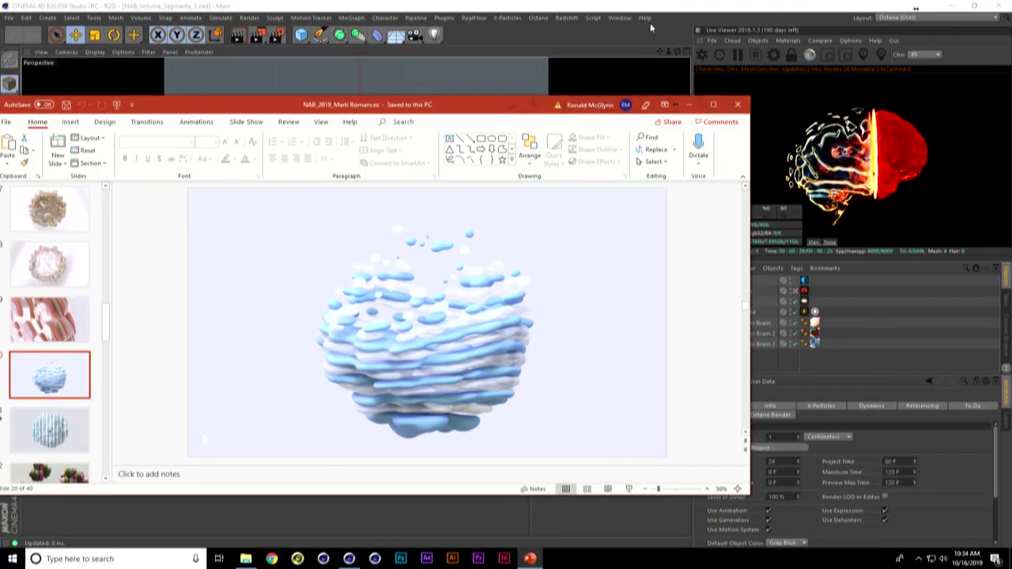
- Bring the NAB_Volume_Segments_3 scene window to the front
left_click(664, 6)
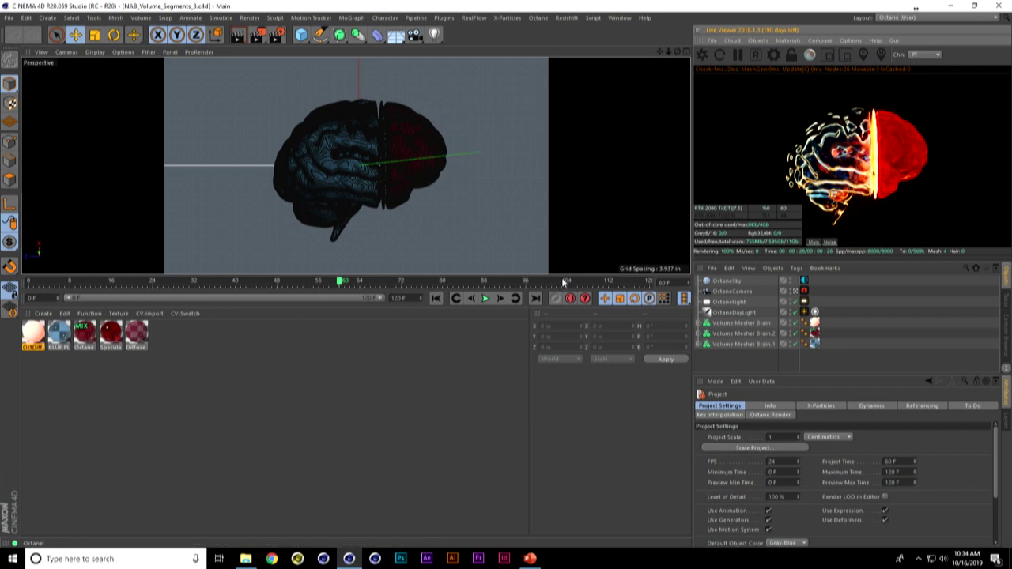
- Enlarge the viewport, pause the Octane Live Viewer and start a new empty project
left_click_drag(563, 282, 585, 377)
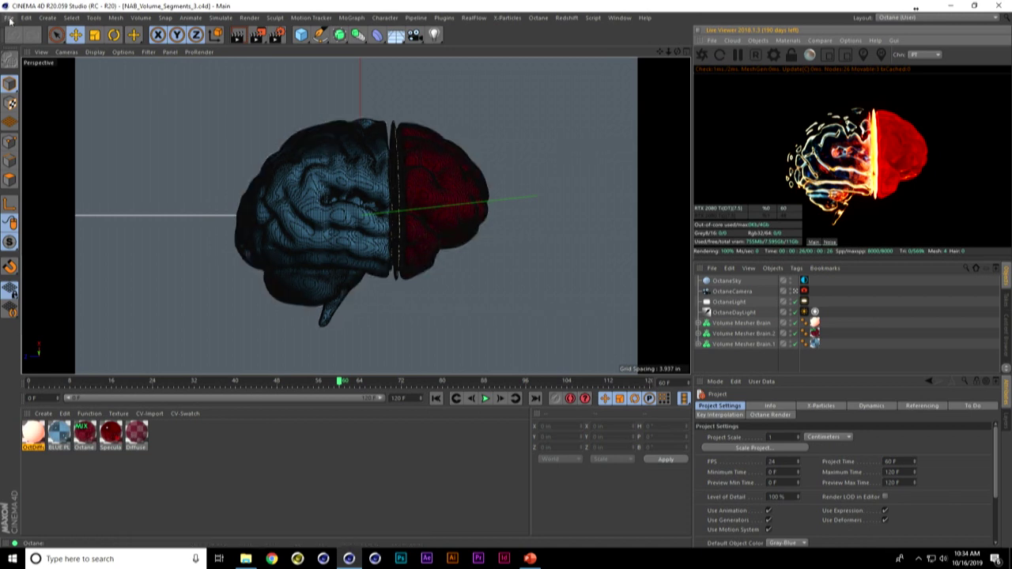
left_click(737, 55)
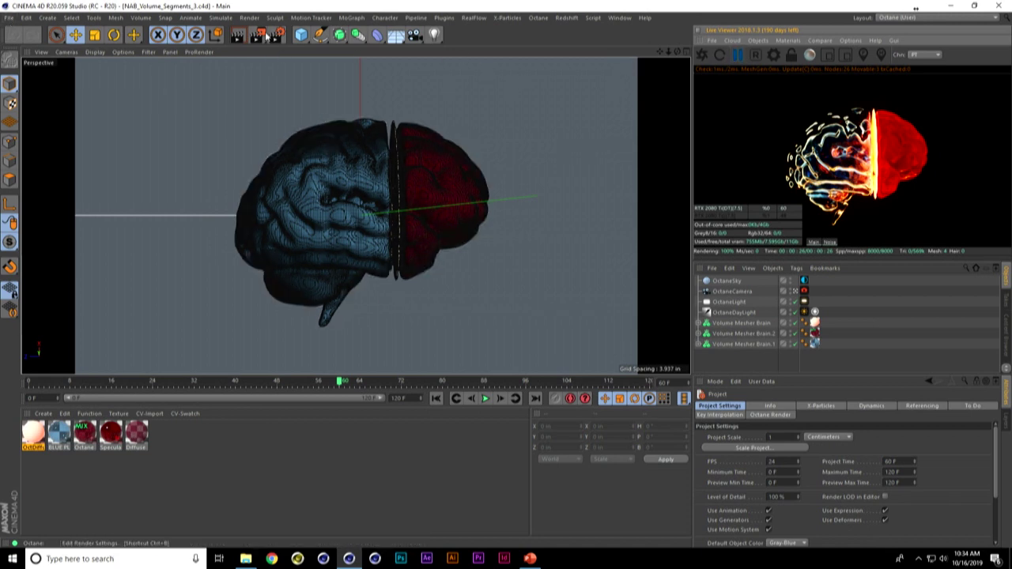
left_click(10, 17)
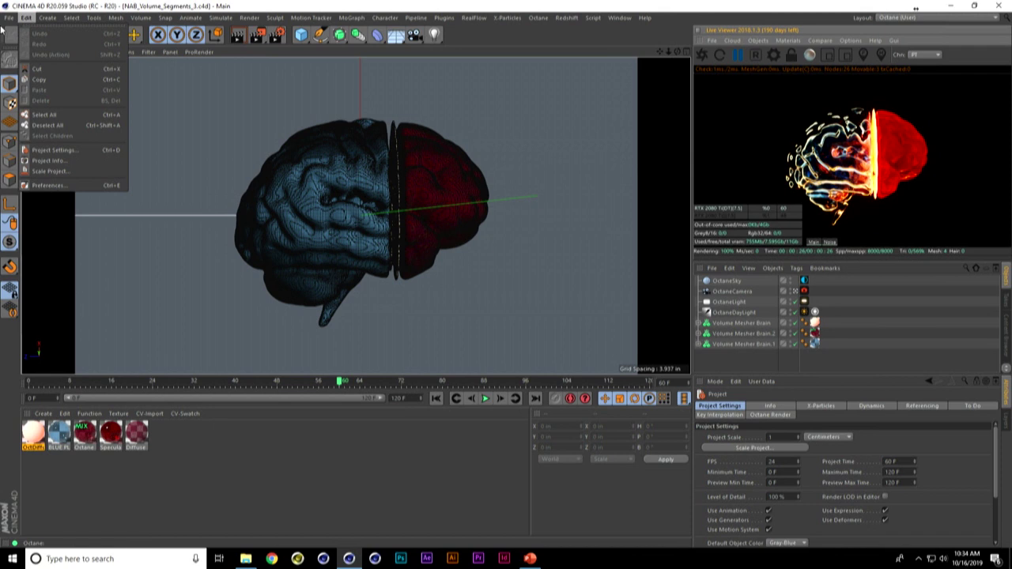
left_click(22, 34)
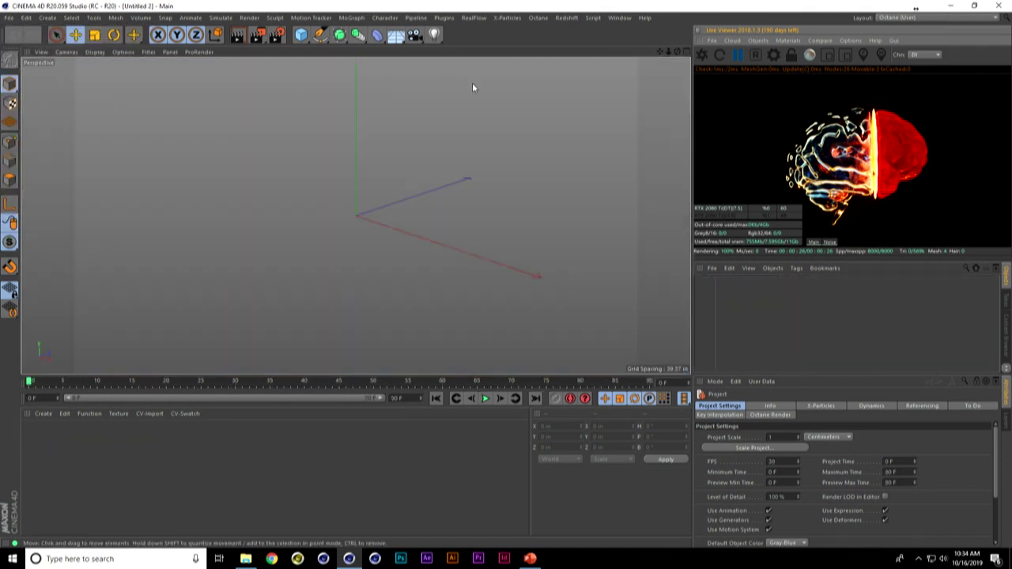
- Copy the Brain mesh from Volume Mesher Brain.1 and paste it into Untitled 2
left_click(619, 18)
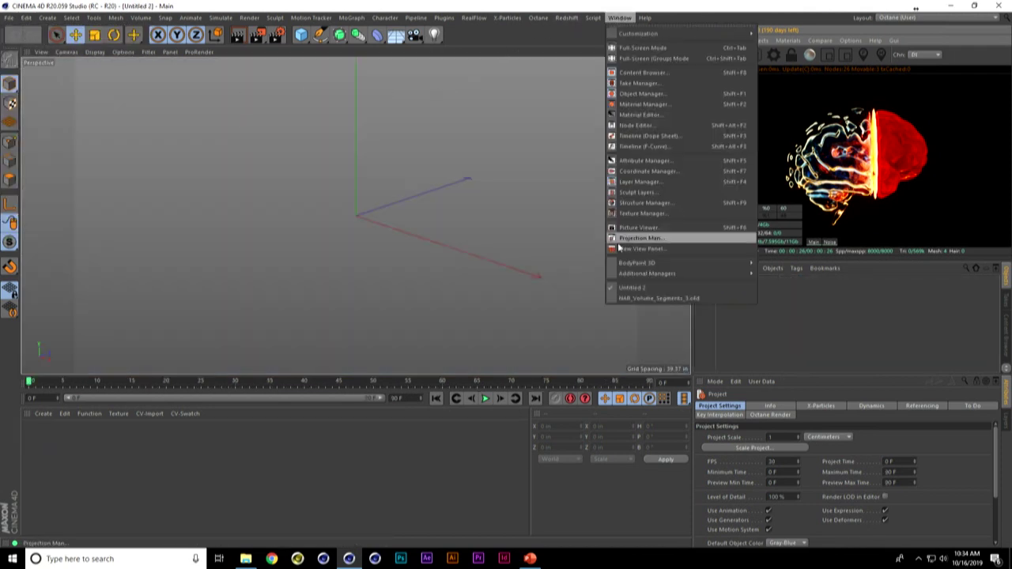
left_click(632, 297)
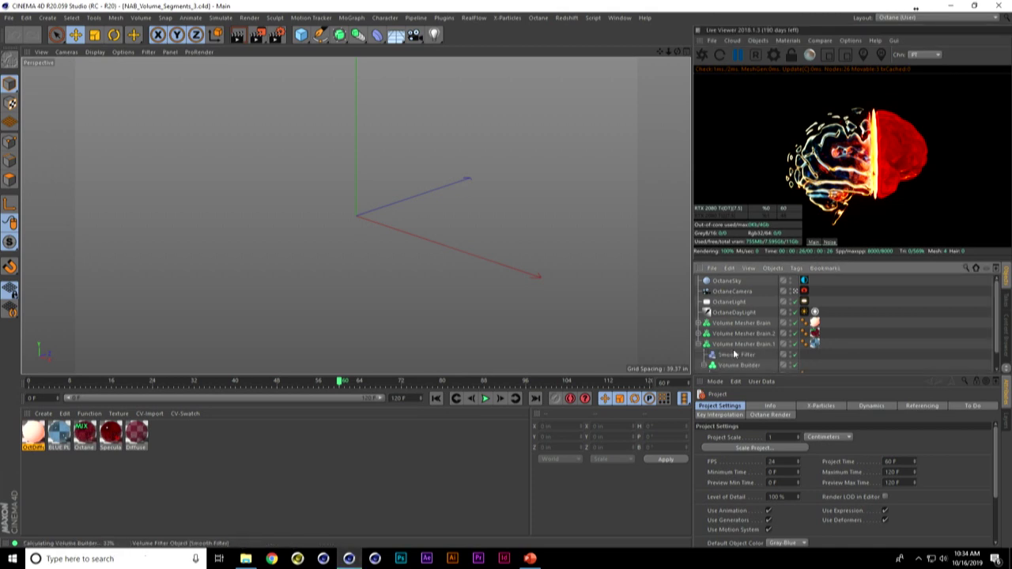
left_click(698, 344)
left_click(732, 368)
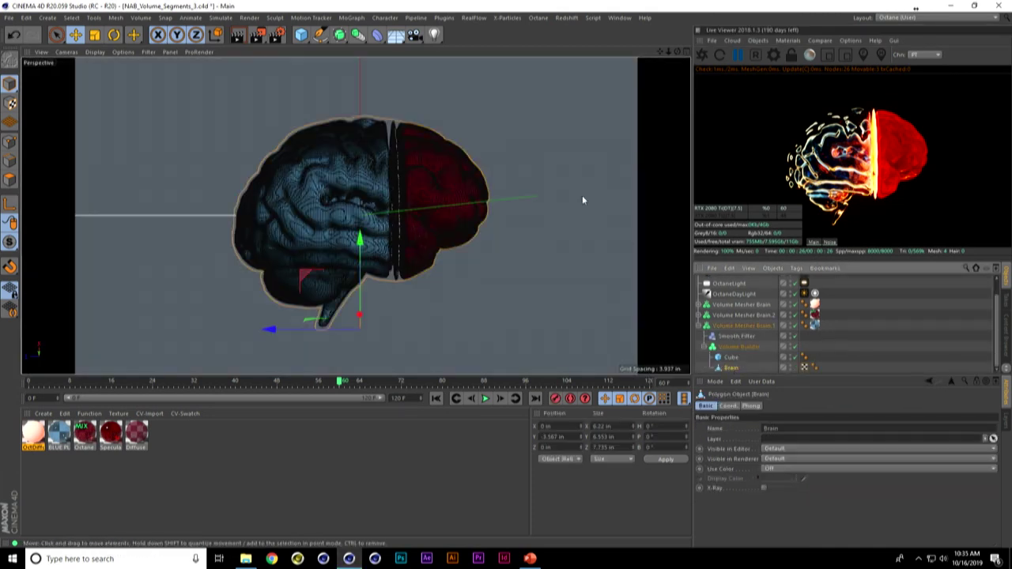
left_click(621, 18)
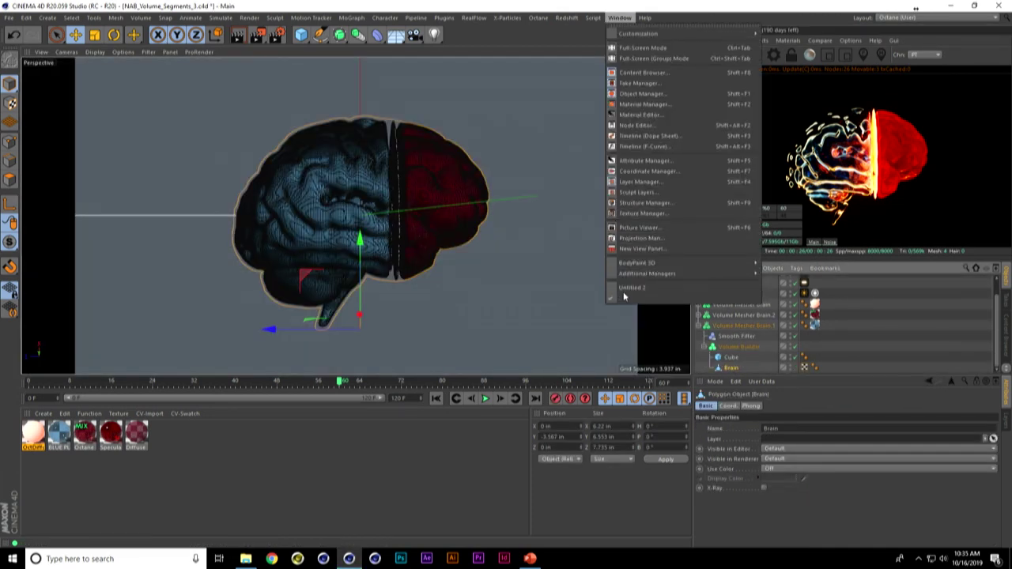
left_click(633, 287)
key("ctrl+v")
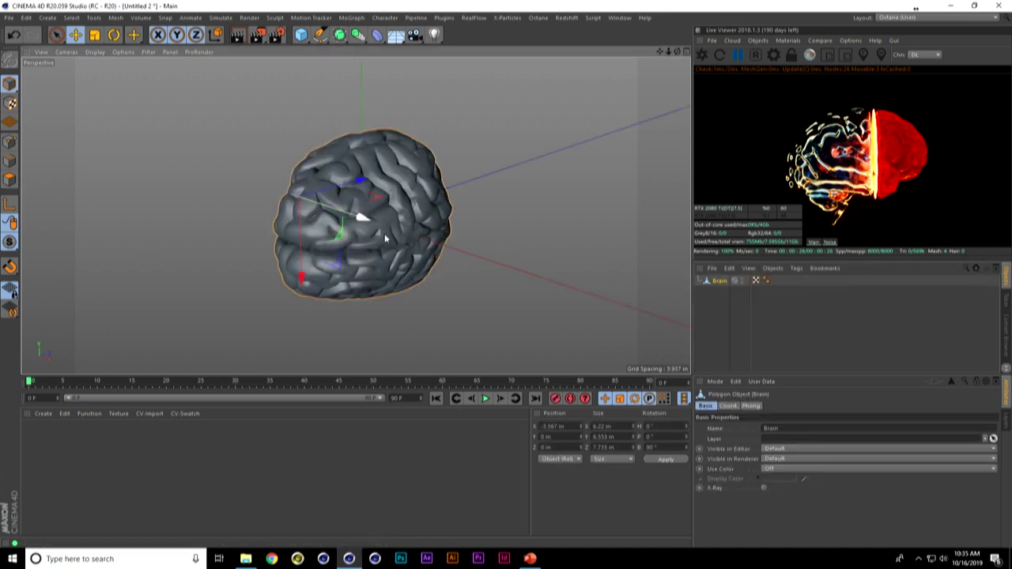
- Orbit and zoom around the pasted brain in Untitled 2
left_click_drag(436, 261, 403, 213, "alt")
scroll(403, 213, "up", 5)
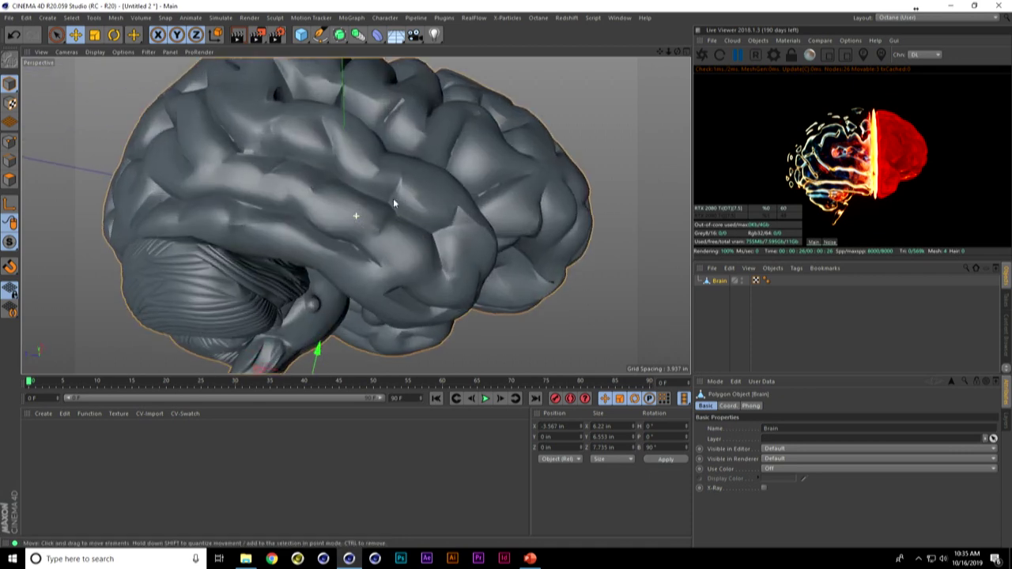
scroll(385, 212, "down", 4)
scroll(382, 207, "down", 2)
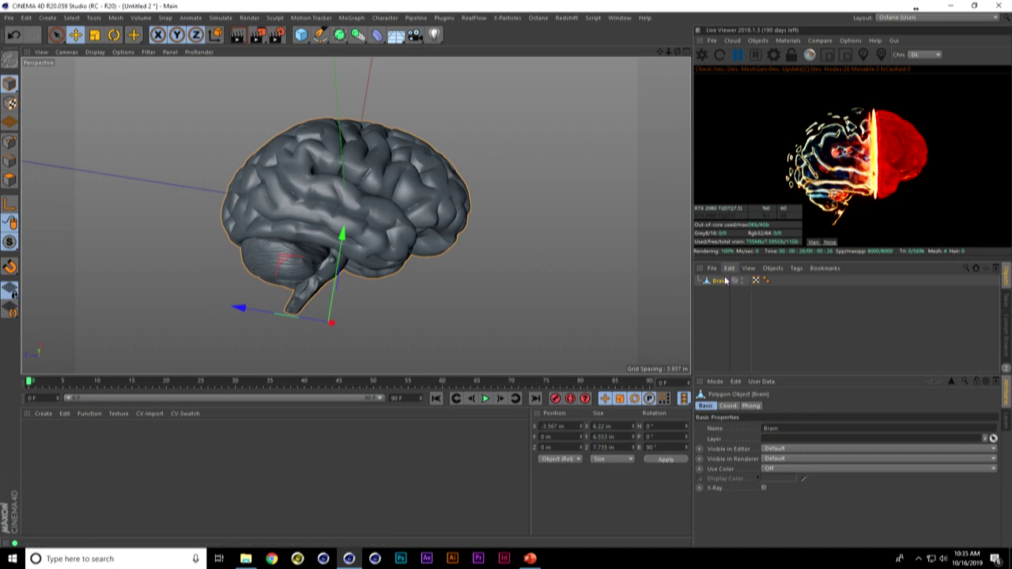
left_click(618, 18)
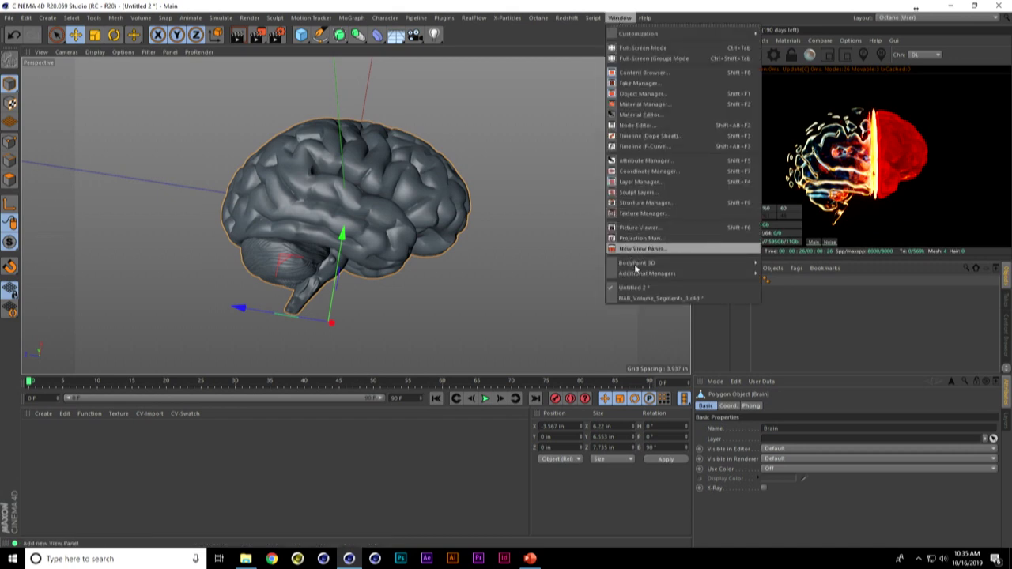
- Select OctaneSky, OctaneCamera, OctaneLight and OctaneDaylight in the NAB scene and bring them into Untitled 2
left_click(641, 299)
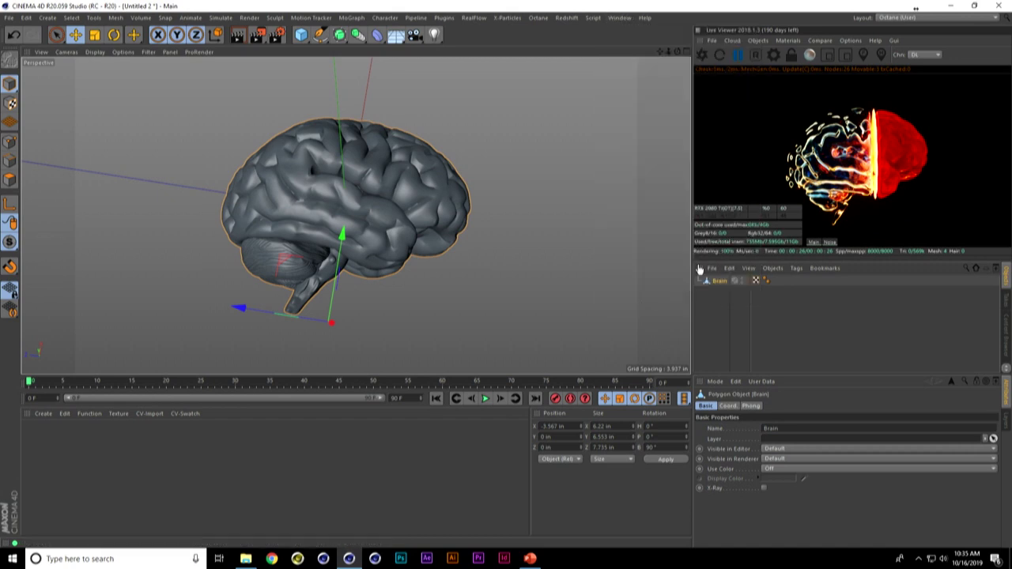
left_click(619, 19)
left_click(628, 302)
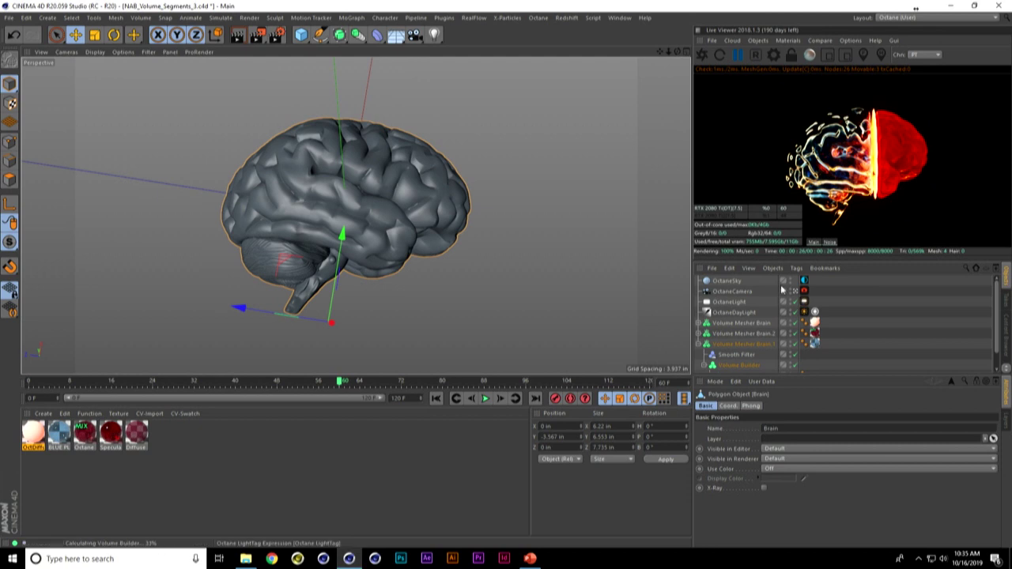
left_click(726, 281)
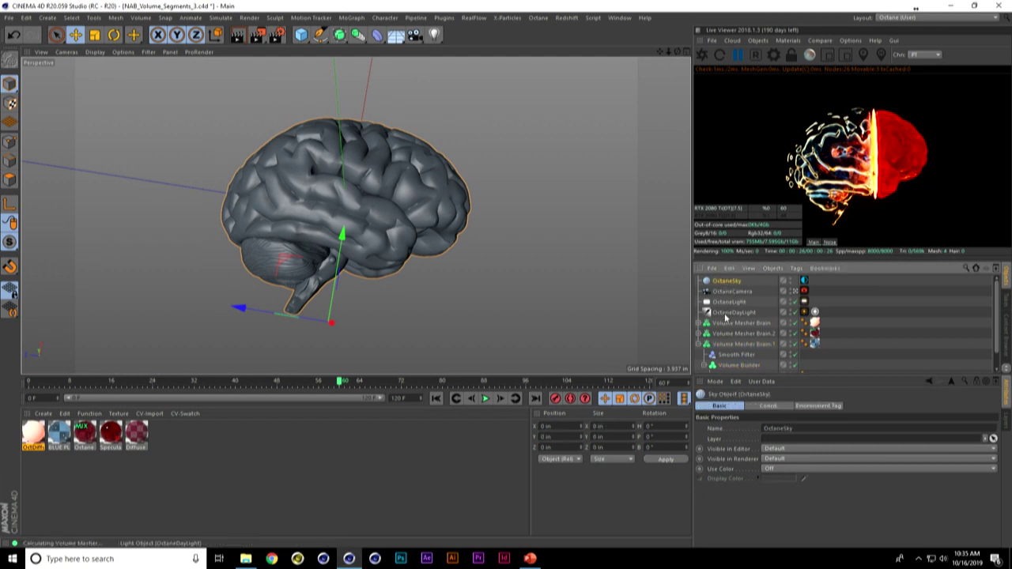
left_click(726, 313, "shift")
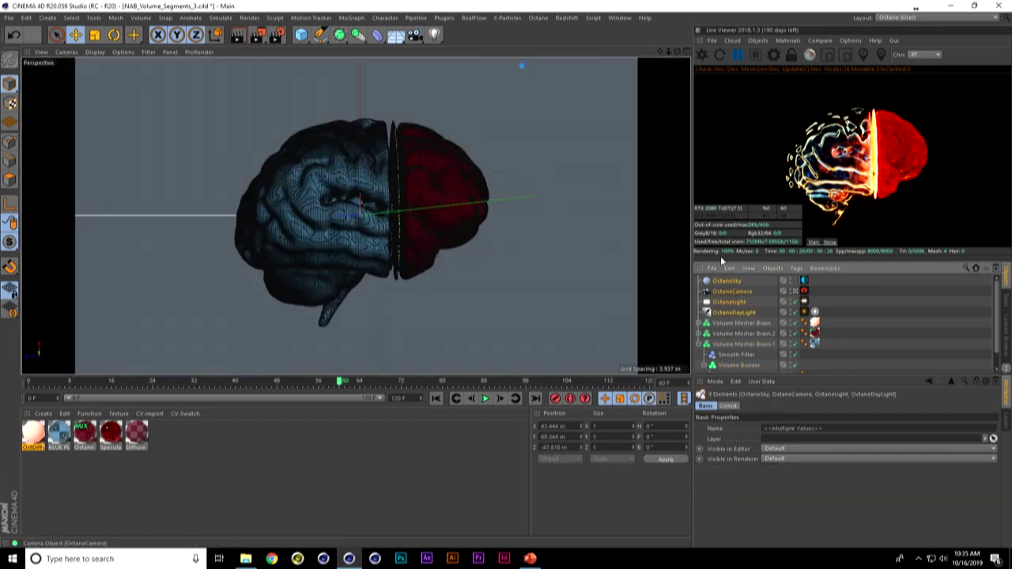
left_click(620, 17)
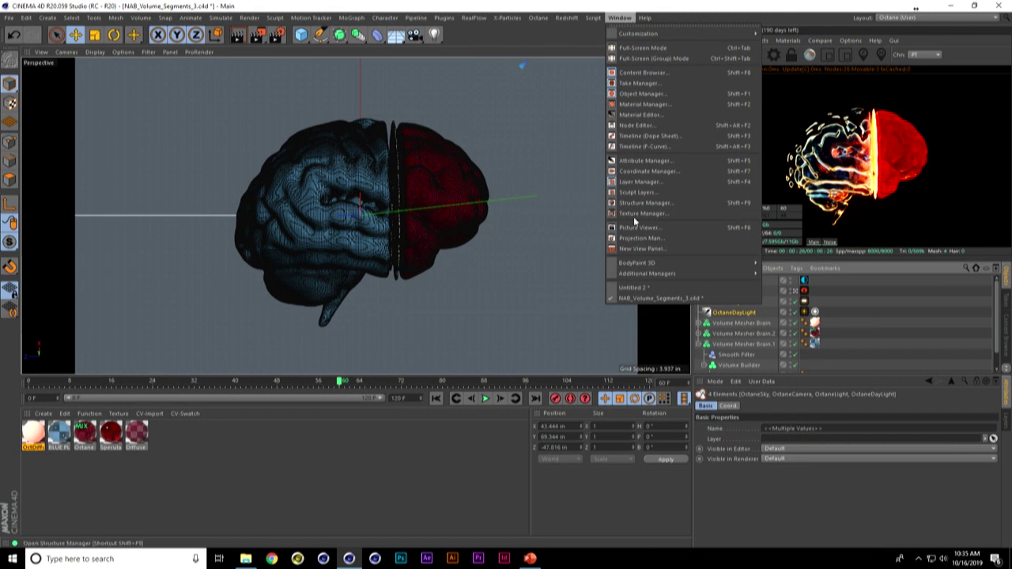
left_click(645, 287)
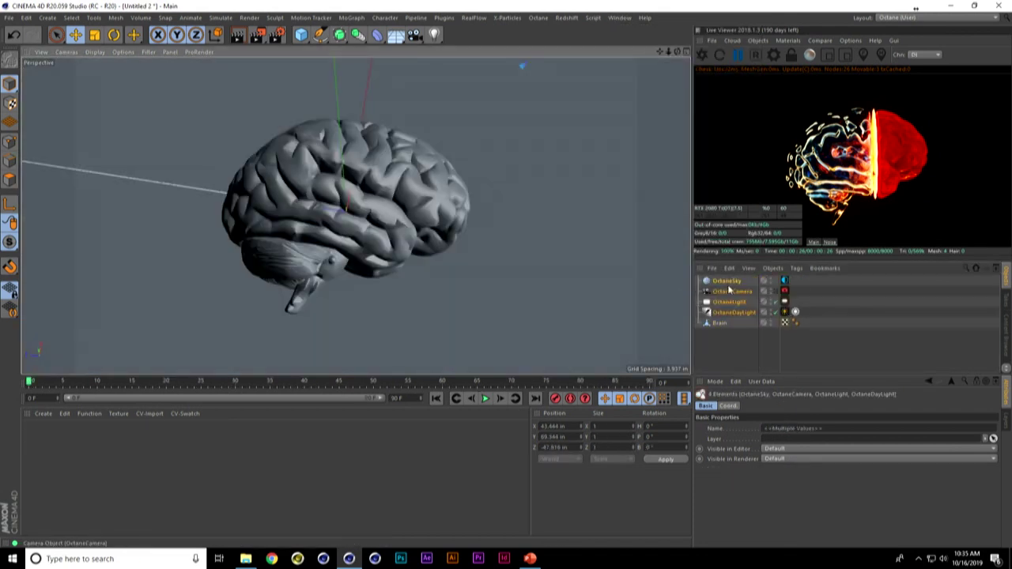
- Group the four Octane objects under a Null with Alt+G and view through the OctaneCamera
key("o")
mouse_move(312, 243)
left_mouse_down("alt")
mouse_move(340, 237)
mouse_move(306, 235)
left_mouse_up("alt")
left_click_drag(463, 153, 428, 150, "alt")
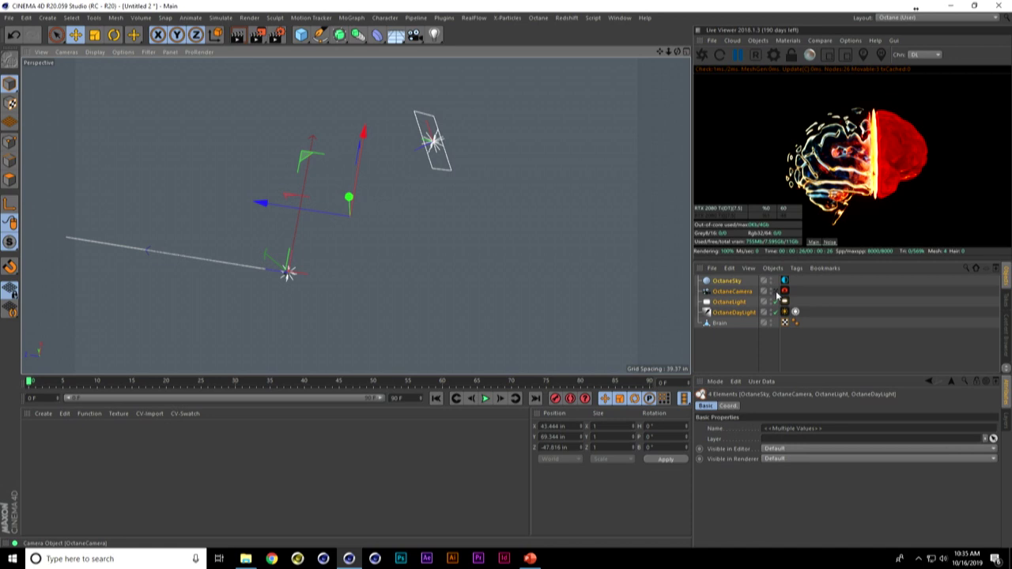
key("alt+g")
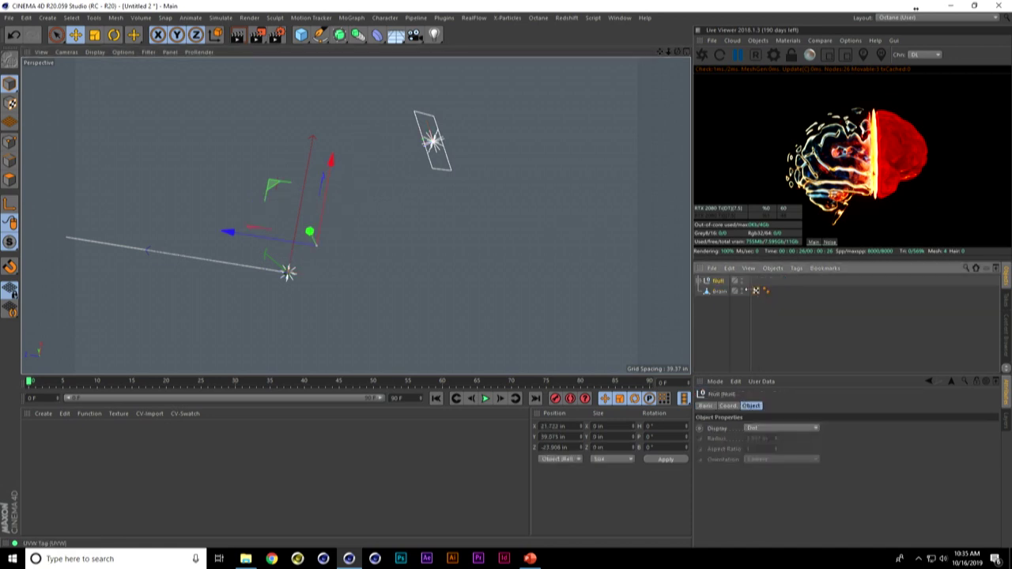
left_click(698, 281)
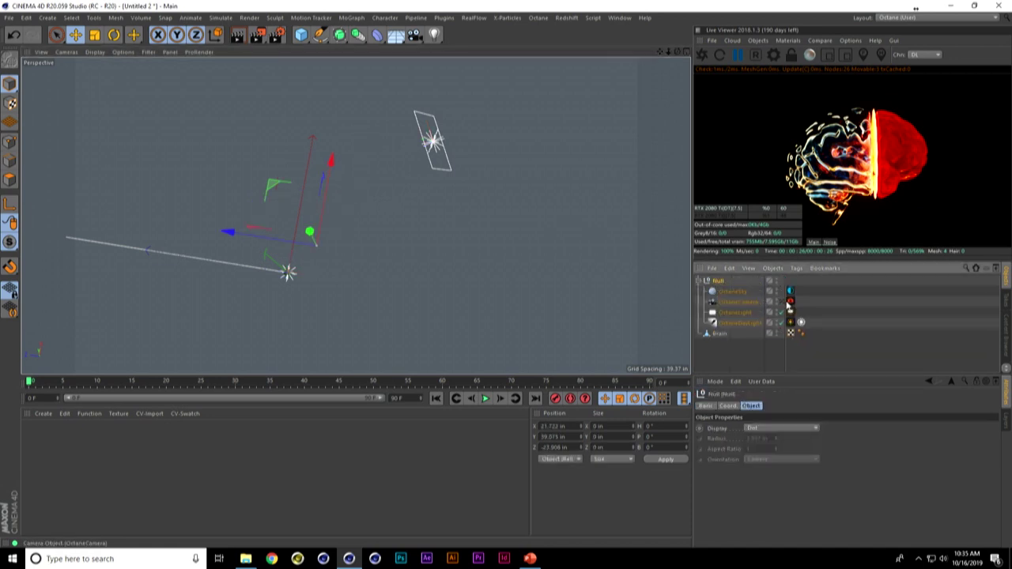
left_click(780, 302)
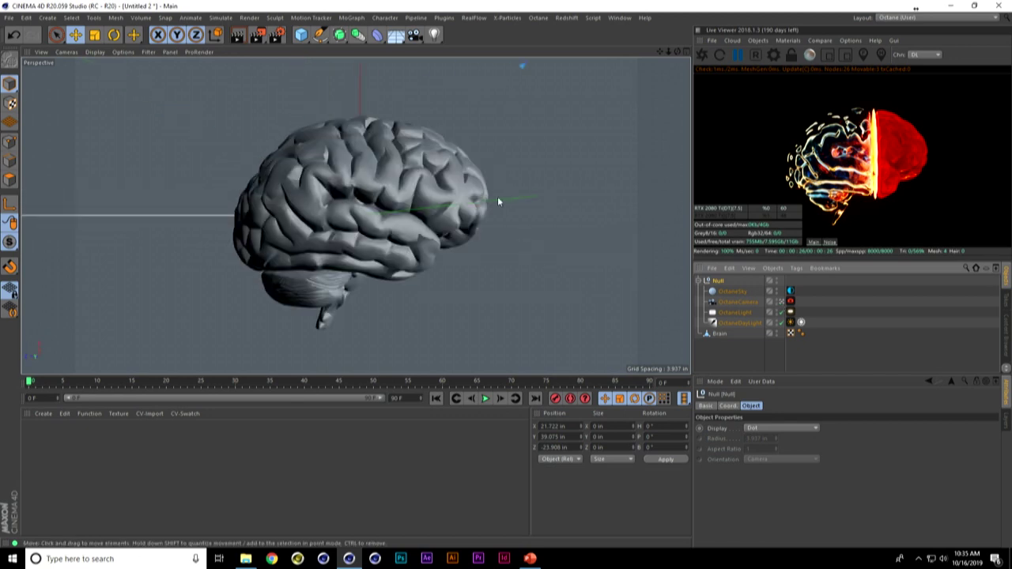
left_click(300, 34)
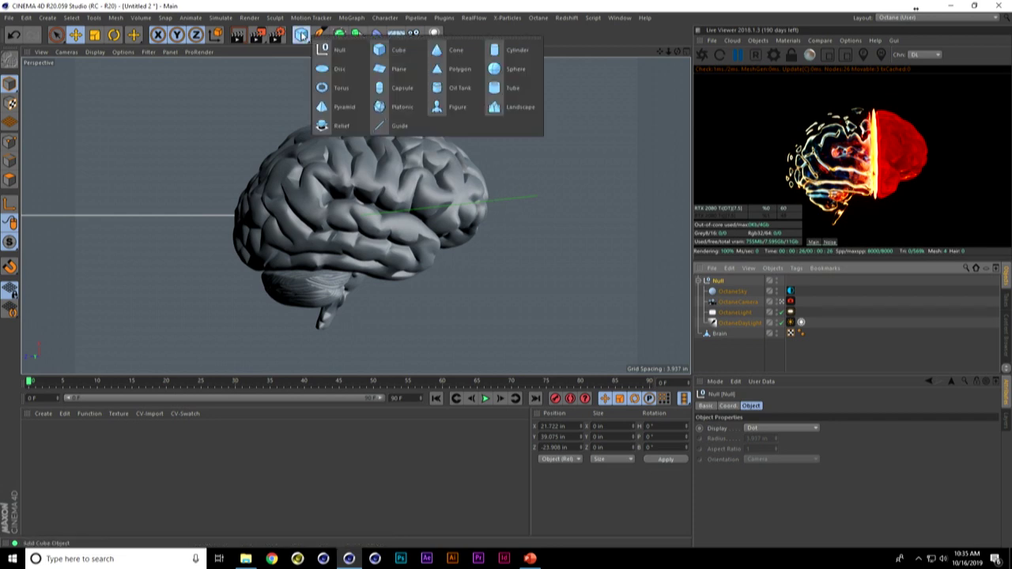
- Add a Cube sized 25 in on X, Y and Z
left_click(400, 52)
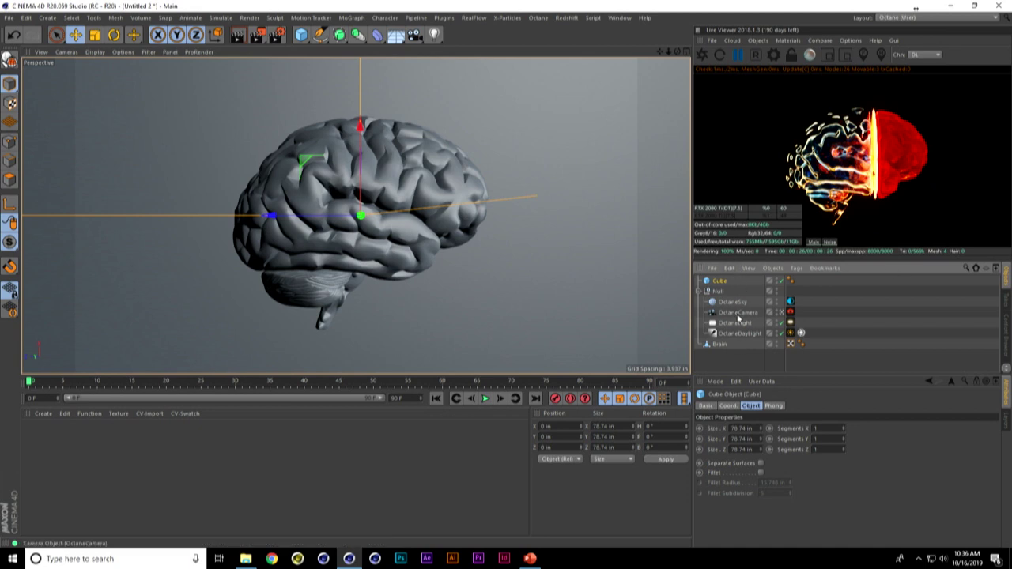
left_click(742, 427)
type("25")
key("Tab")
type("25")
key("Tab")
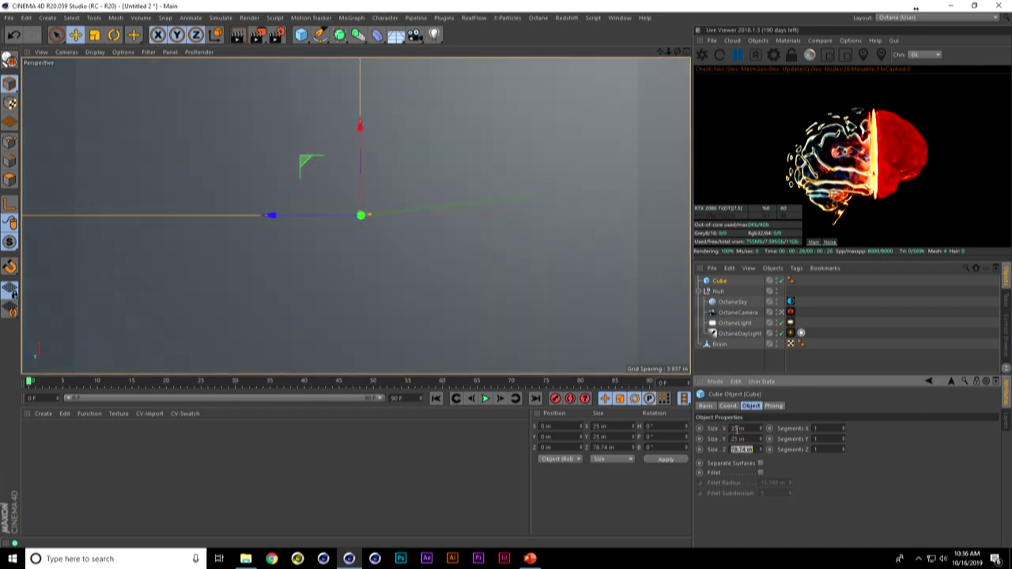
type("25")
key("Tab")
- Resize the cube to 10 in on all axes and slide it along Z beside the brain
left_click(751, 428)
type("10")
key("Tab")
type("10")
key("Tab")
type("10")
key("Tab")
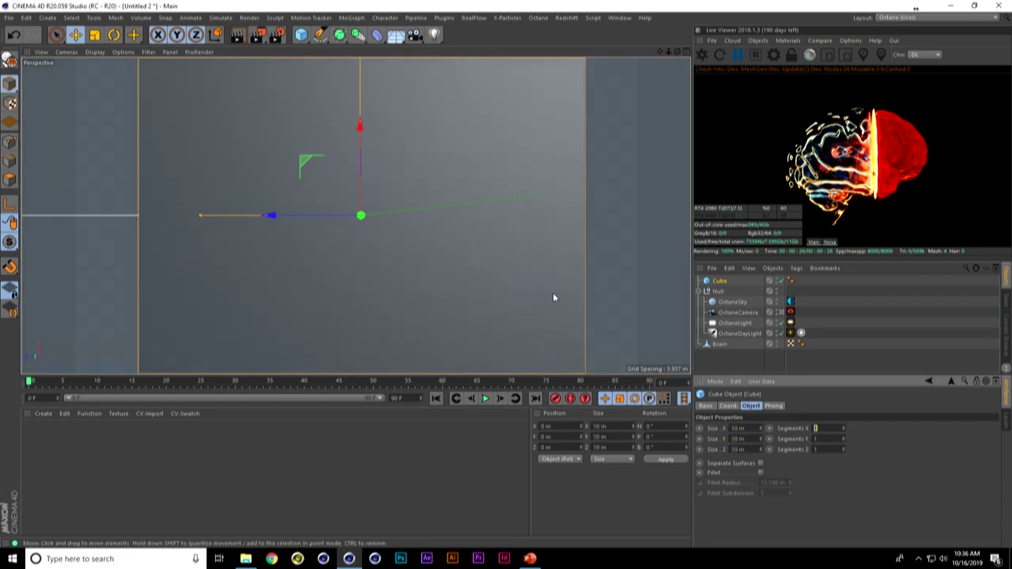
left_click_drag(270, 215, 567, 239)
left_click(728, 406)
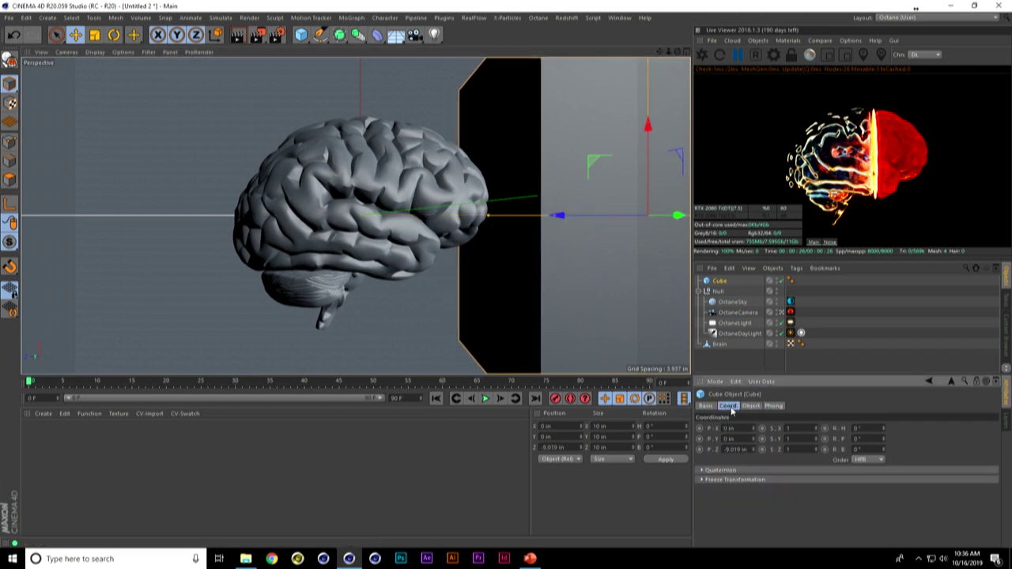
- Keyframe the cube's Z position at frame 0, then move it along Z at frame 90
left_click(698, 450)
left_click(443, 382)
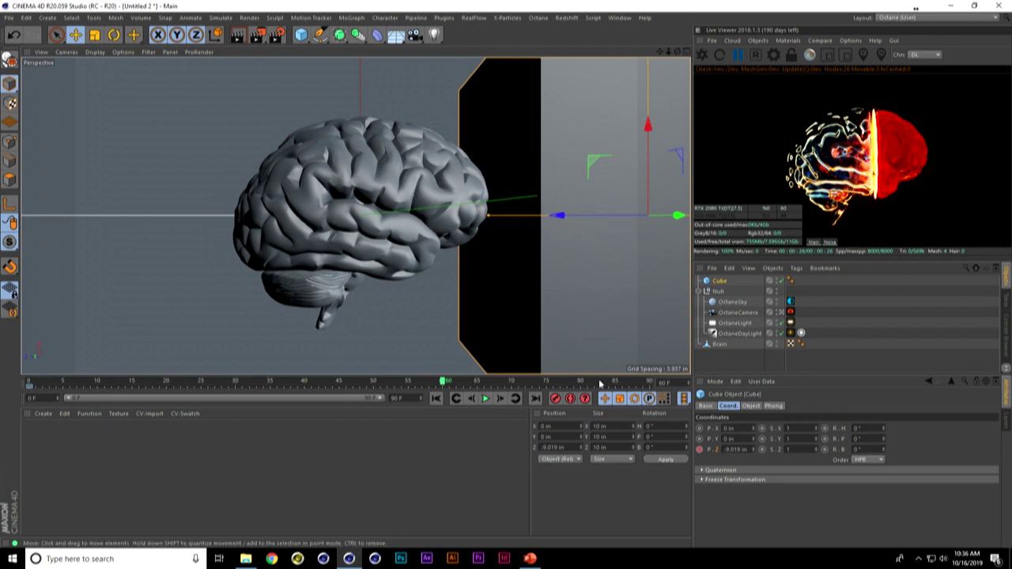
left_click_drag(637, 382, 668, 382)
left_click_drag(555, 215, 326, 235)
left_click_drag(357, 236, 321, 234)
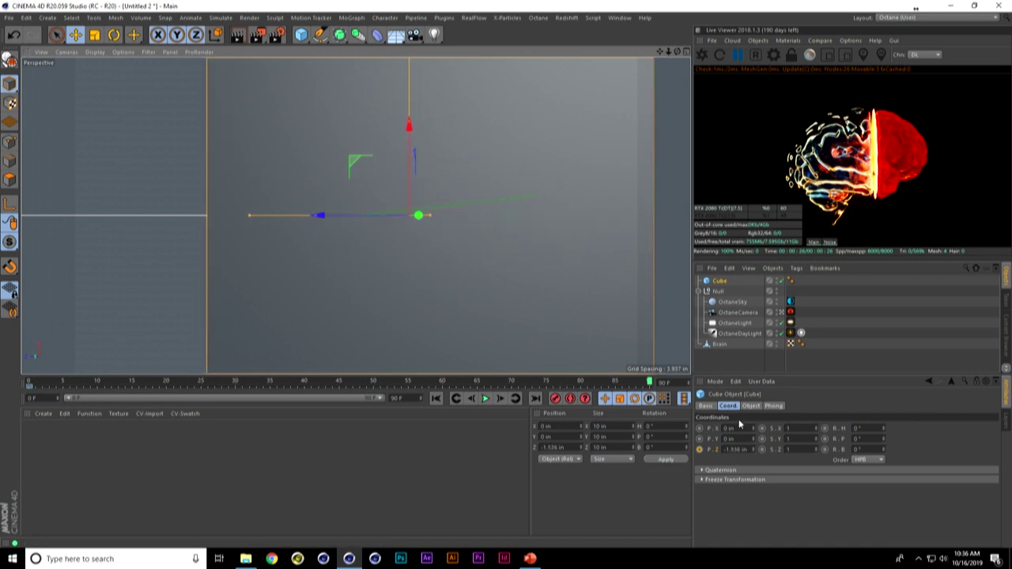
- Outside the Octane camera, zoom in on the cube and nudge it further along Z
left_click(781, 313)
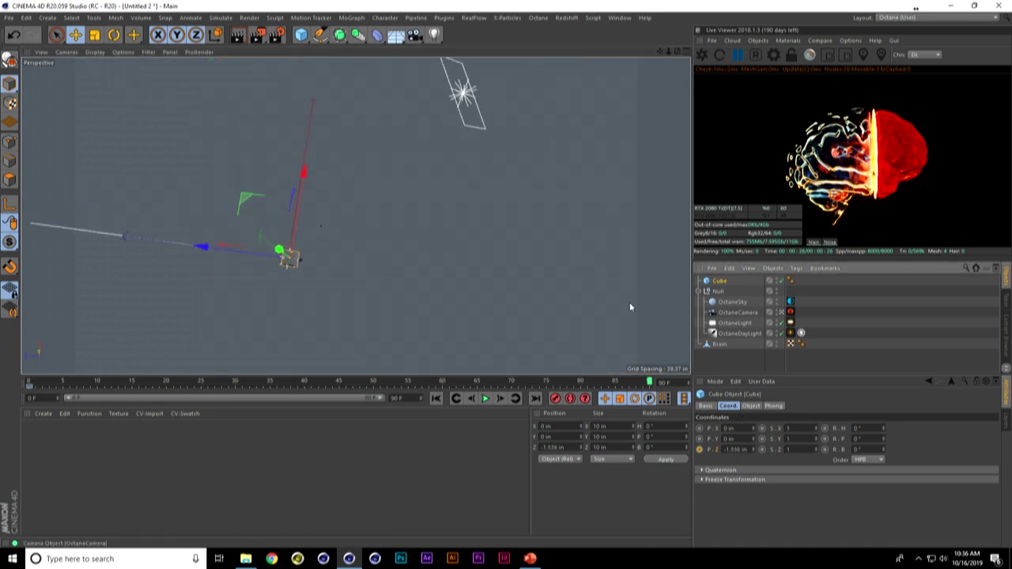
left_click_drag(271, 274, 375, 280, "alt")
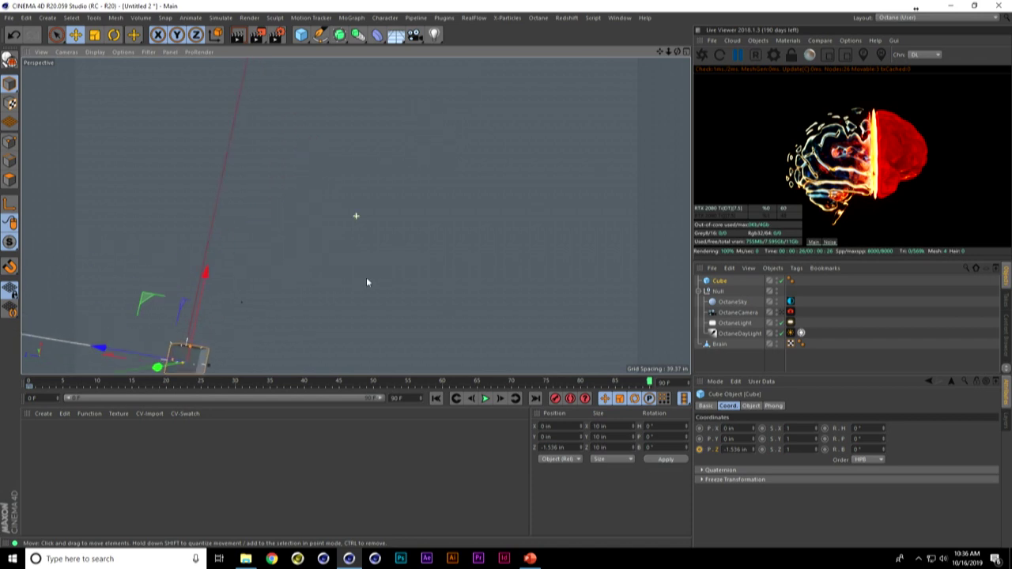
middle_click_drag(261, 316, 358, 234, "alt")
left_click_drag(358, 235, 403, 207, "alt")
right_click_drag(237, 305, 356, 253, "alt")
middle_click_drag(356, 215, 578, 88, "alt")
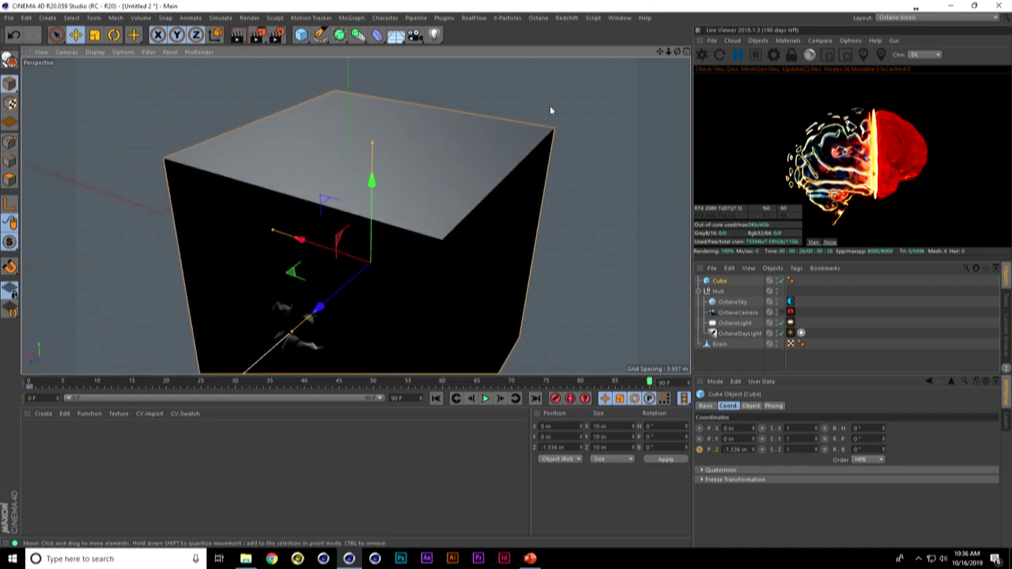
left_click_drag(324, 312, 314, 323)
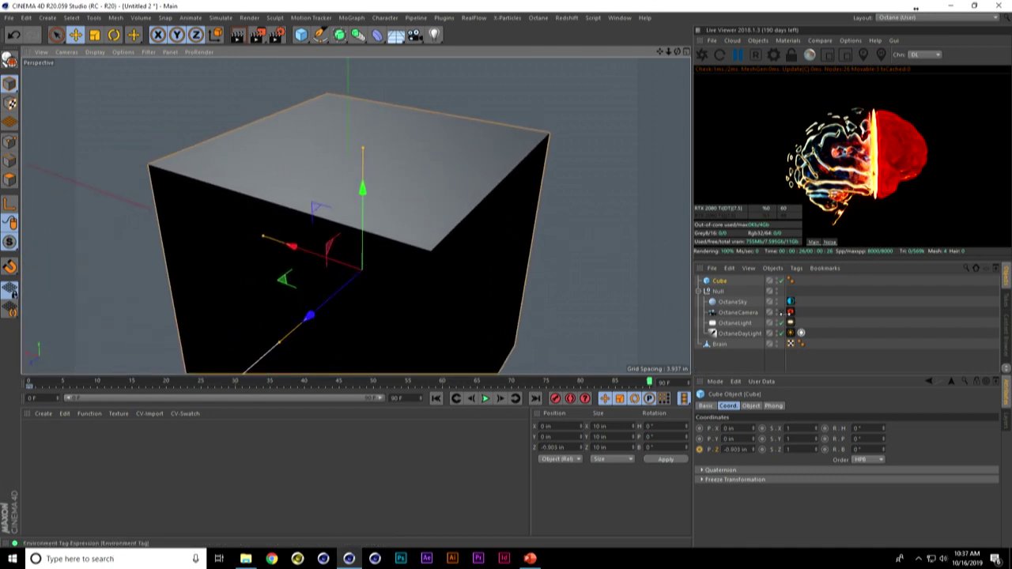
left_click(781, 313)
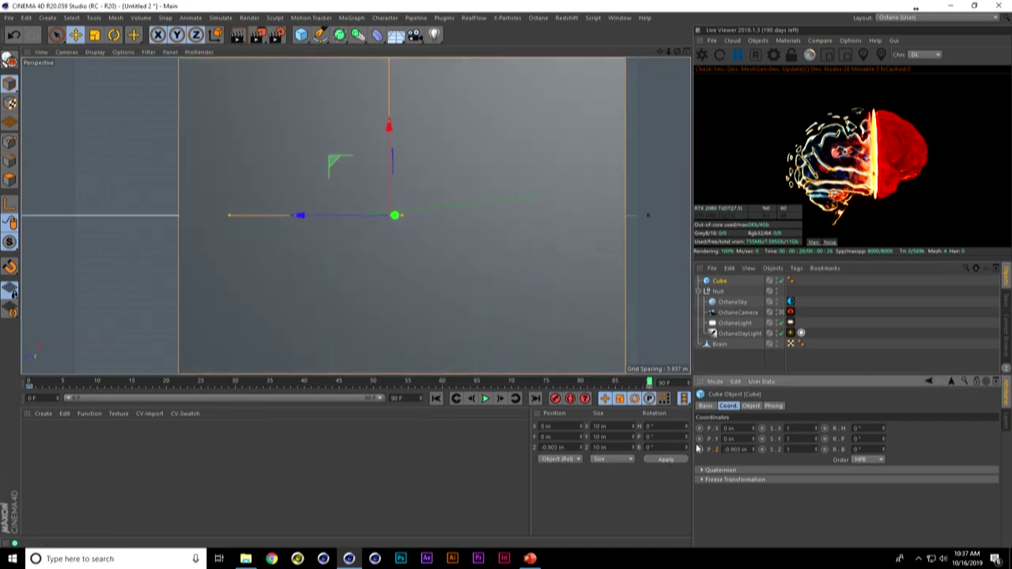
- Play back the cube's slide from frame 0, then collapse the Null and move it below Brain
left_click(436, 399)
left_click(485, 400)
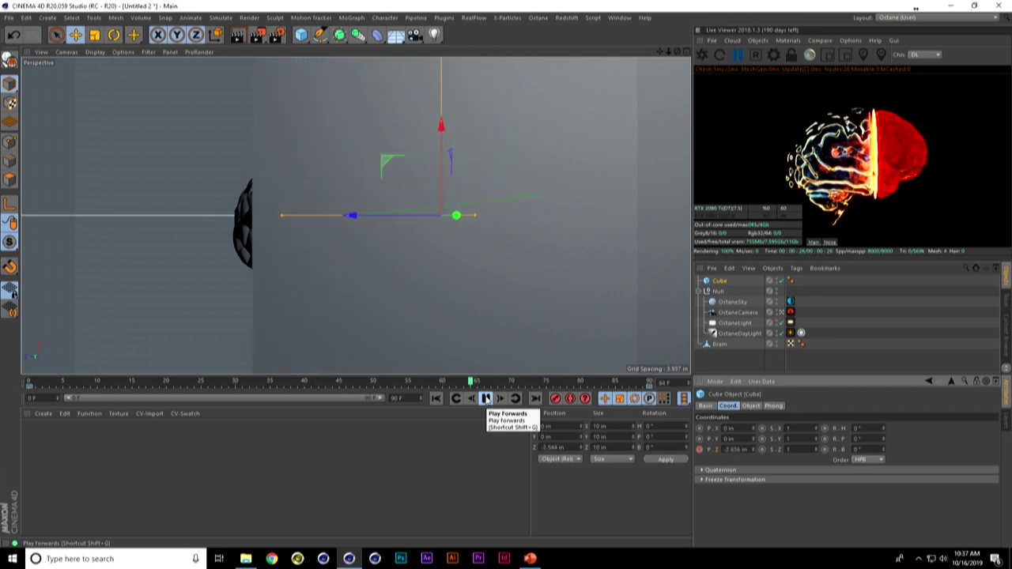
key("F8")
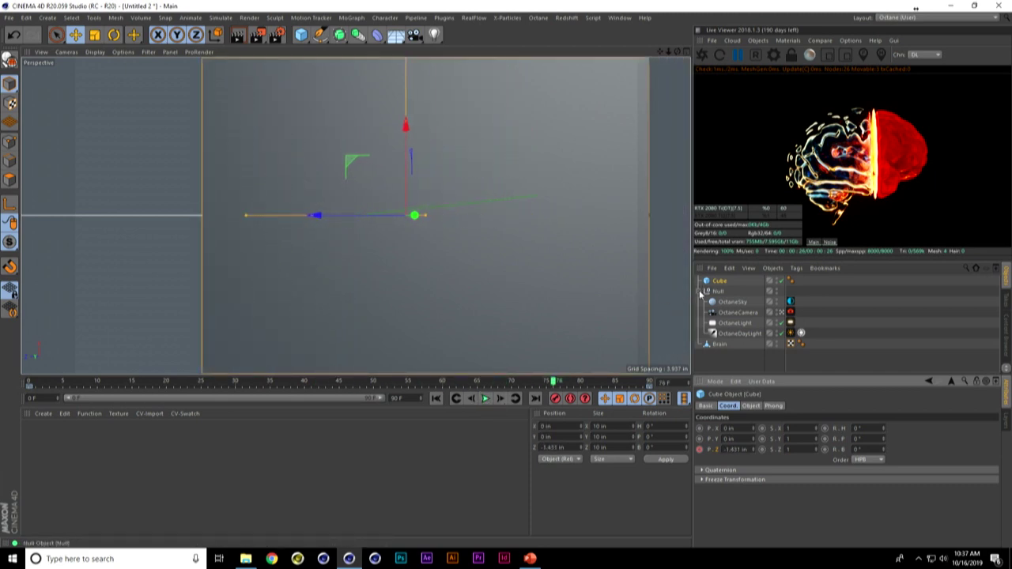
left_click(701, 292)
left_click_drag(717, 314, 708, 308)
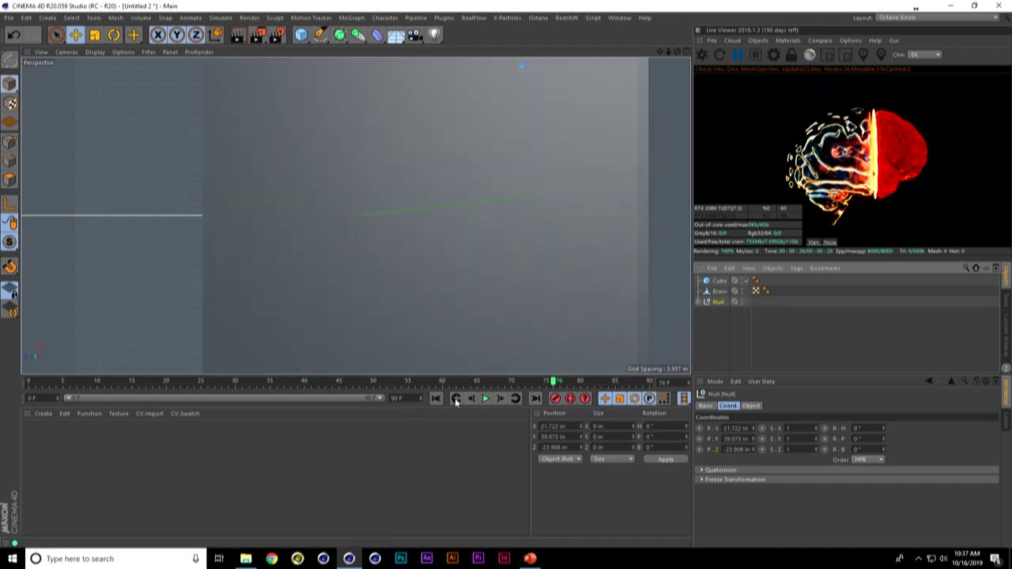
- Rewind to frame 0, add a Volume Builder and a Volume Mesher, and put Brain inside the builder
left_click_drag(477, 376, 29, 379)
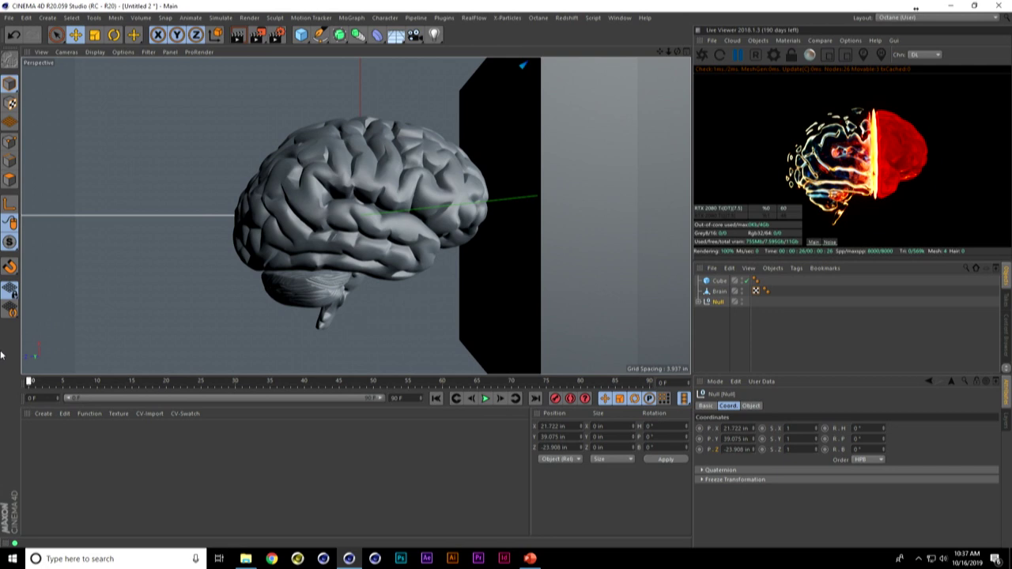
left_click(140, 17)
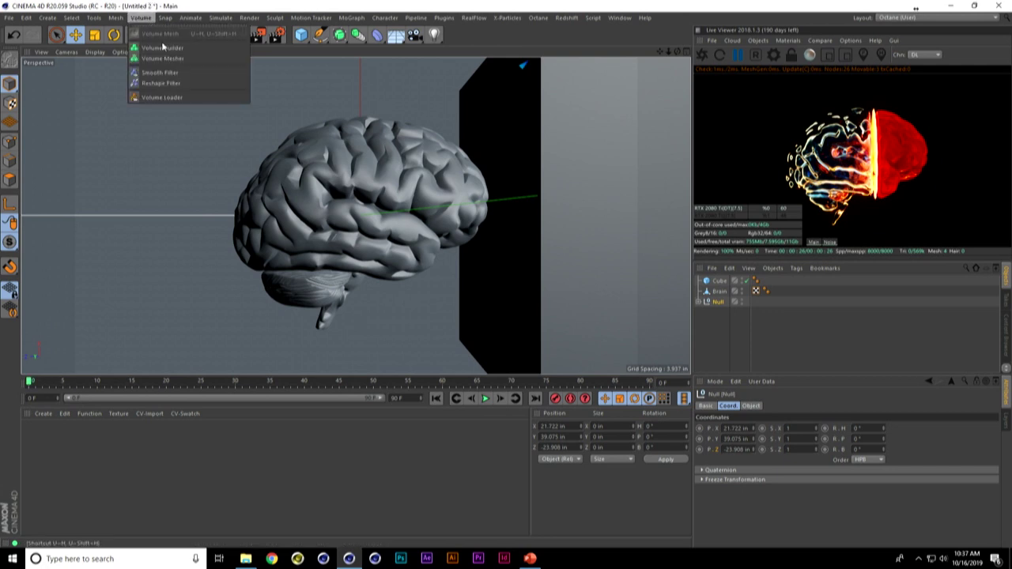
left_click(158, 30)
left_click(142, 18)
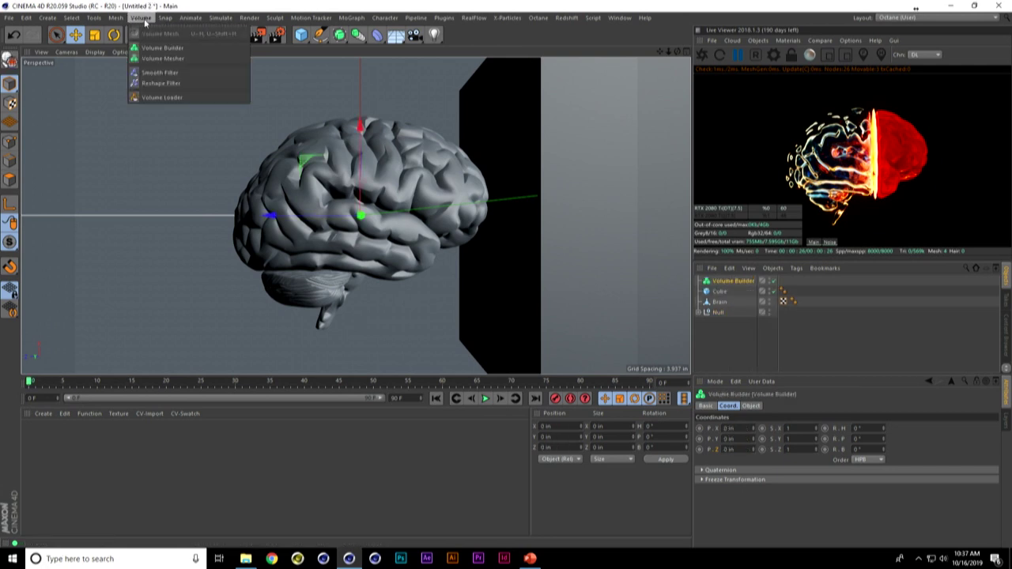
left_click(160, 61)
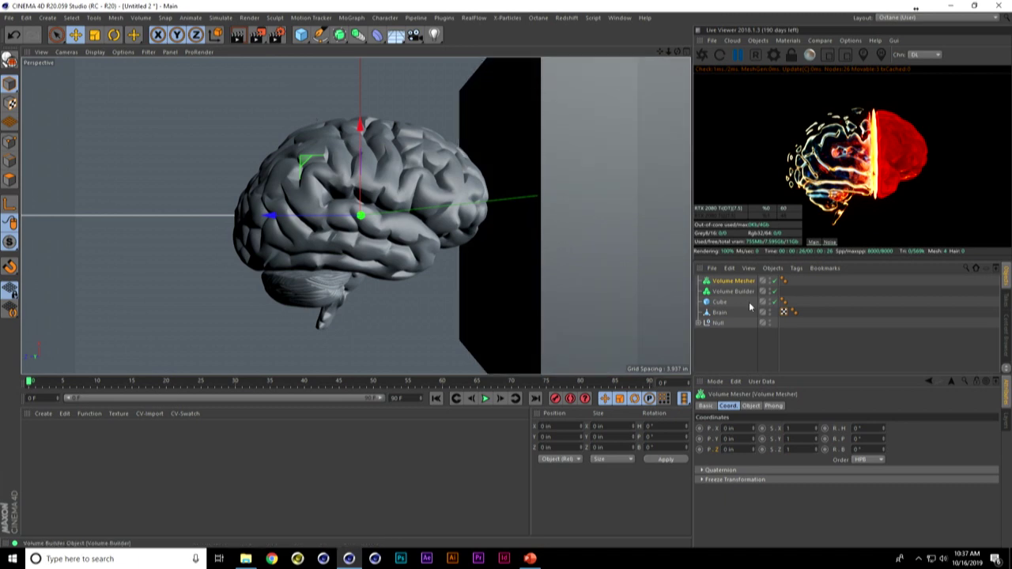
left_click_drag(724, 314, 733, 293)
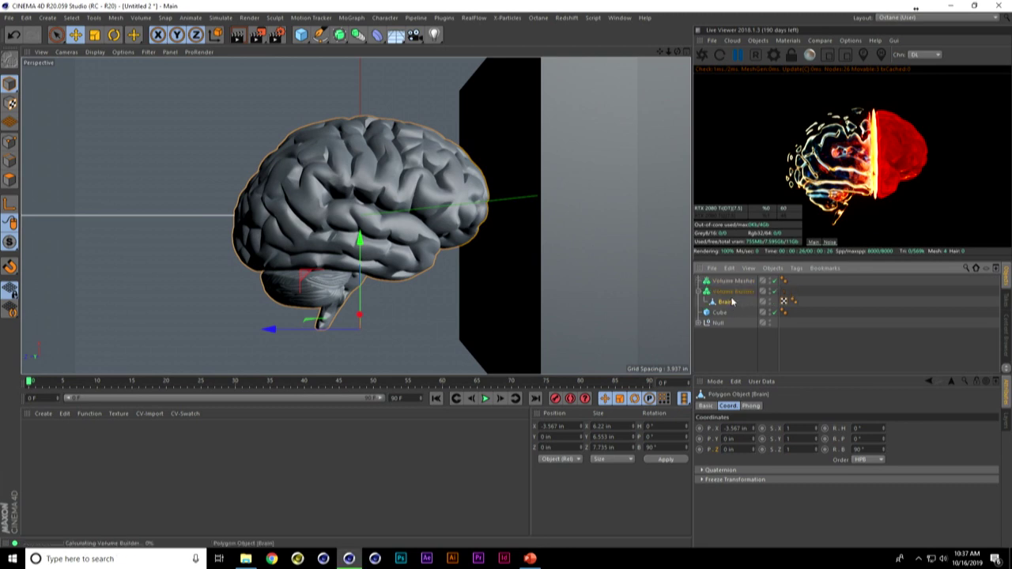
left_click(733, 292)
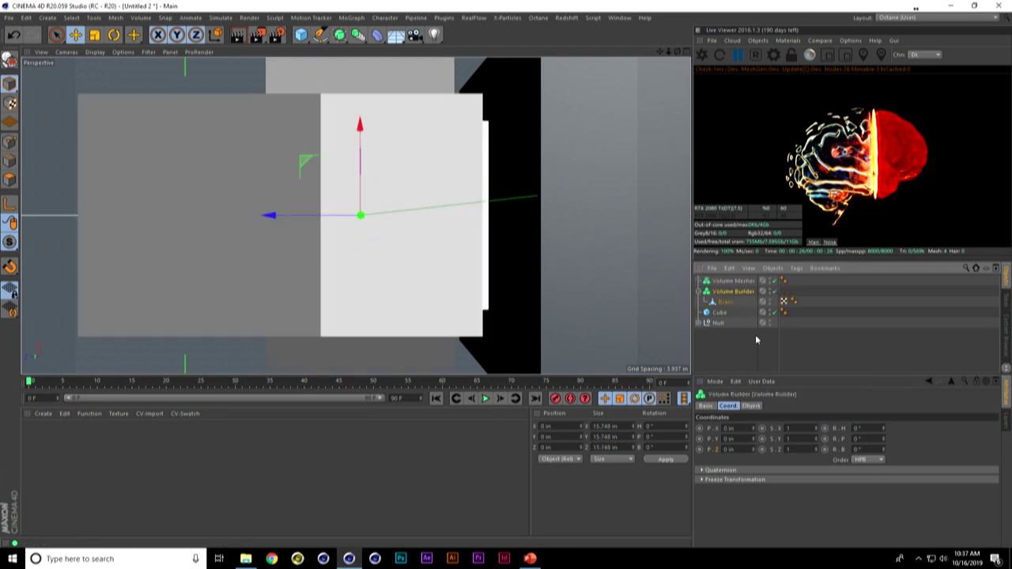
- Set the Volume Builder's Voxel Size to 1 in, then step it down to 0.4 in
left_click(751, 406)
double_click(774, 439)
type("1")
key("Return")
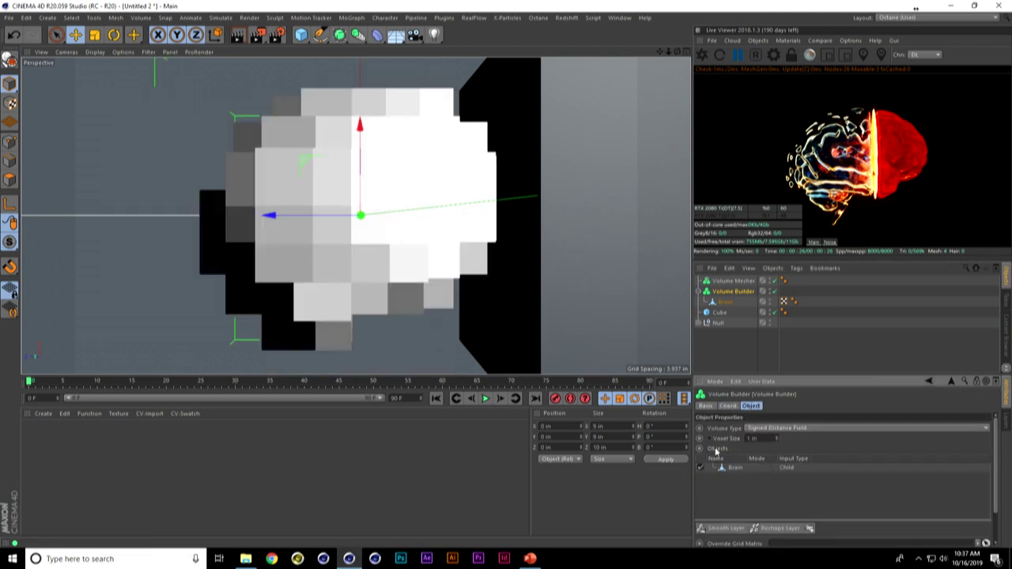
left_click(776, 441)
left_click(776, 440)
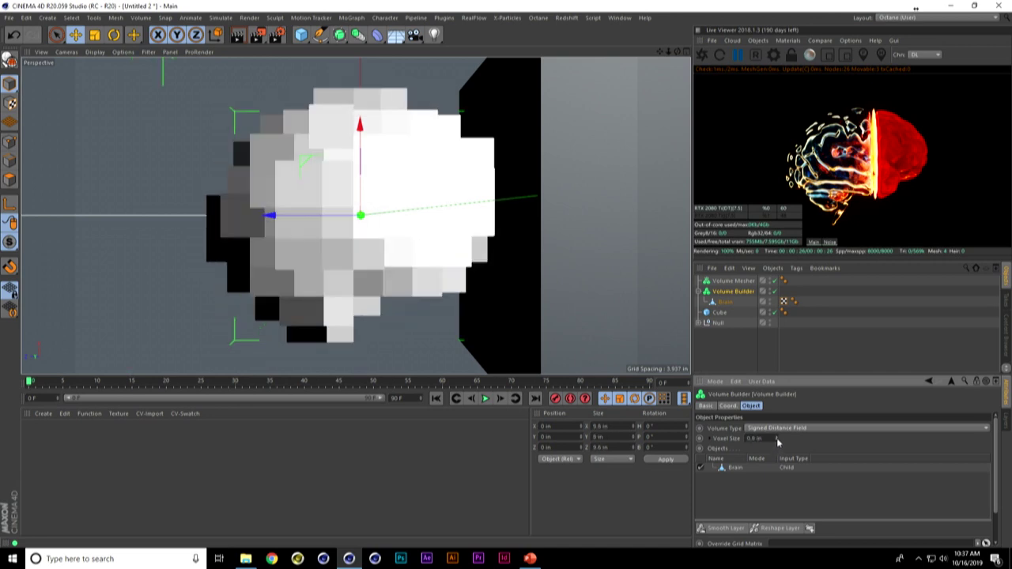
left_click(776, 439)
left_click(775, 439)
left_click(776, 440)
left_click(776, 439)
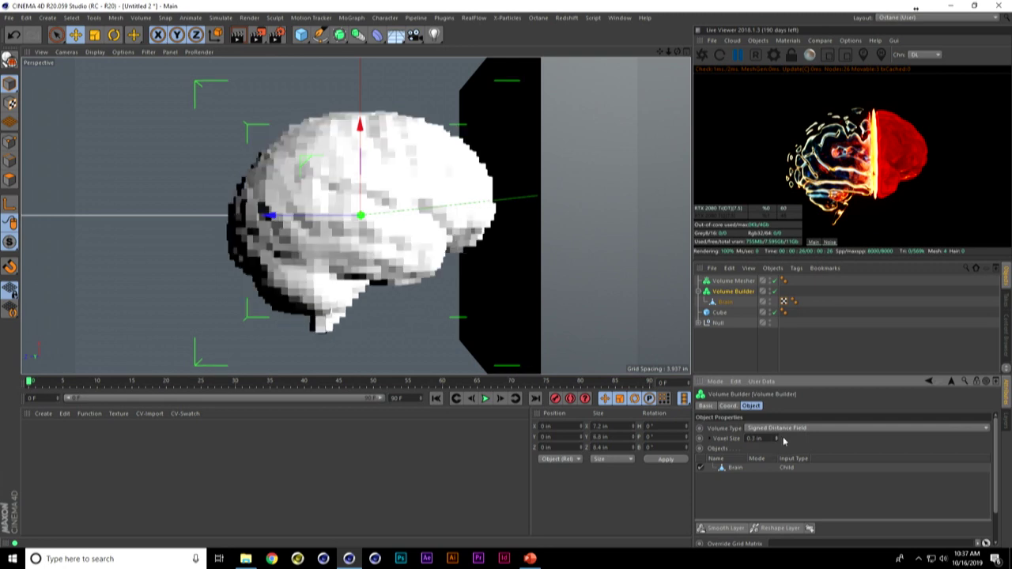
left_click(777, 437)
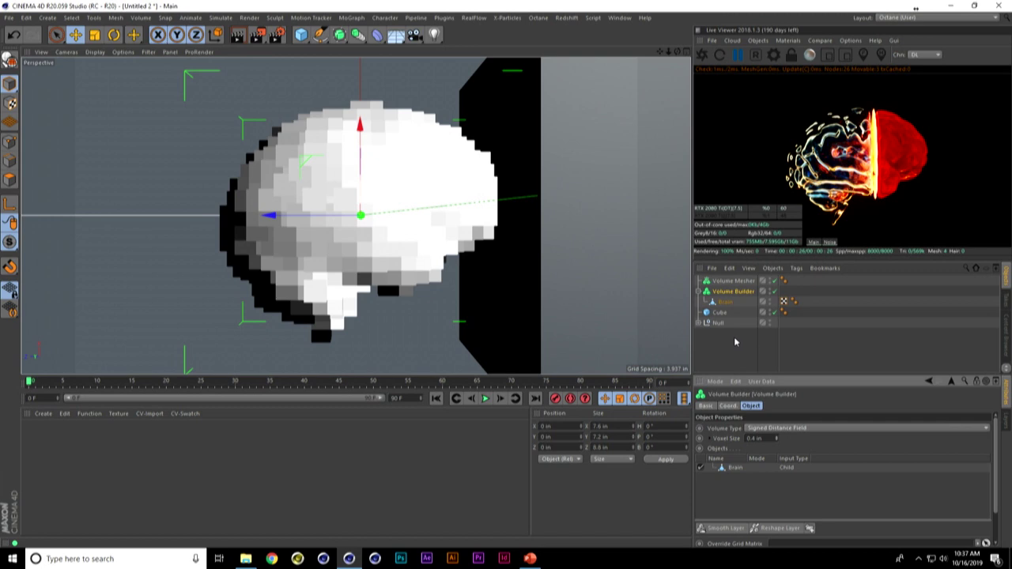
- Nest the Volume Builder under the Volume Mesher and lower Voxel Size to 0.1 in
left_click_drag(740, 282, 739, 282)
left_click(736, 281)
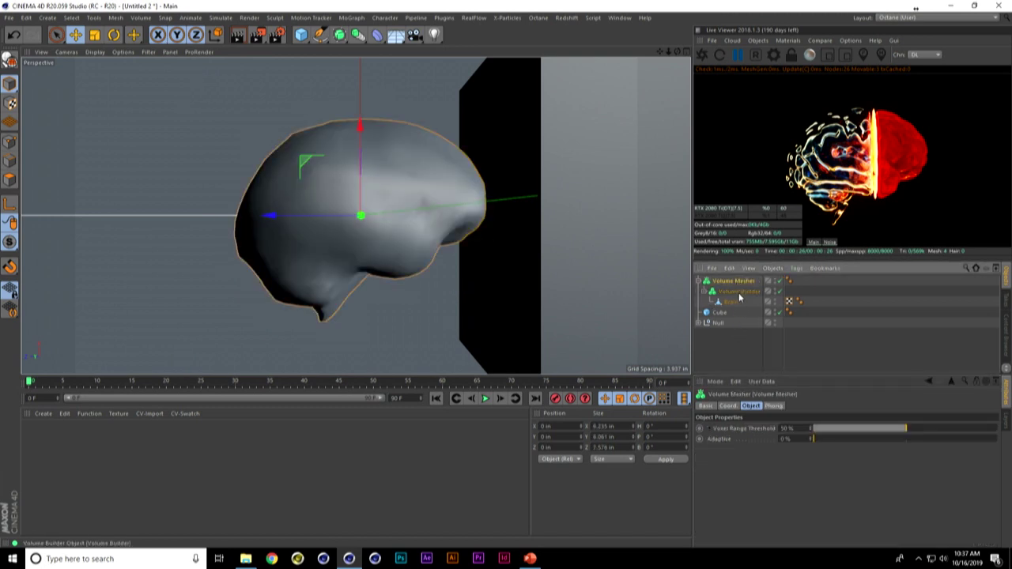
left_click(739, 291)
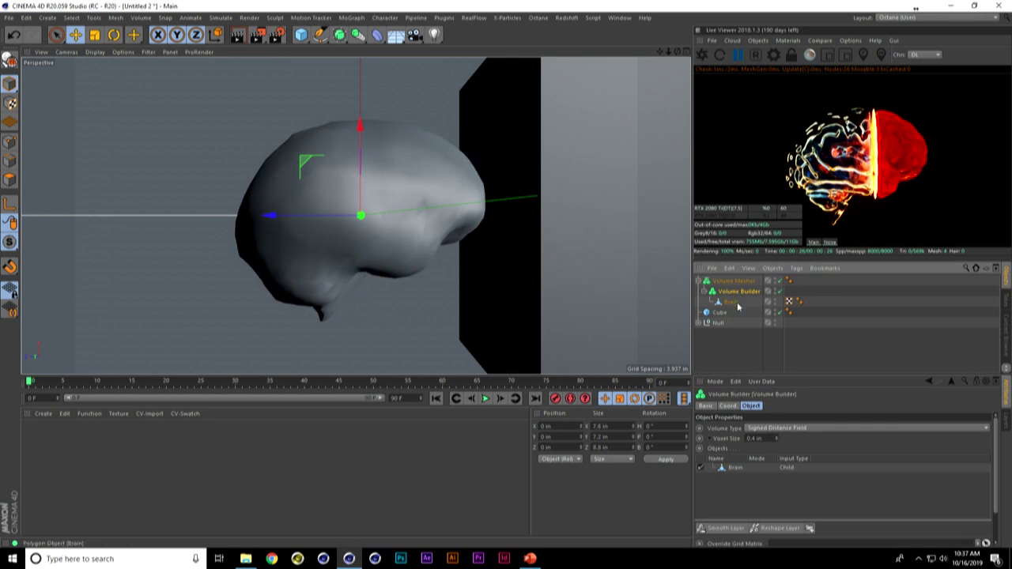
left_click(732, 302)
left_click(742, 291)
left_click(778, 441)
left_click(778, 441)
left_click(778, 440)
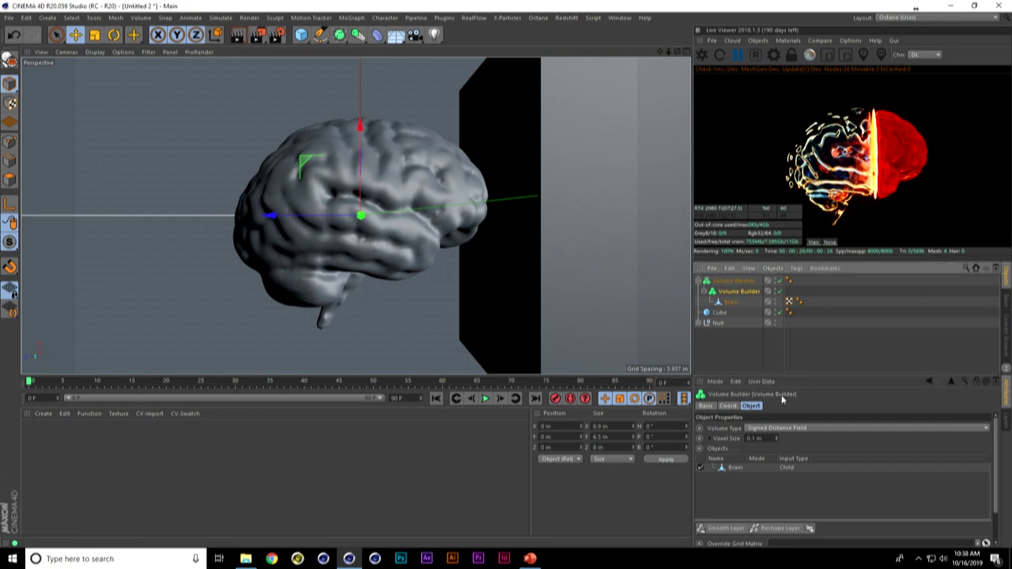
- Enlarge the Attributes panel and add the Cube to the Volume Builder's Objects list beside Brain
left_click_drag(888, 379, 890, 344)
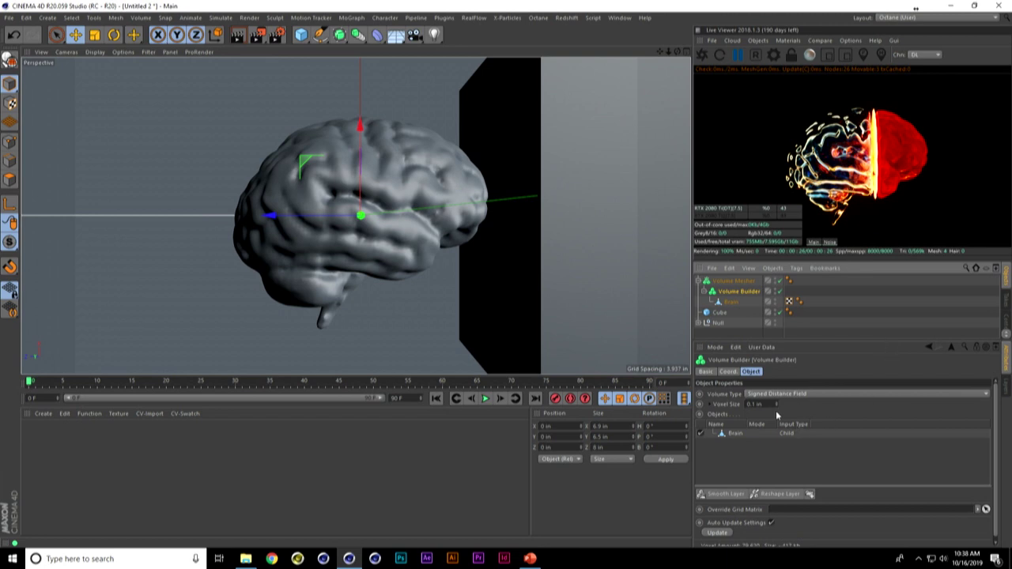
left_click(736, 436)
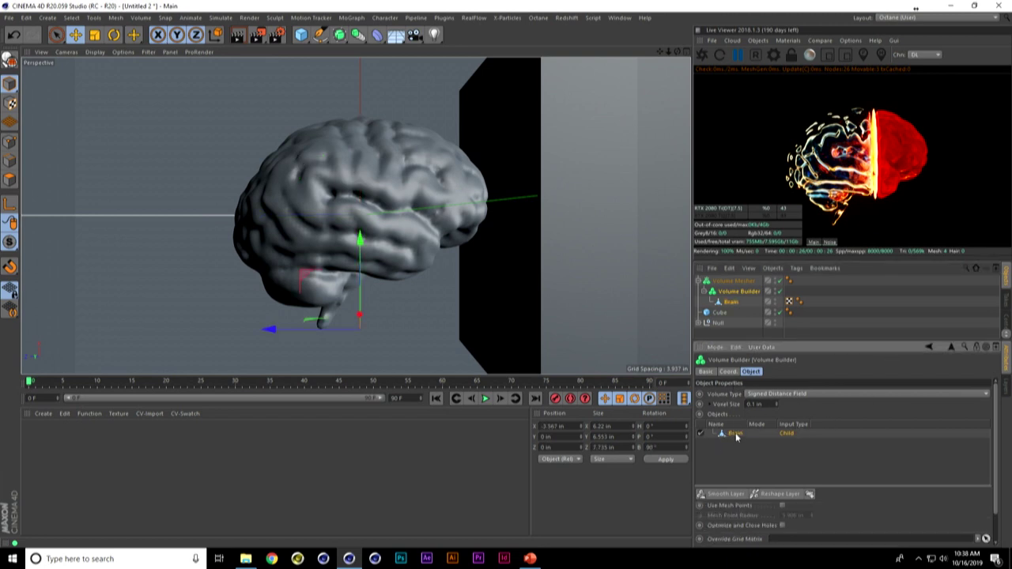
left_click_drag(720, 313, 741, 441)
left_click(736, 444)
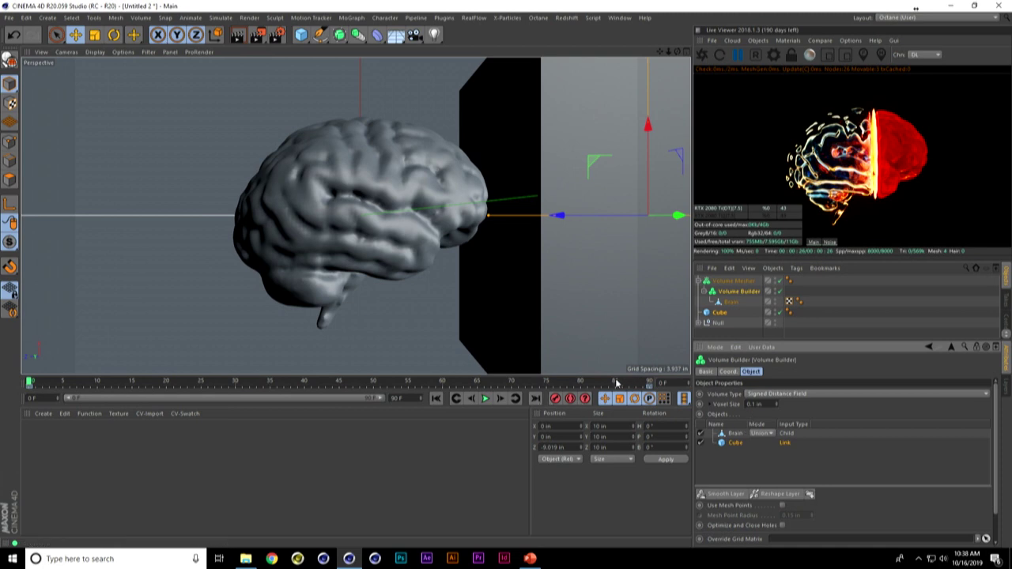
- Scrub frames, switch to Gouraud Shading (Lines), keep Brain on Union and disable the Volume Mesher
left_click(435, 382)
left_click_drag(269, 380, 221, 377)
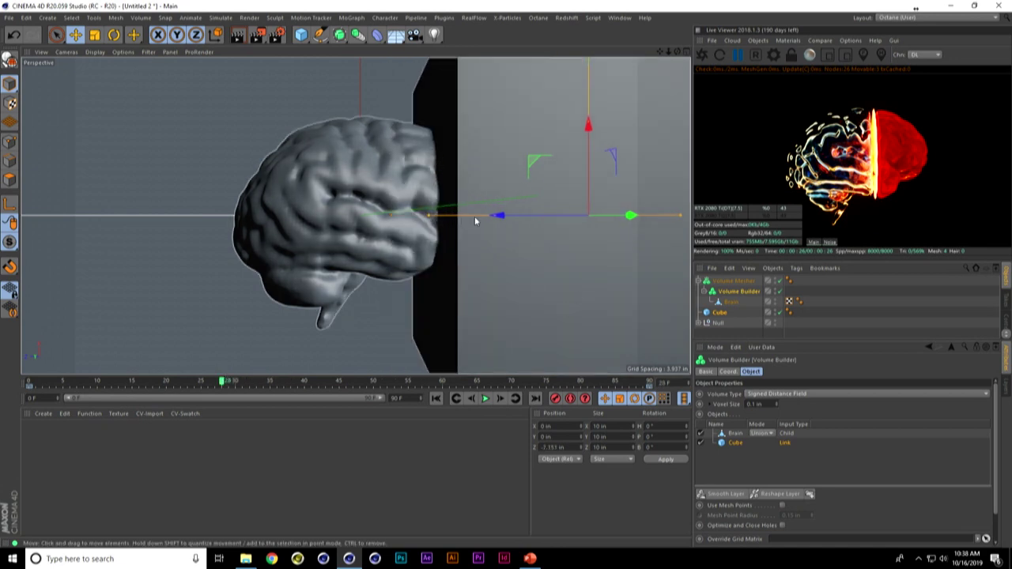
left_click(95, 51)
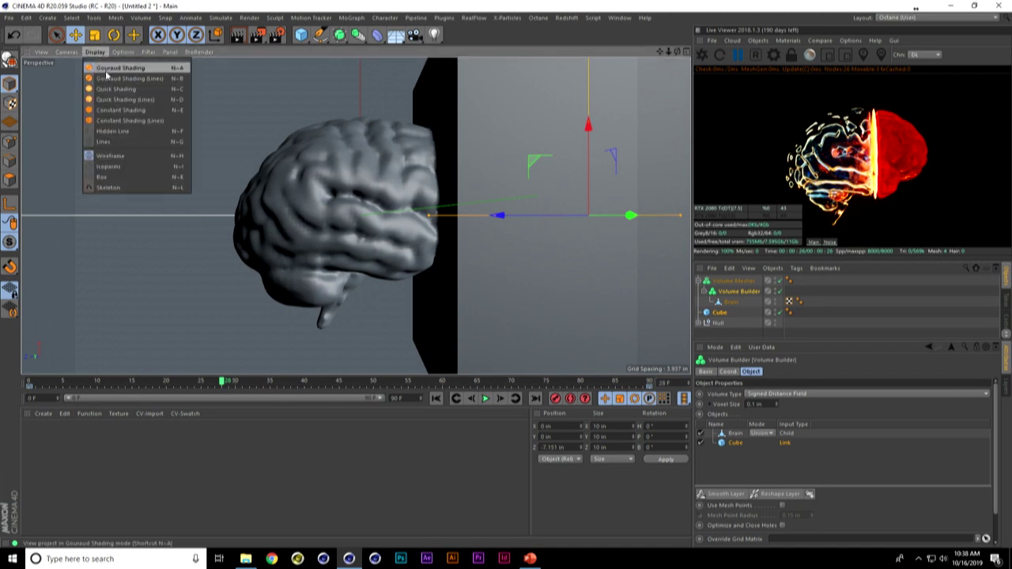
left_click(107, 75)
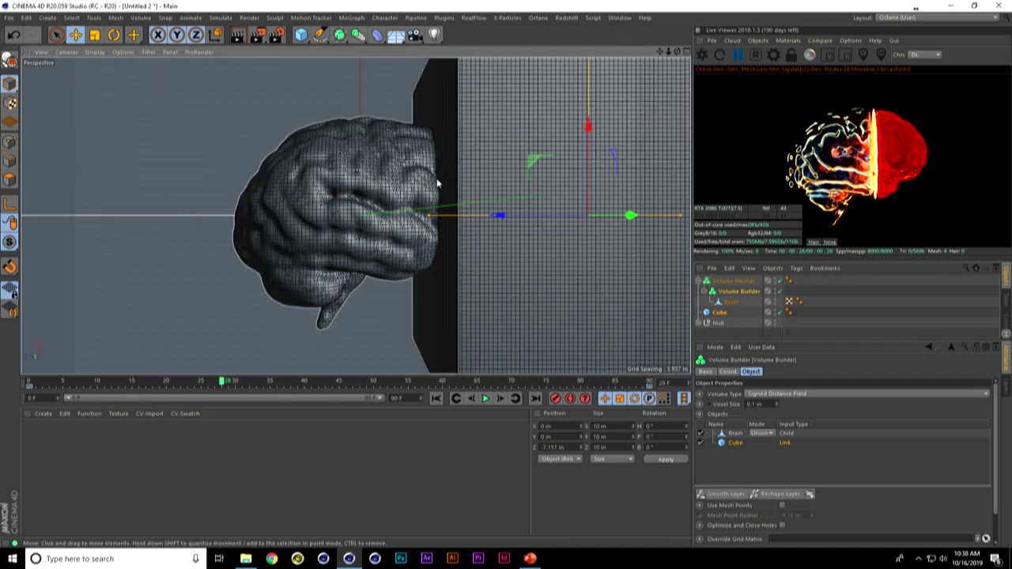
left_click(767, 435)
left_click(834, 462)
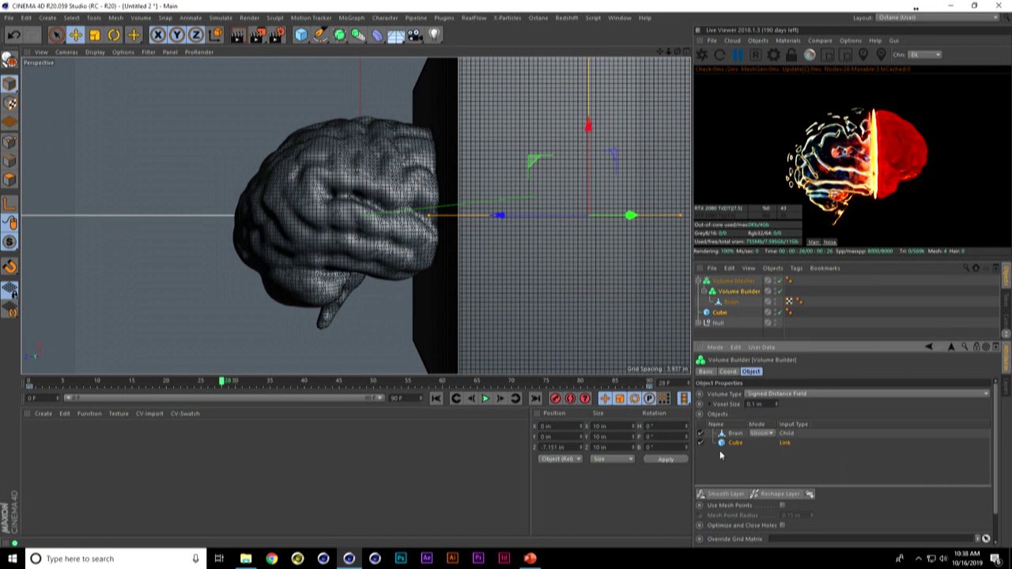
left_click(779, 281)
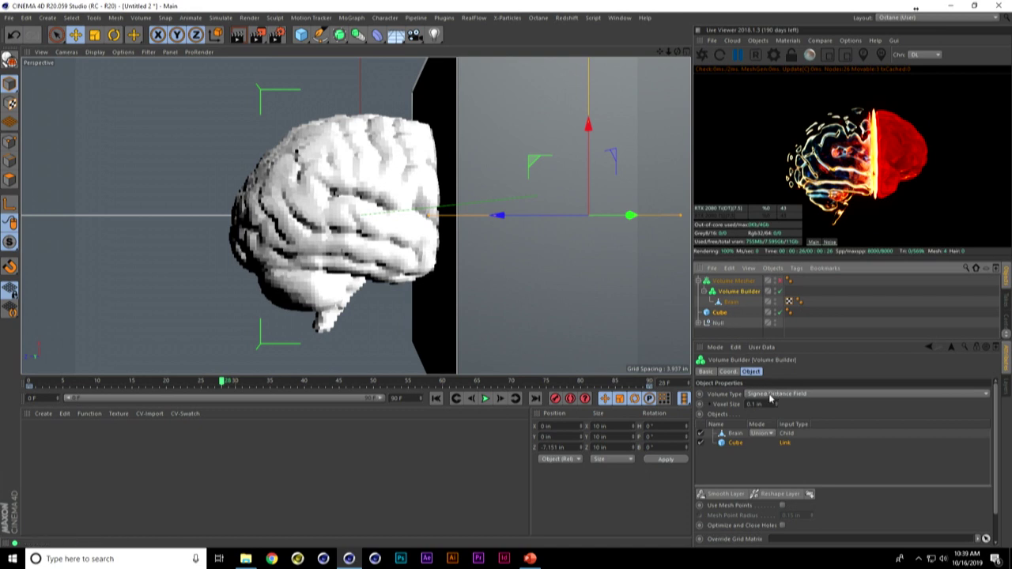
- Set the Volume Type to Fog, re-enable the Volume Mesher and set Brain's Mode to Multiply
left_click(770, 395)
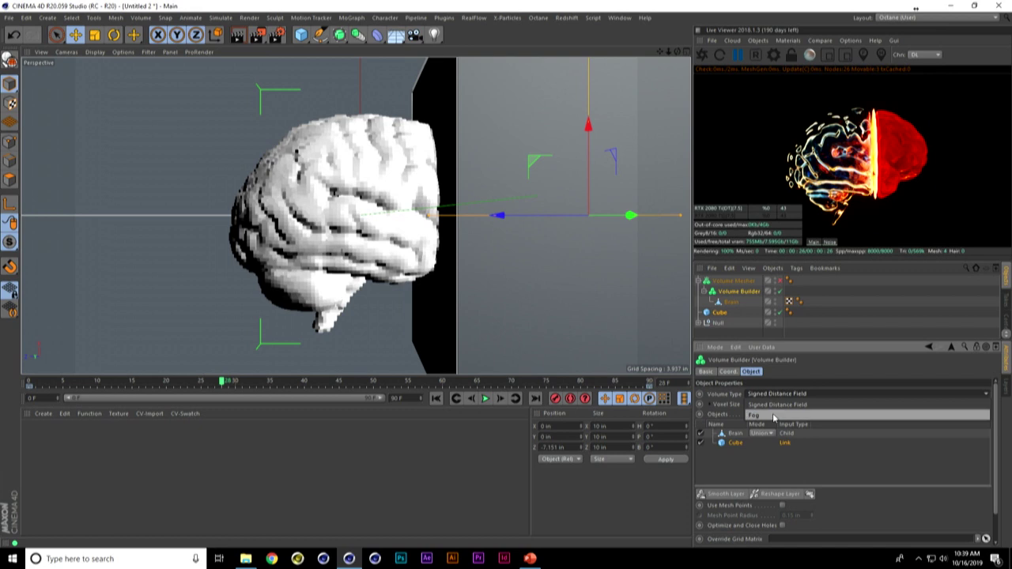
left_click(774, 416)
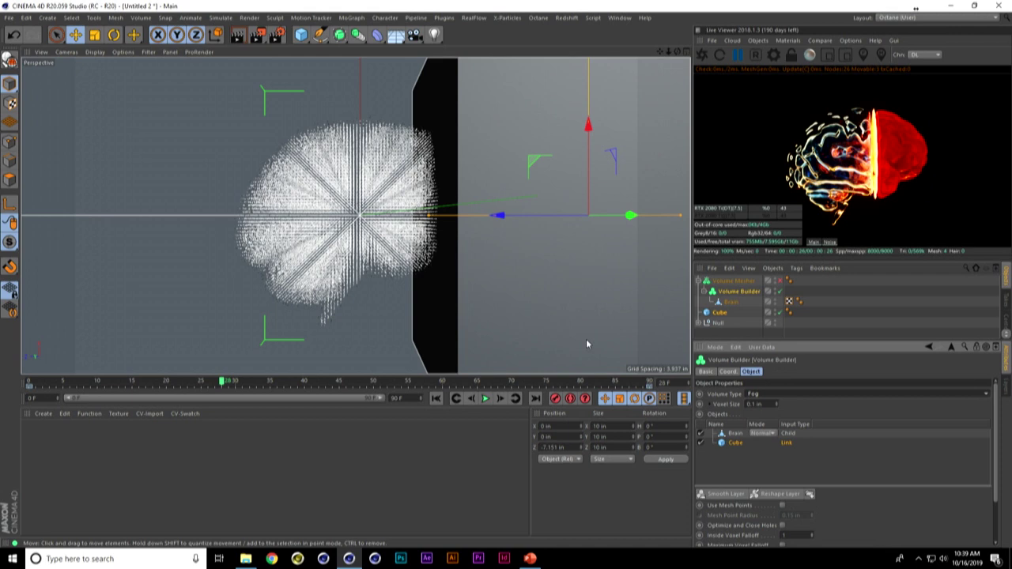
left_click(779, 282)
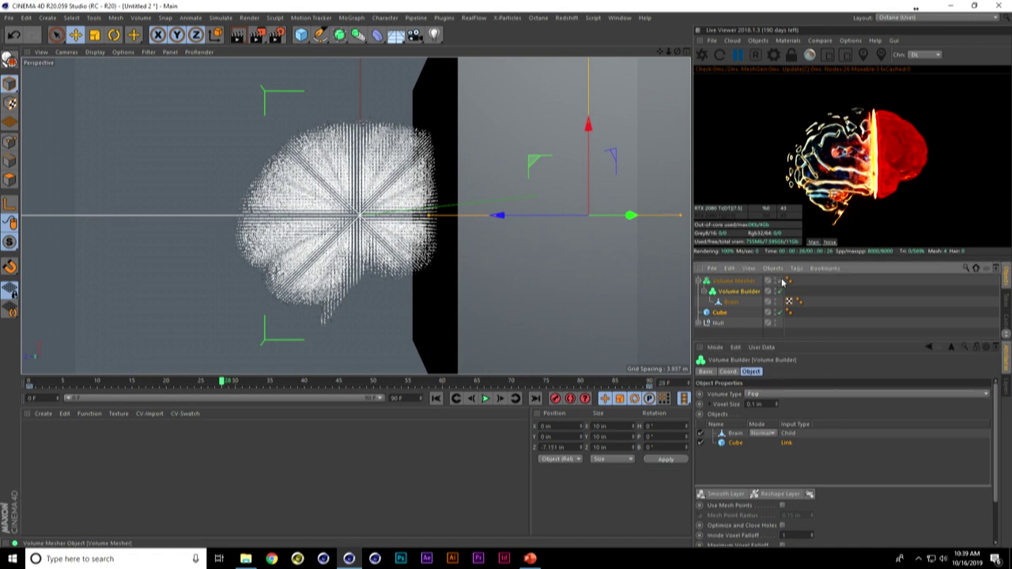
left_click(762, 433)
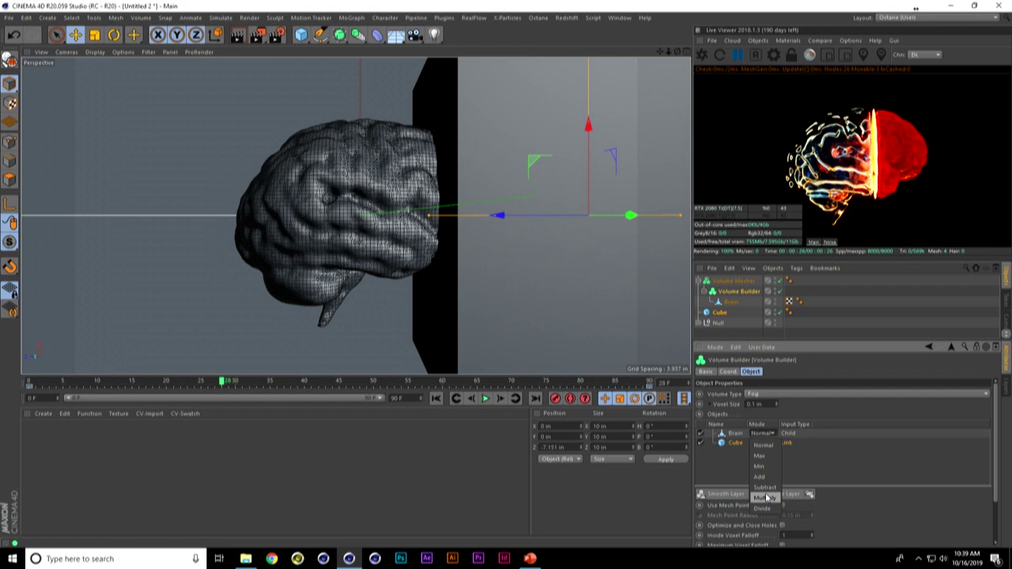
left_click(764, 499)
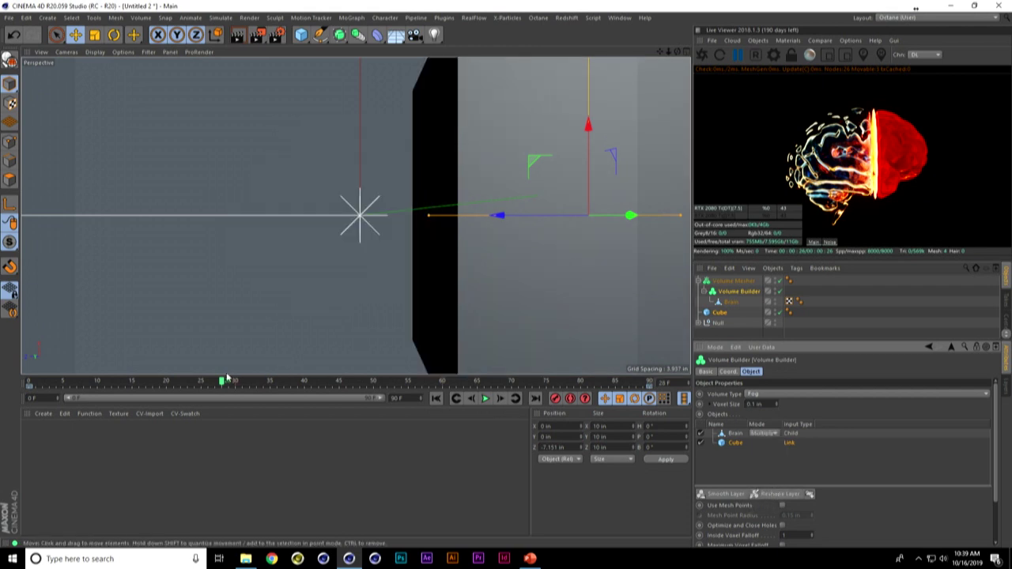
- Select the Cube and scrub the timeline to watch it carve the brain, then collapse the Volume Mesher
left_click(255, 381)
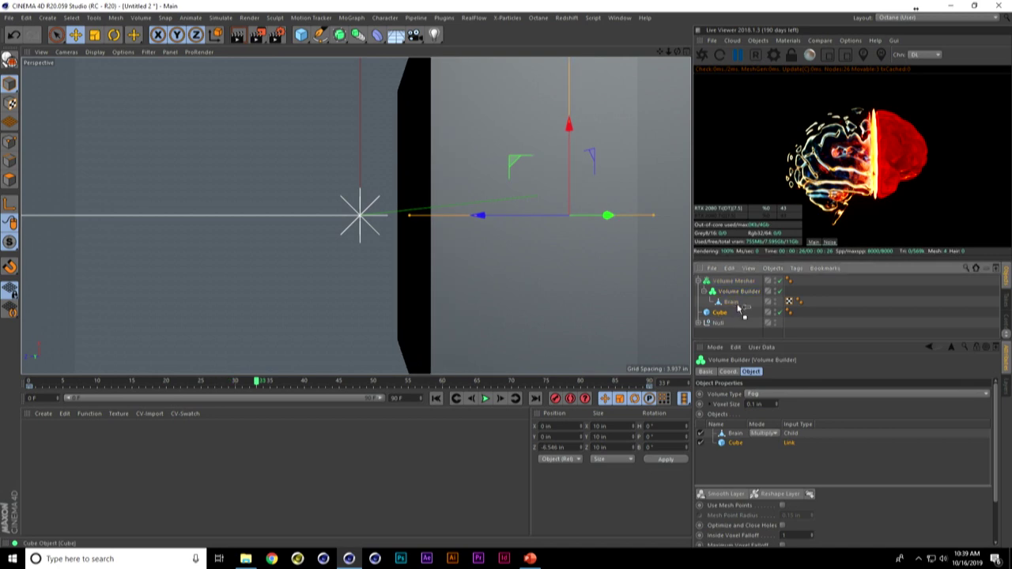
left_click(731, 314)
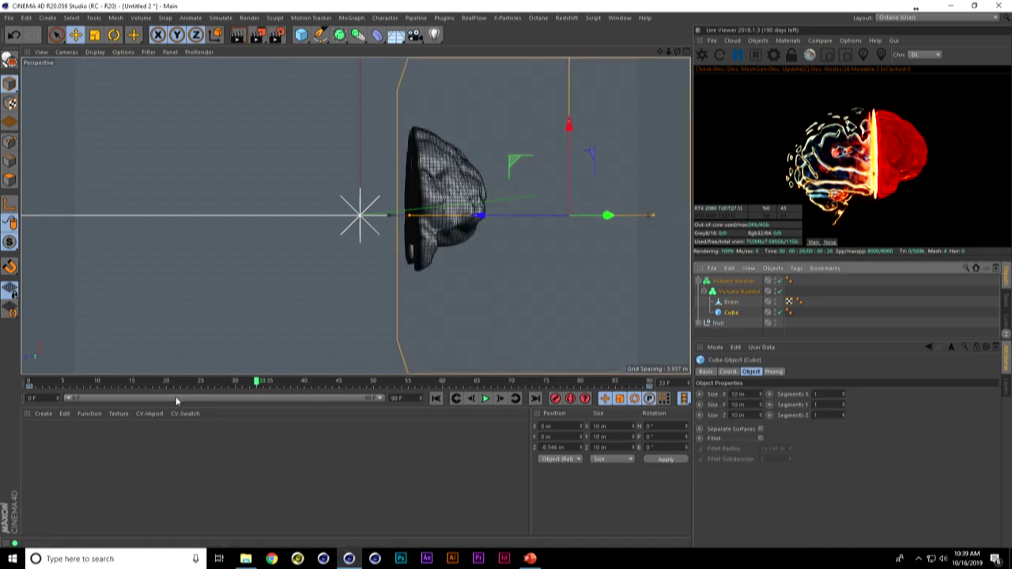
left_click_drag(70, 383, 241, 381)
left_click_drag(310, 373, 275, 381)
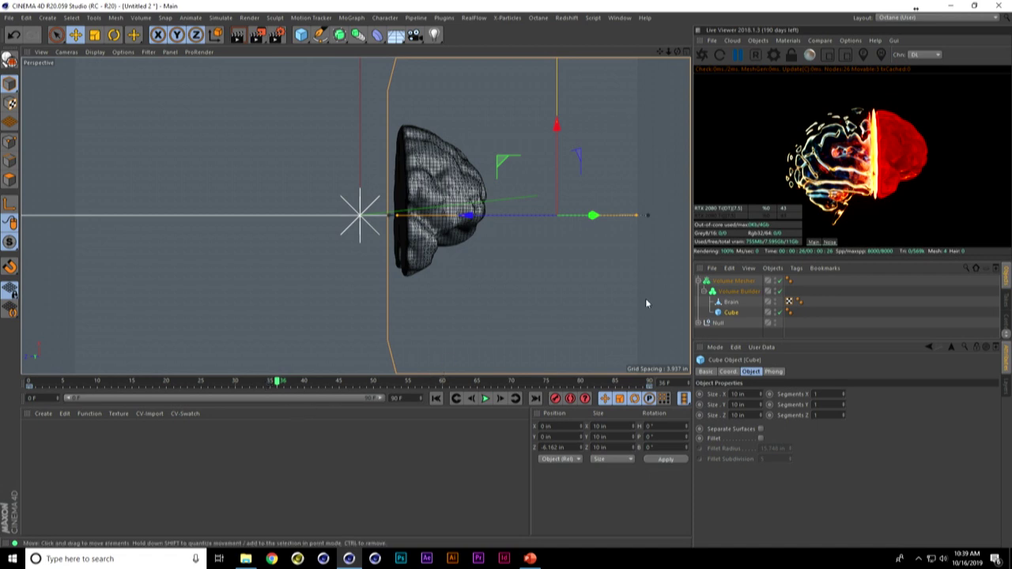
left_click(698, 281)
left_click(718, 283)
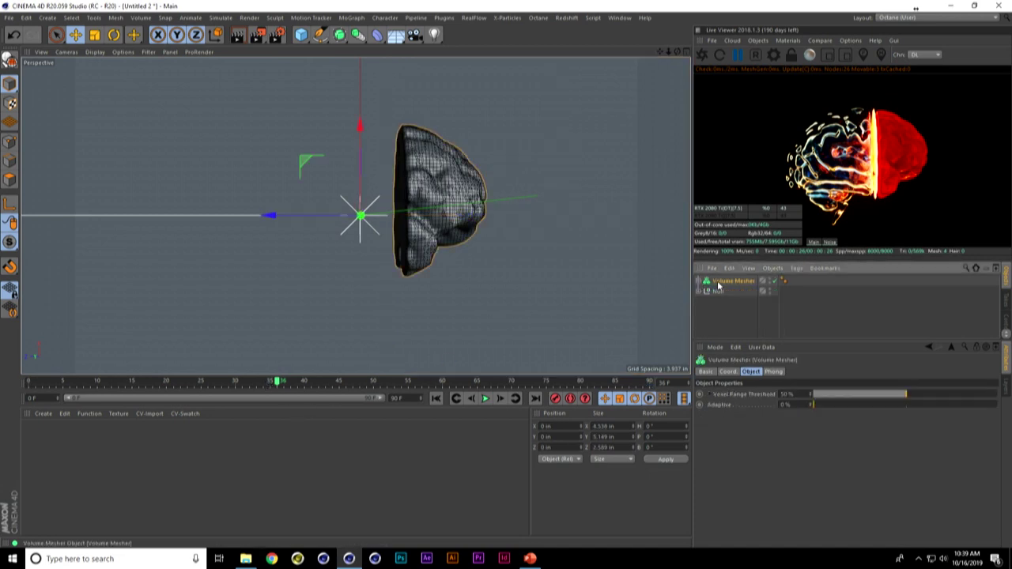
- Duplicate the Volume Mesher and set Brain's Mode to Subtract in the copy's Volume Builder
key("ctrl+c")
key("ctrl+v")
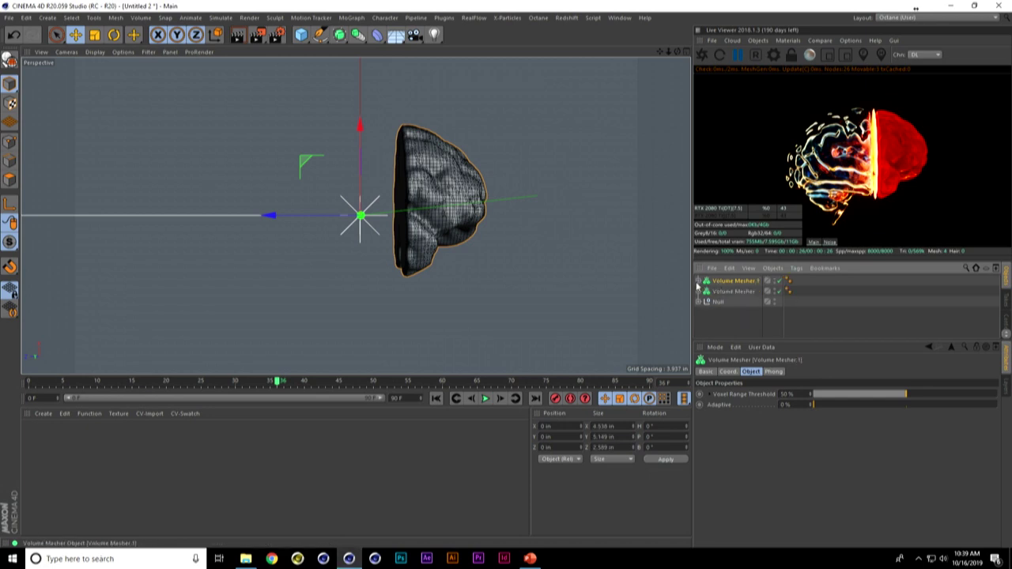
left_click(698, 282)
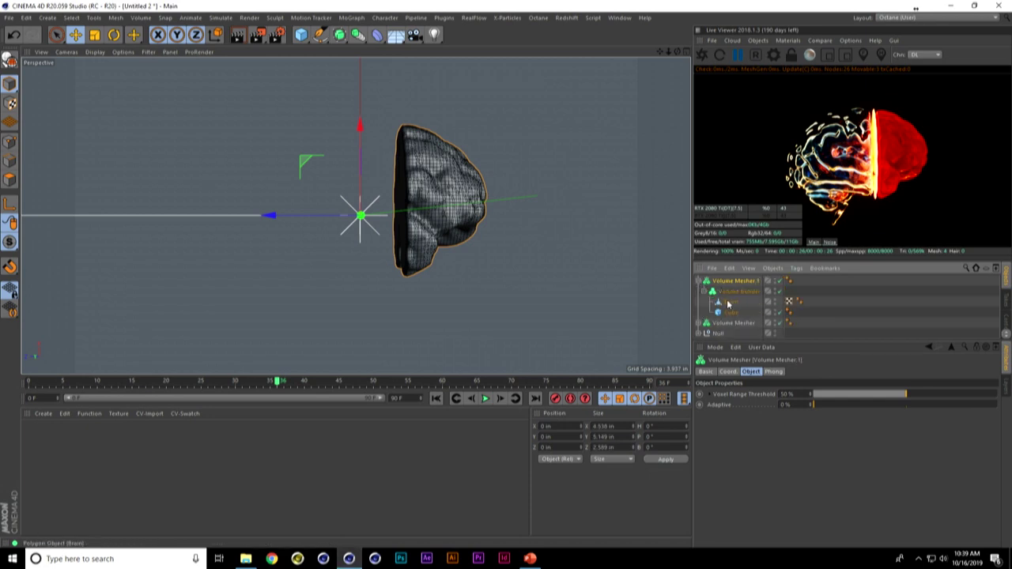
left_click(735, 290)
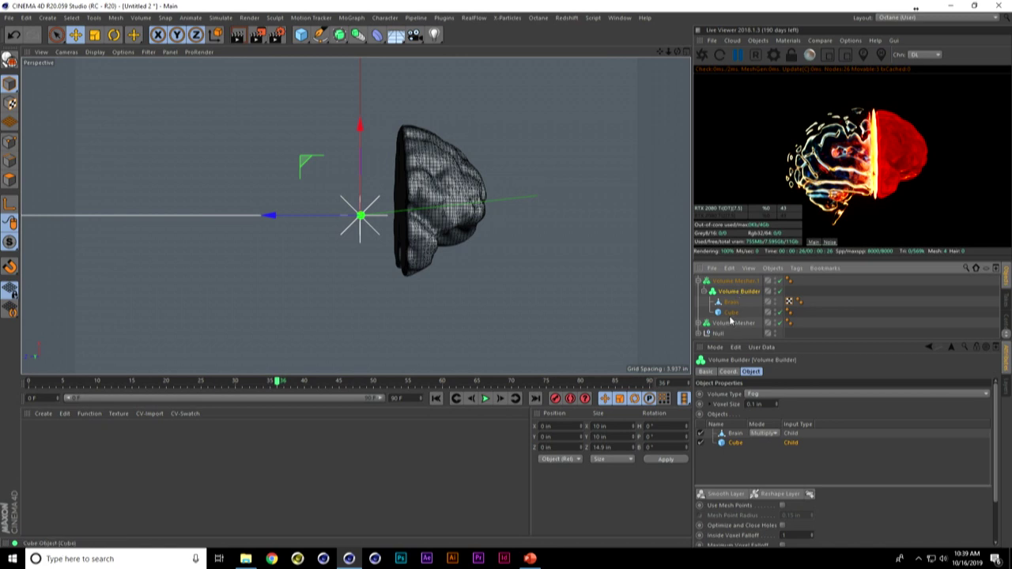
left_click(763, 434)
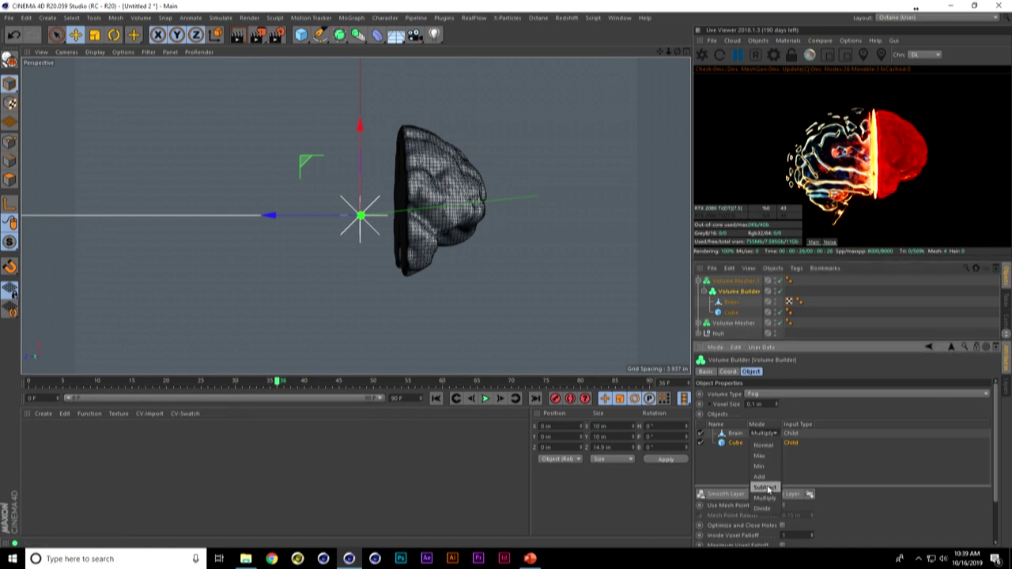
left_click(764, 487)
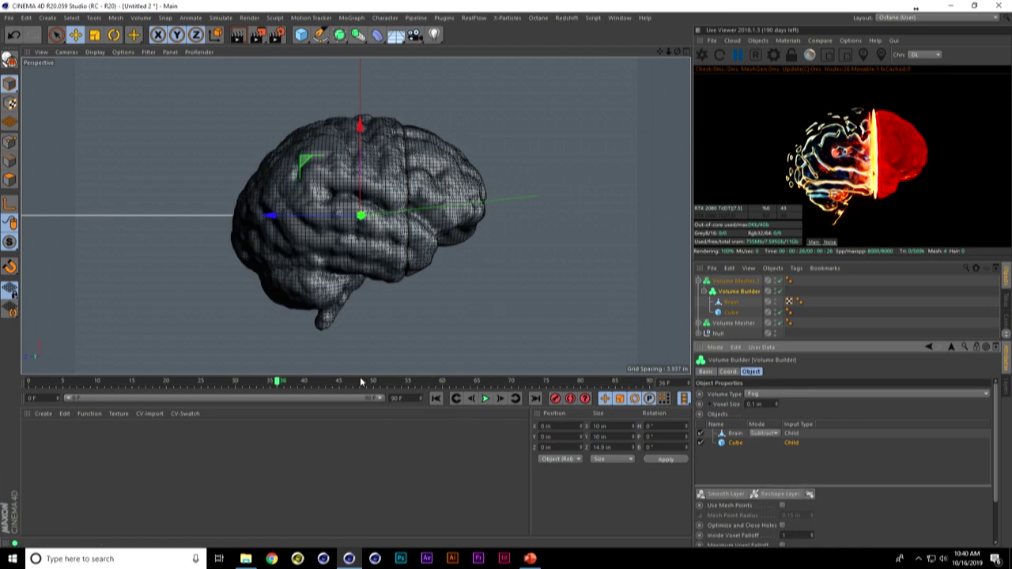
- Scrub from frame 26 to about 53 and back to 45, then select the copy's Cube
left_click(208, 386)
left_click_drag(216, 391, 396, 392)
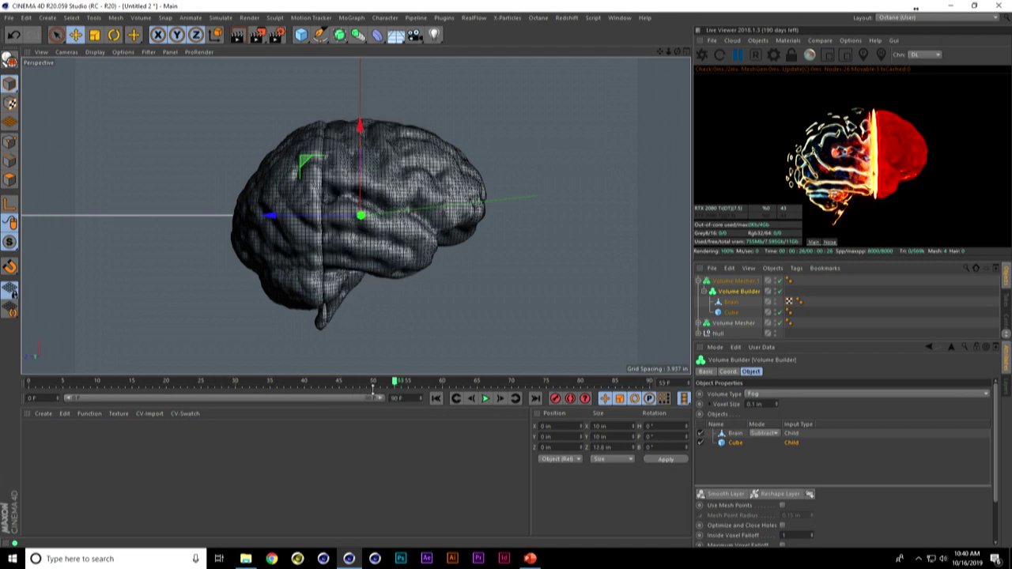
left_click_drag(385, 383, 338, 382)
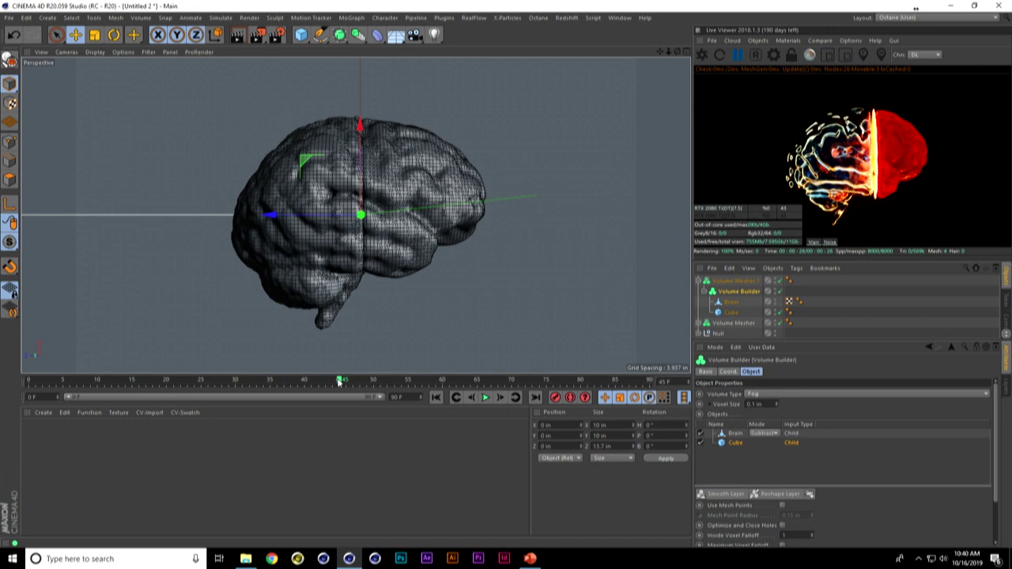
left_click(733, 314)
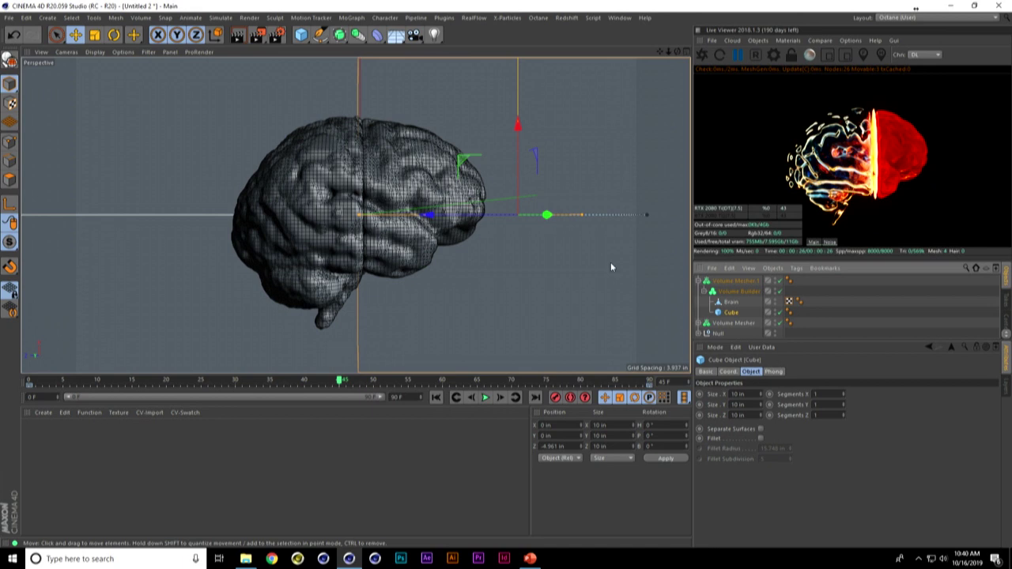
- Open a floating F-Curve timeline, select the cube's curve keys and undo the edit
left_click(619, 17)
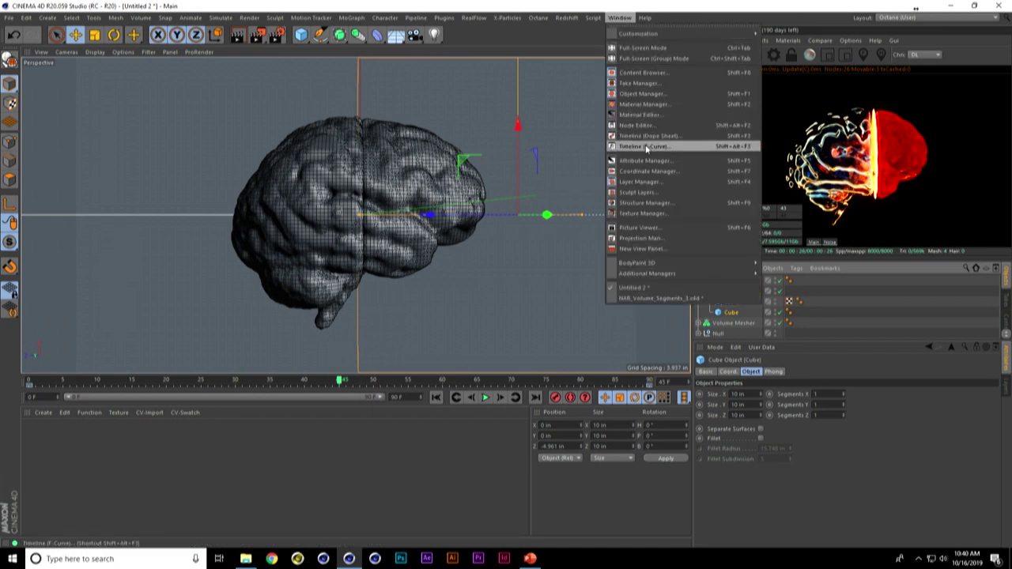
left_click(655, 145)
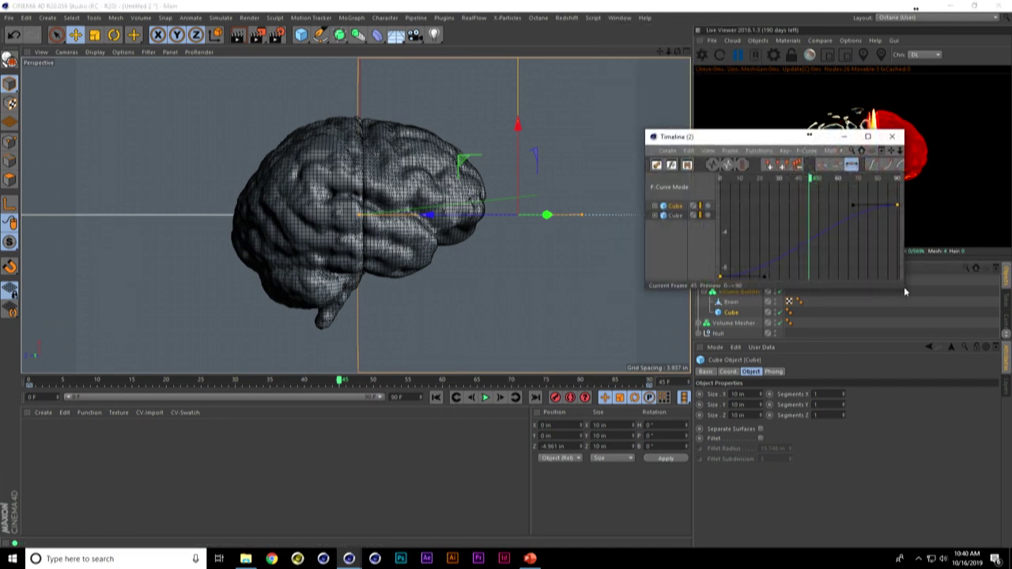
left_click_drag(905, 293, 956, 462)
left_click_drag(703, 138, 495, 107)
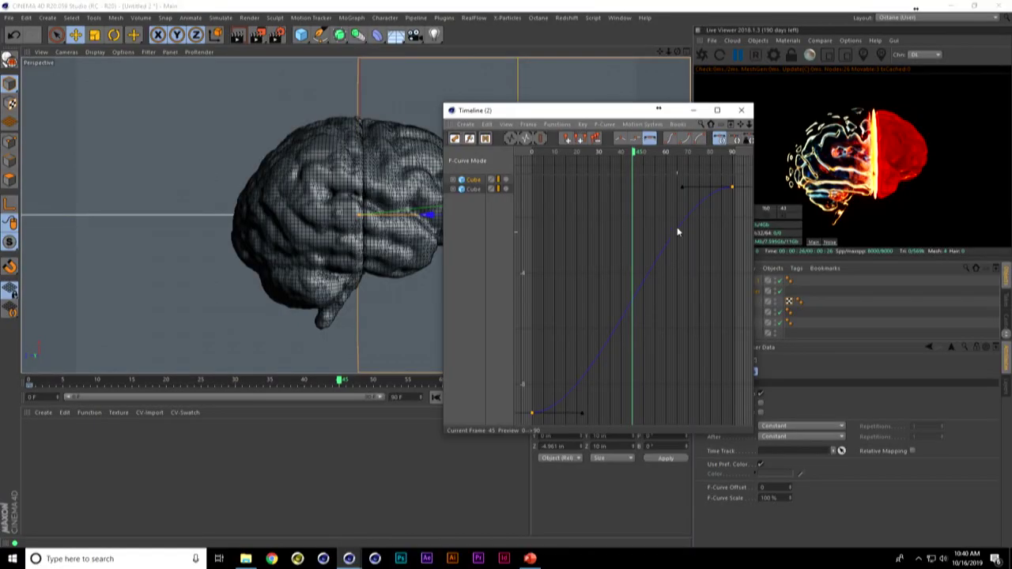
left_click_drag(743, 173, 535, 386)
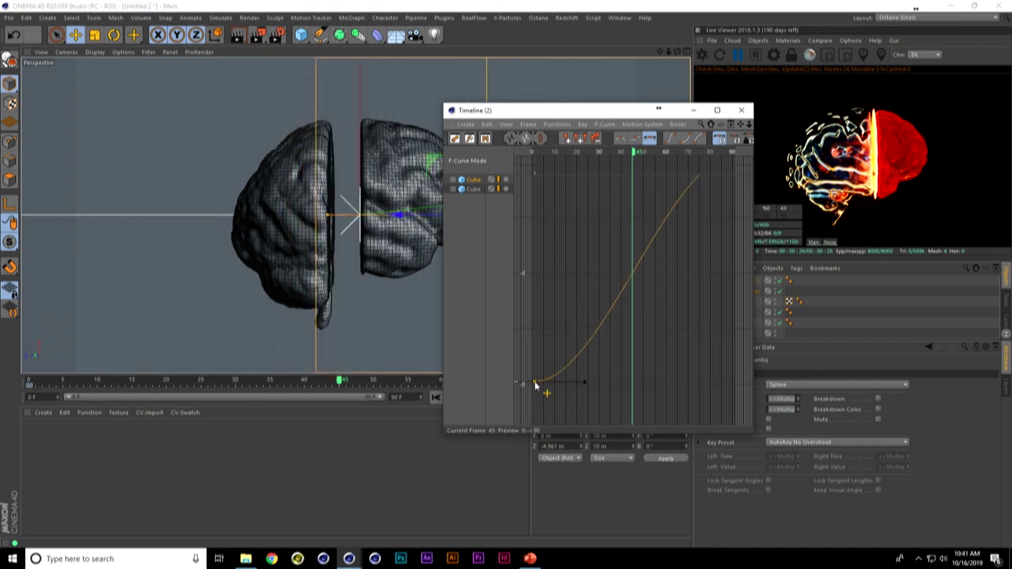
key("ctrl+z")
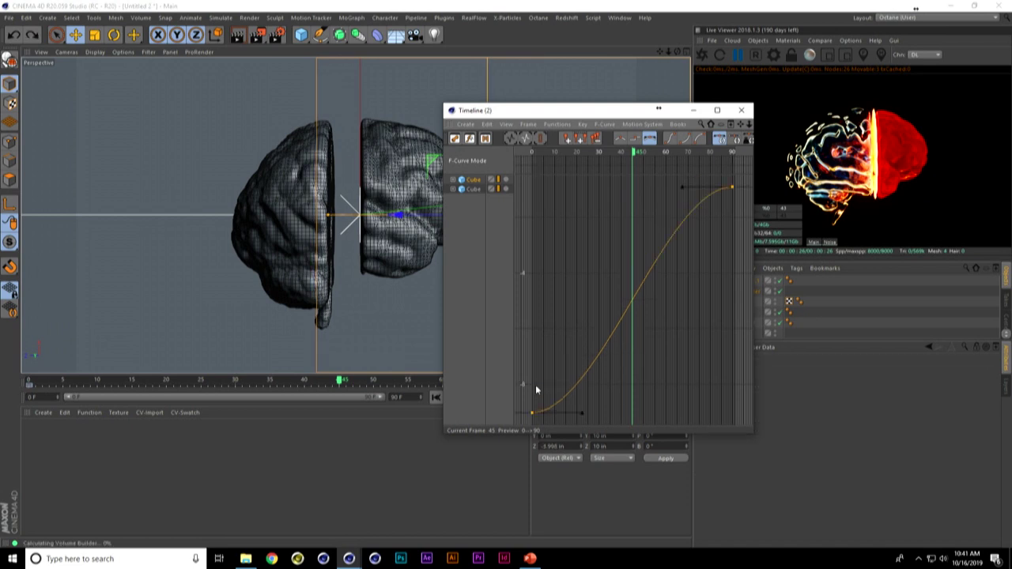
- In Animation mode, shift the cube slightly left on X to open a gap between halves
left_click(741, 110)
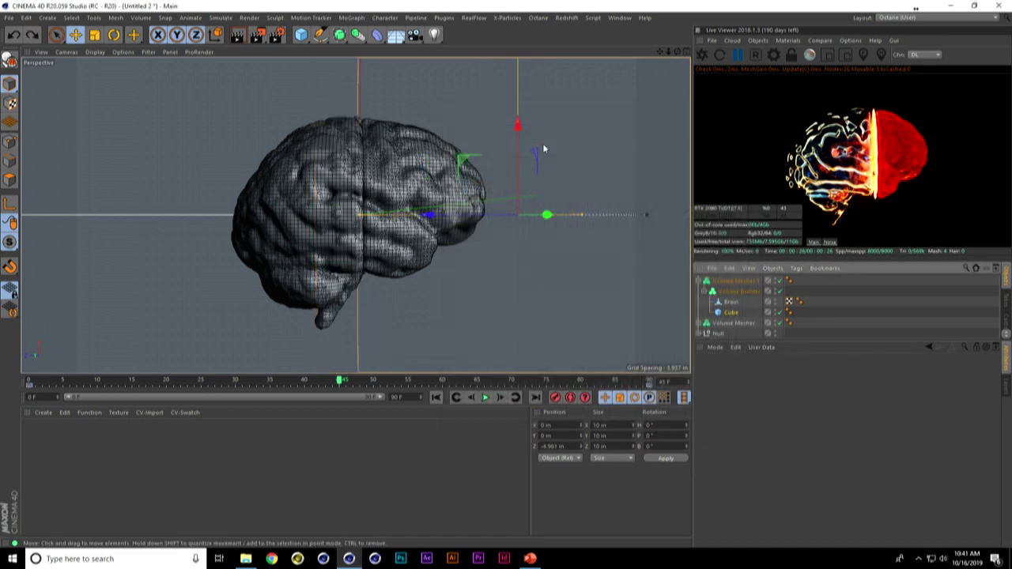
left_click_drag(10, 84, 55, 141)
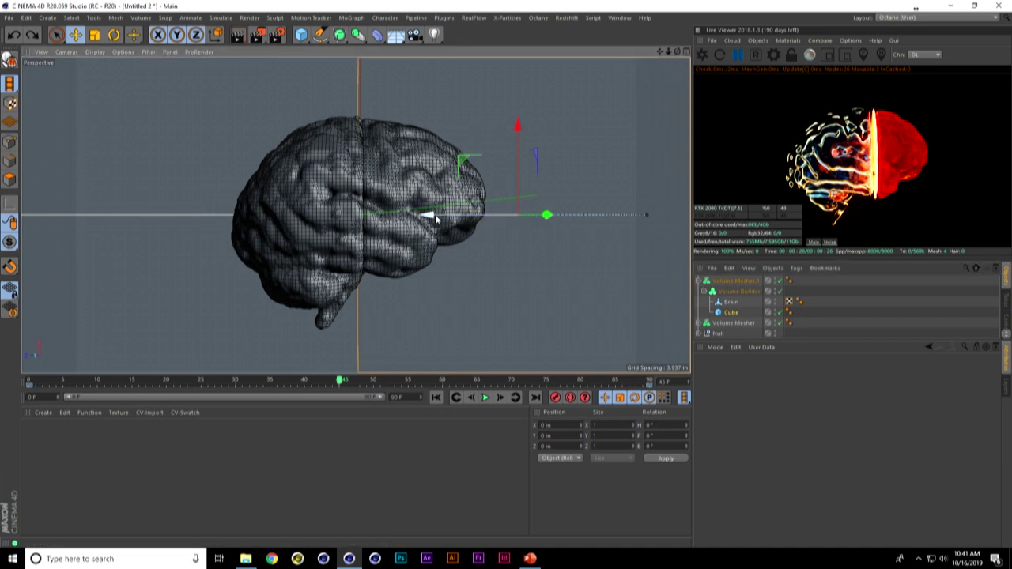
left_click_drag(432, 219, 427, 222)
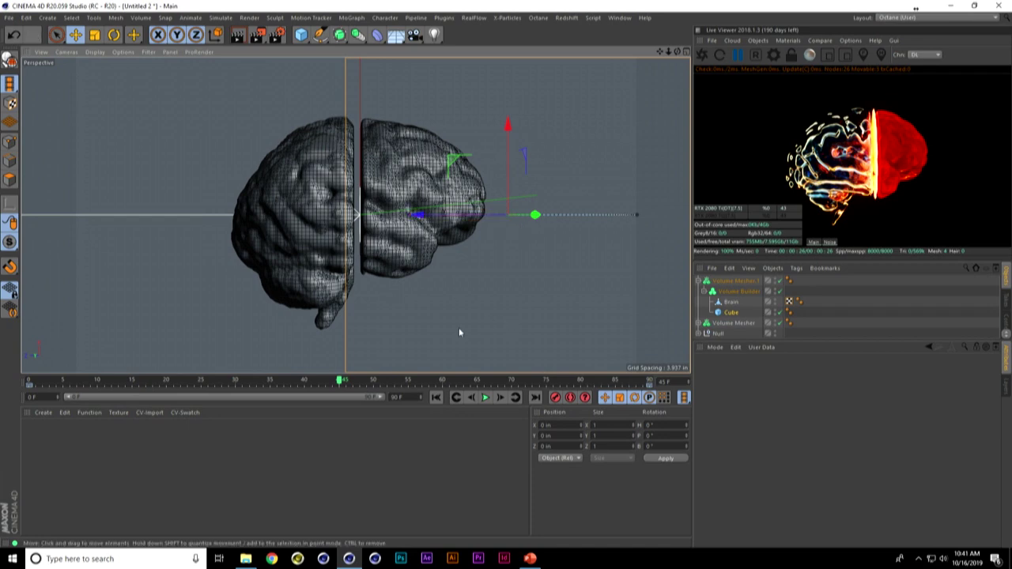
- At frame 70, change Volume Mesher.1's Voxel Range Threshold from 13% to 25%
left_click_drag(408, 380, 332, 395)
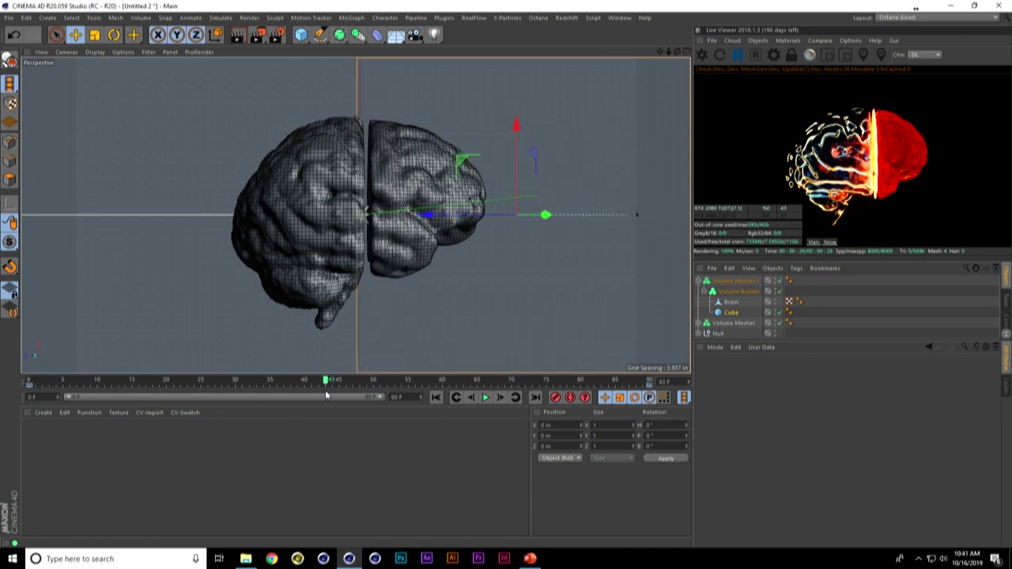
left_click(722, 281)
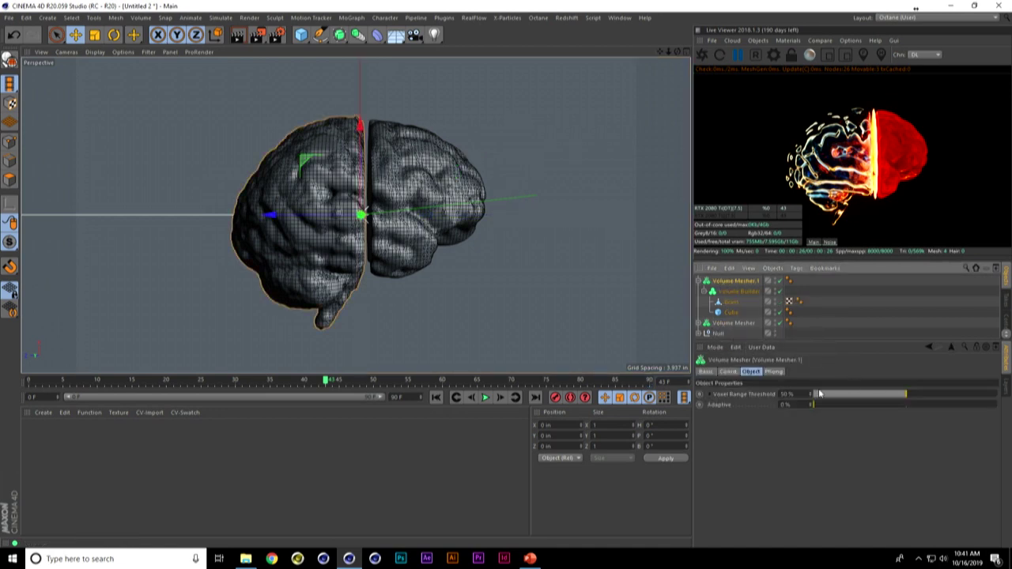
left_click_drag(892, 397, 861, 398)
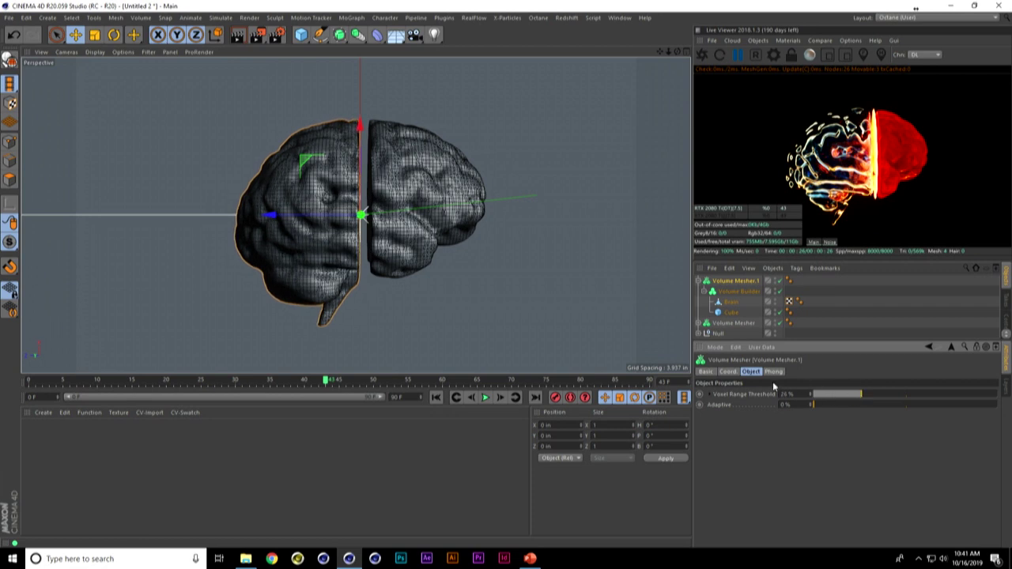
double_click(800, 394)
type("25")
key("Return")
- Duplicate Volume Mesher.1 as Volume Mesher.2 and disable the other Volume Meshers in the viewport
left_click(700, 281)
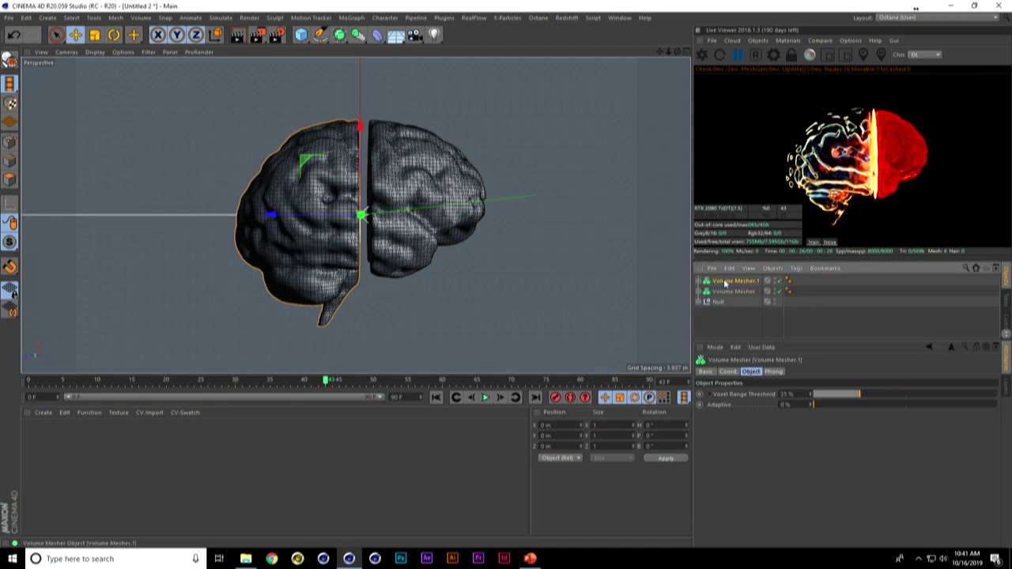
key("ctrl+c")
key("ctrl+v")
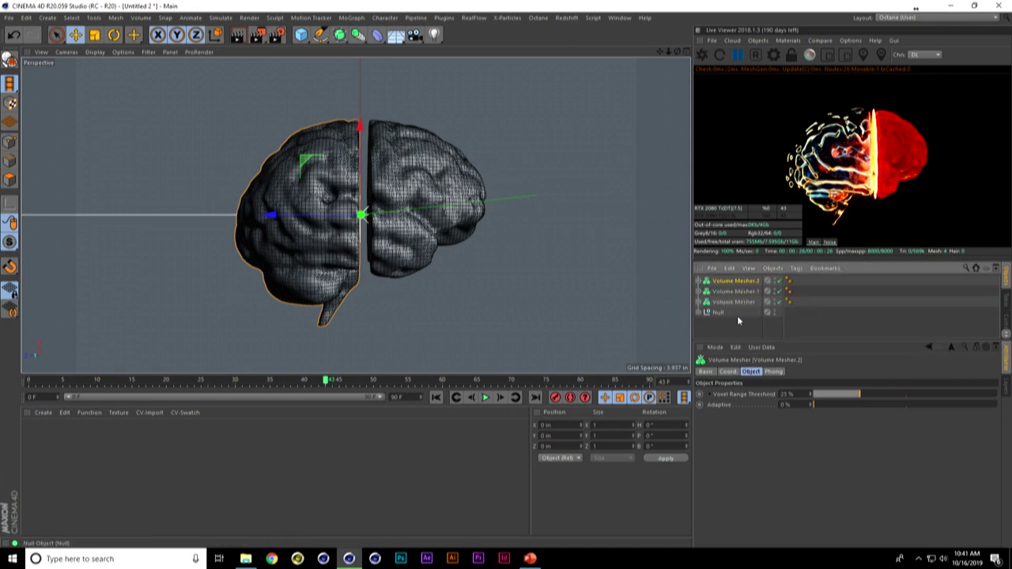
left_click(698, 281)
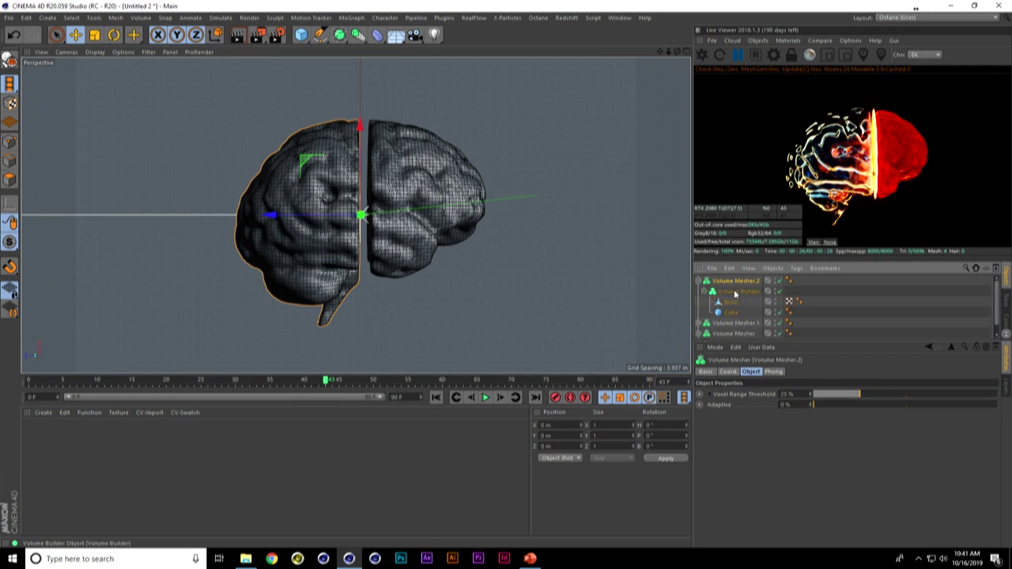
left_click(734, 293)
scroll(755, 313, "down", 1)
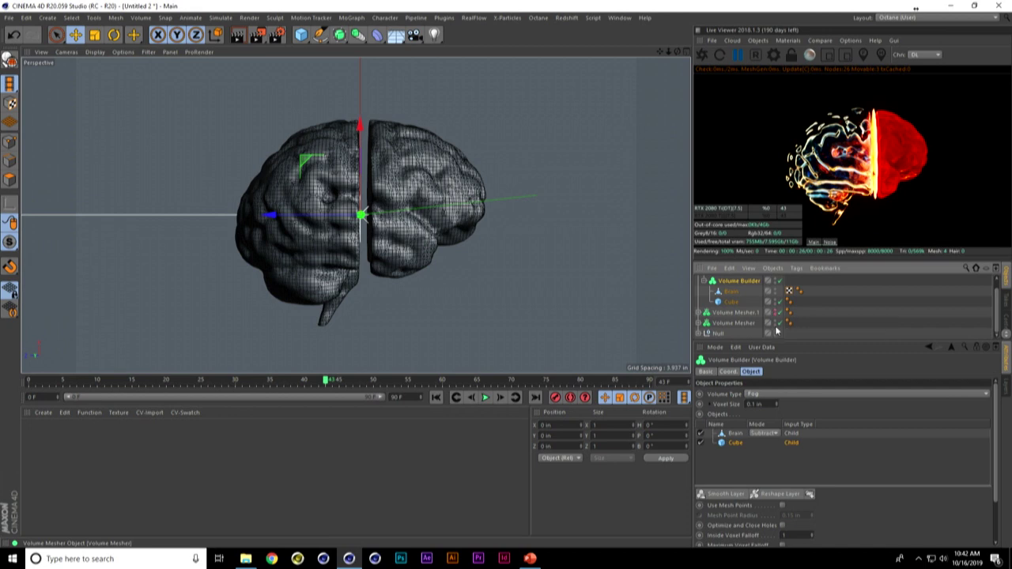
left_click(779, 324)
left_click(778, 313)
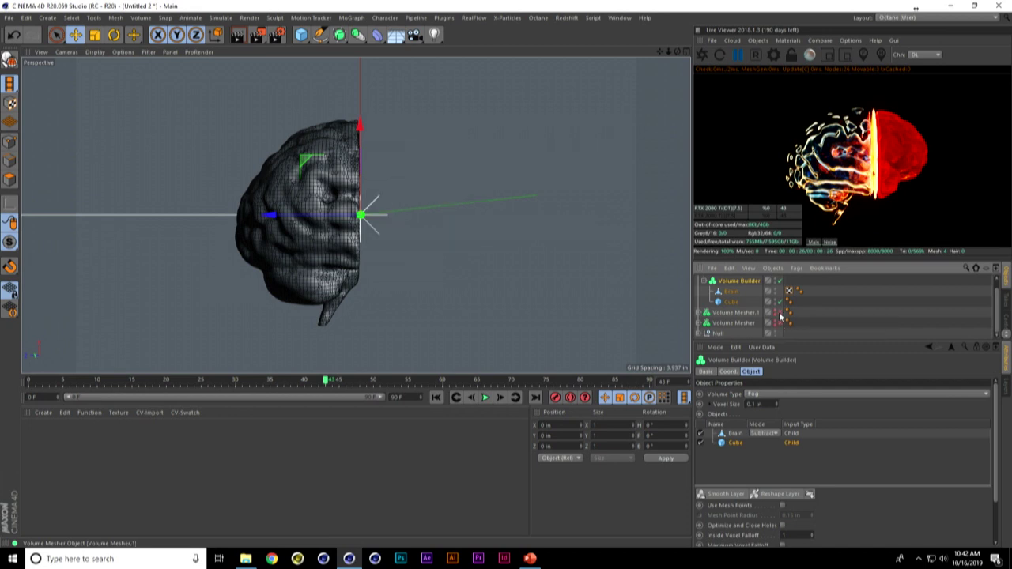
- Make the Volume Builder's Cube a 1 in thick slab and scrub it across the brain
left_click(738, 303)
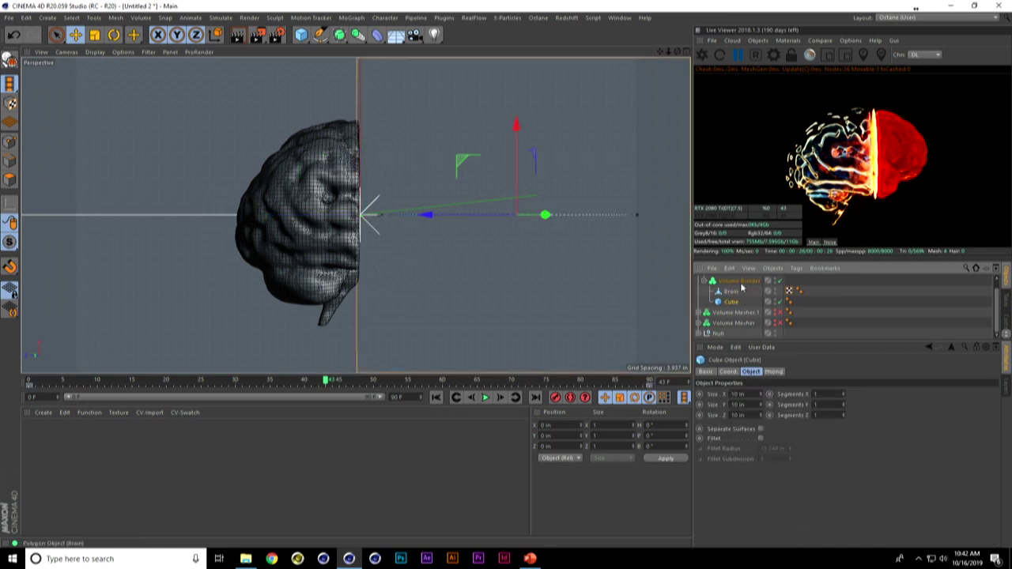
left_click(741, 284)
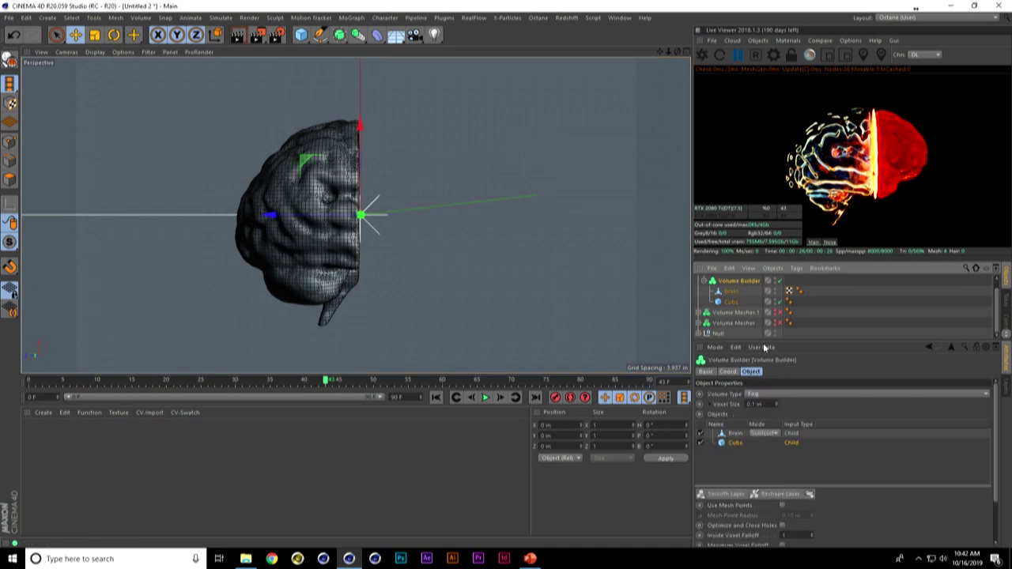
left_click(730, 302)
left_click(750, 415)
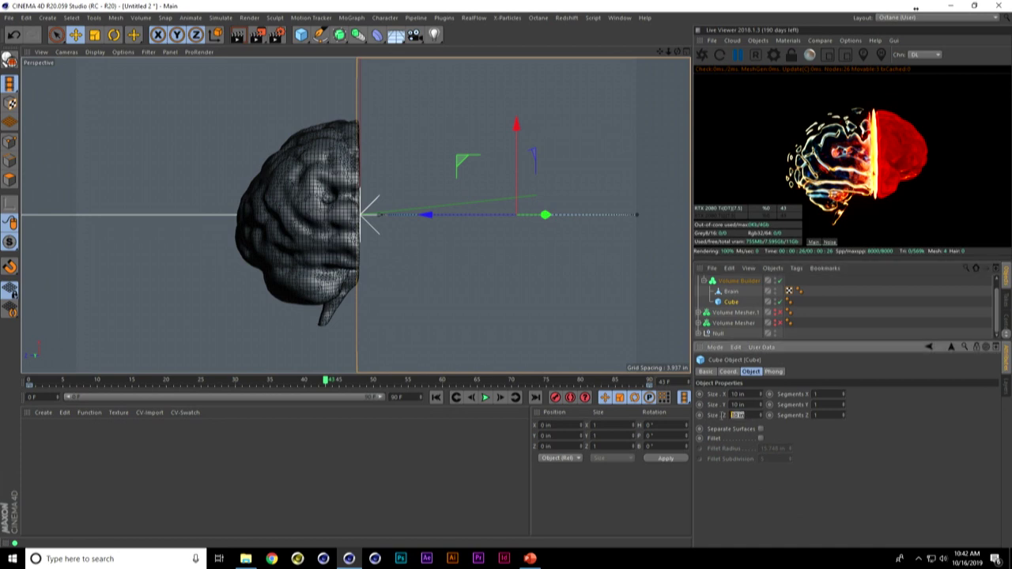
type("1")
key("Return")
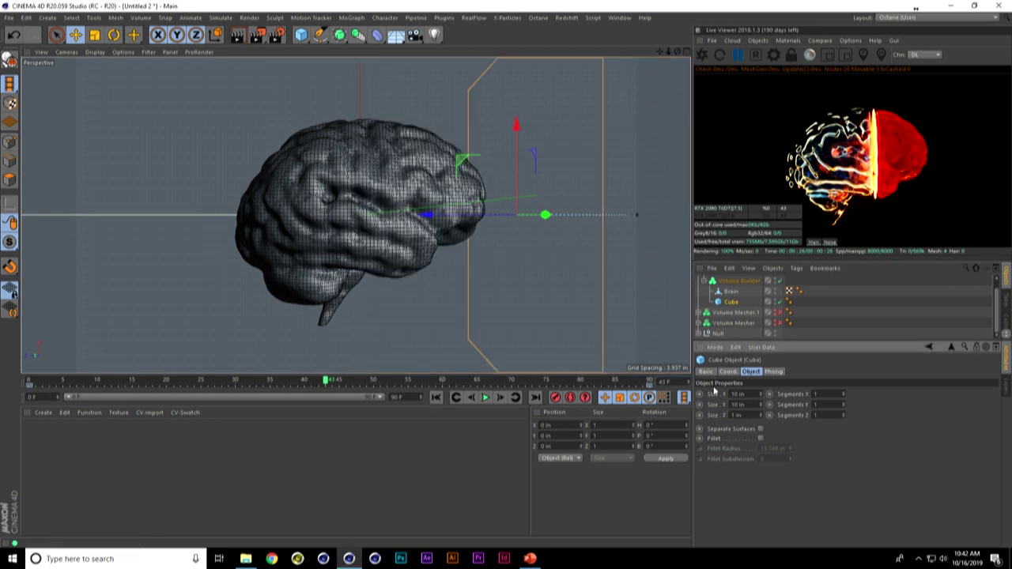
left_click_drag(393, 382, 558, 360)
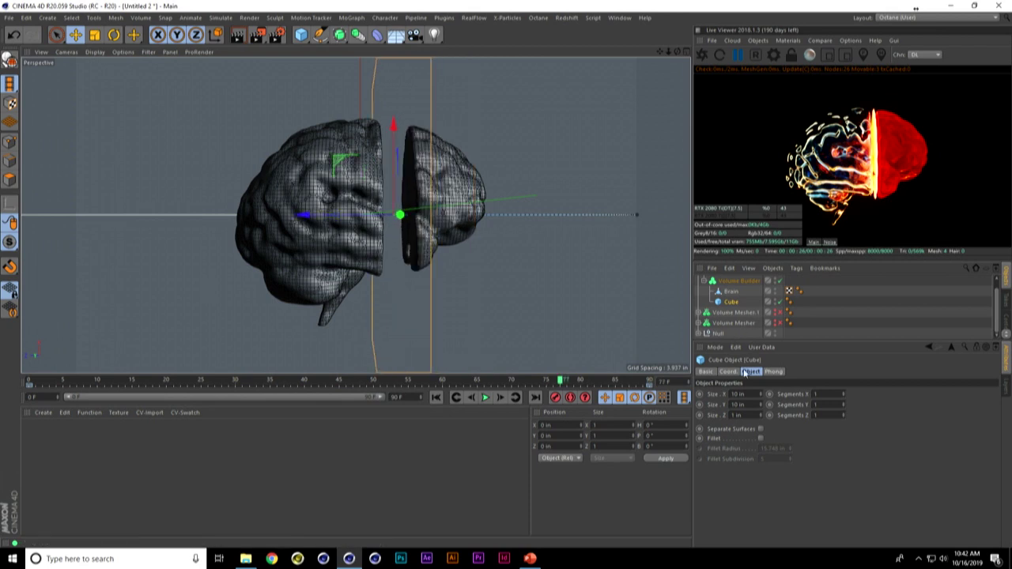
- Set the Volume Builder's Brain input mode from Subtract to Multiply
left_click(737, 280)
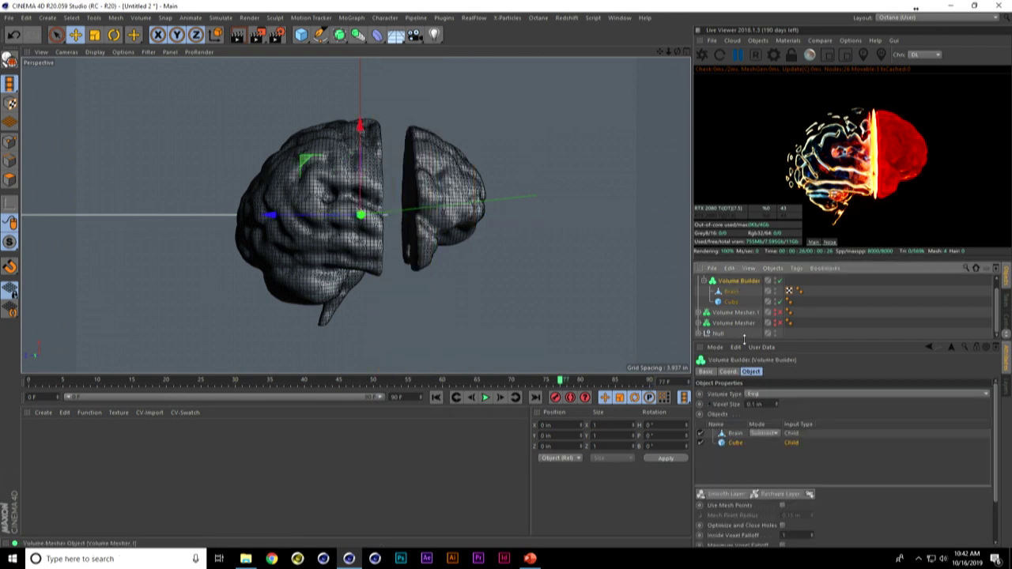
left_click(767, 435)
left_click(768, 497)
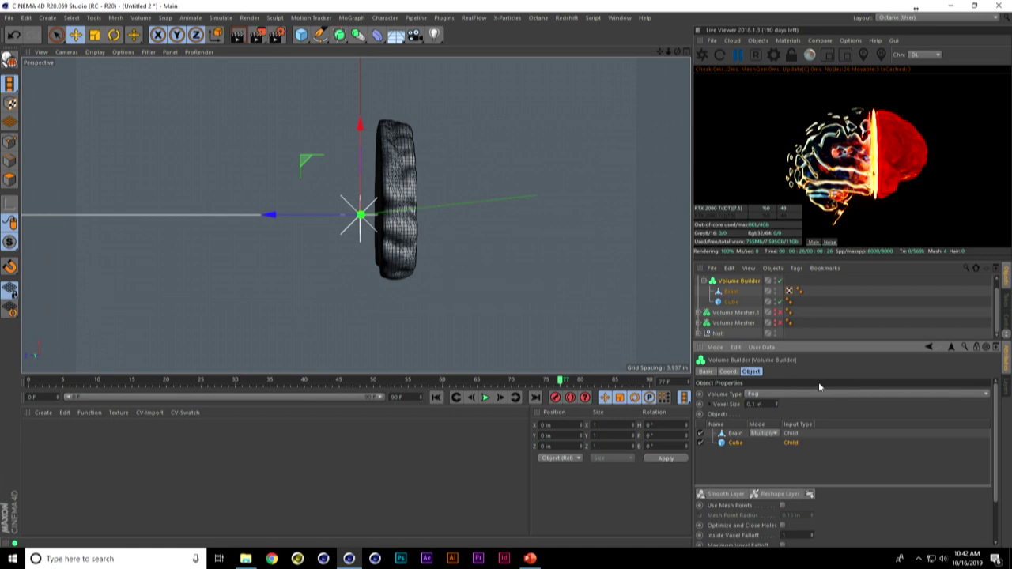
left_click(778, 323)
left_click(783, 312)
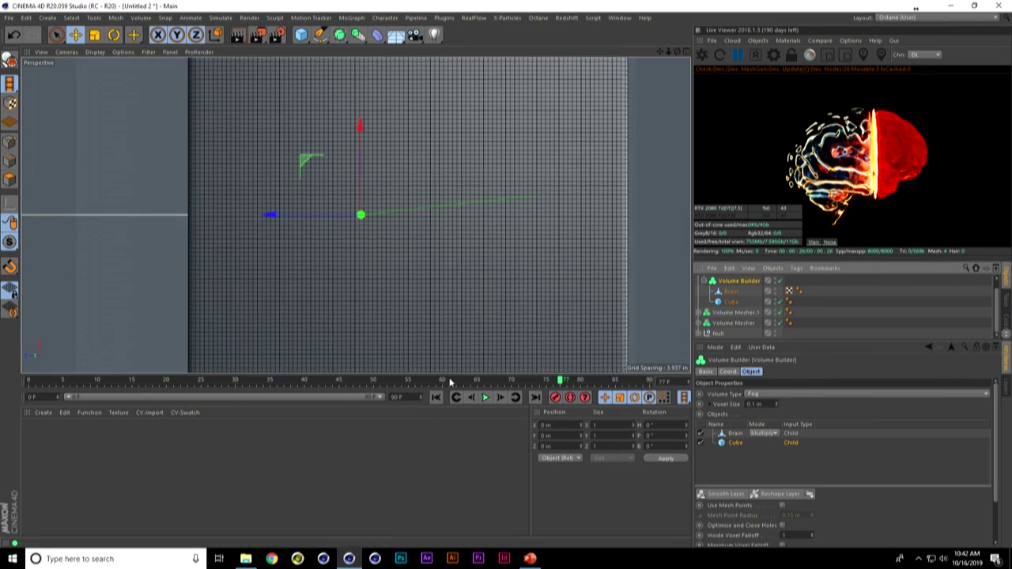
- Check the slice at frames 54, 45, 61 and 37 and nudge the Cube along Z
left_click(403, 383)
left_click(402, 383)
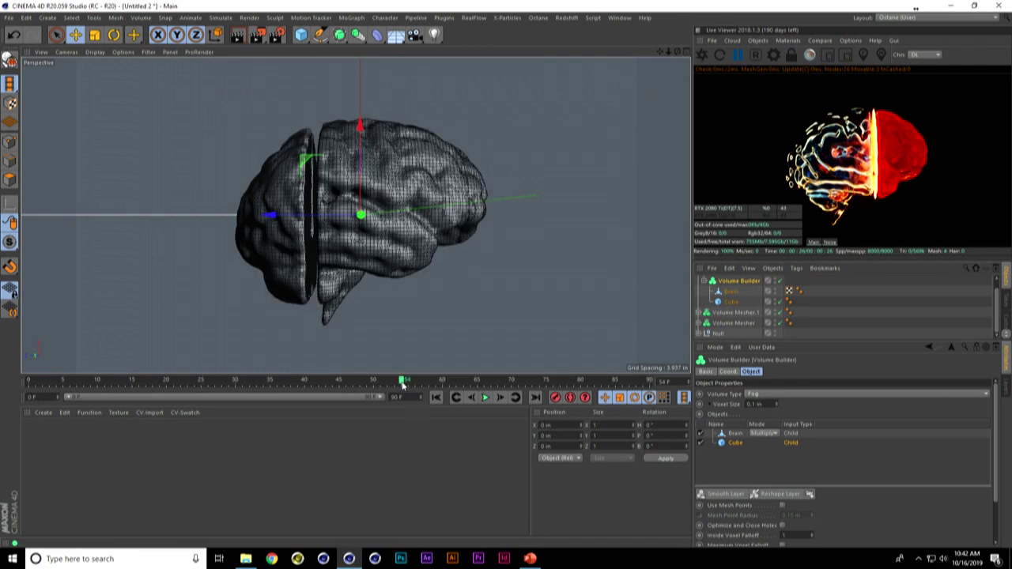
left_click(341, 382)
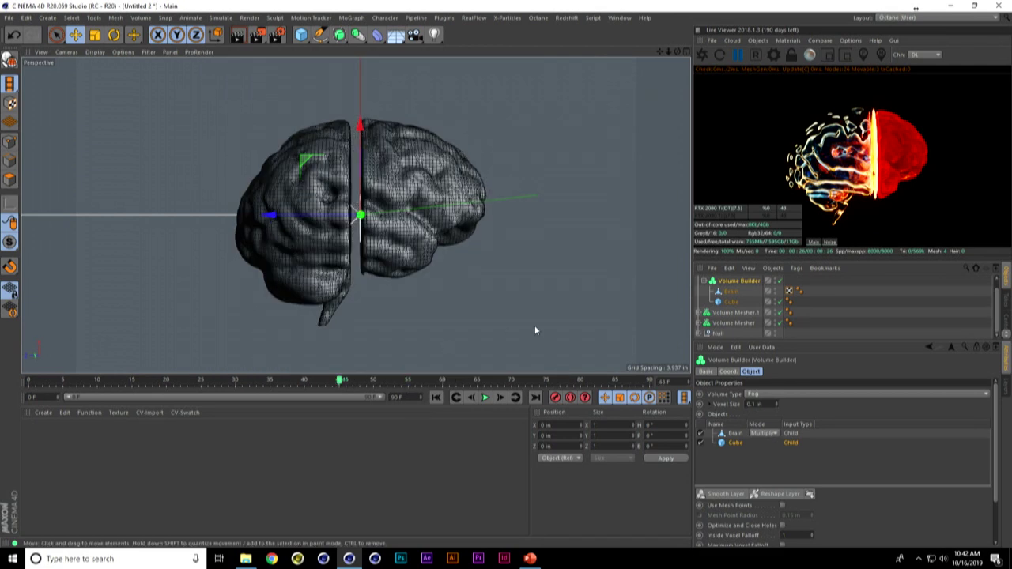
left_click(731, 301)
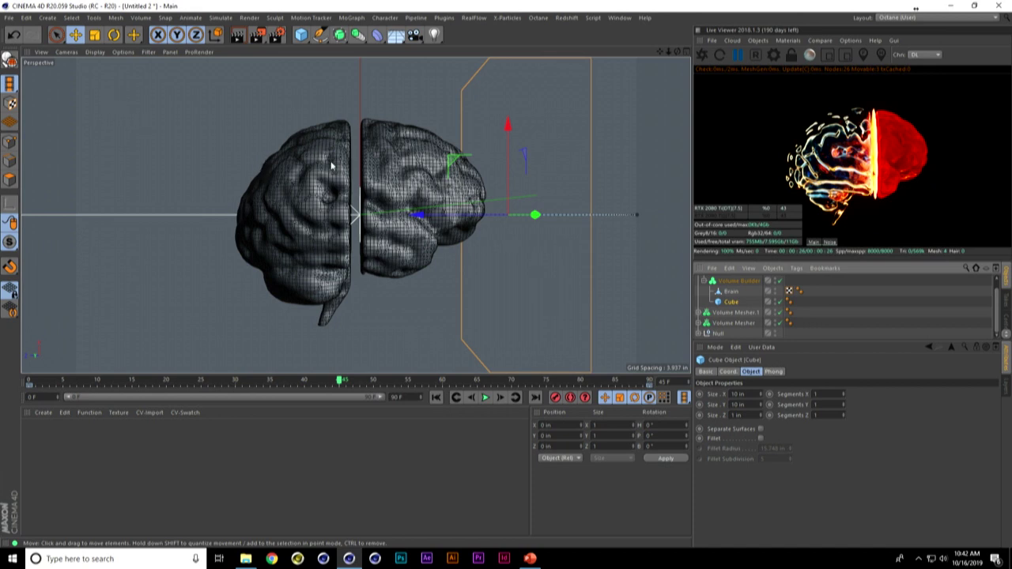
left_click(449, 383)
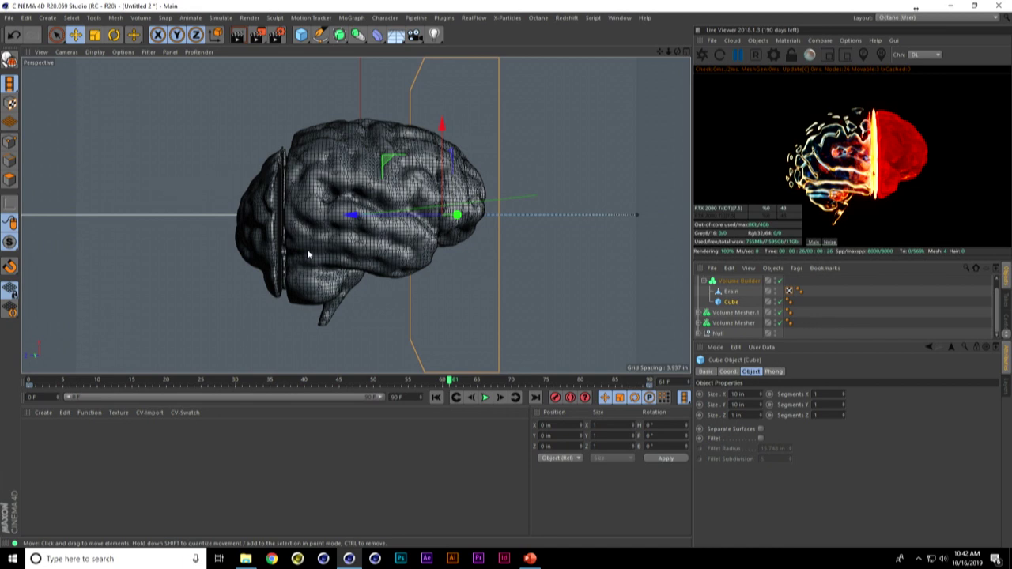
left_click(286, 382)
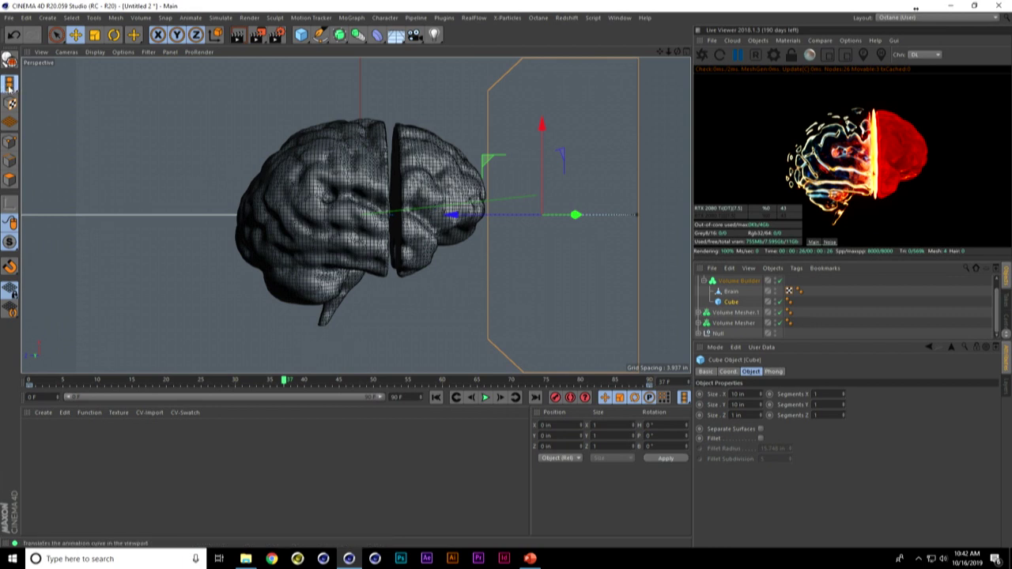
left_click_drag(449, 216, 301, 215)
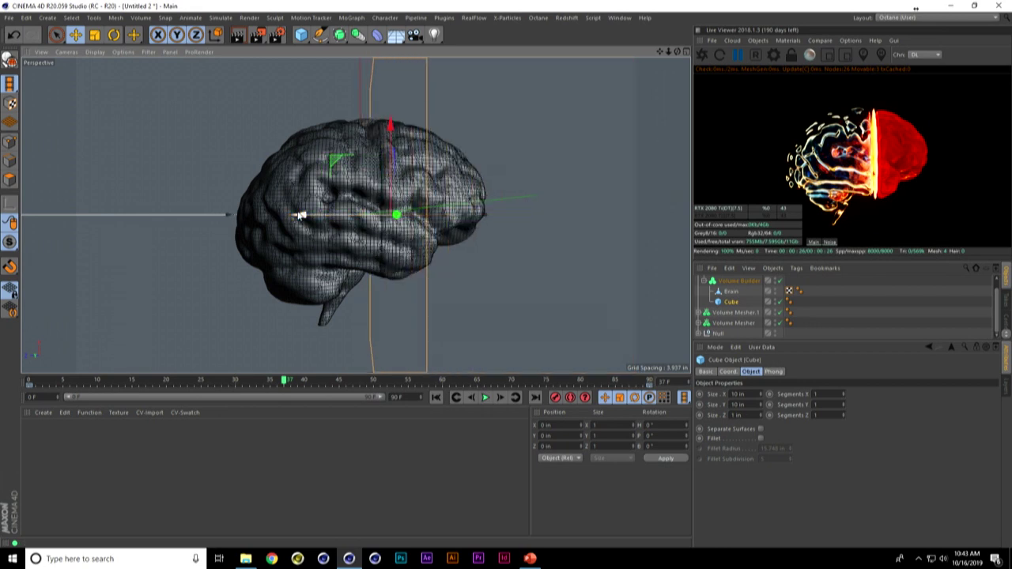
- Set the Cube's Size Z to 0.1 in, then rewind and play the slicing animation
left_click(762, 419)
left_click_drag(762, 419, 701, 417)
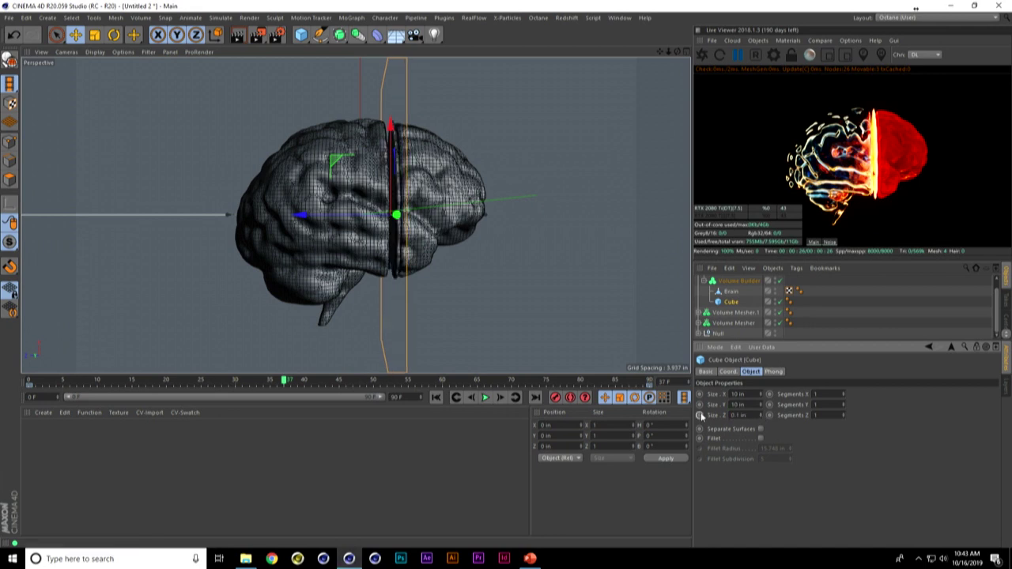
left_click_drag(301, 216, 300, 217)
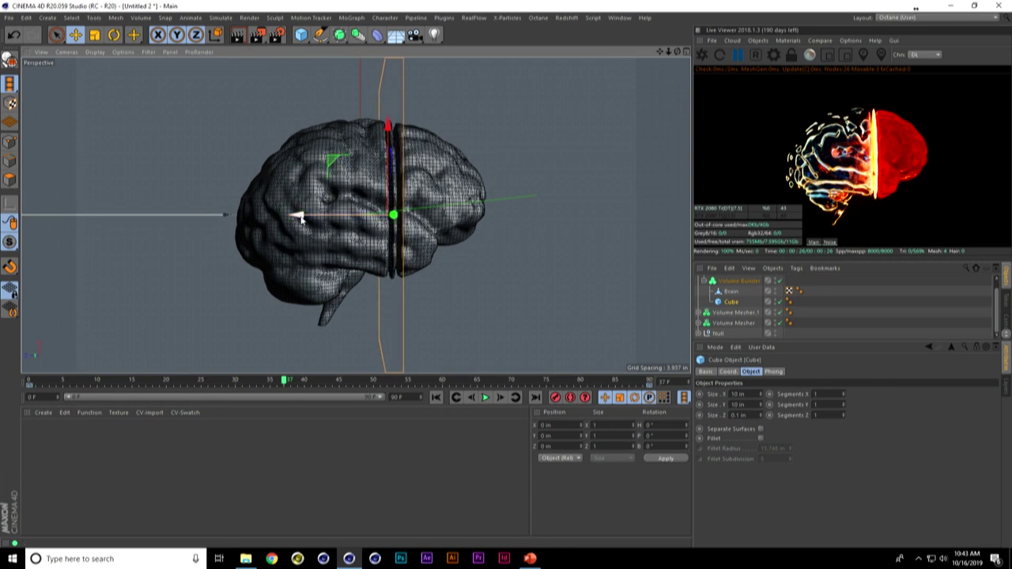
left_click(435, 397)
left_click(485, 397)
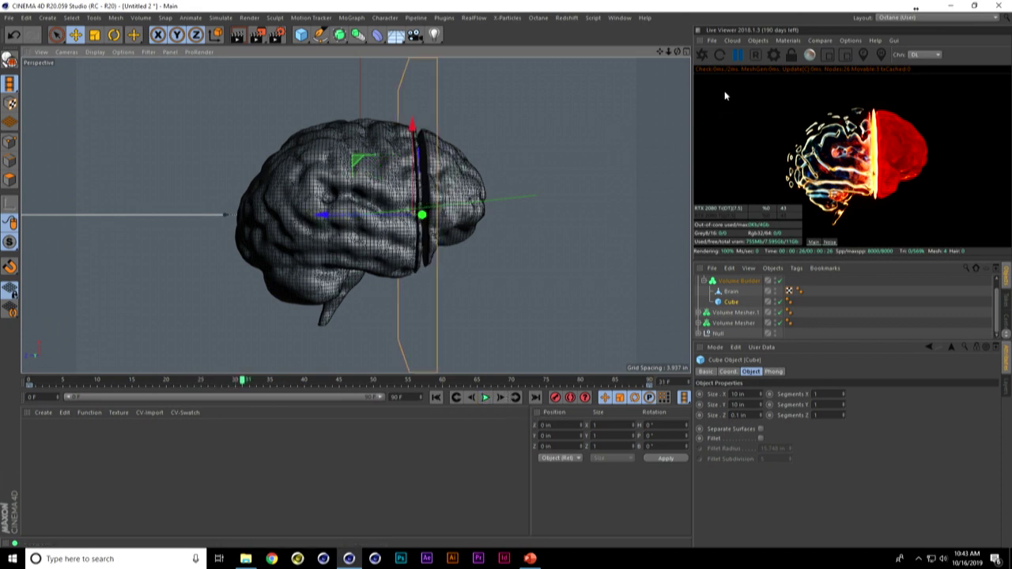
- Refresh the Live Viewer, copy all five materials from NAB_Volume_Segments_3.c4d, then return to Untitled 2
left_click(817, 162)
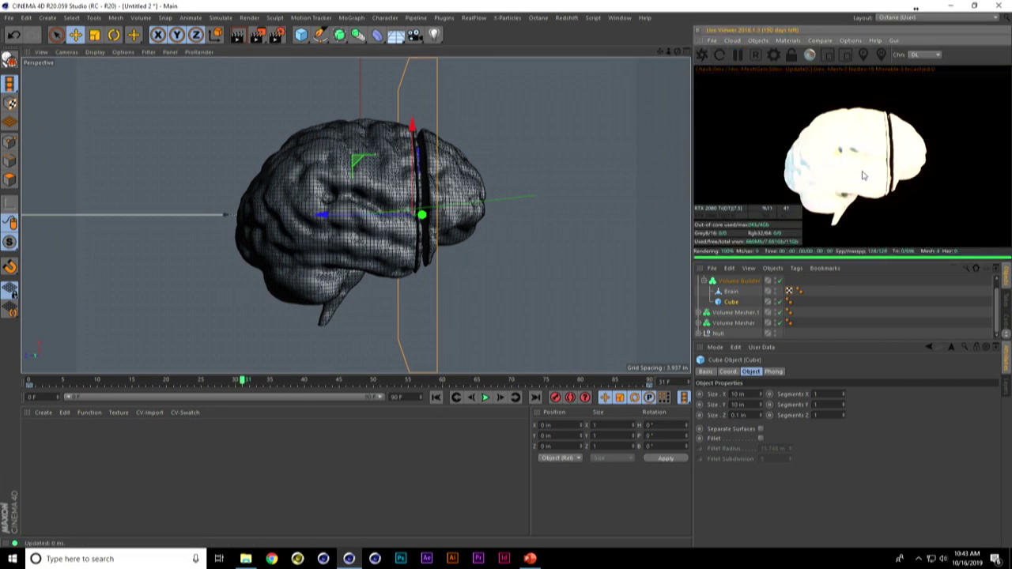
left_click(619, 18)
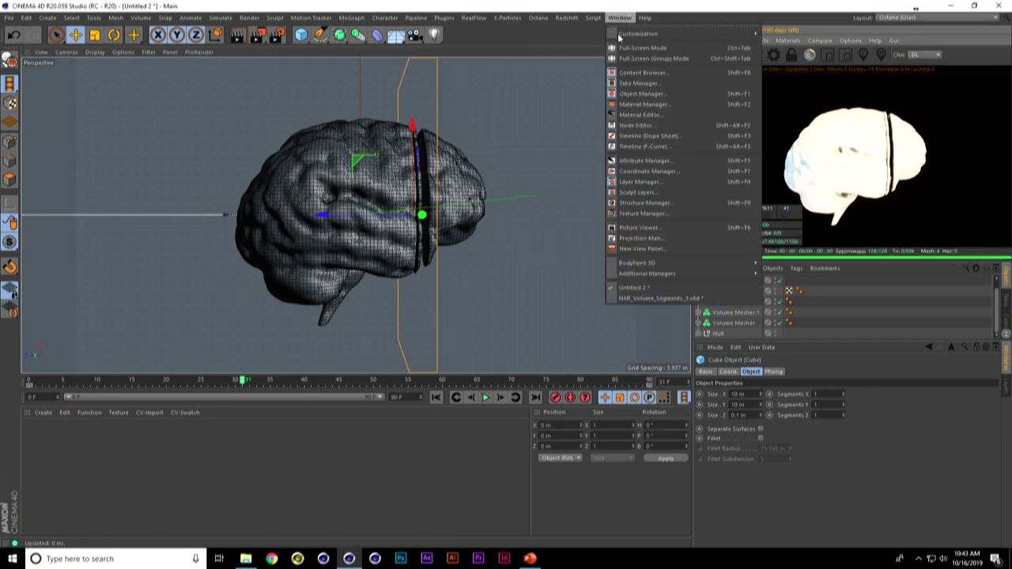
left_click(646, 298)
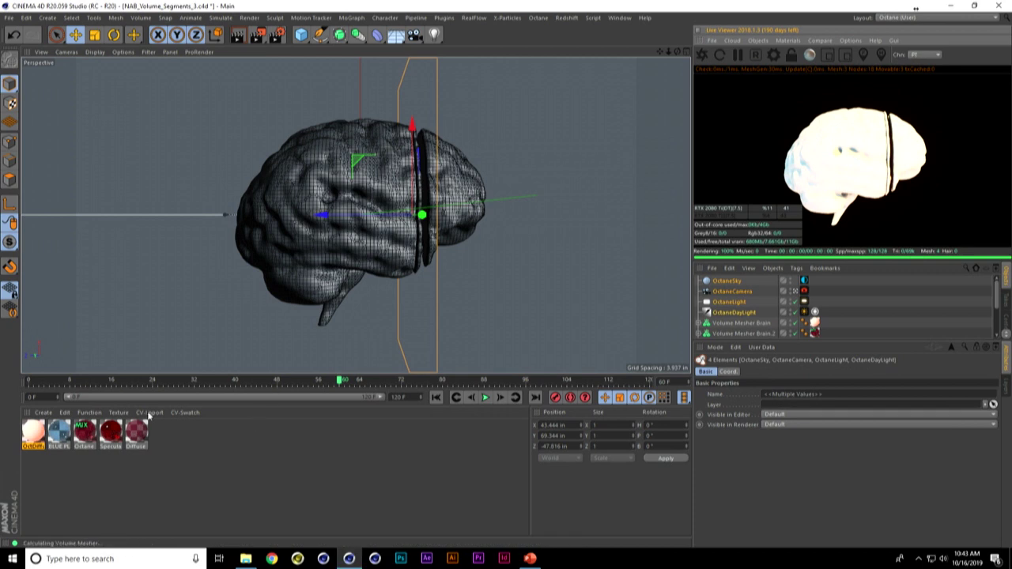
left_click(35, 435)
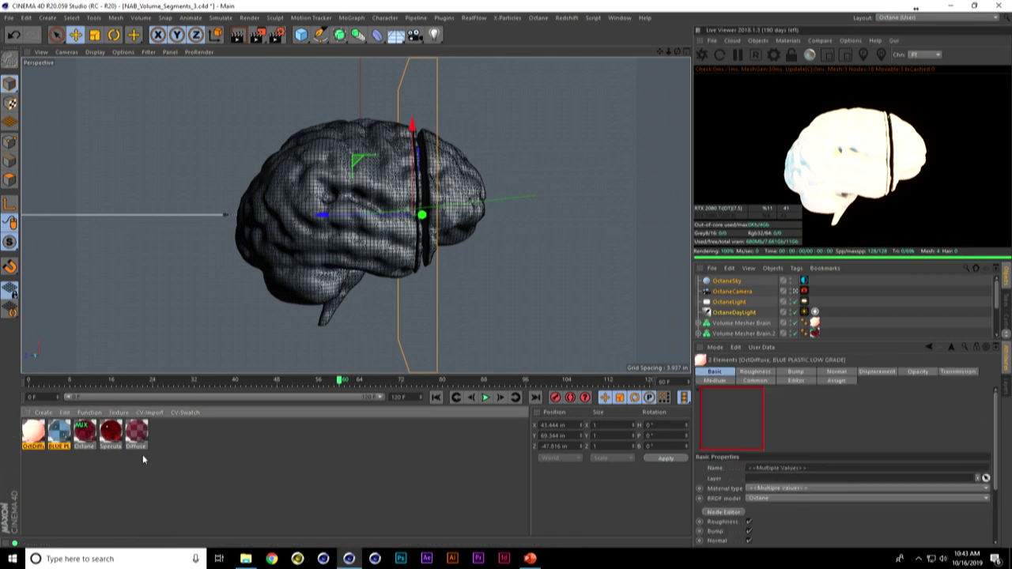
mouse_move(22, 419)
left_mouse_down()
mouse_move(172, 439)
mouse_move(224, 481)
left_mouse_up()
left_click(65, 414)
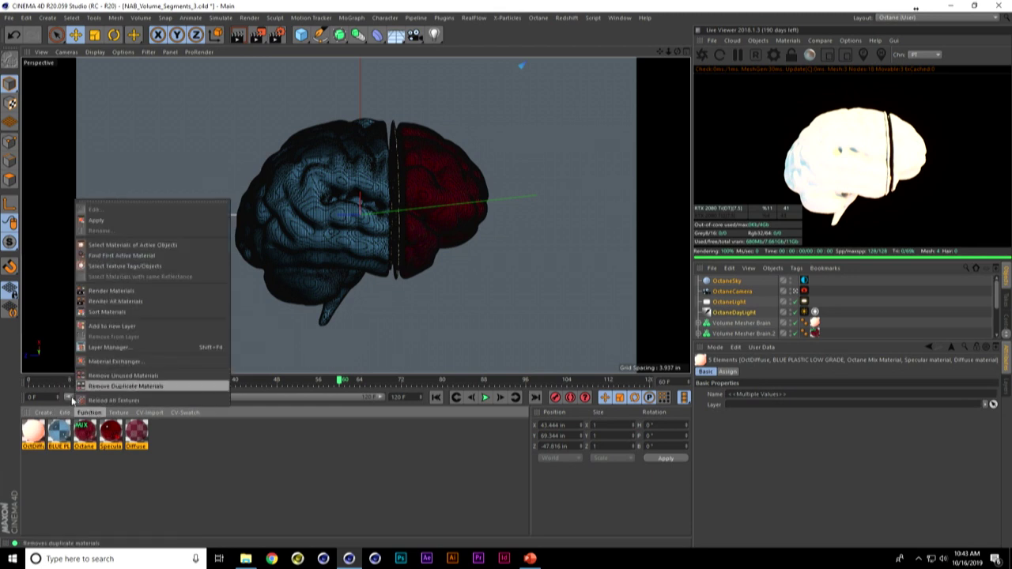
left_click(77, 203)
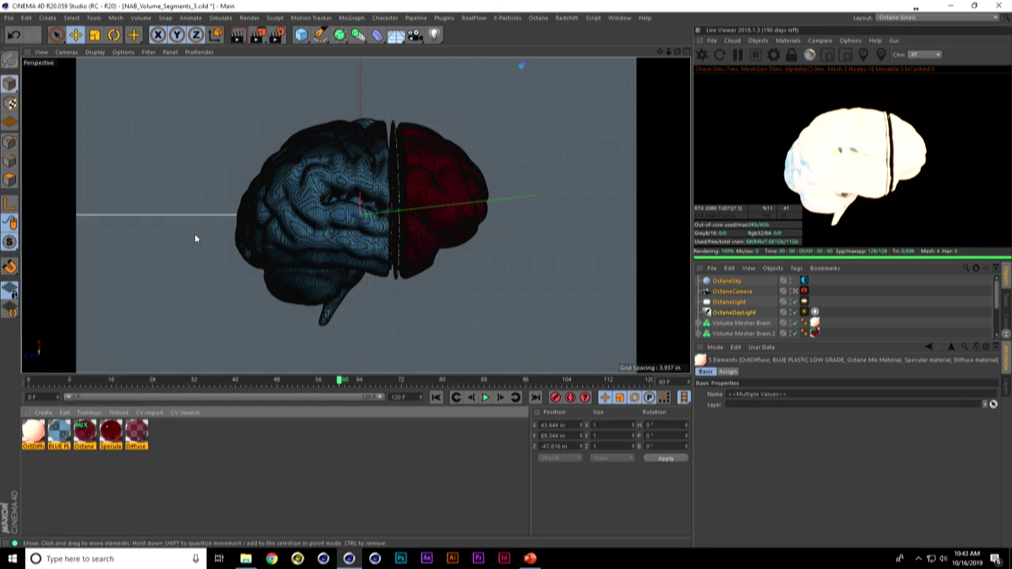
left_click(624, 18)
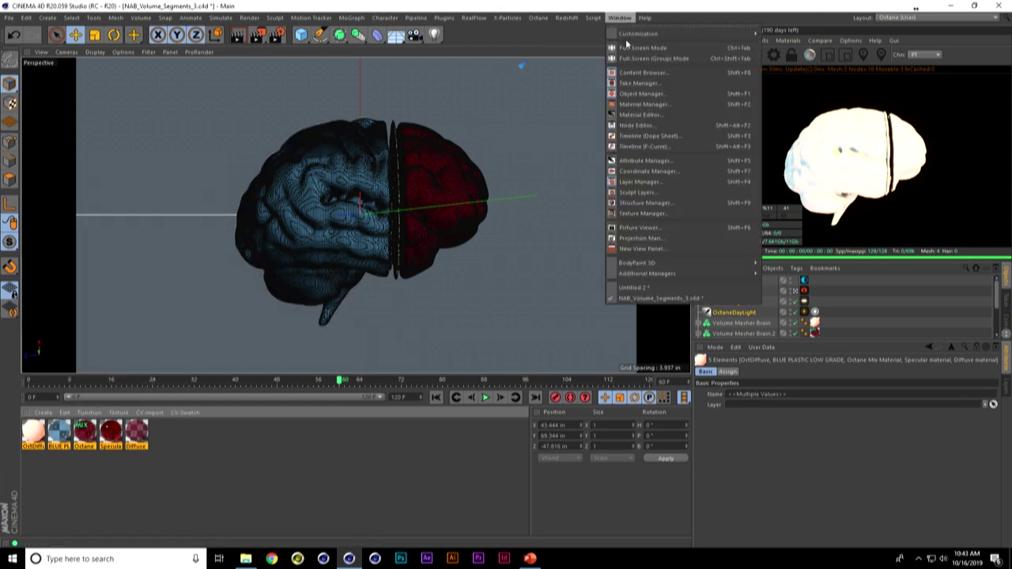
left_click(649, 291)
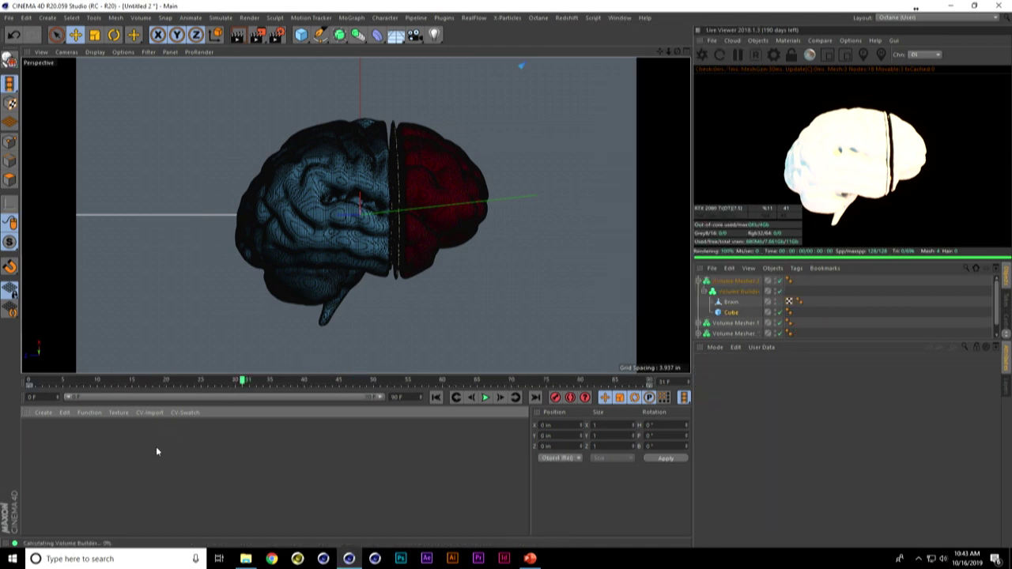
- Paste the five copied materials into Untitled 2's Material Manager
left_click(64, 413)
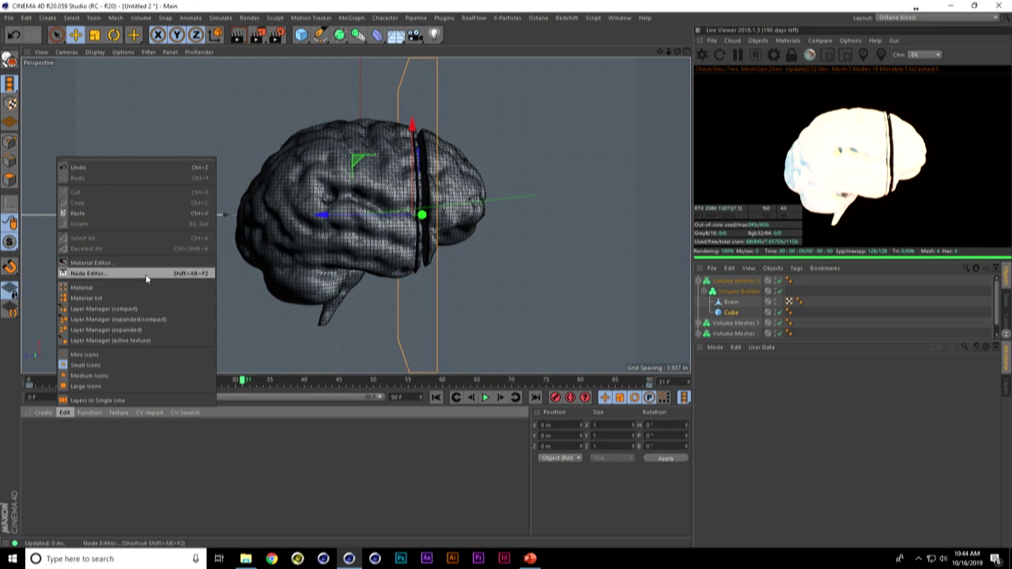
left_click(89, 413)
mouse_move(64, 413)
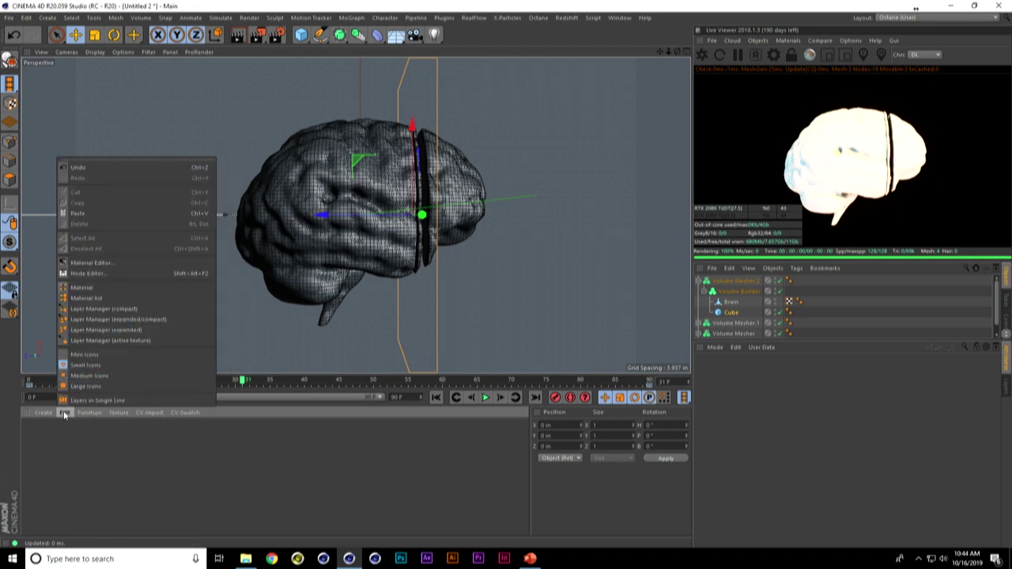
left_click(95, 219)
left_click(197, 454)
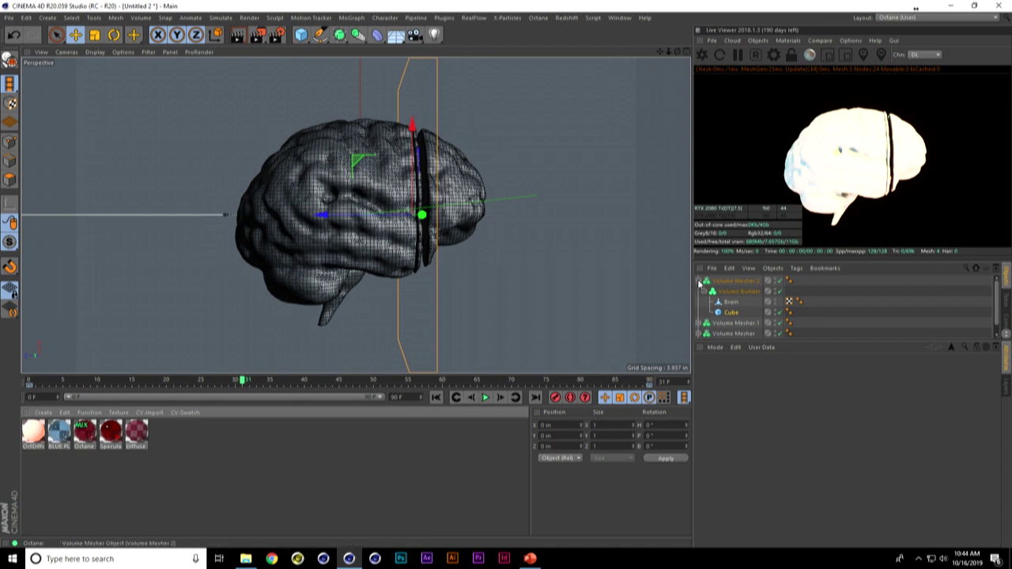
- Assign Octane Mix to Volume Mesher, BLUE PLASTIC LOW GRADE to Volume Mesher.1, OctDiffuse to Volume Mesher.2
key("ctrl+z")
left_click(747, 302)
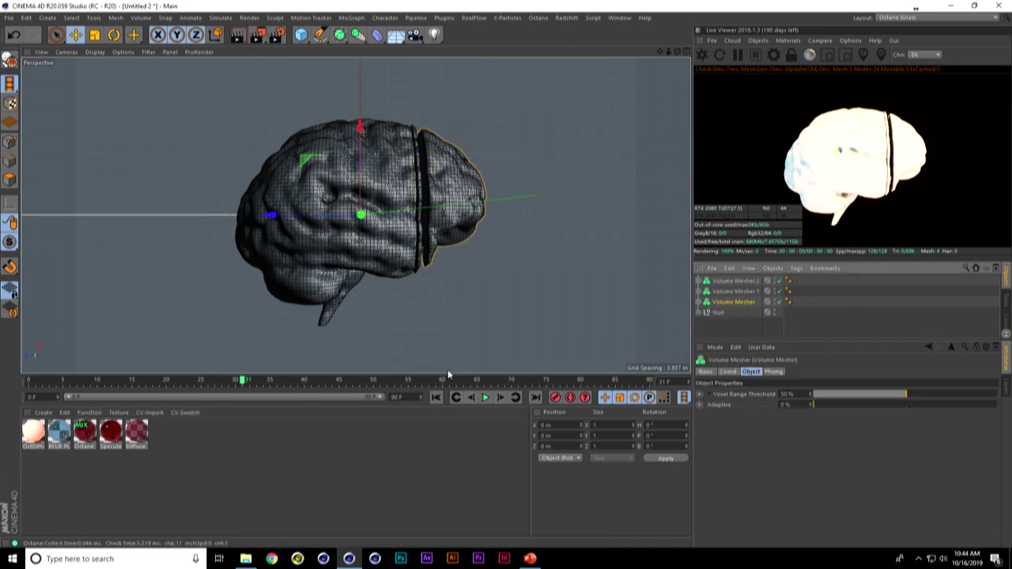
left_click_drag(85, 433, 740, 301)
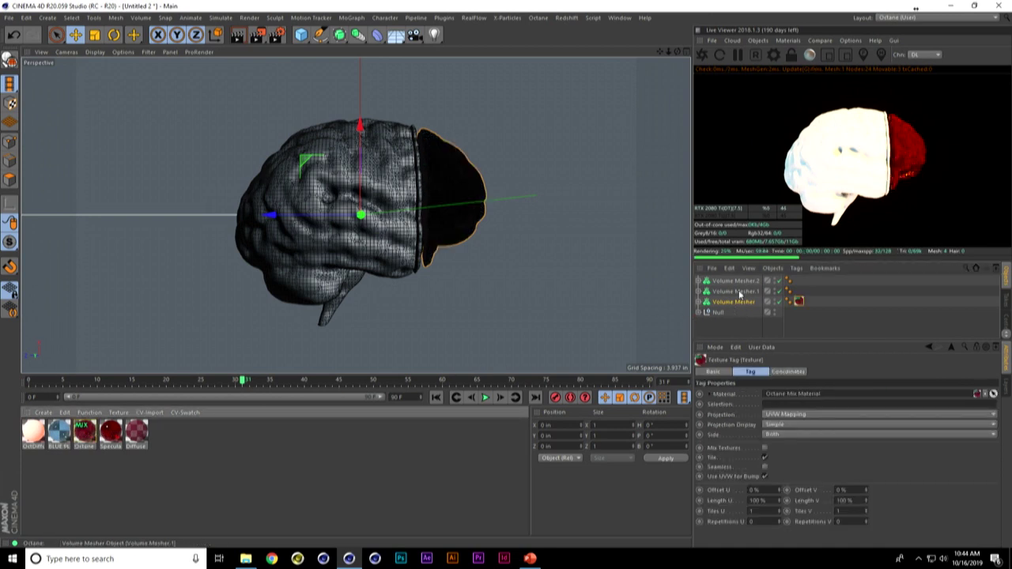
left_click(739, 292)
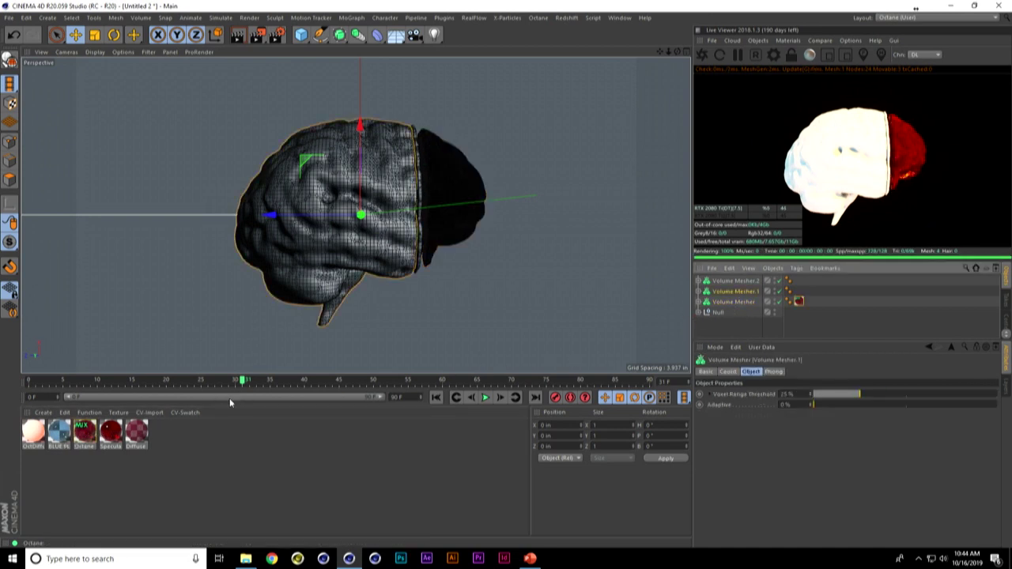
left_click_drag(57, 433, 320, 369)
left_click_drag(644, 338, 743, 293)
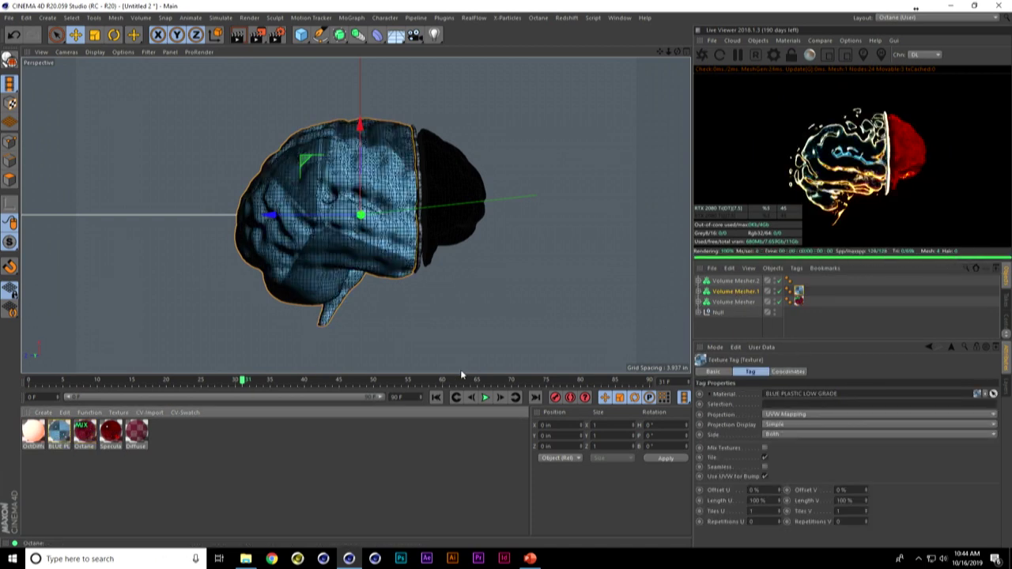
left_click(30, 436)
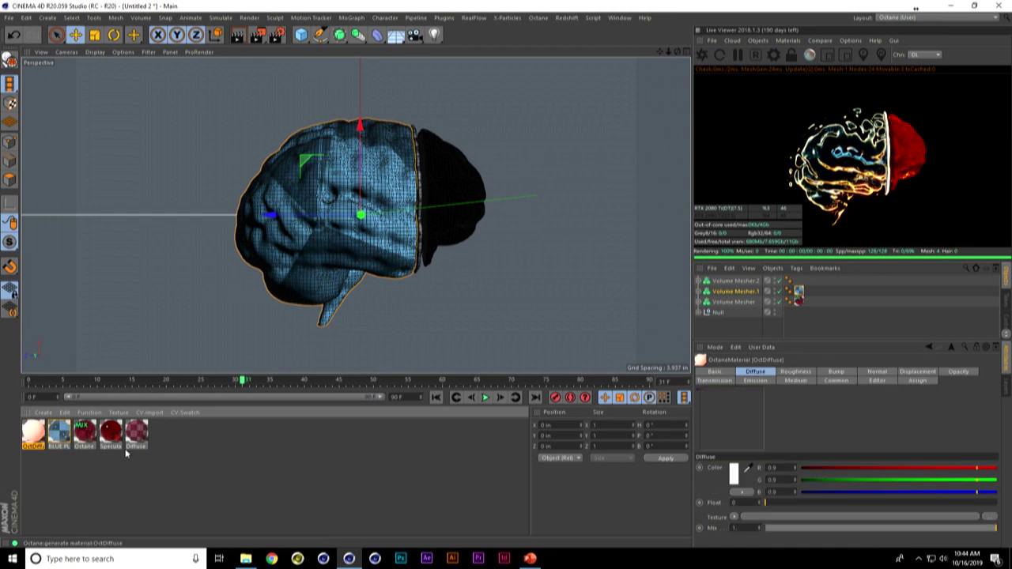
left_click(743, 282)
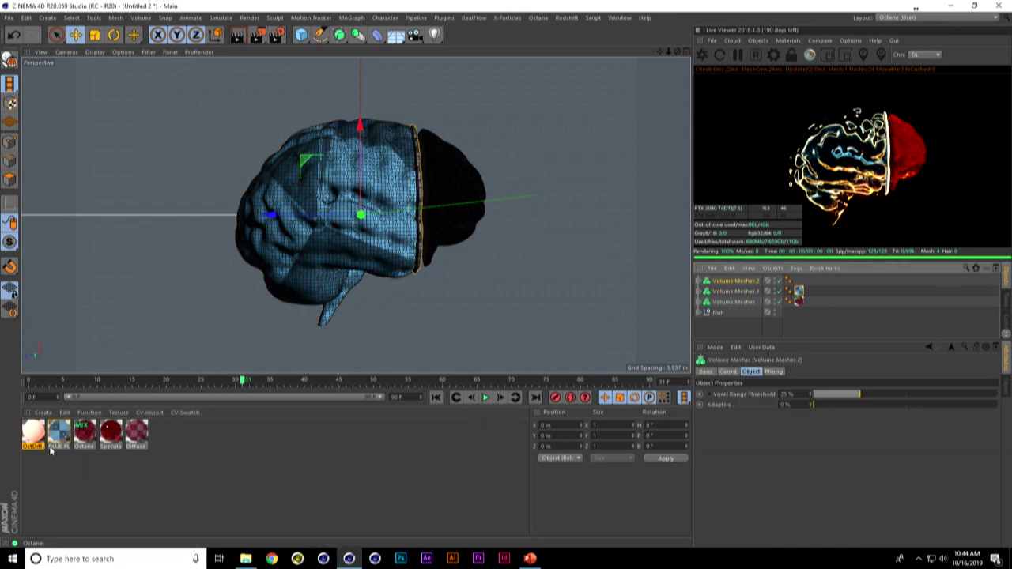
left_click(30, 432)
left_click_drag(725, 287, 728, 283)
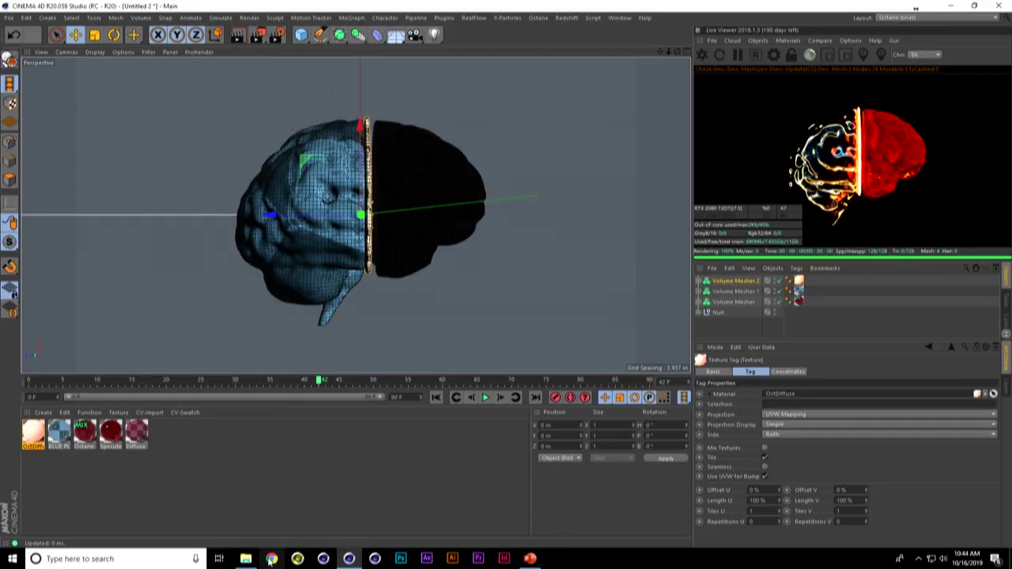
mouse_move(252, 558)
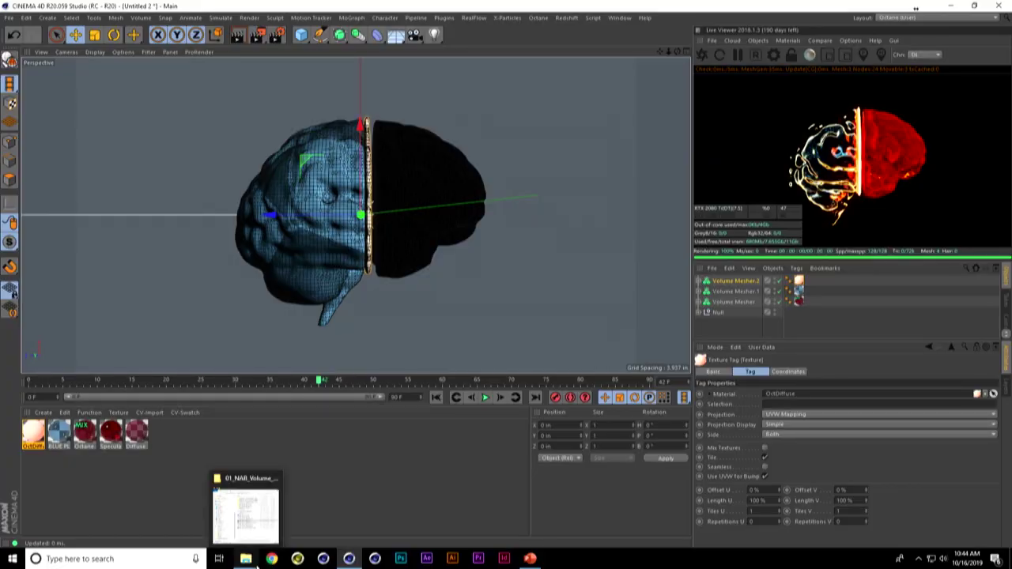
- Load NAB_Volume_Segments_3_Camera_2b.c4d from the 01_NAB_Volume_Segments folder and restart the live render
left_click(253, 534)
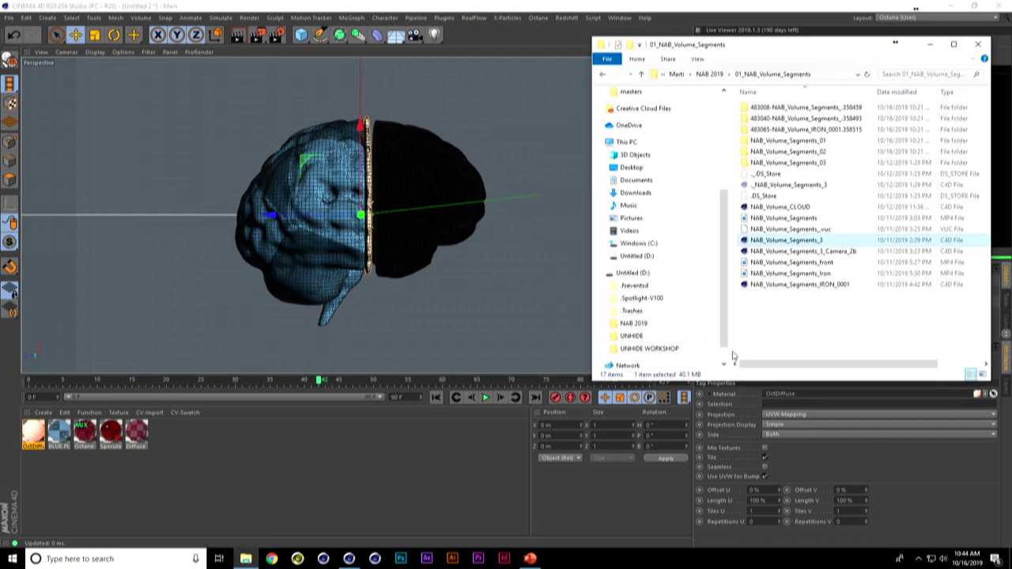
left_click_drag(782, 252, 584, 457)
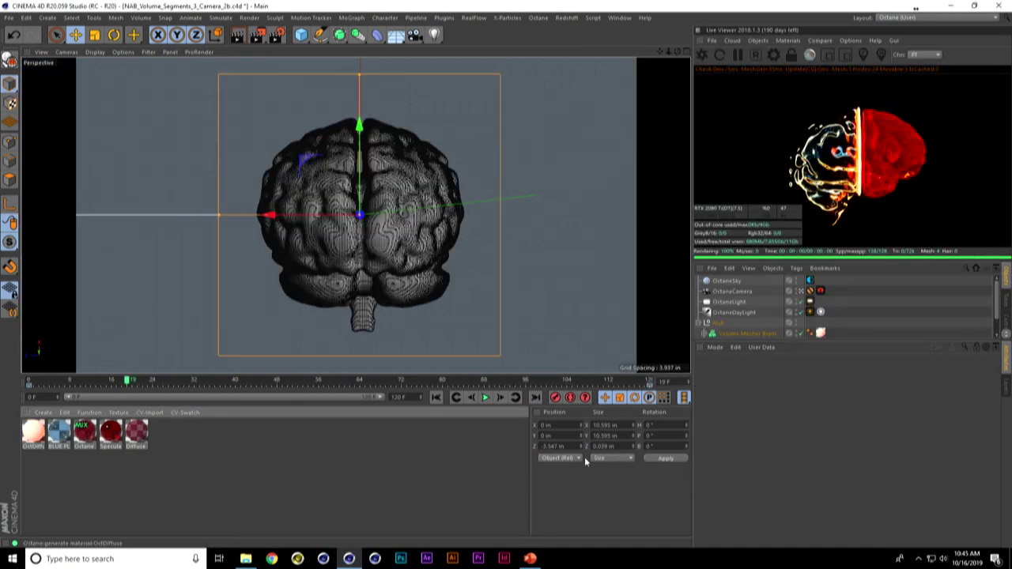
left_click(720, 54)
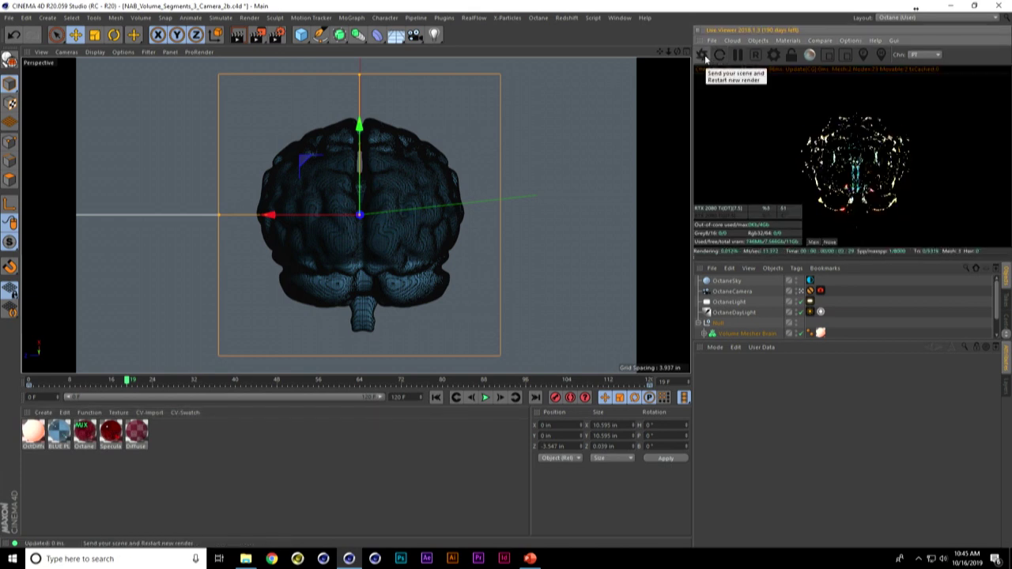
- Step through the camera move at frames 36, 55, 71, 80, 93 and 40
left_click(225, 383)
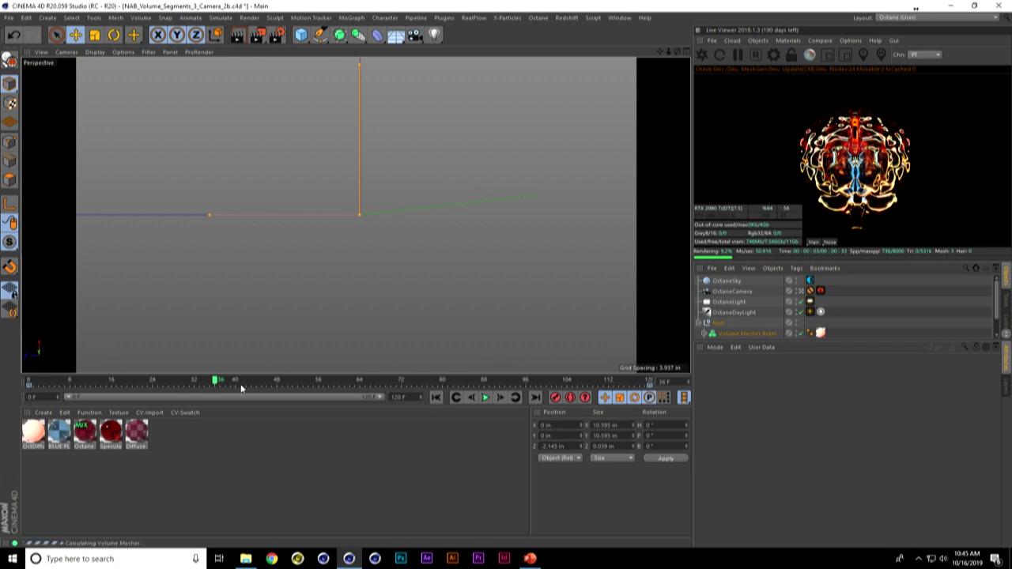
left_click(313, 381)
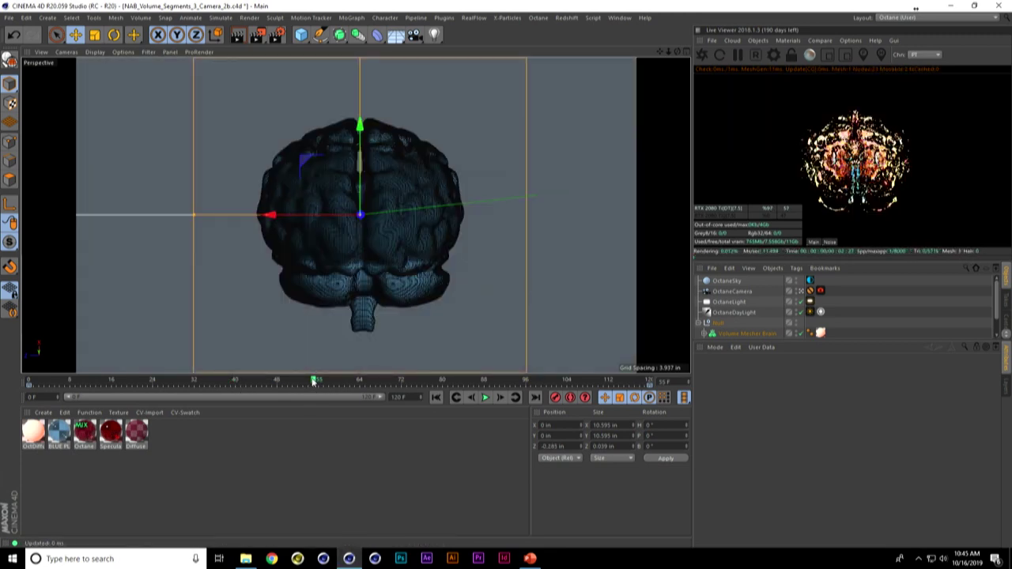
left_click(395, 381)
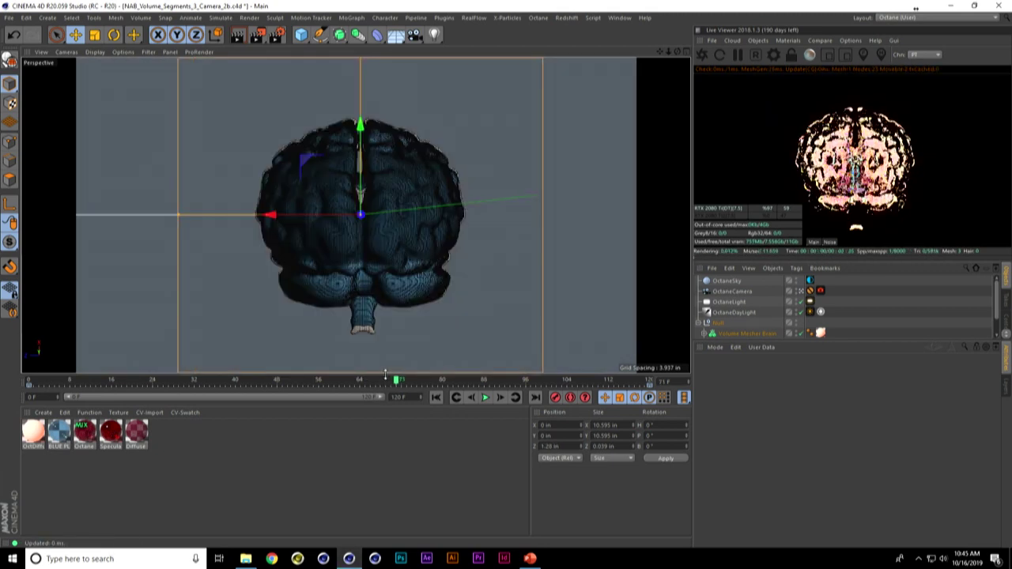
left_click(429, 380)
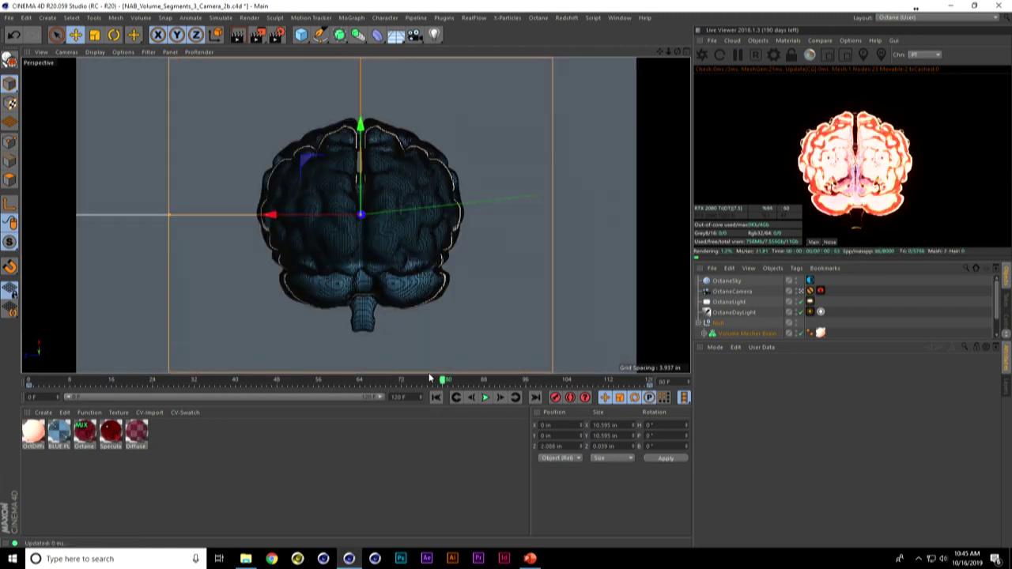
left_click(504, 382)
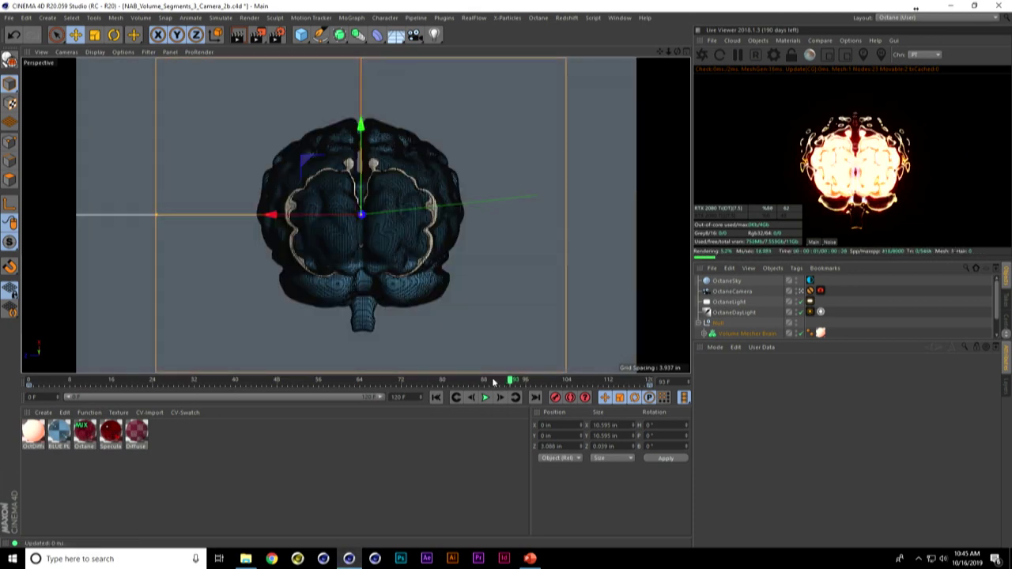
left_click(235, 380)
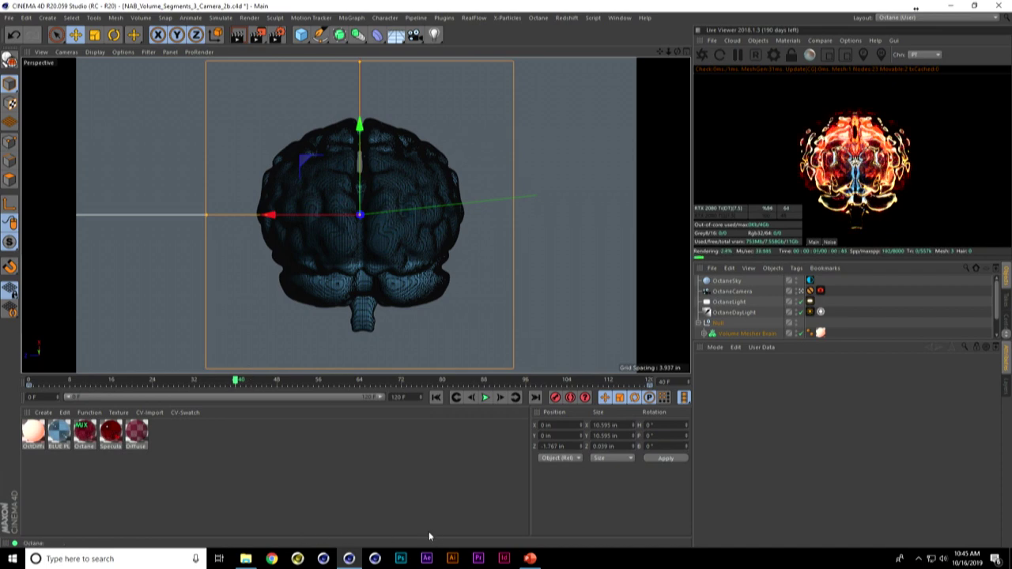
left_click(246, 558)
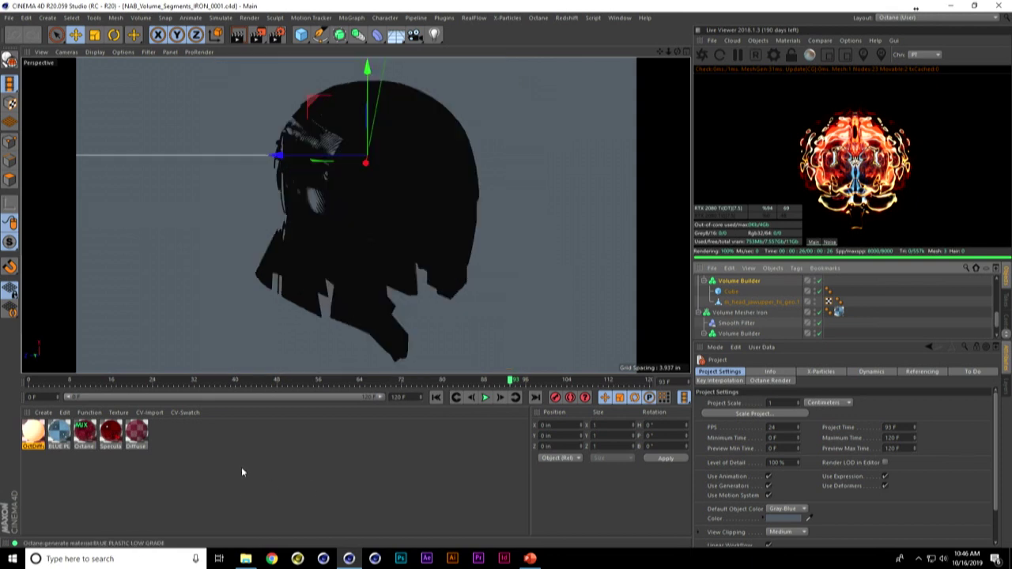
- Restart the live render of the IRON head scene and view it at frame 55
left_click(719, 54)
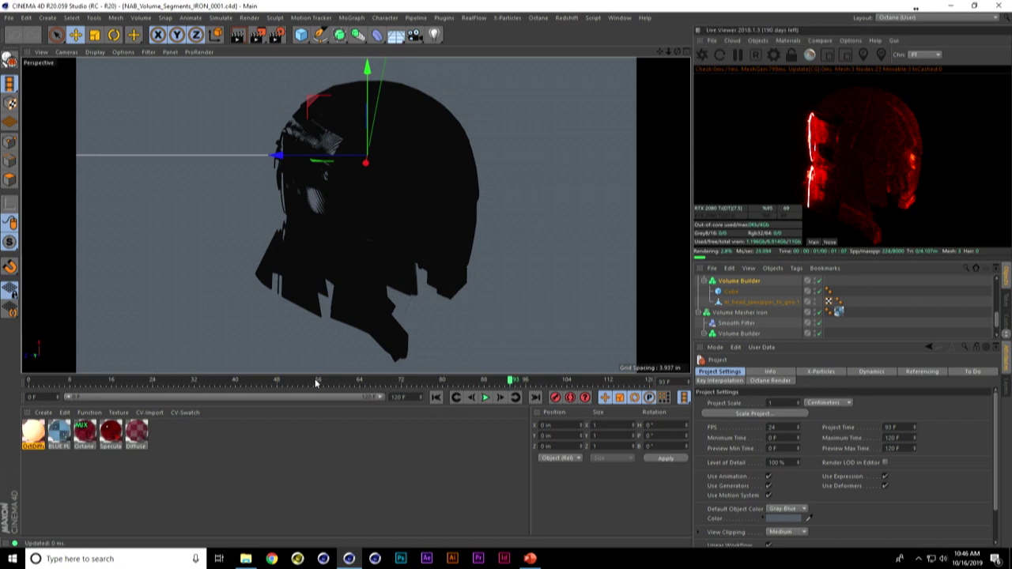
left_click(316, 381)
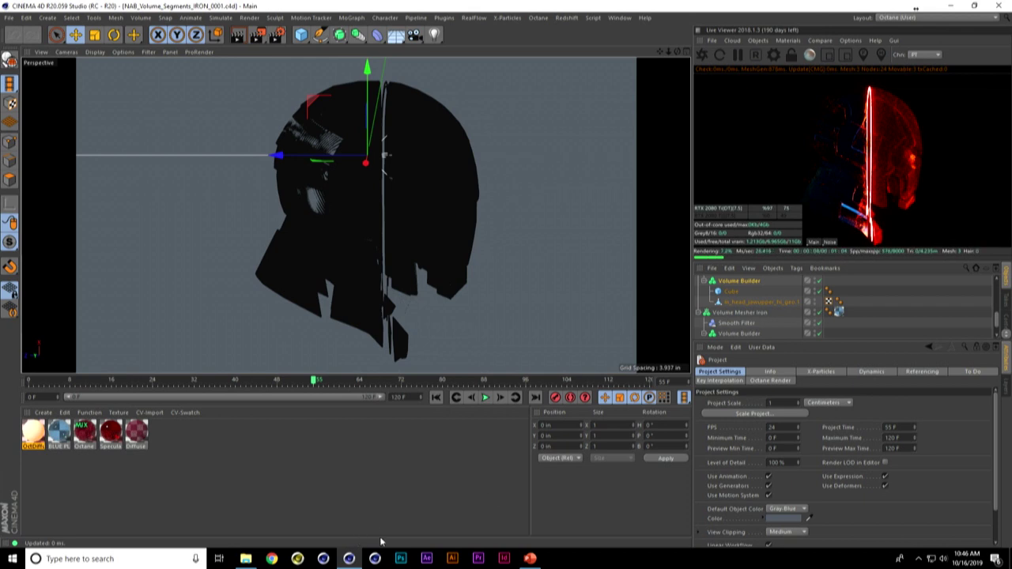
left_click(246, 559)
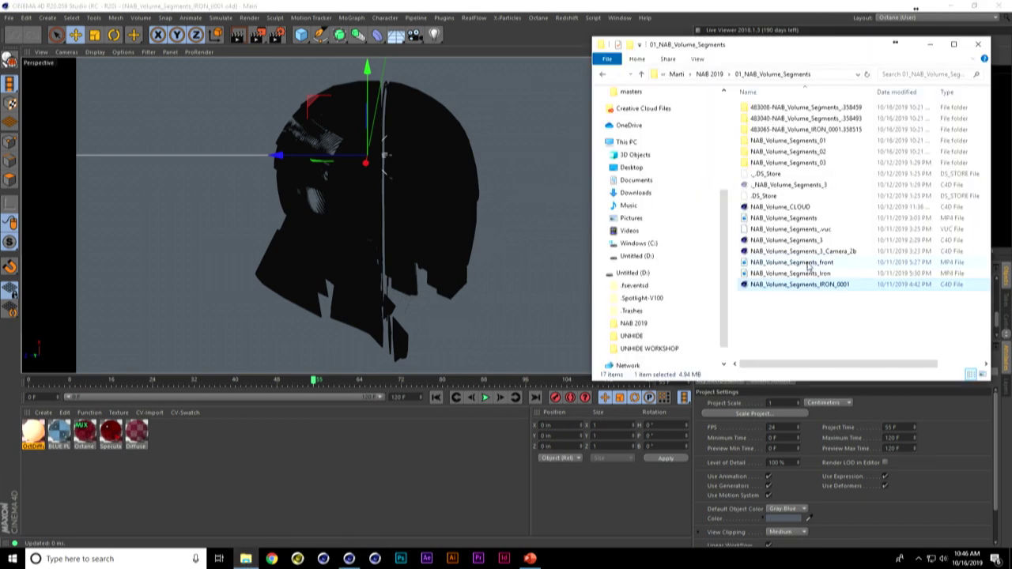
- Open NAB_Volume_CLOUD.c4d, enlarge the Object Manager and pause the live render
left_click_drag(772, 208, 546, 329)
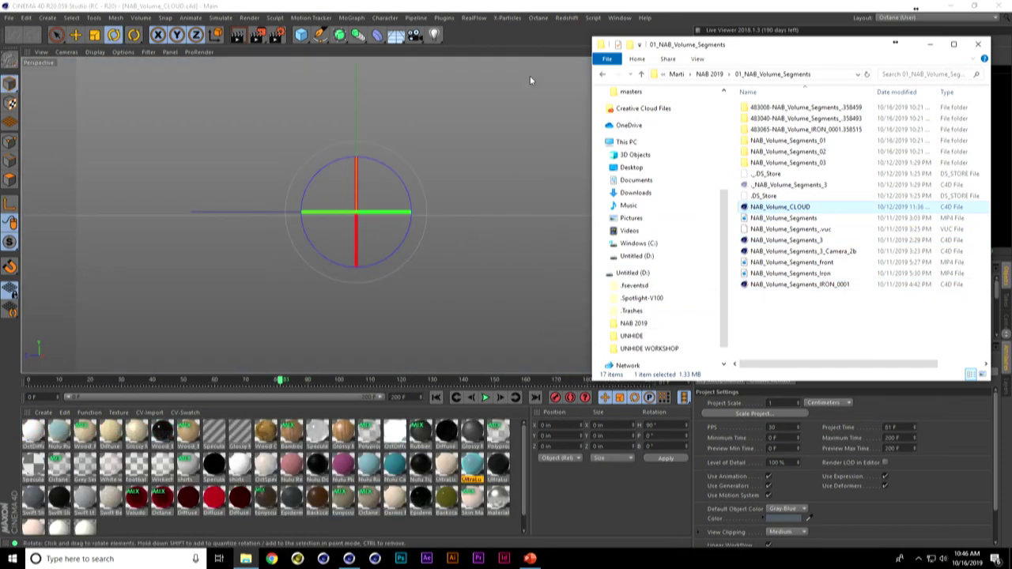
left_click(533, 13)
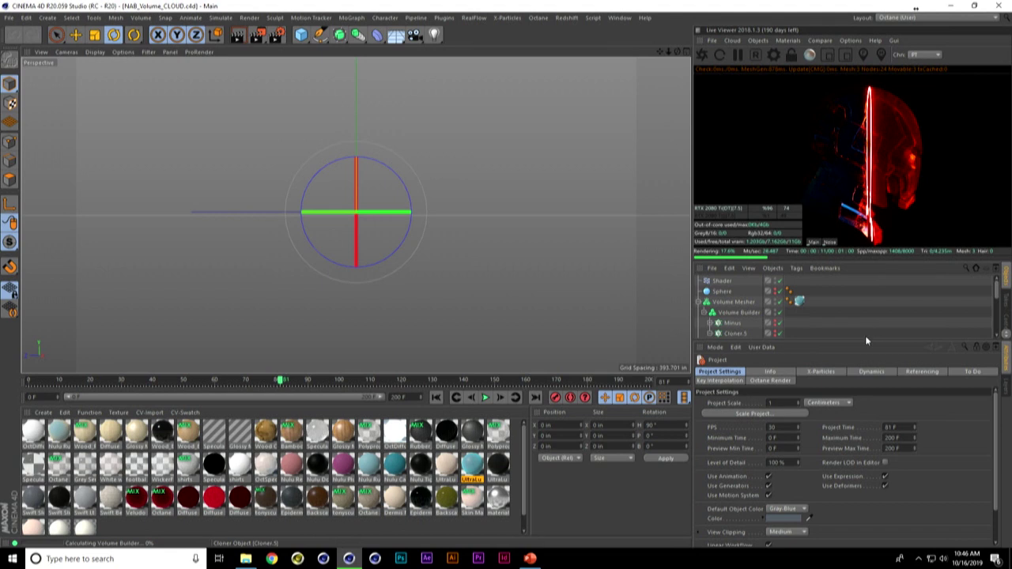
left_click_drag(870, 341, 870, 394)
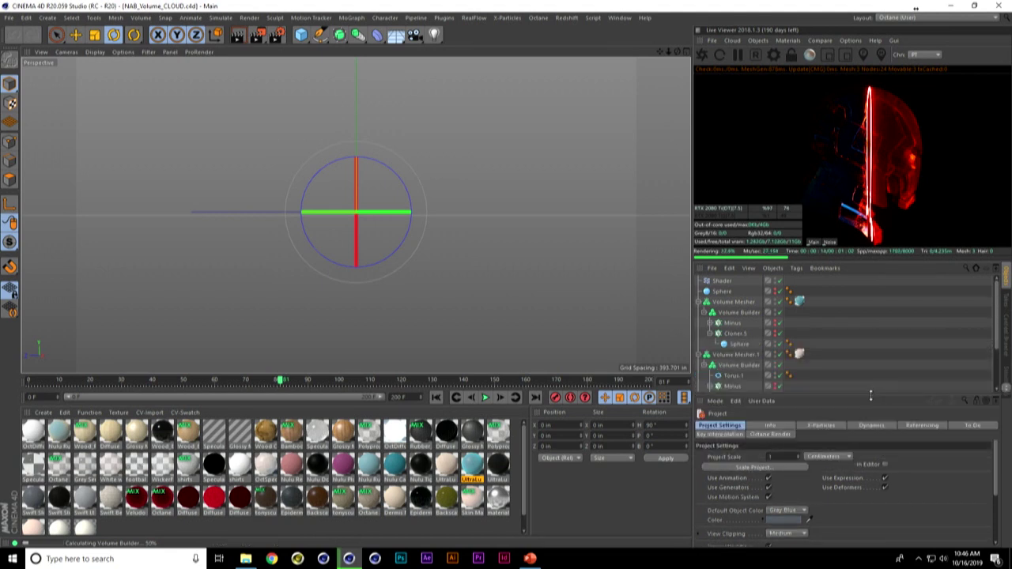
left_click(737, 54)
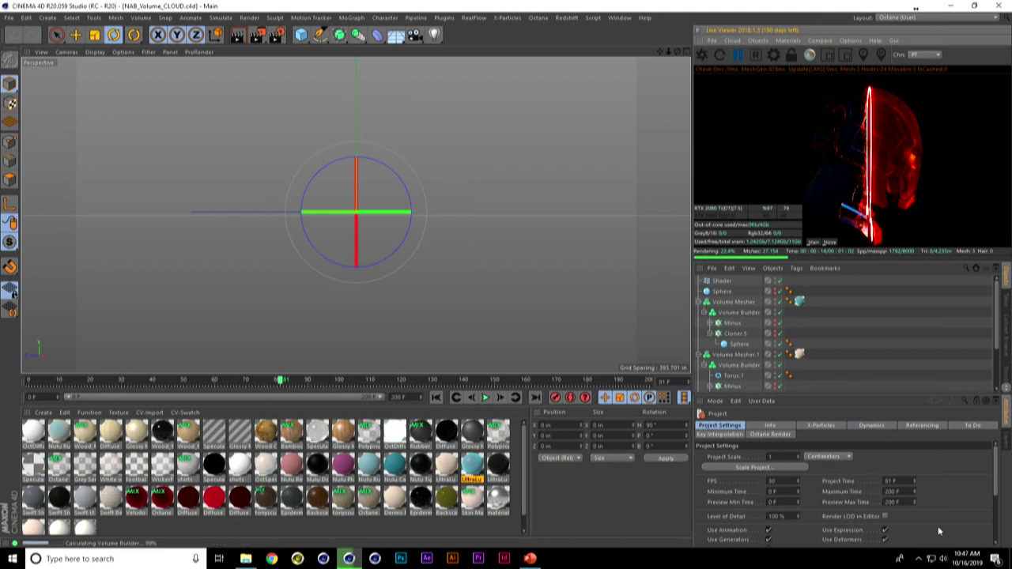
- Expand Volume Mesher.1's hierarchy and select its Minus cloner to inspect its settings
left_click(699, 302)
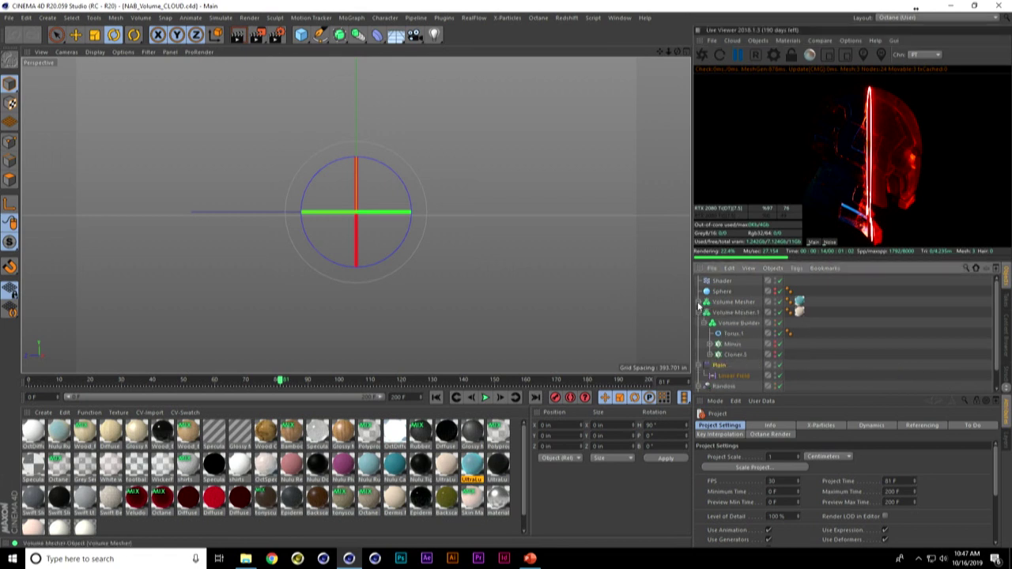
left_click(699, 312)
left_click(726, 313)
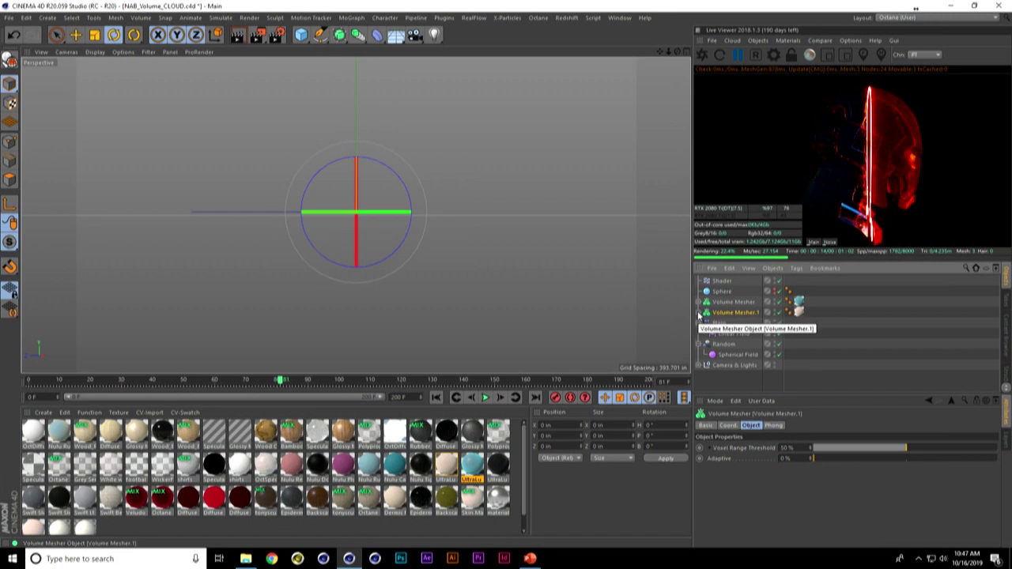
left_click(699, 314)
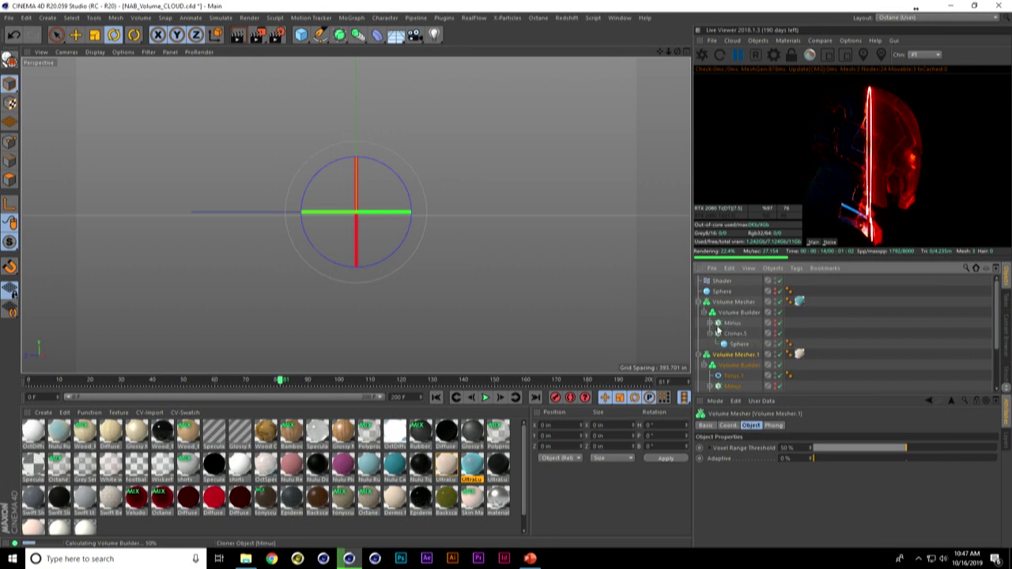
left_click(729, 323)
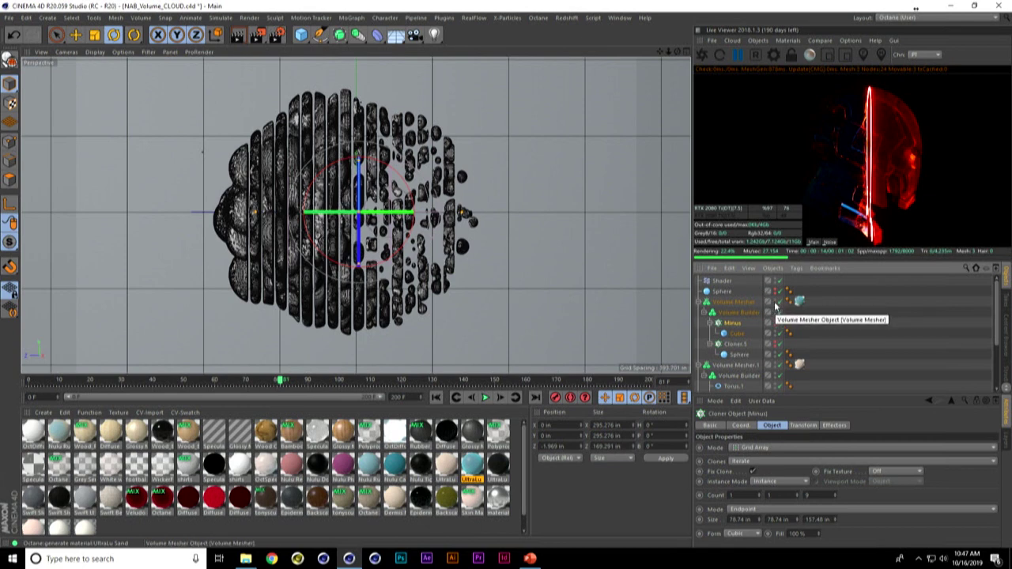
- Re-render the cloud scene in the Live Viewer, then close it without saving
left_click(703, 57)
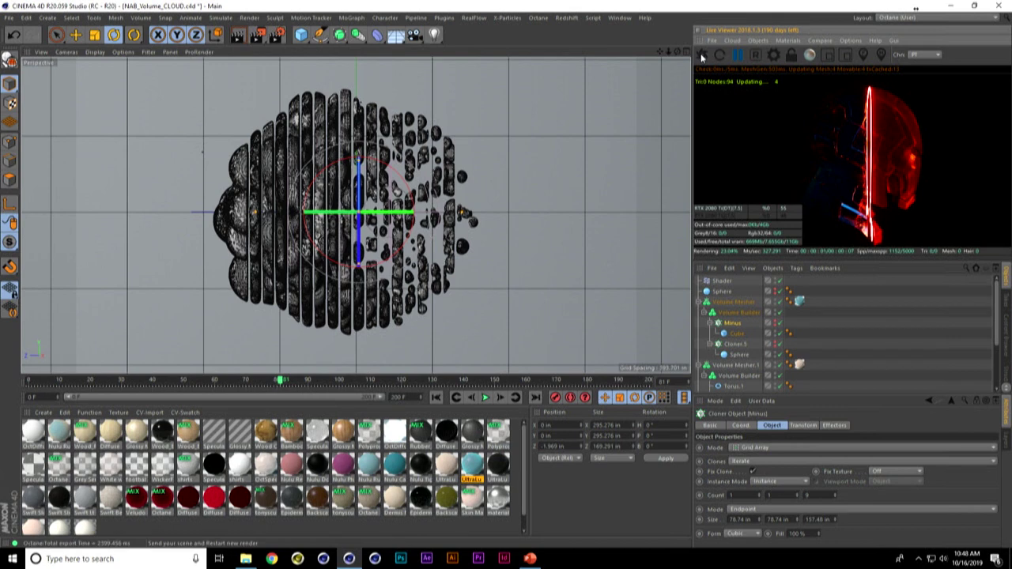
left_click(702, 57)
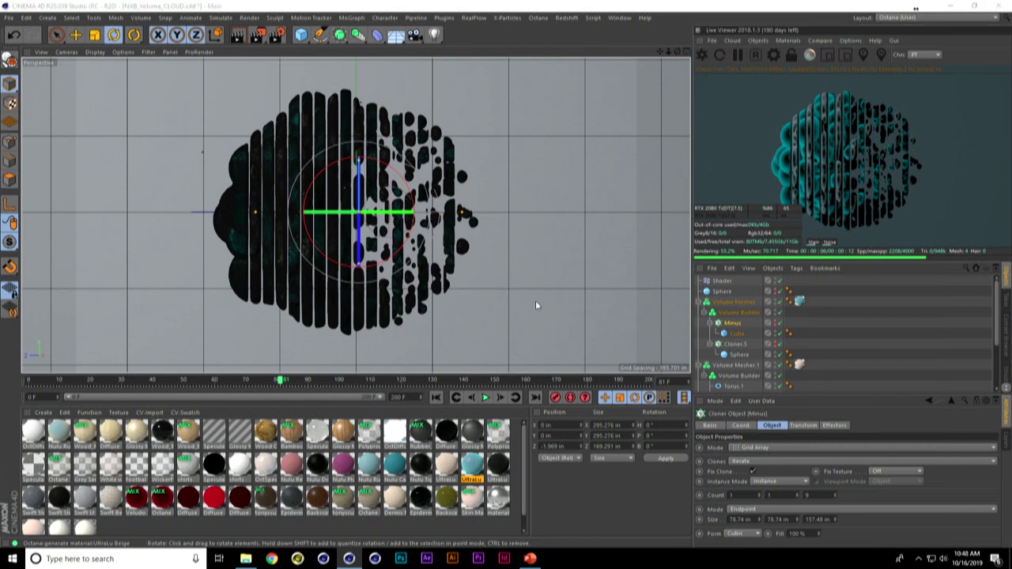
key("ctrl+F4")
left_click(528, 323)
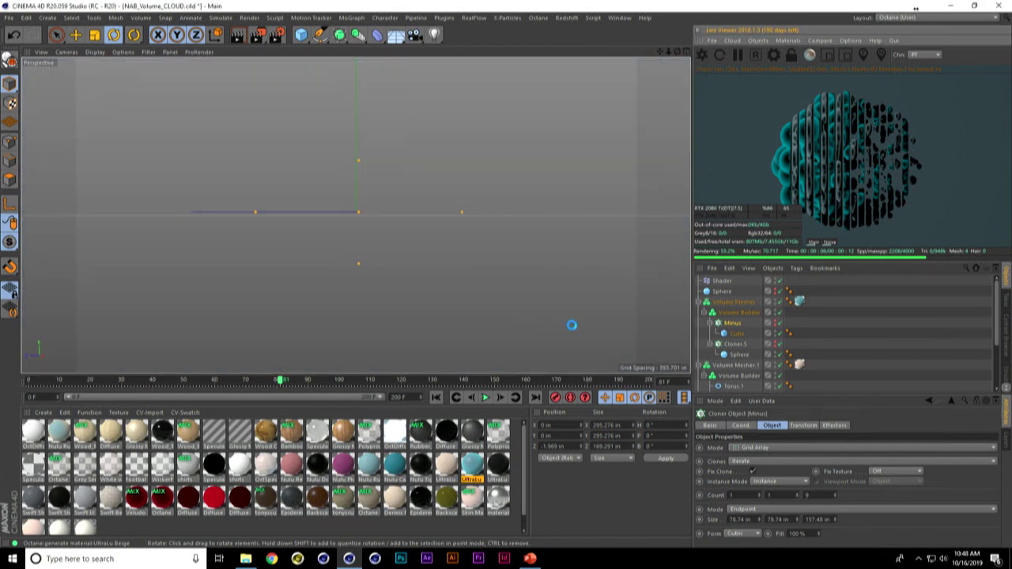
- Play the NAB_2019 slideshow from slide 20 through the fluid render clips, stopping at slide 32
left_click(530, 558)
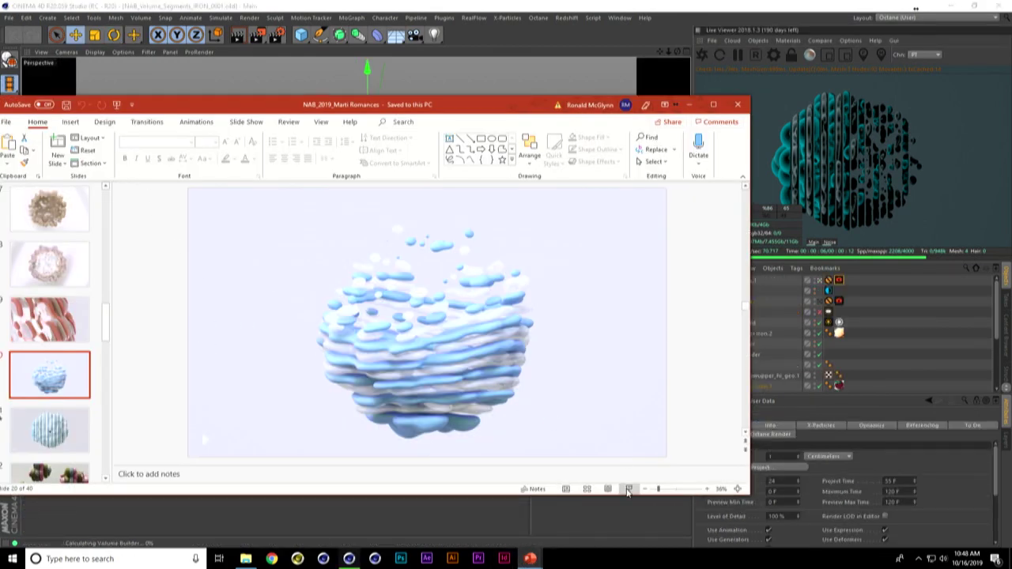
left_click(629, 489)
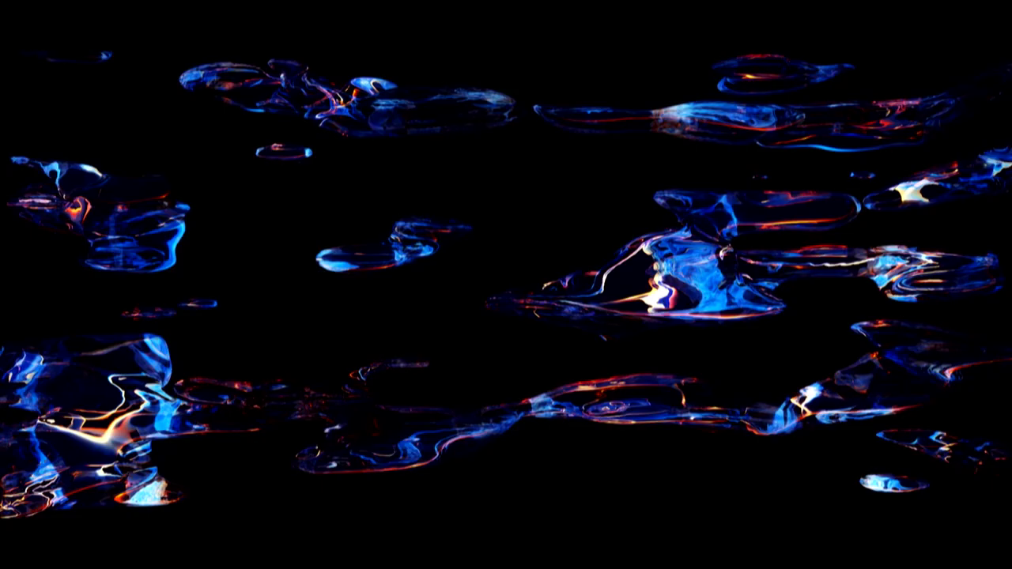
key("Right")
key("Right")
key("Right")
key("Escape")
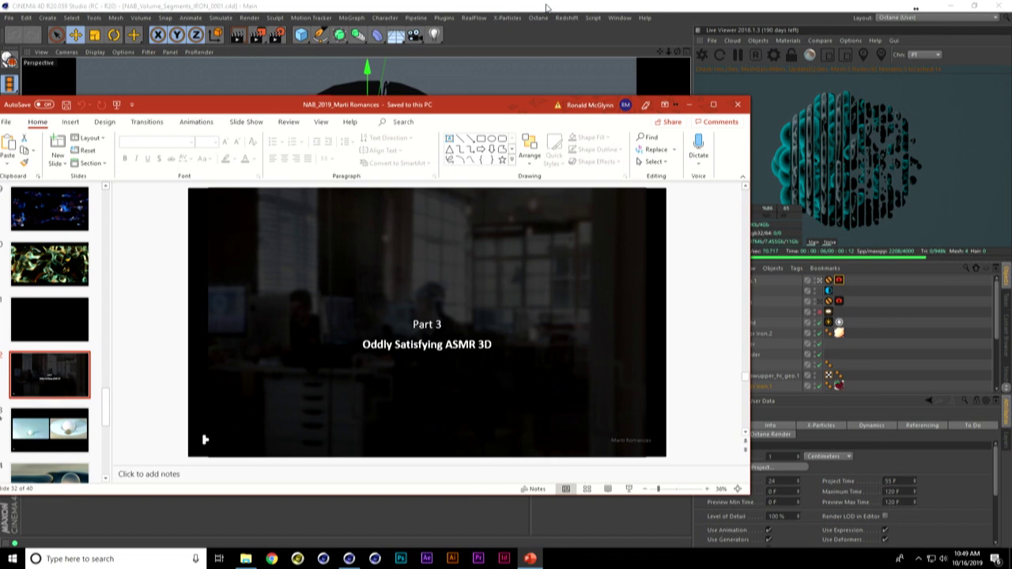
- Bring the NAB_Volume_Abstract_07 blob scene forward and pause its Live Viewer render preview
left_click(547, 7)
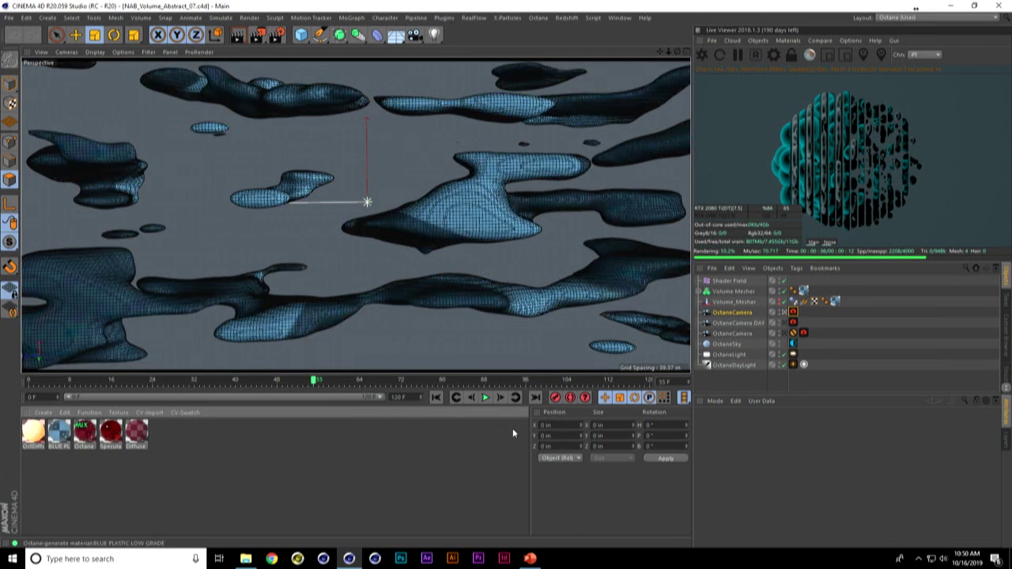
left_click(737, 55)
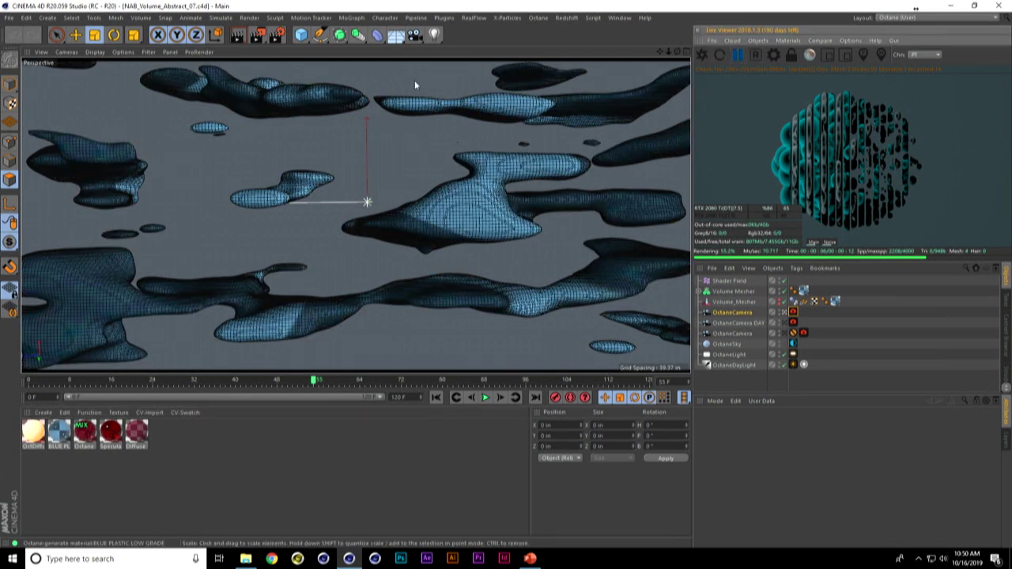
left_click(9, 17)
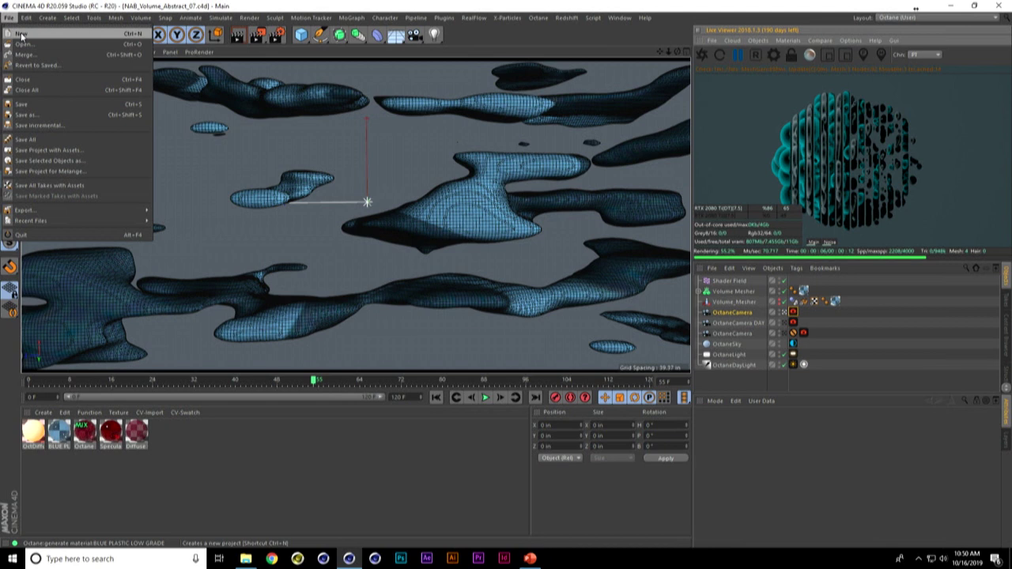
- Start a new scene with a Plane shown in Gouraud Shading (Lines)
left_click(17, 26)
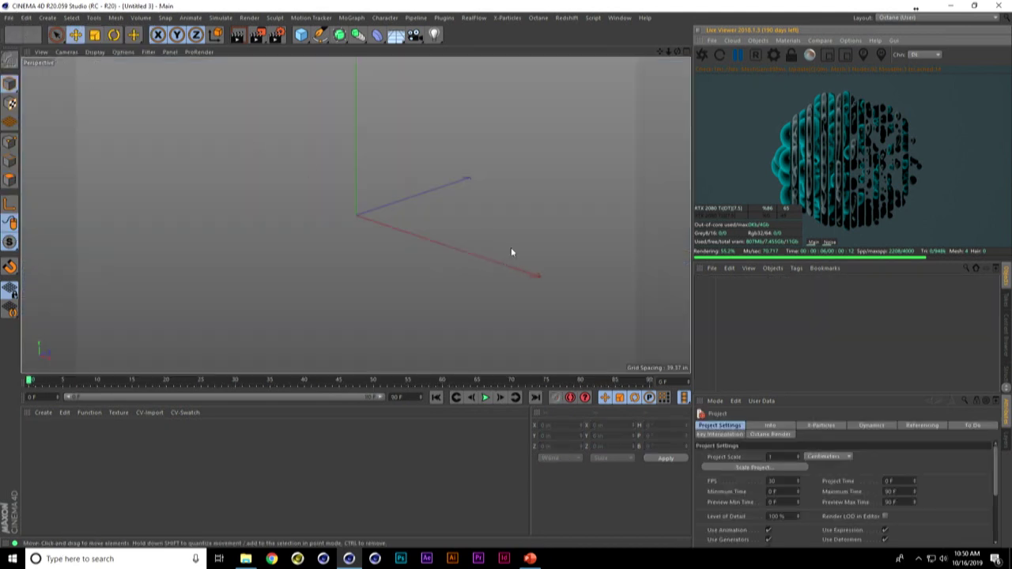
left_click_drag(304, 37, 405, 72)
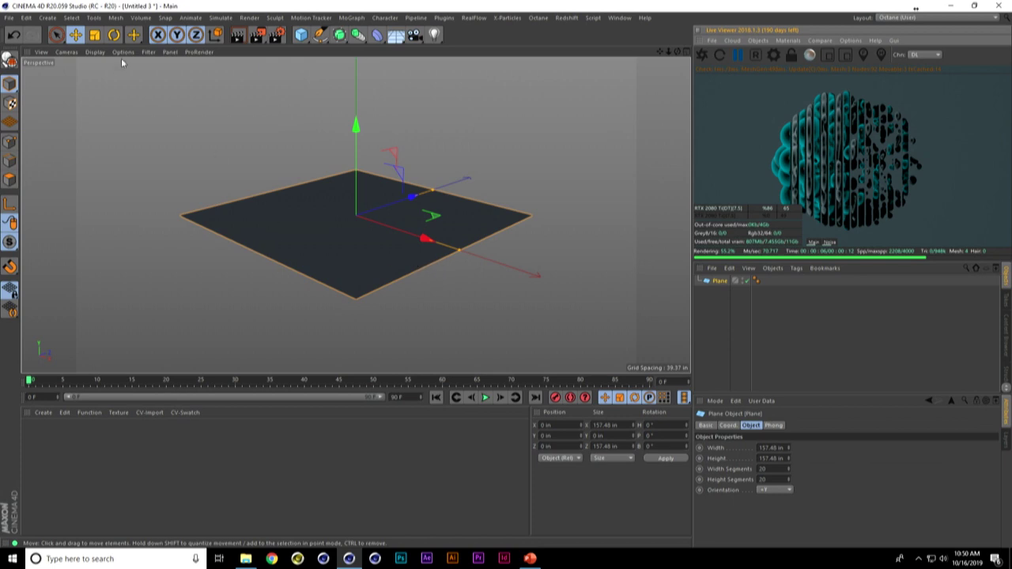
left_click(66, 53)
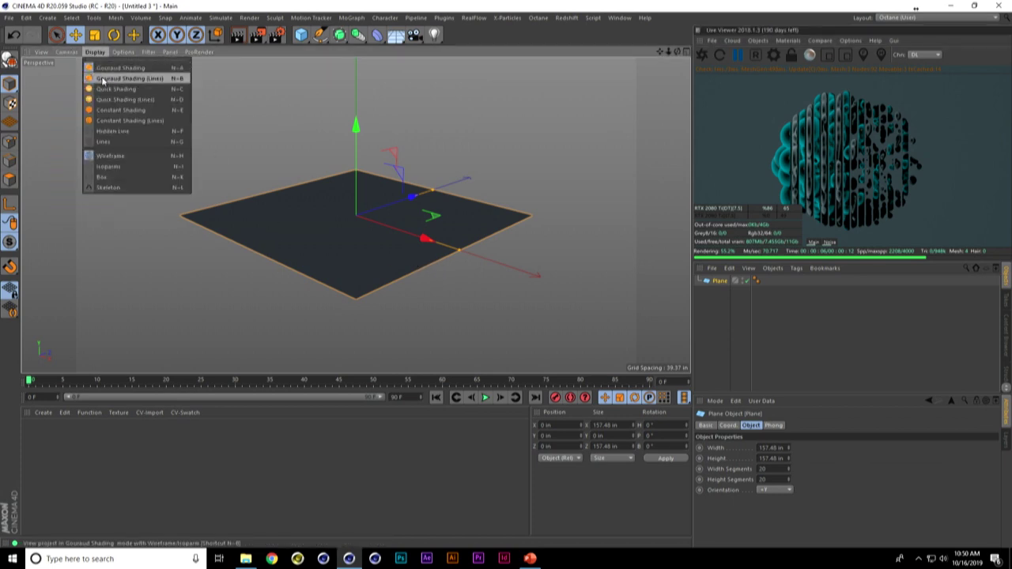
left_click(118, 70)
left_click_drag(274, 208, 463, 219, "alt")
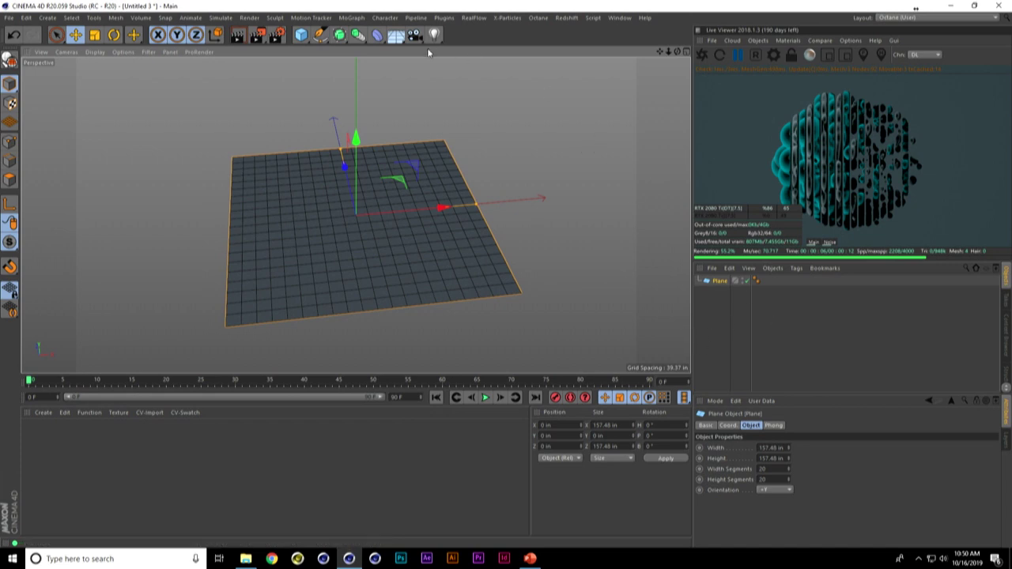
- Add a Displacer with a Noise shader and make it a child of the Plane
left_click(376, 34)
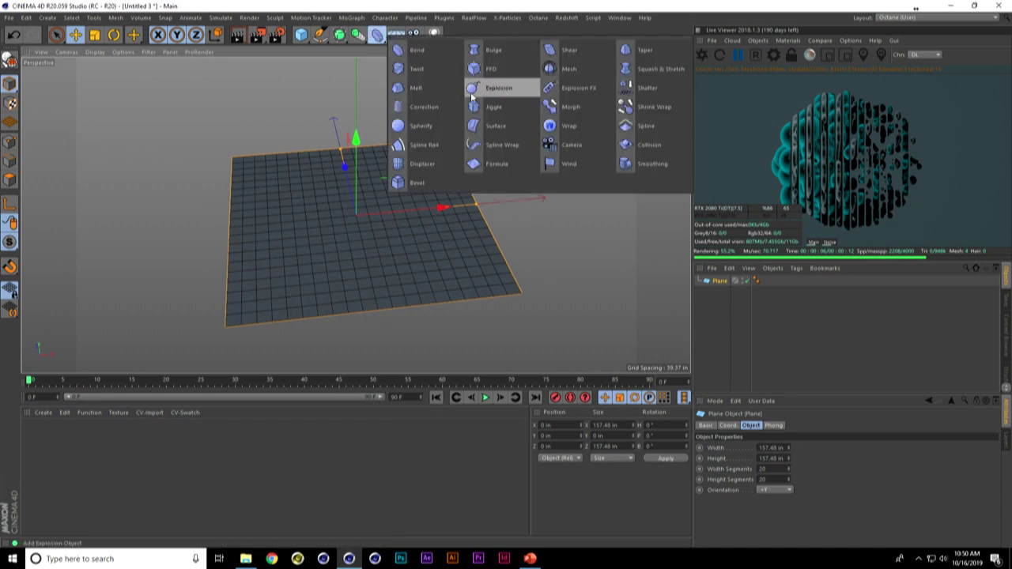
left_click(431, 164)
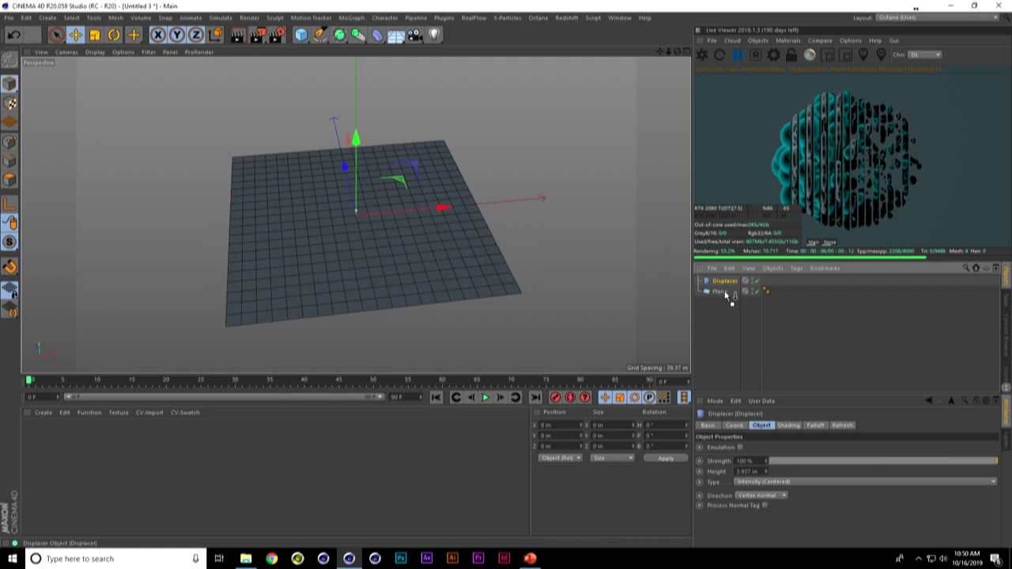
left_click_drag(729, 294, 723, 282)
left_click(788, 426)
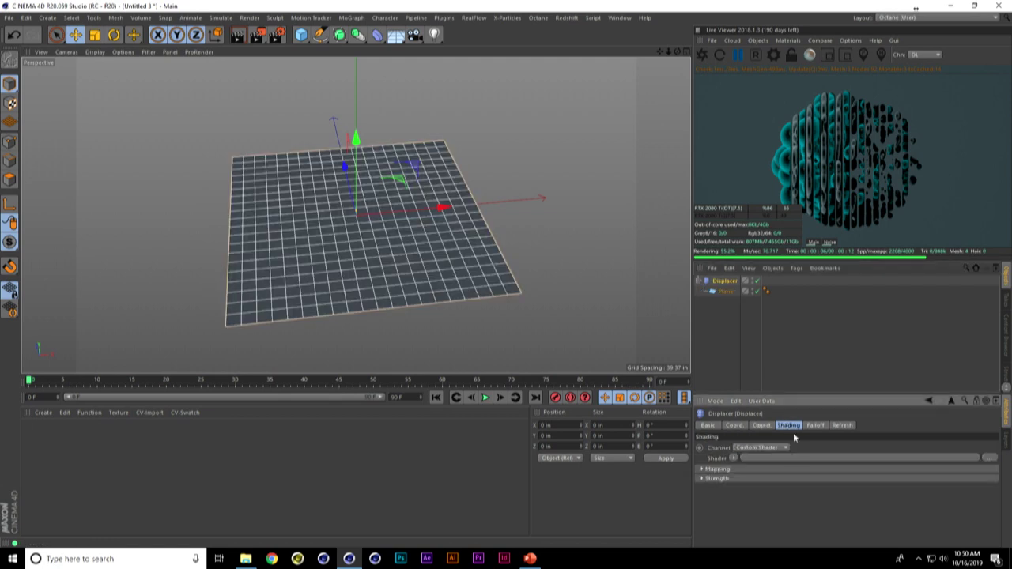
left_click(734, 459)
left_click(759, 313)
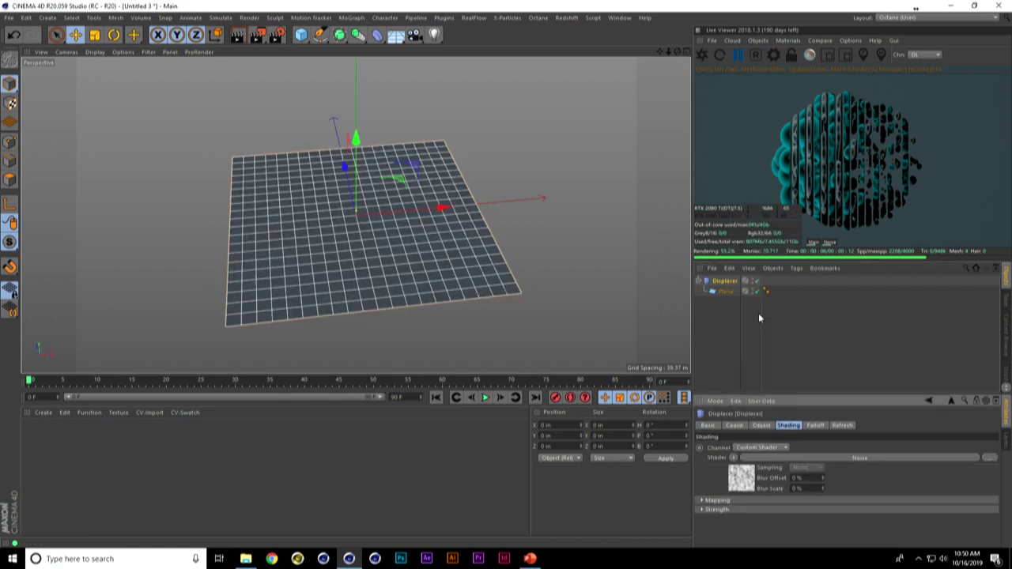
left_click(721, 291)
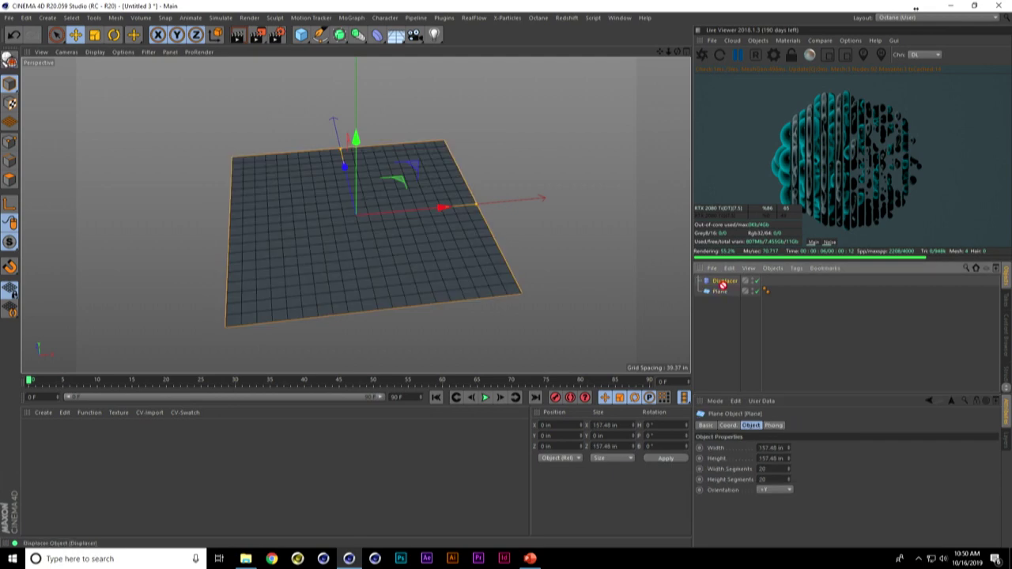
left_click_drag(724, 297, 723, 292)
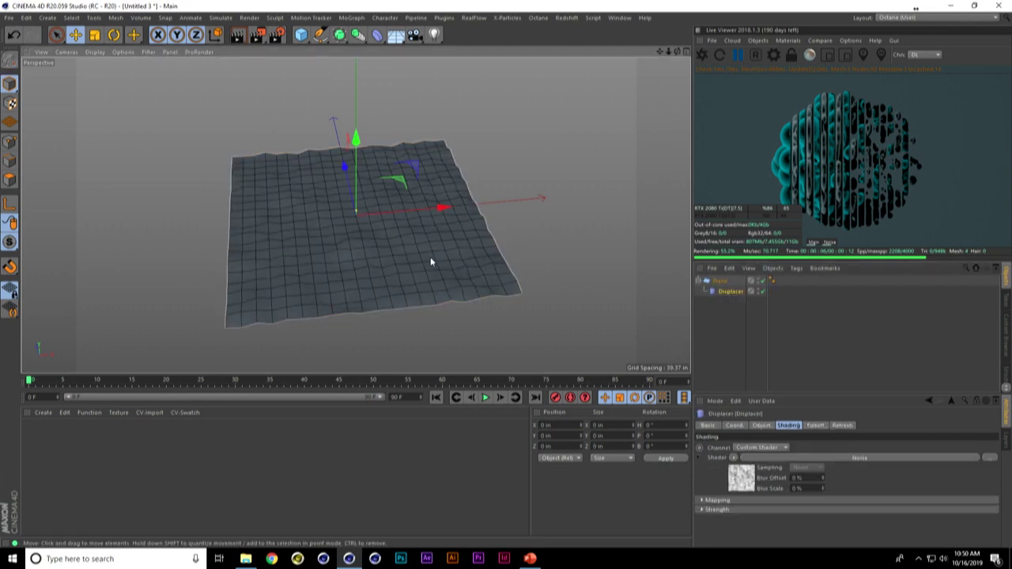
- Inspect the Plane's settings and the Displacer's Noise shader settings
scroll(510, 249, "up", 5)
scroll(510, 249, "down", 5)
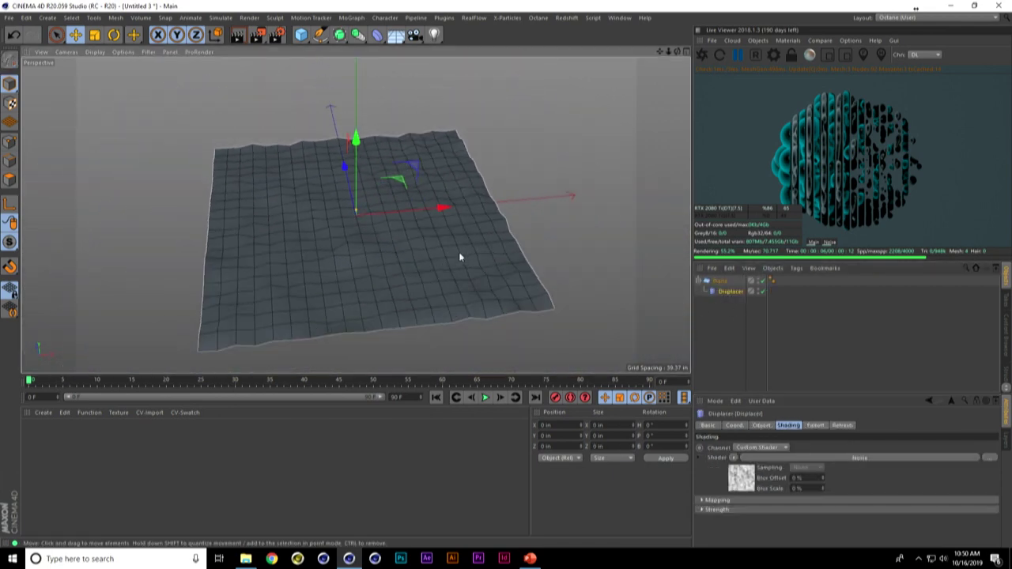
left_click(720, 281)
left_click(729, 292)
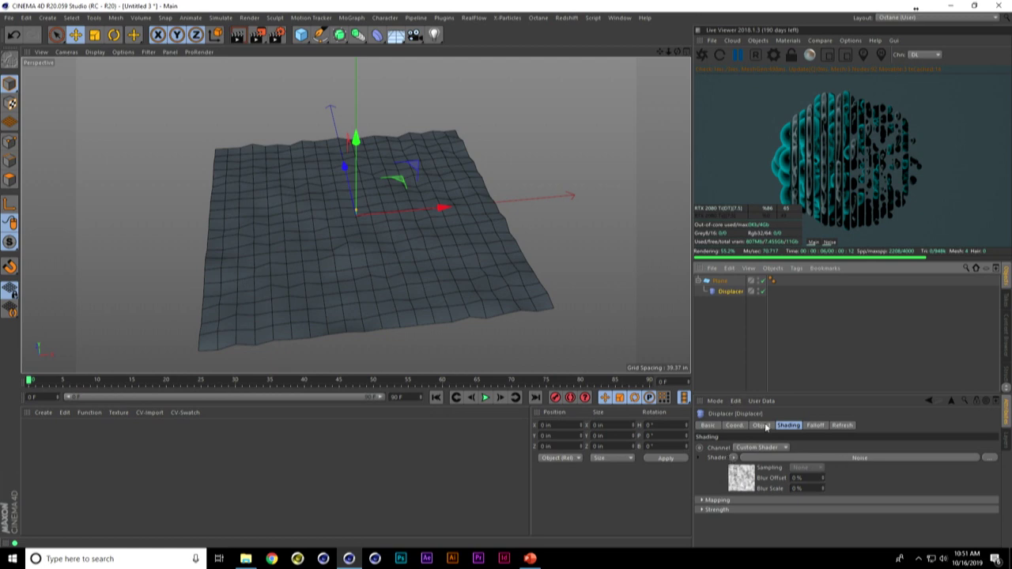
left_click(743, 478)
left_click(734, 295)
left_click(741, 463)
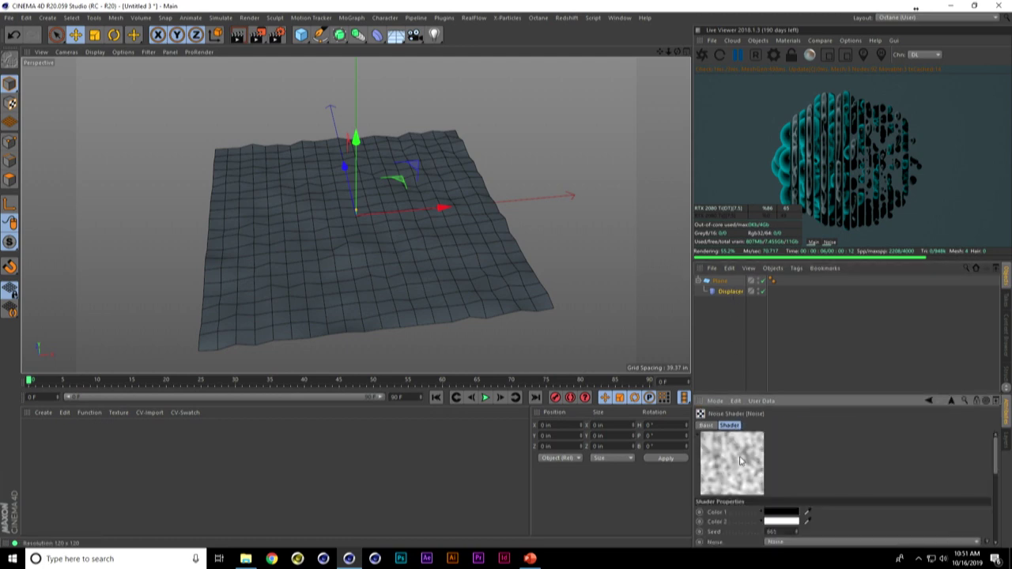
left_click(729, 293)
- Wrap the Displacer's Noise in a Layer shader and open its settings
left_click(735, 458)
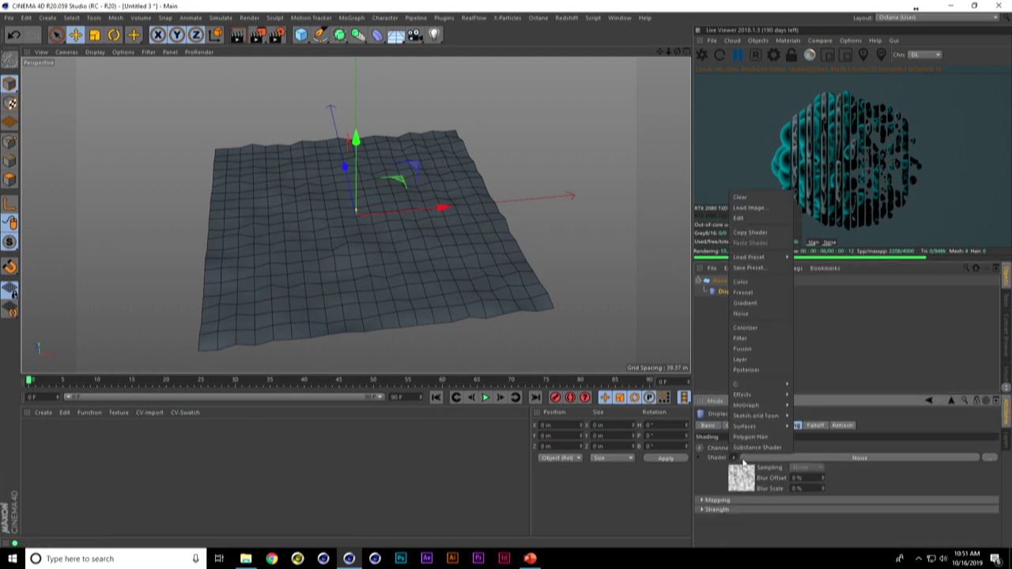
left_click(742, 359)
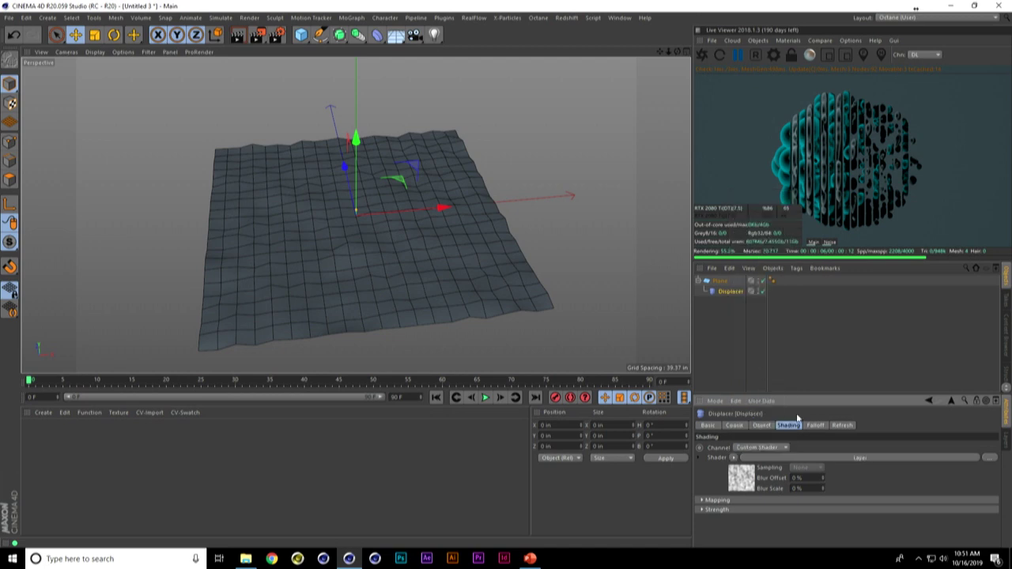
left_click(743, 479)
left_click_drag(858, 394, 854, 313)
- Set the Noise layer to Turbulence with 500% Global Scale and 10% X Relative Scale
left_click(734, 453)
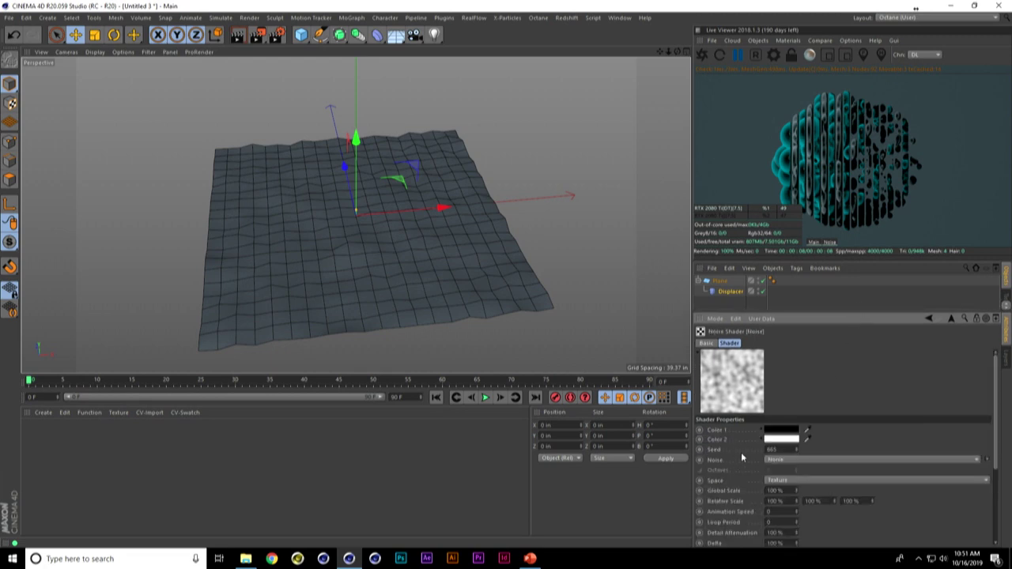
left_click(978, 461)
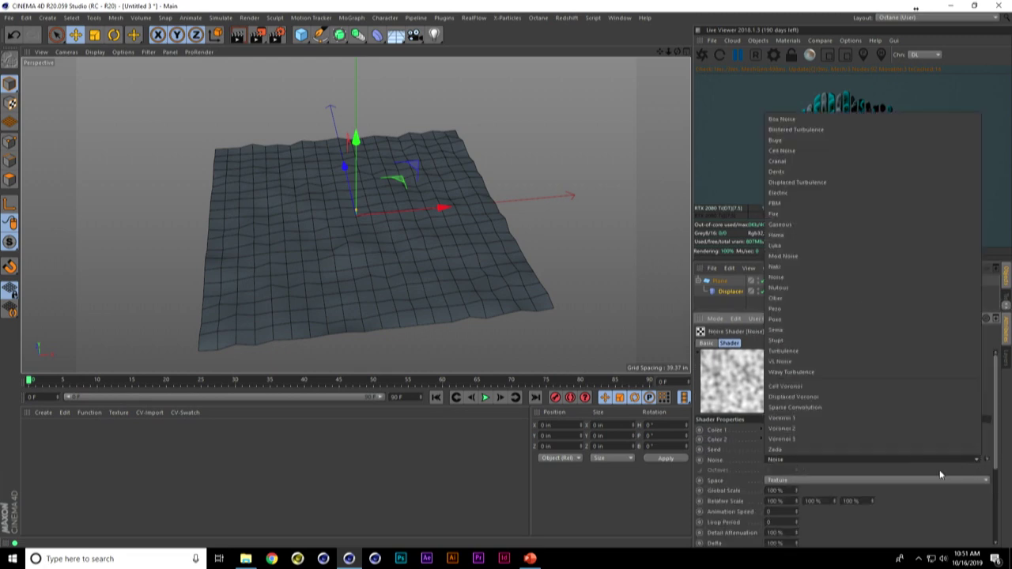
left_click(791, 356)
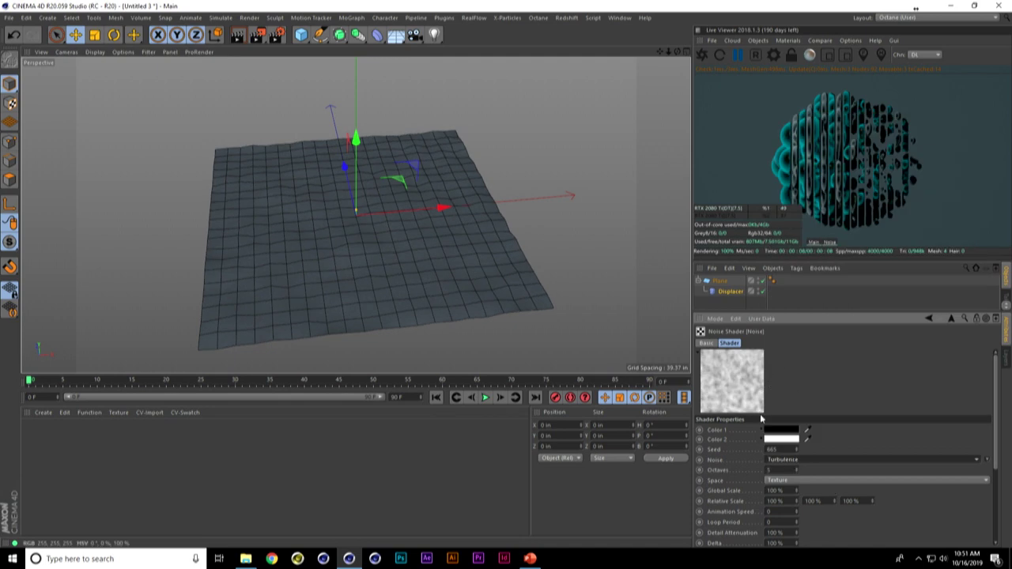
left_click(788, 488)
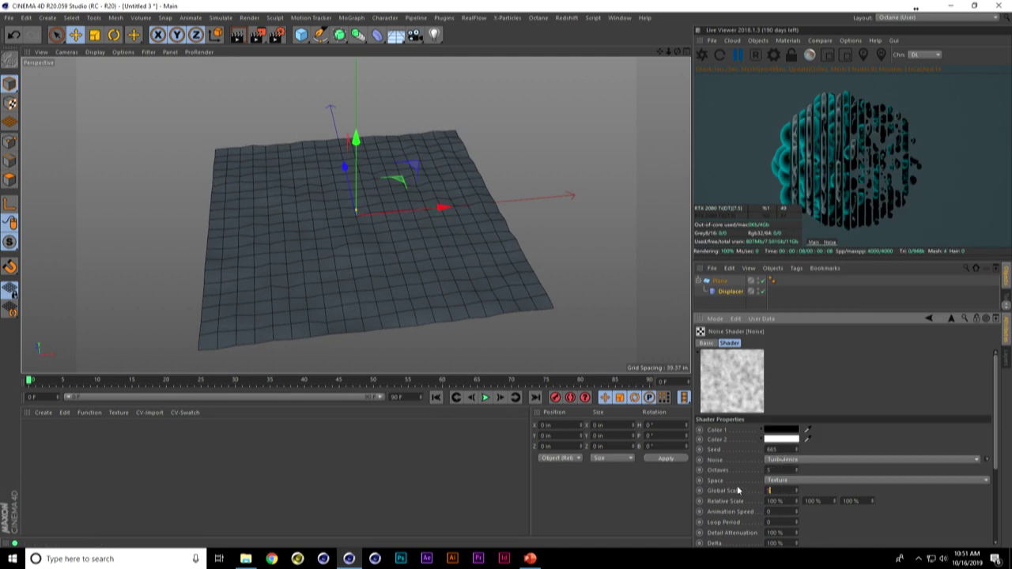
type("10")
key("Tab")
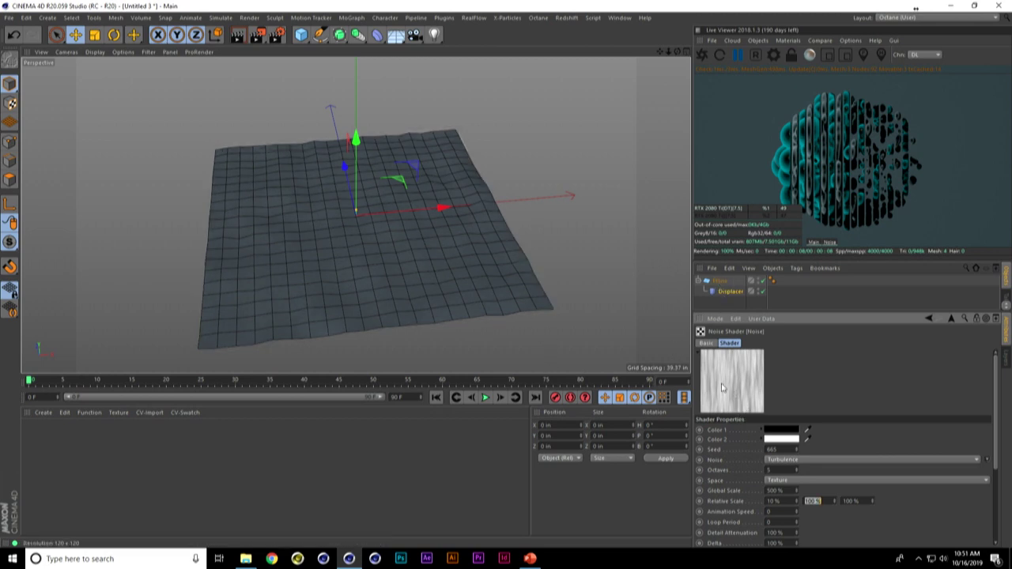
left_click(728, 291)
- Nudge the Displacer height, then give the Plane 200 width and 200 height segments
left_click(762, 343)
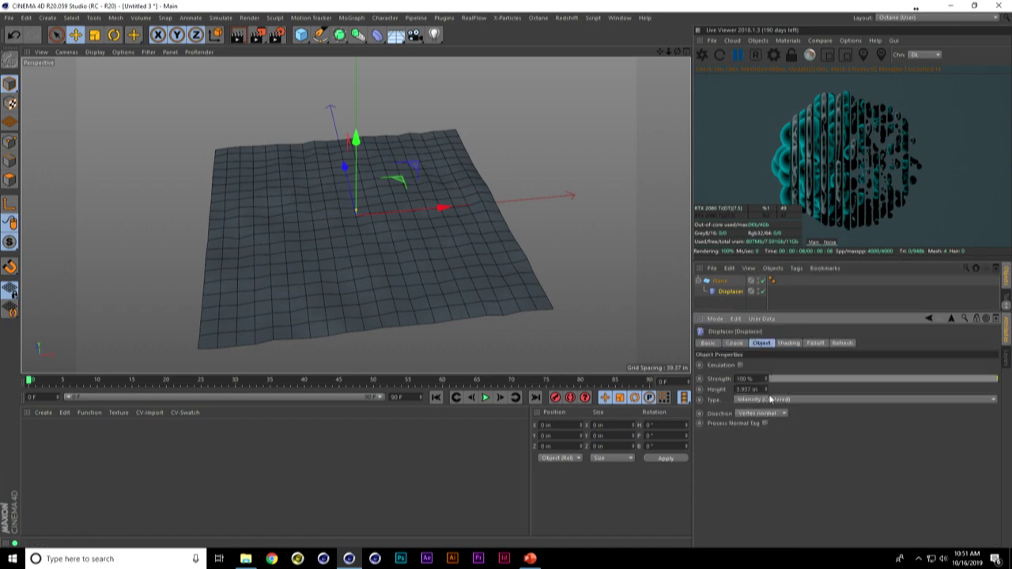
mouse_move(767, 388)
left_mouse_down()
mouse_move(762, 375)
mouse_move(764, 385)
left_mouse_up()
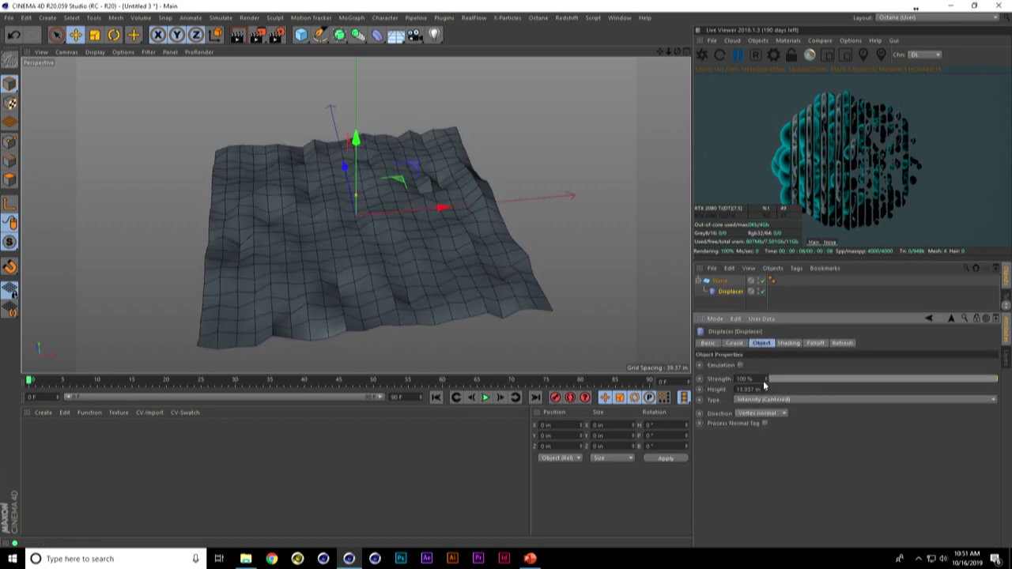
left_click(719, 281)
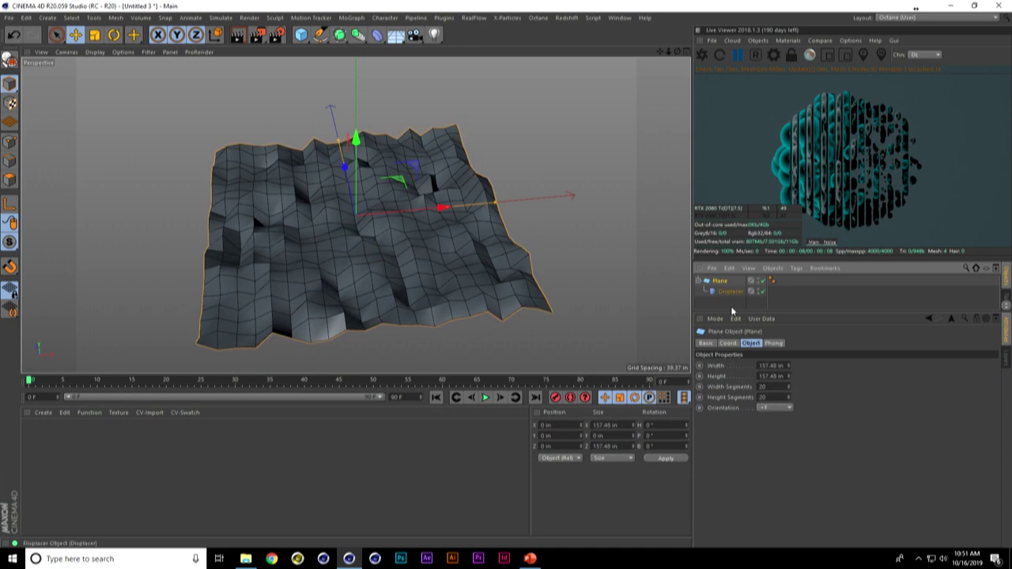
left_click(770, 386)
type("2000")
key("Return")
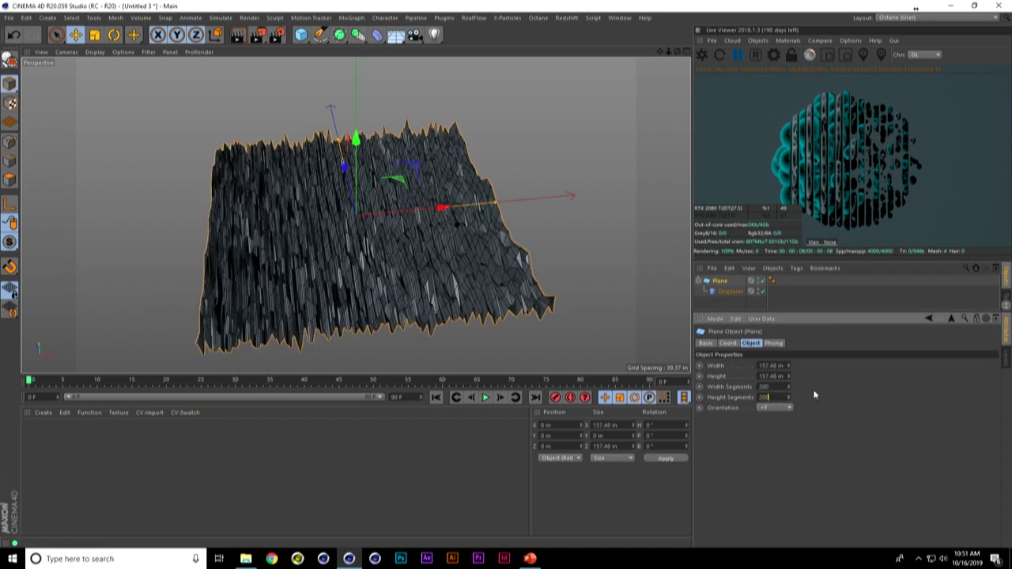
left_click_drag(602, 295, 580, 258, "alt")
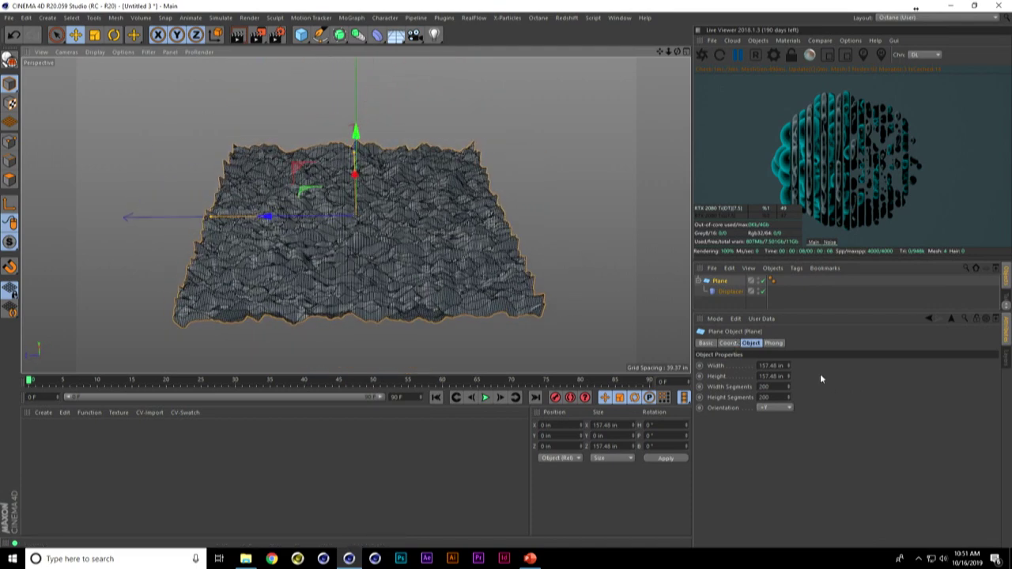
- Add a Distorter effect at 100% Strength to the Displacer's Layer shader and inspect the rougher plane
left_click(730, 291)
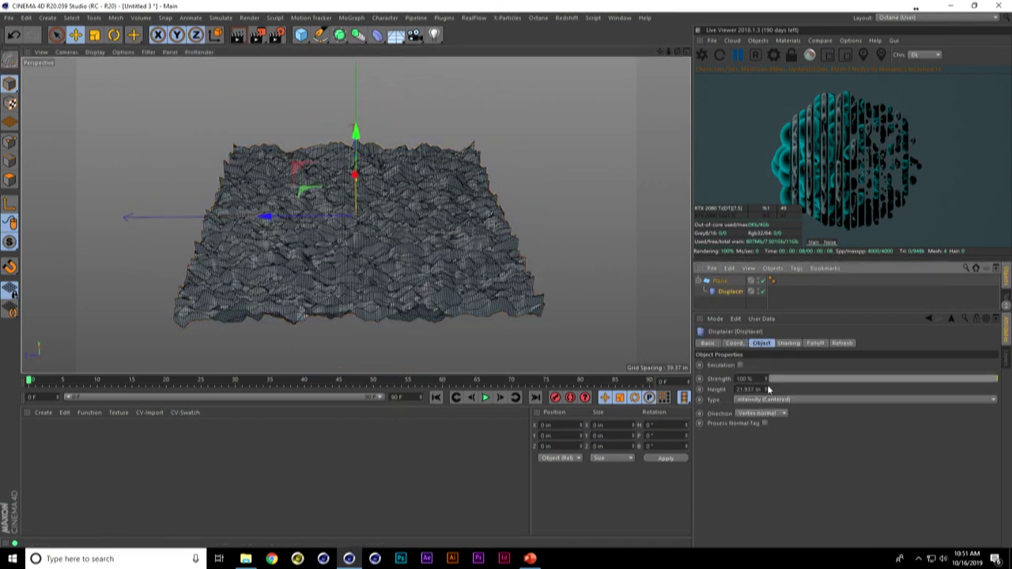
left_click(783, 343)
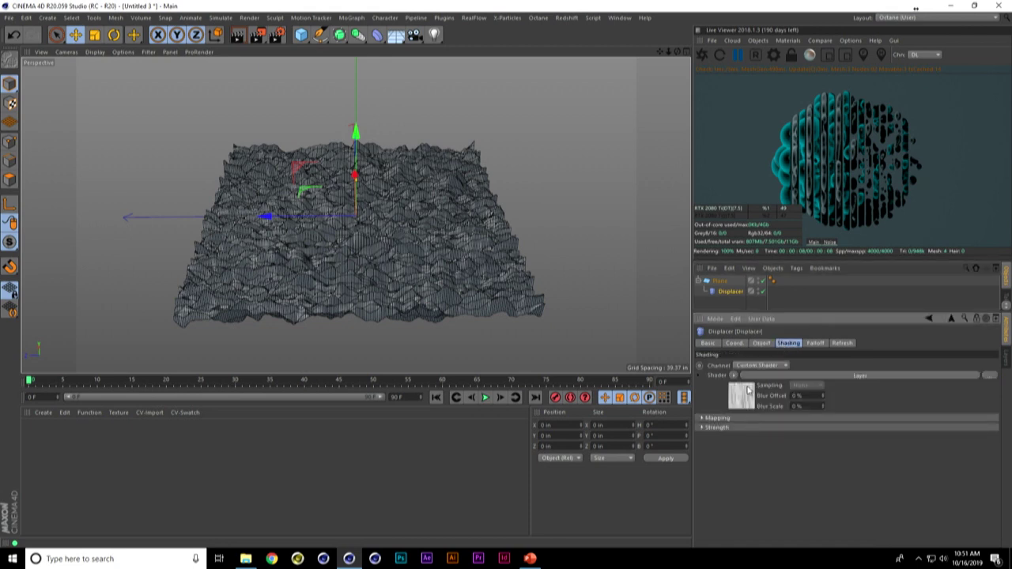
left_click(741, 397)
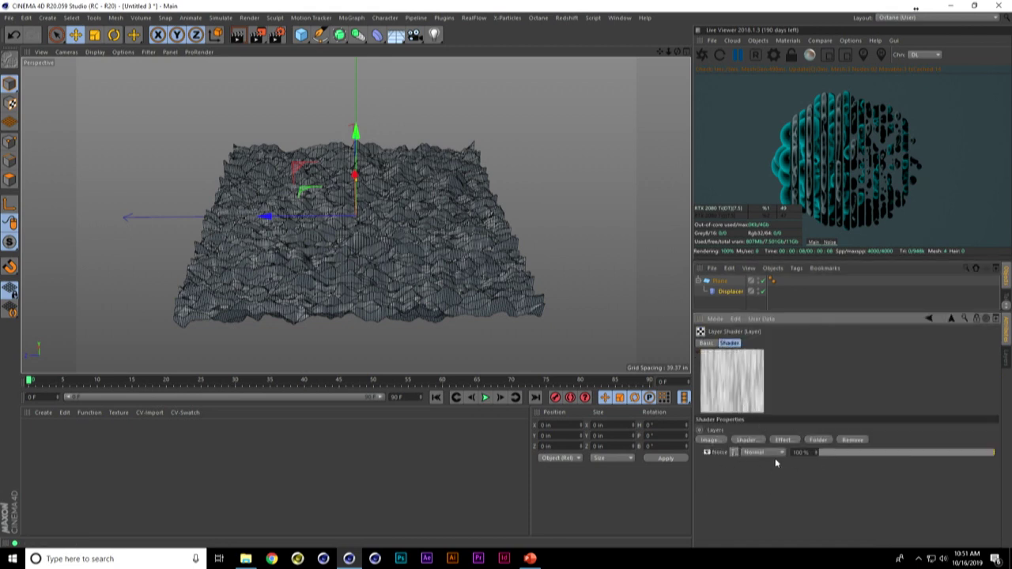
left_click(782, 440)
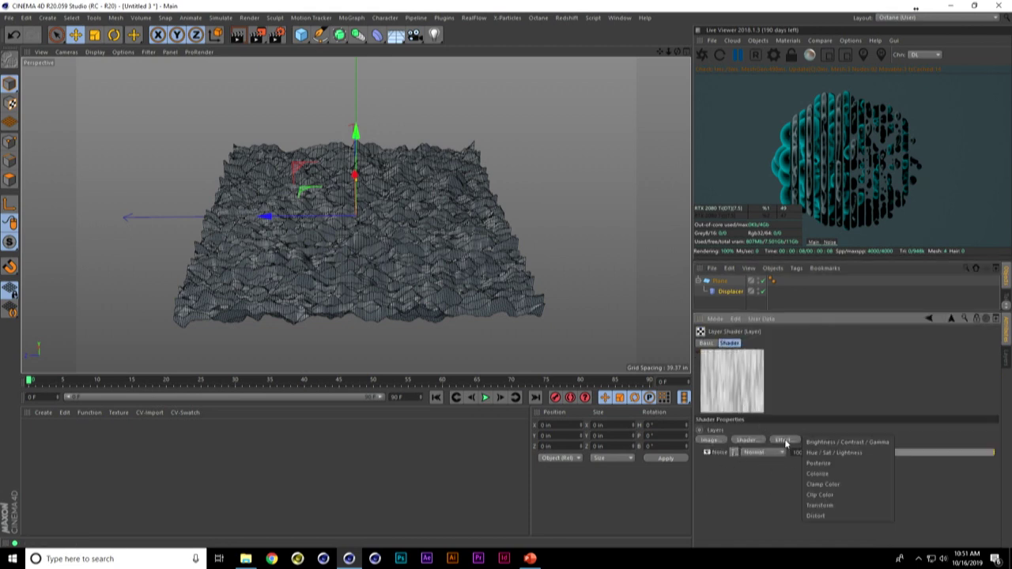
left_click(821, 521)
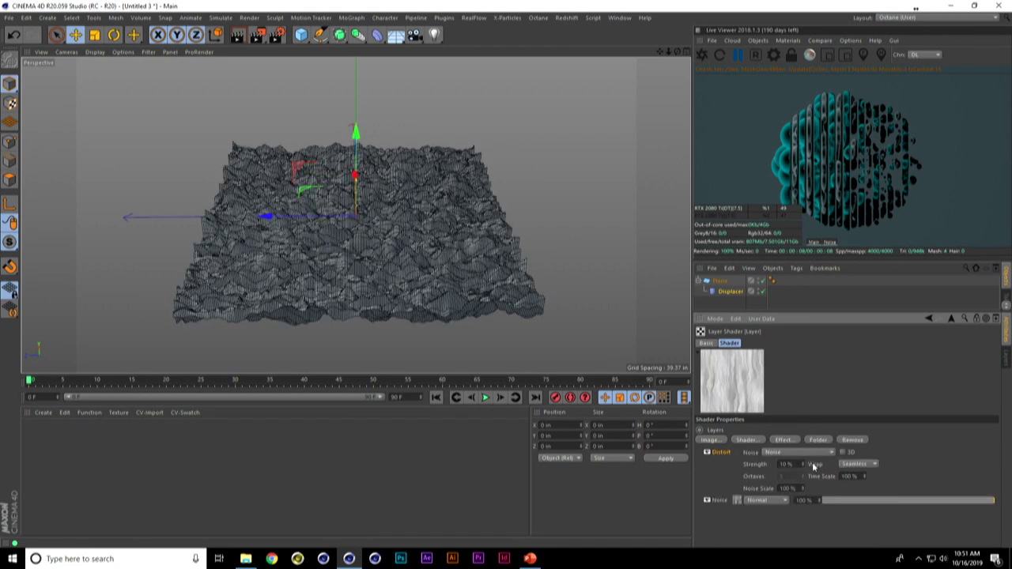
double_click(786, 464)
type("100")
key("Return")
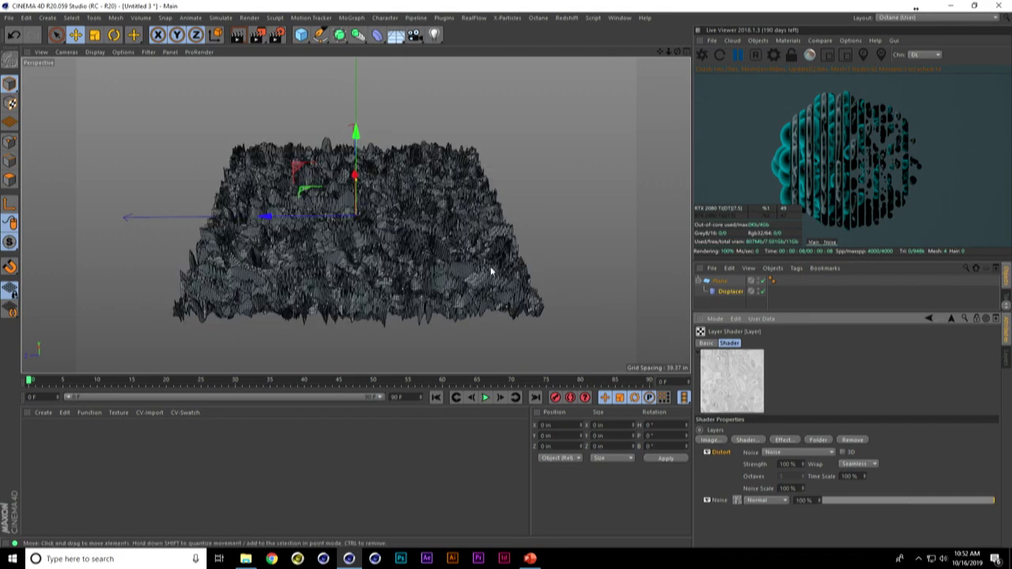
left_click_drag(492, 271, 397, 260, "alt")
right_click_drag(398, 261, 458, 253, "alt")
left_click_drag(459, 253, 642, 270, "alt")
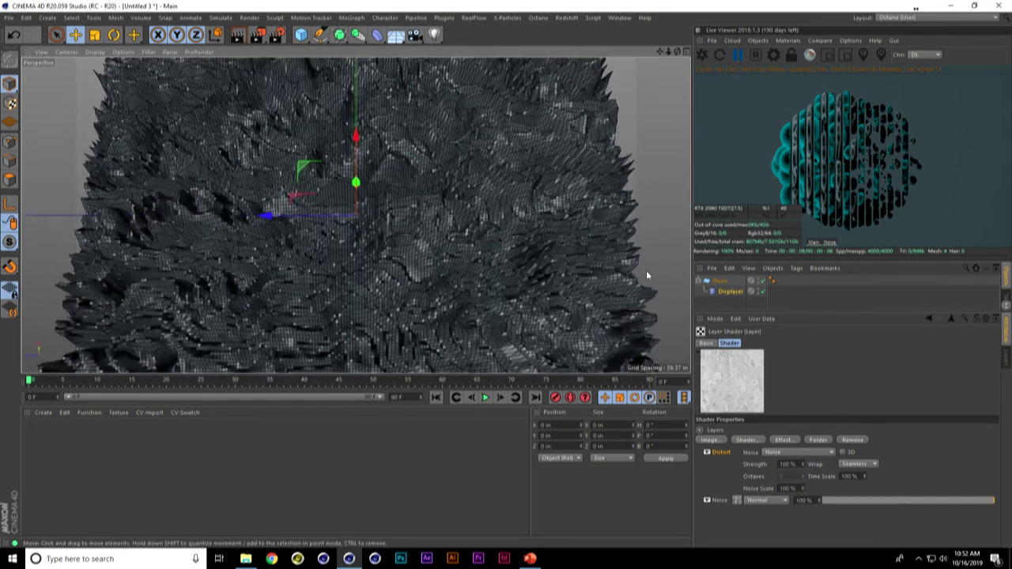
left_click(618, 213)
- Wrap the Plane in a Subdivision Surface
left_click(339, 35)
left_click(388, 53, "alt")
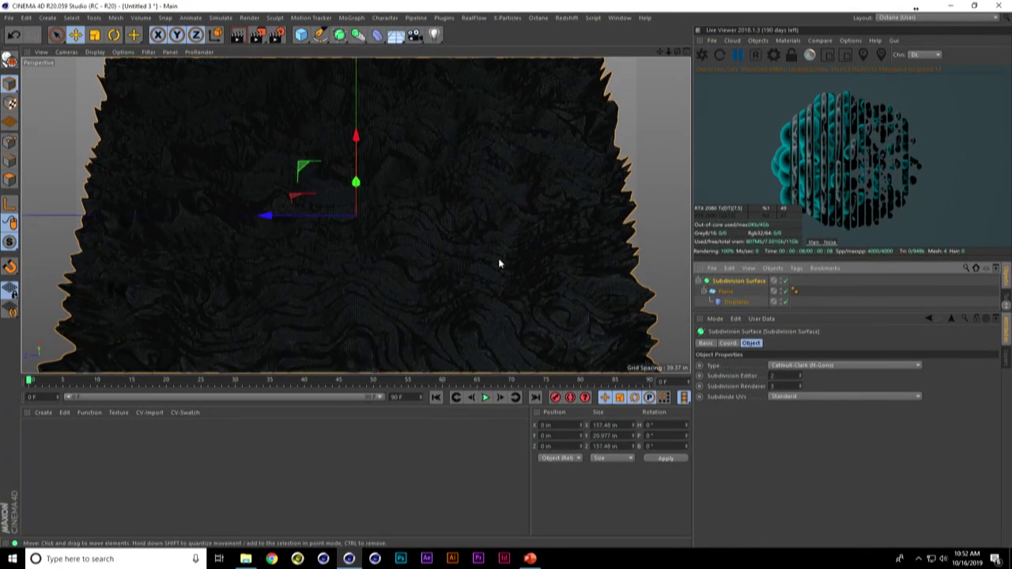
left_click_drag(456, 303, 474, 312, "alt")
- Set the Displacer Height to 5 for smooth, rolling ridges
left_click(734, 302)
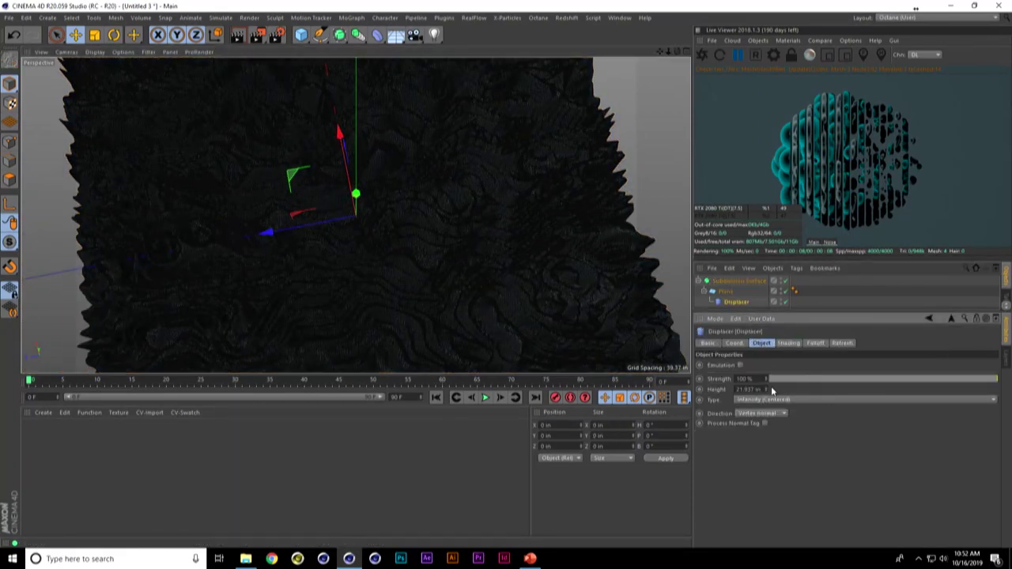
left_click_drag(766, 389, 771, 417)
left_click(758, 389)
type("5")
key("Return")
left_click_drag(466, 267, 485, 239, "alt")
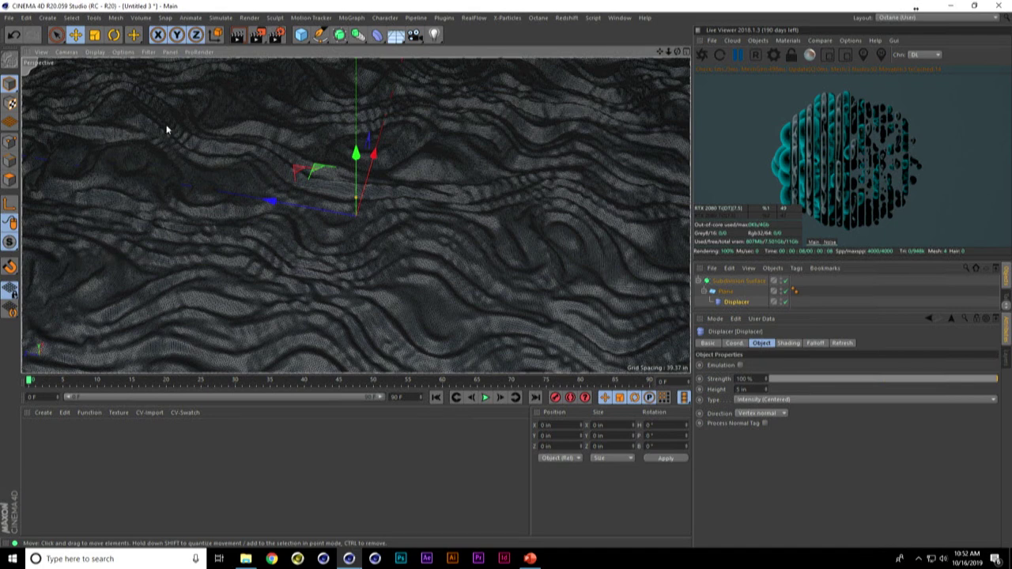
- Create a new empty Untitled 4 project and reopen the NAB_Volume_Abstract_07 scene from its folder
left_click(11, 18)
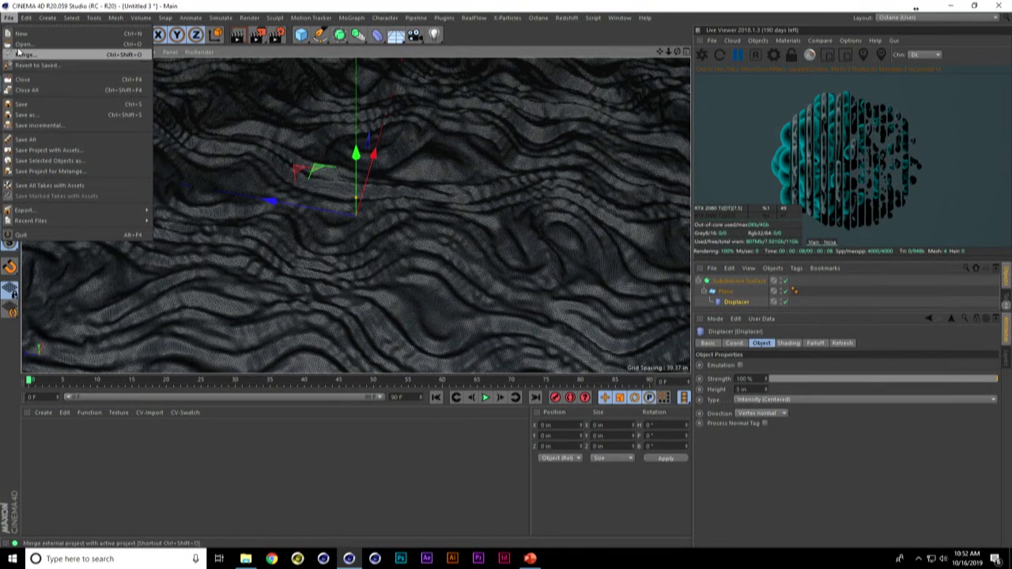
left_click(24, 34)
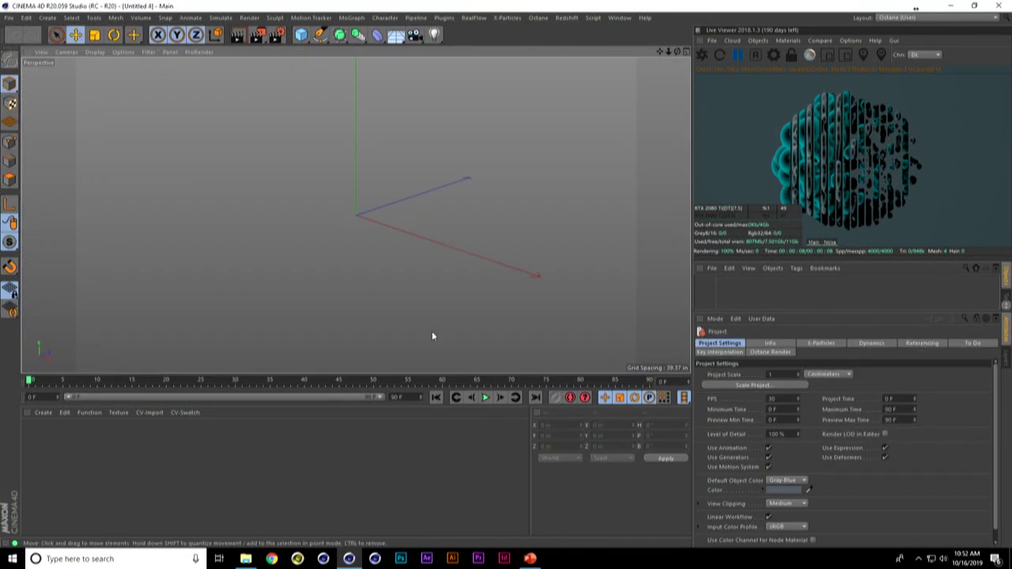
left_click(246, 559)
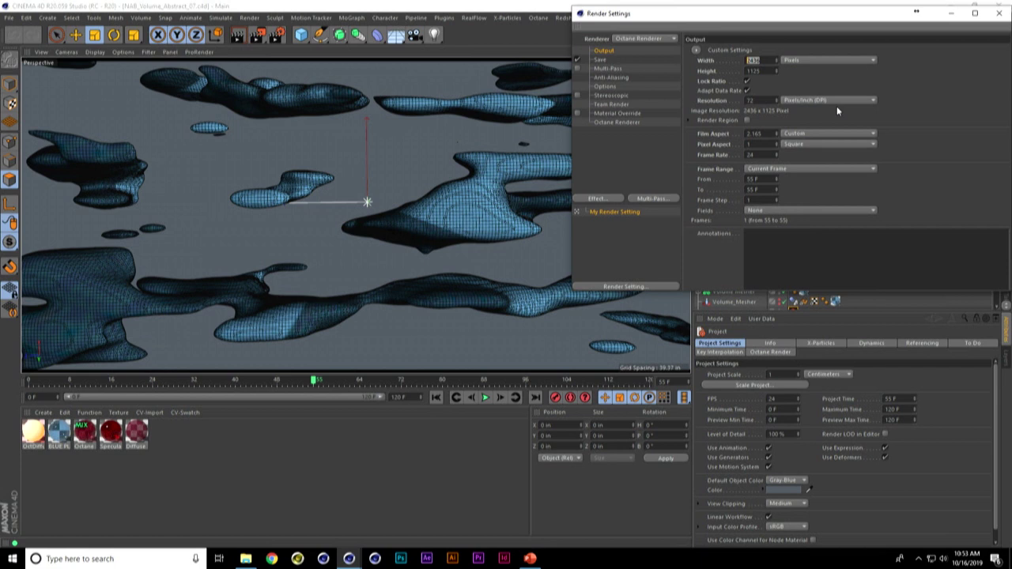
- Check that the blob scene's render output is 2436 x 1125 pixels
key("Tab")
left_click(999, 13)
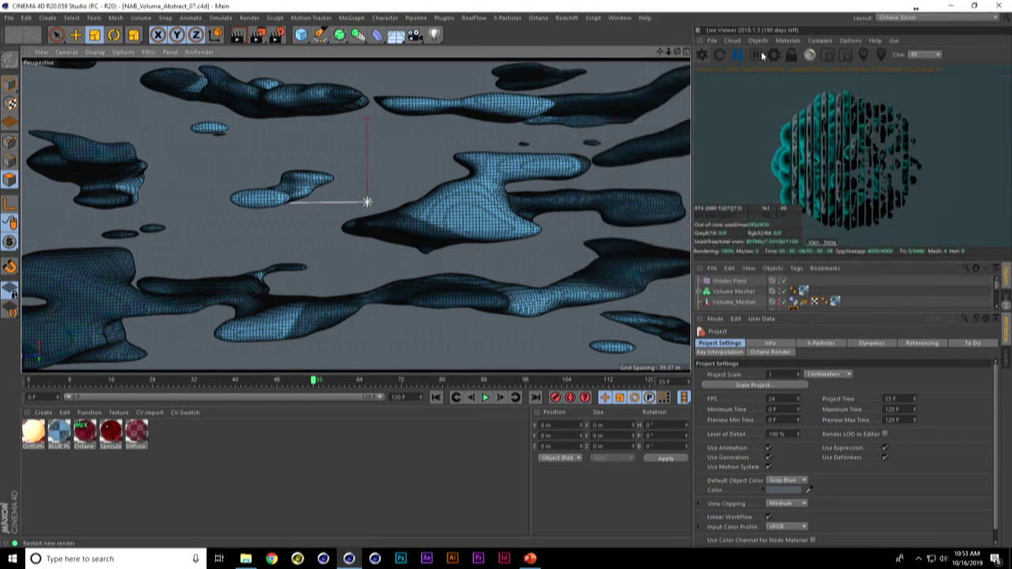
left_click(9, 17)
- Switch to Untitled 4 and set its render output to Width 2436 and Height 1125
left_click(620, 18)
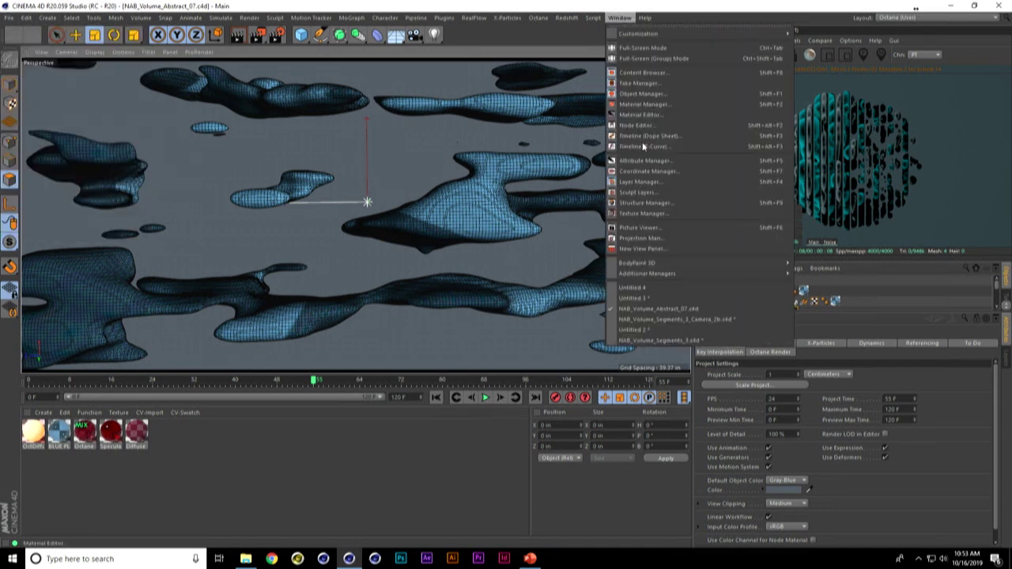
left_click(642, 286)
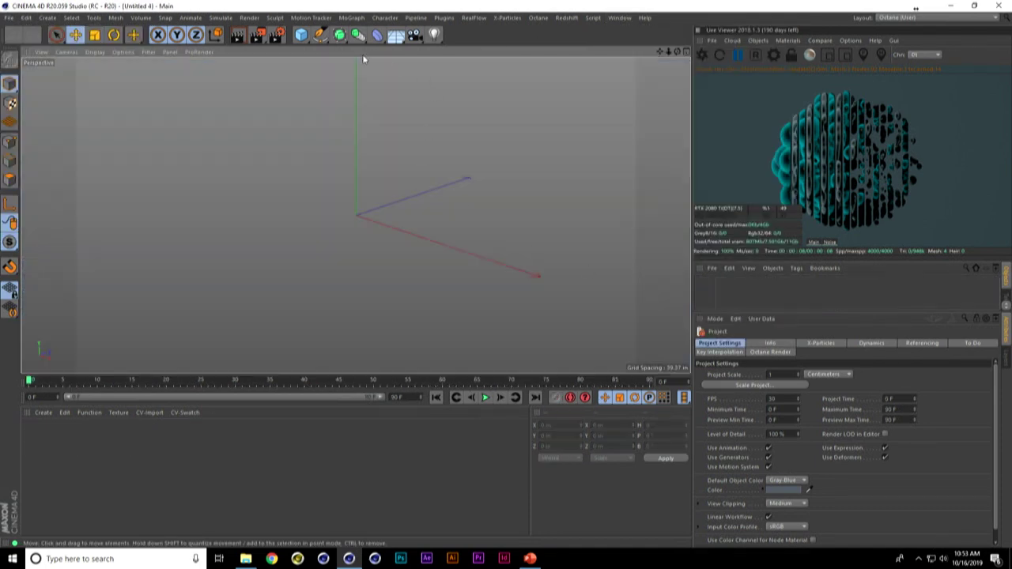
left_click(275, 34)
left_click(467, 75)
type("2436")
key("Tab")
type("11")
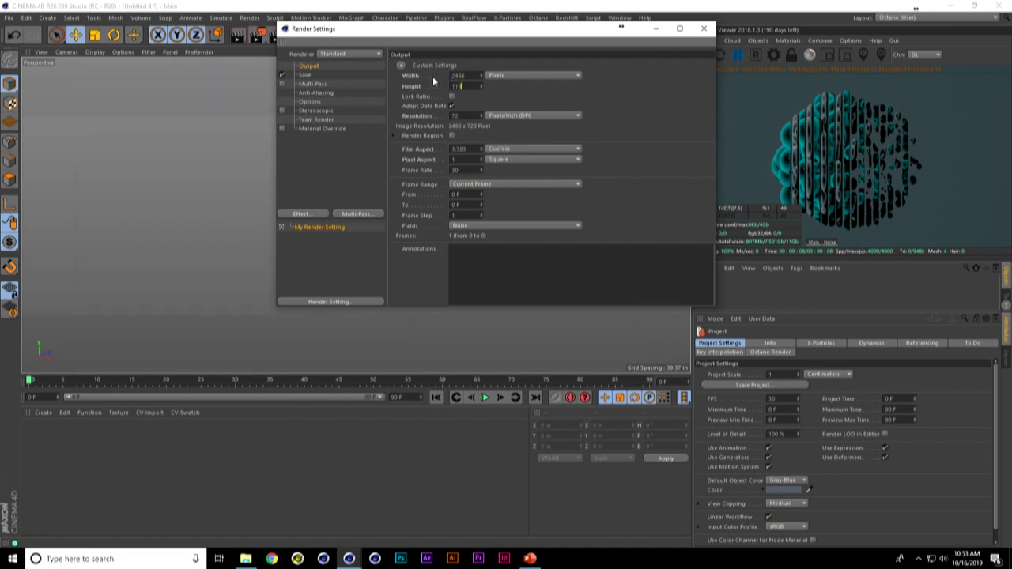
type("25")
key("Return")
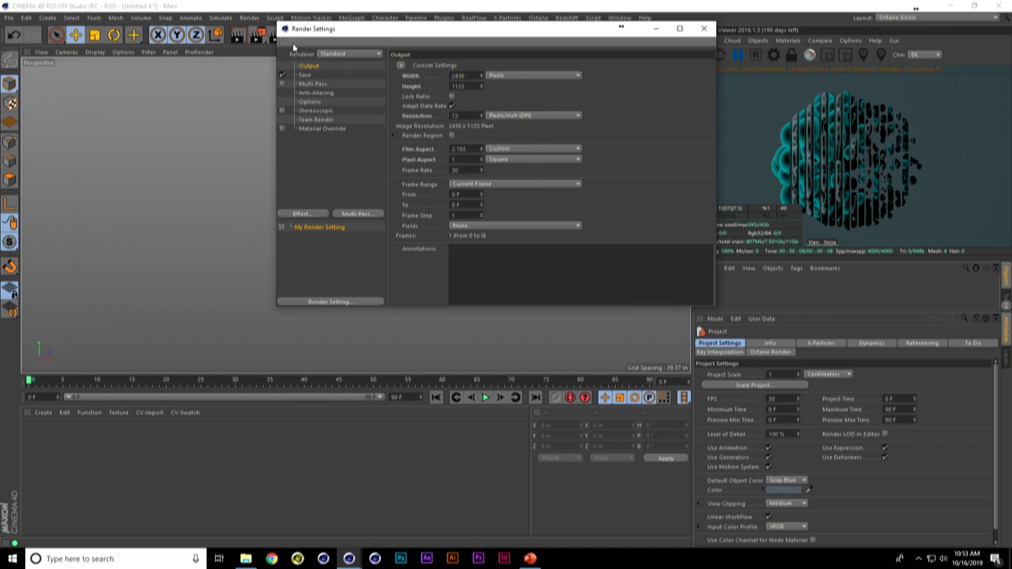
left_click(704, 29)
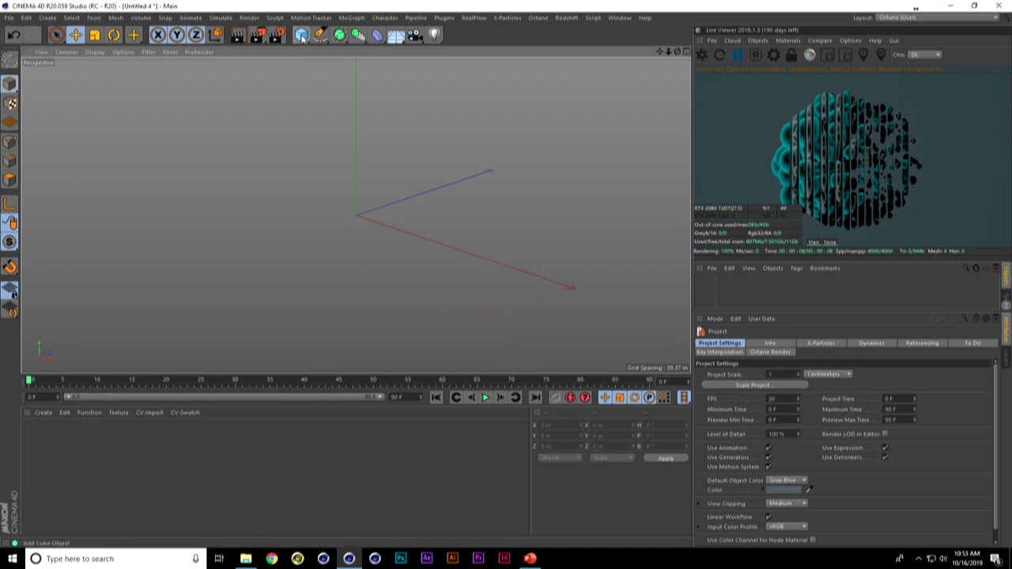
left_click_drag(834, 311, 831, 348)
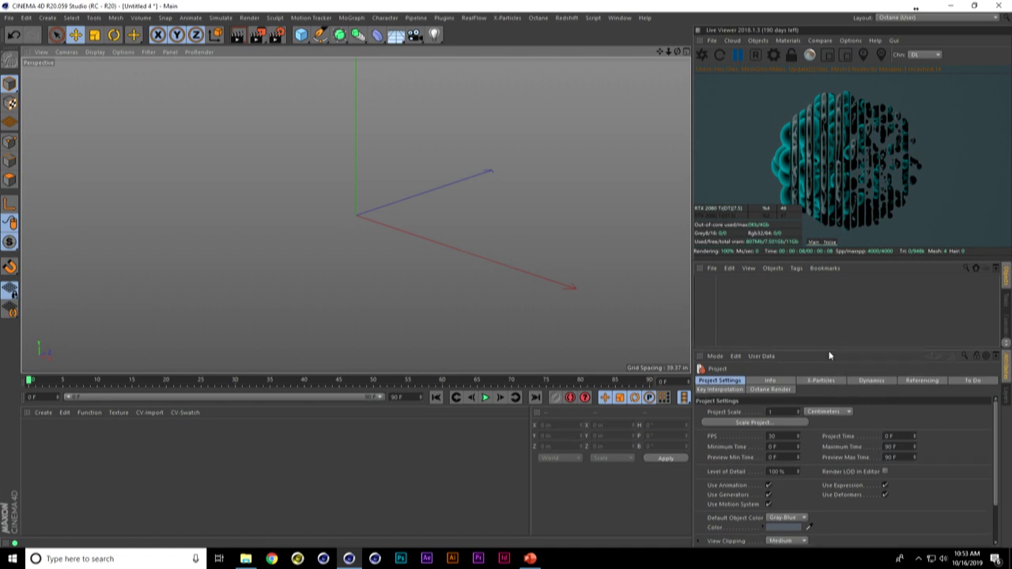
left_click(620, 17)
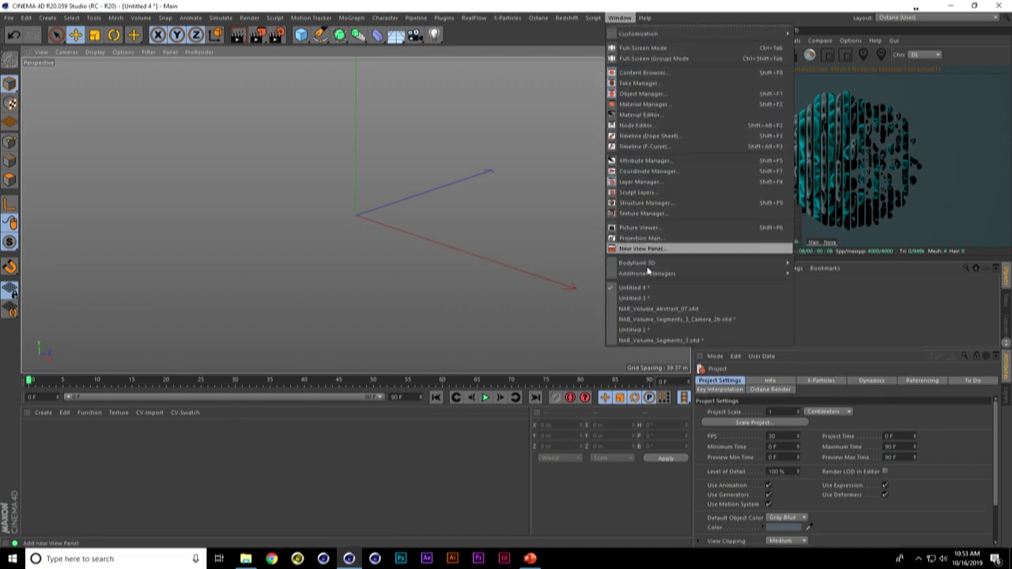
- Delete the Alembic Volume Mesher and select the six Octane camera, sky and light objects
left_click(657, 310)
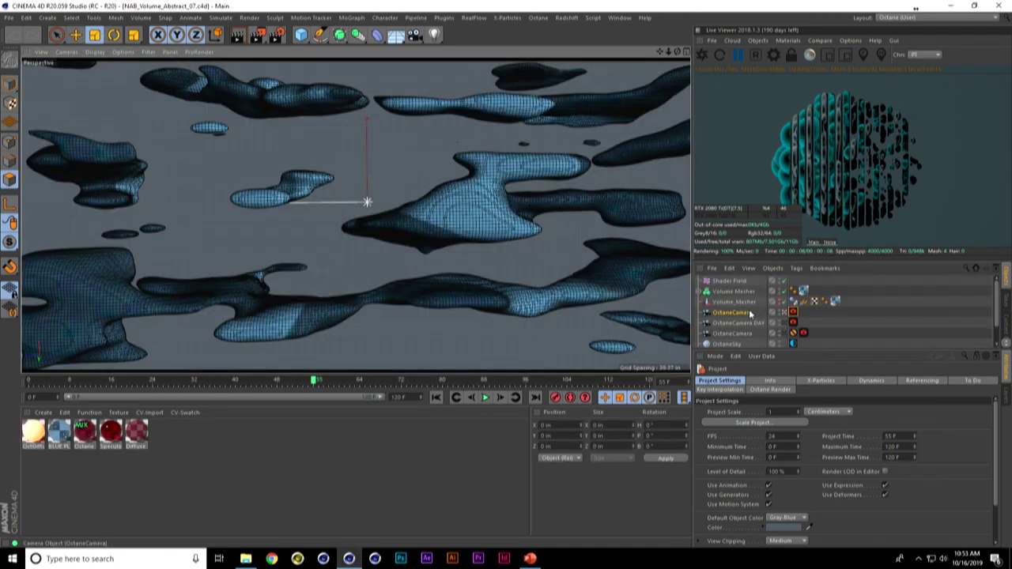
left_click(734, 302)
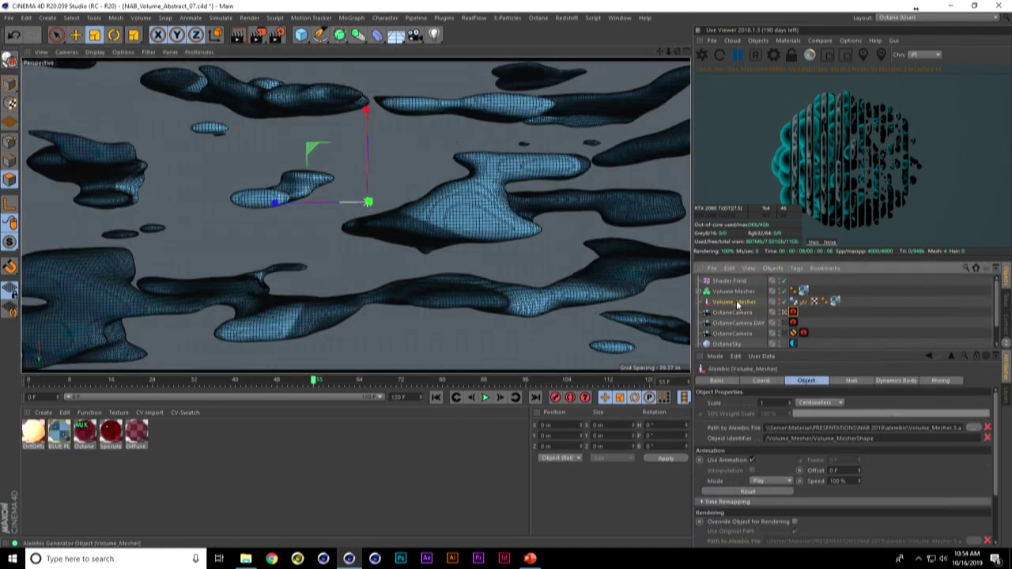
key("Delete")
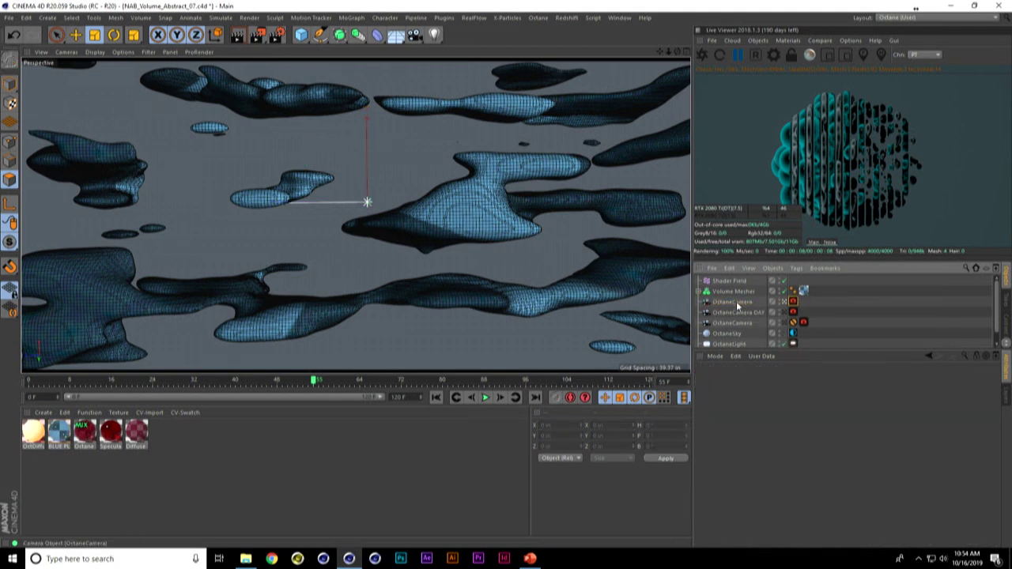
left_click(734, 303)
scroll(736, 310, "down", 1)
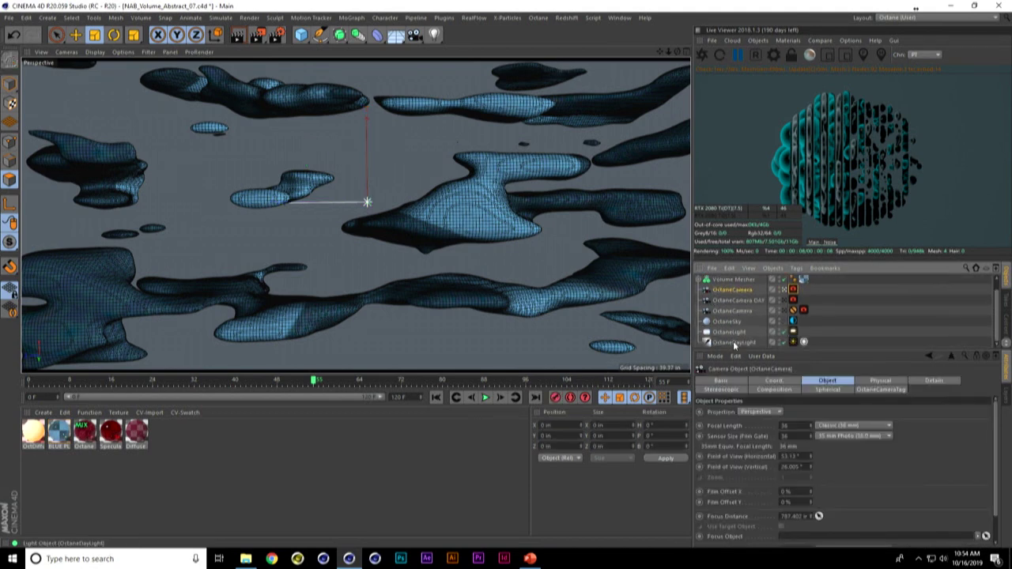
left_click(733, 341, "shift")
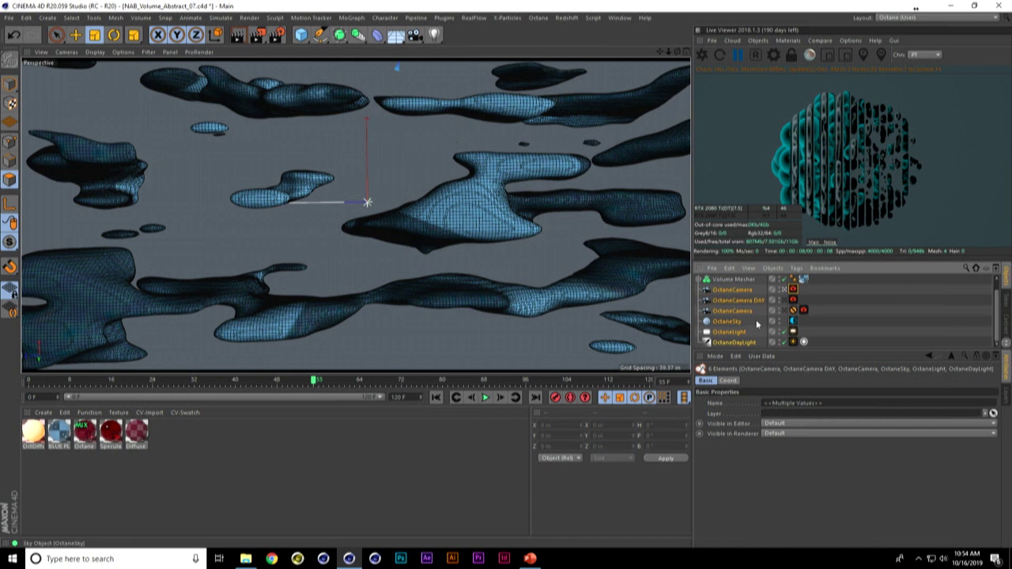
scroll(757, 324, "up", 1)
- Expand the Volume Mesher to reveal its Volume Builder and Cube, then return to Untitled 4
left_click(700, 291)
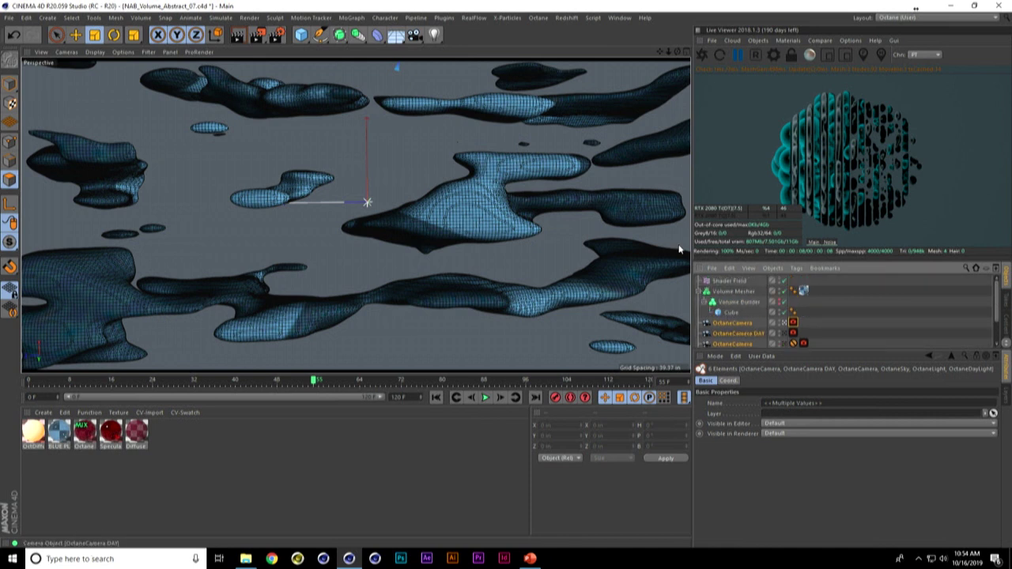
left_click(619, 17)
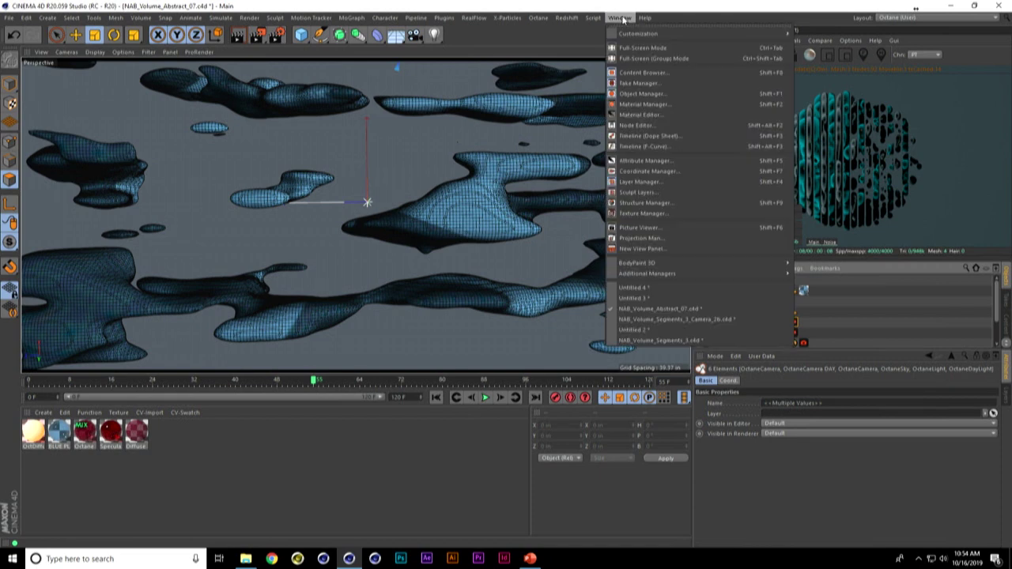
left_click(642, 288)
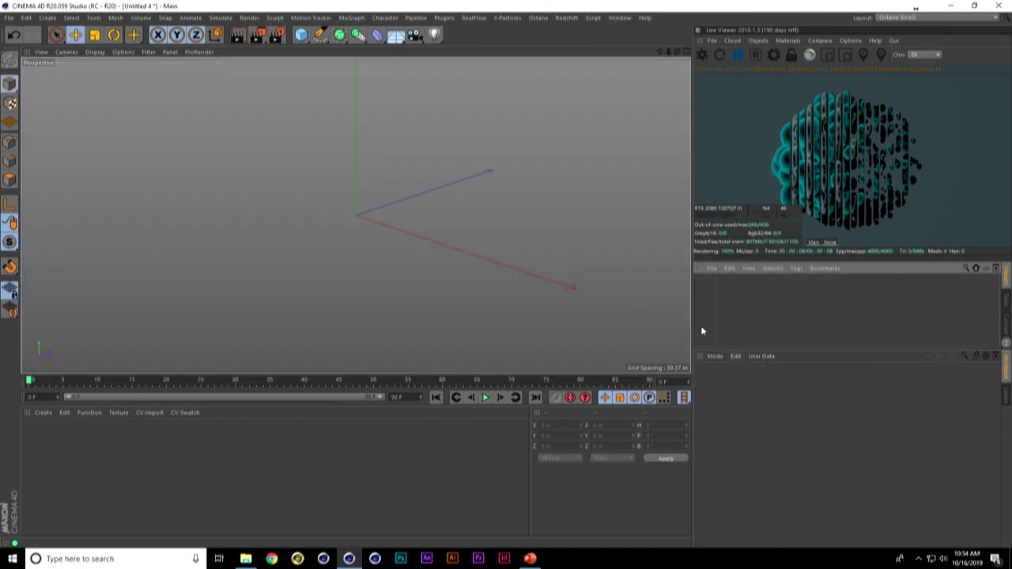
- Paste the Octane cameras, sky and lights and group them into a Null
key("ctrl+v")
left_click(774, 281)
left_click(736, 281)
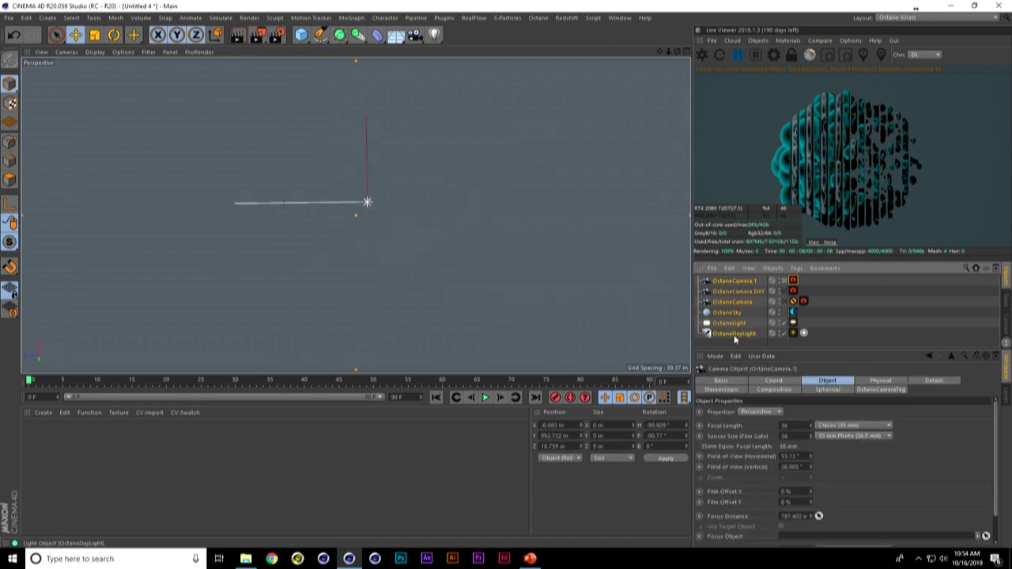
key("ctrl+a")
key("alt+g")
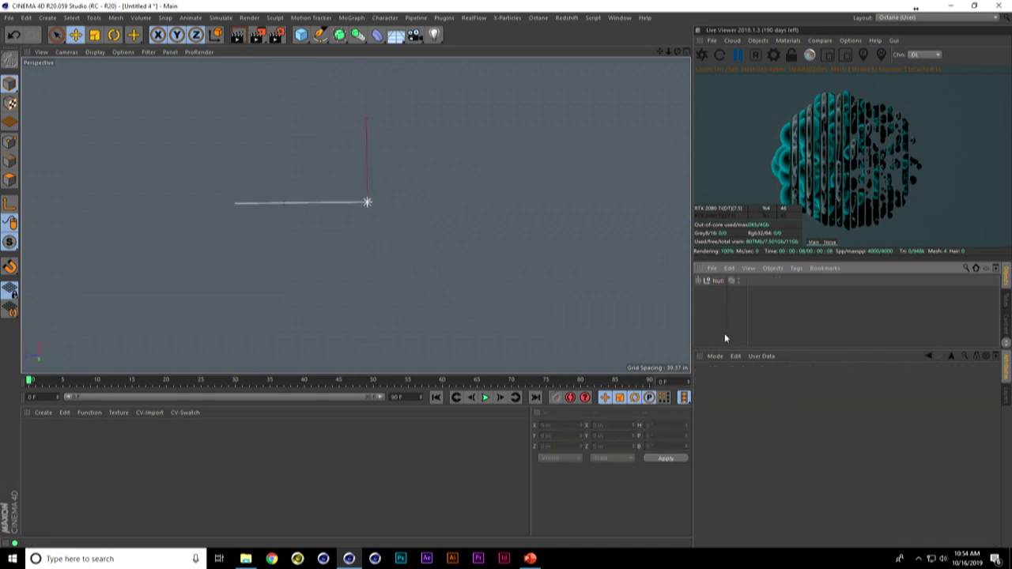
- Add a Cube and roughly stretch it larger along X, Y and Z
left_click(301, 34)
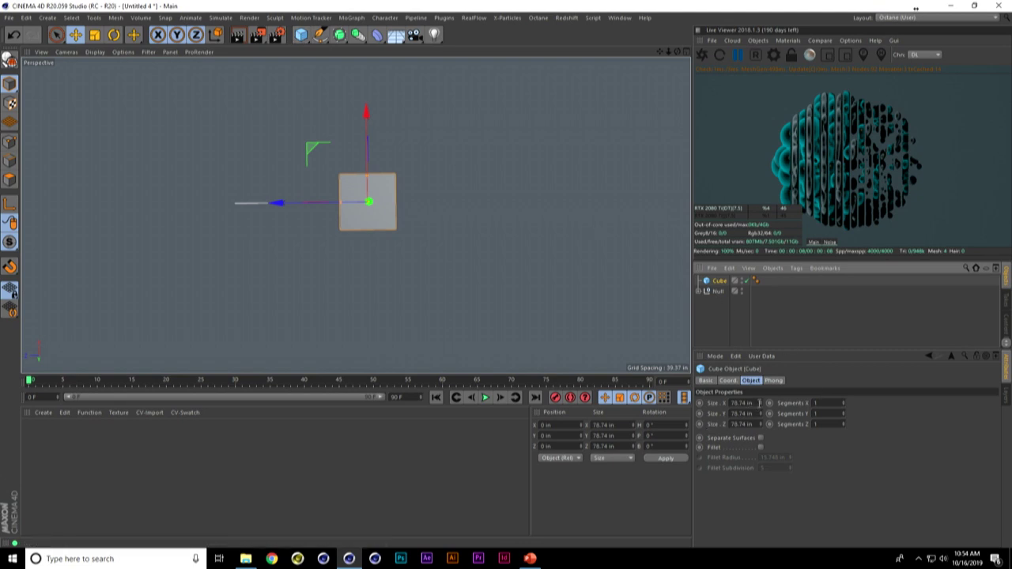
left_click_drag(764, 406, 773, 241)
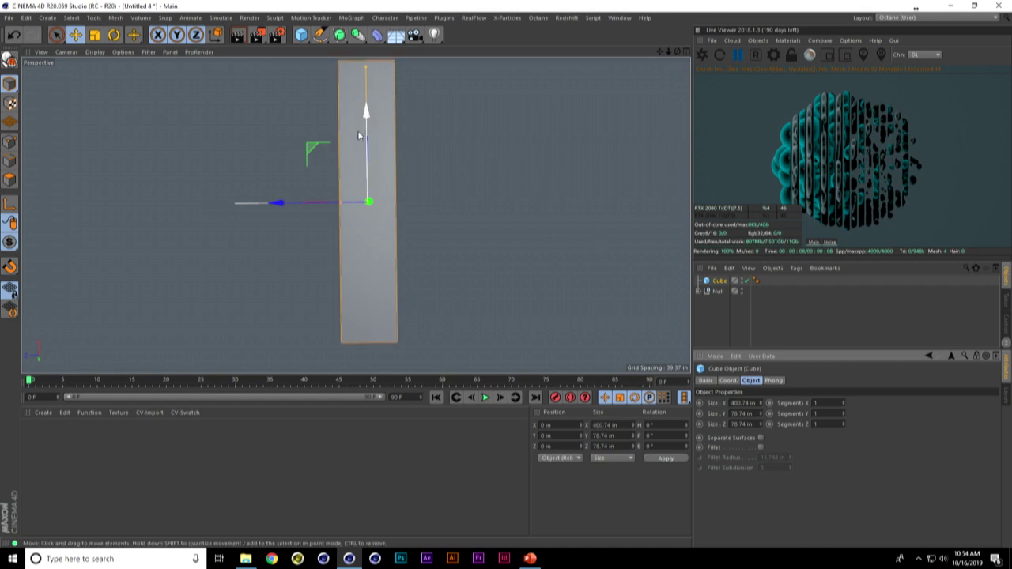
left_click_drag(366, 118, 368, 133)
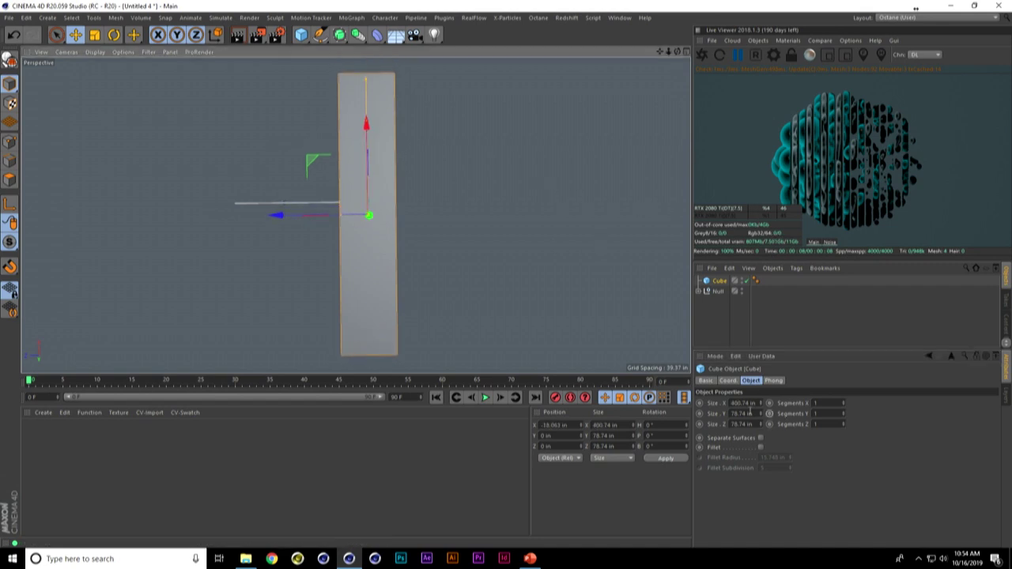
left_click_drag(763, 417, 757, 327)
left_click_drag(761, 425, 755, 4)
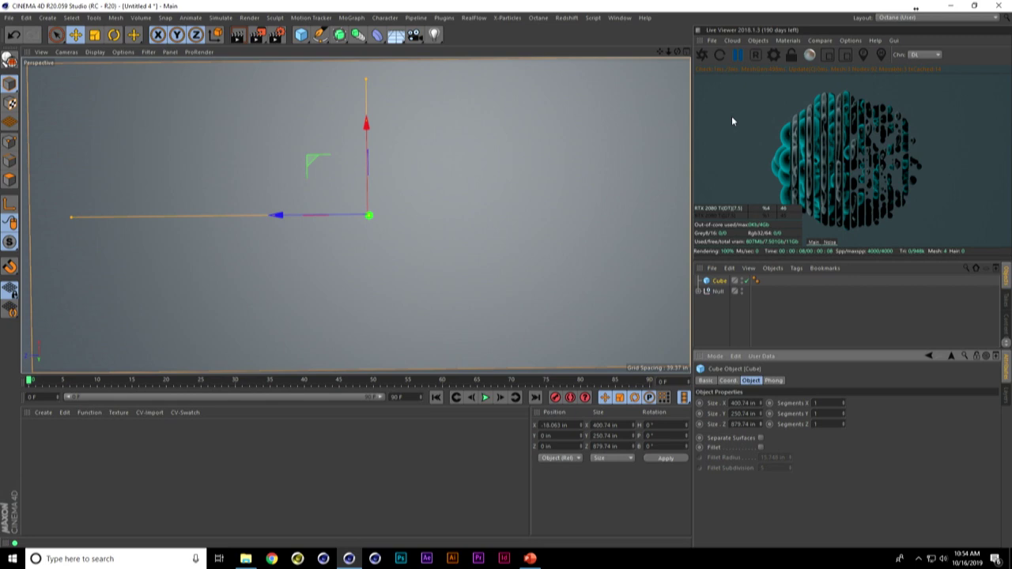
- Set the cube's size to 400 × 400 × 880 in
double_click(732, 403)
type("400")
key("Tab")
type("400")
key("Tab")
type("8")
type("80")
key("Return")
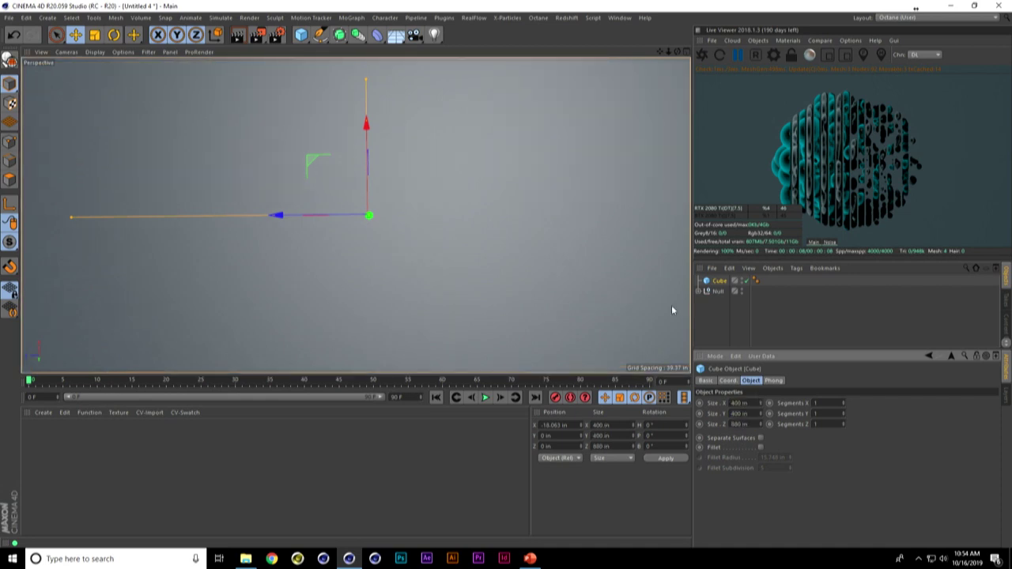
- Add a Volume Builder and a Volume Mesher from the Volume menu
left_click(141, 17)
left_click(154, 31)
left_click(142, 18)
left_click(157, 61)
- Nest the Cube inside the Volume Builder to form a meshed box
left_click_drag(721, 305, 728, 284)
left_click(729, 300)
left_click(729, 301)
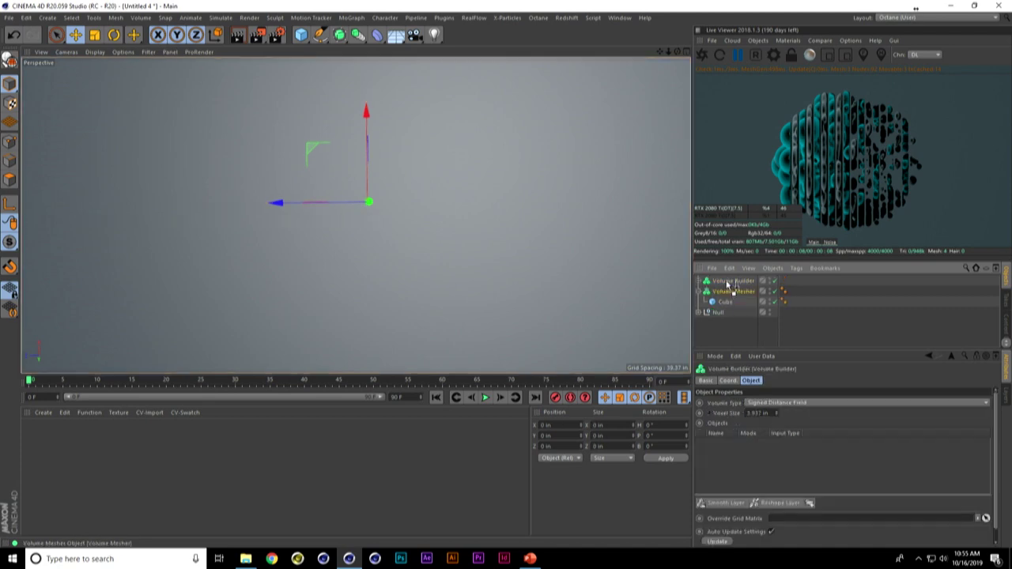
left_click(735, 291)
left_click(699, 313)
left_click(794, 332)
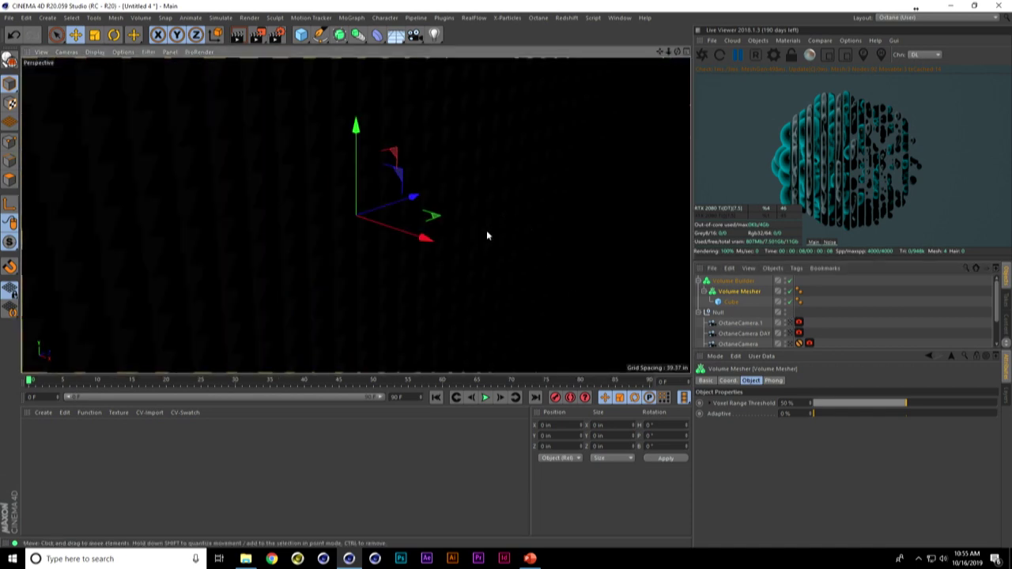
left_click_drag(485, 233, 325, 242, "alt")
left_click_drag(395, 288, 472, 181, "alt")
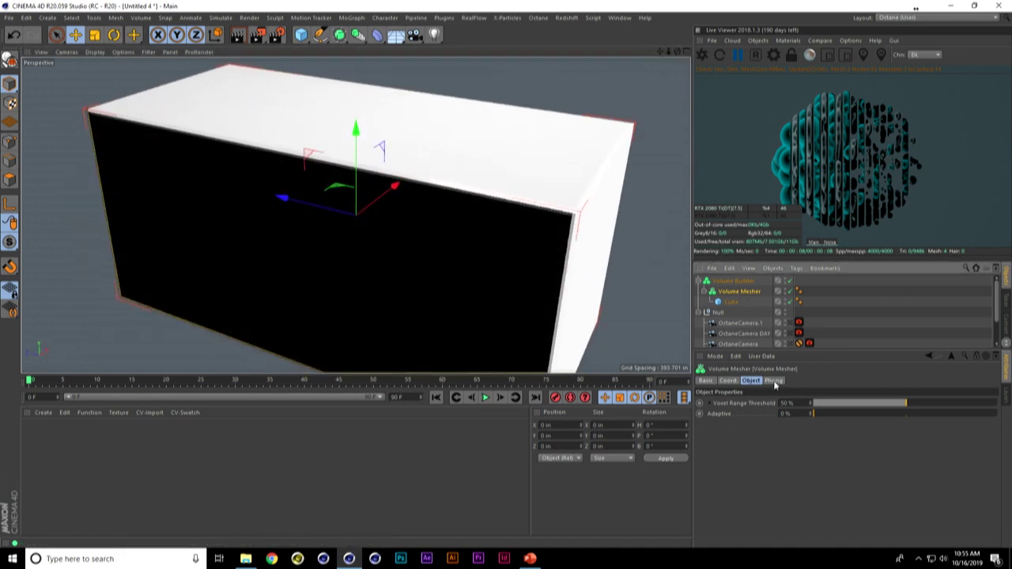
- Change the Volume Builder's Volume Type to Fog
left_click(735, 281)
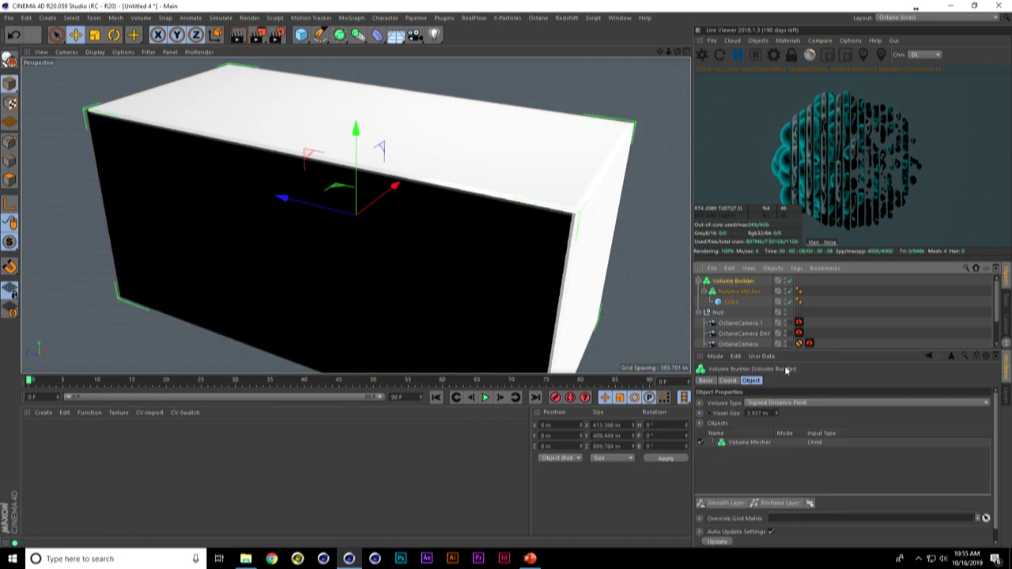
left_click(771, 403)
left_click(766, 424)
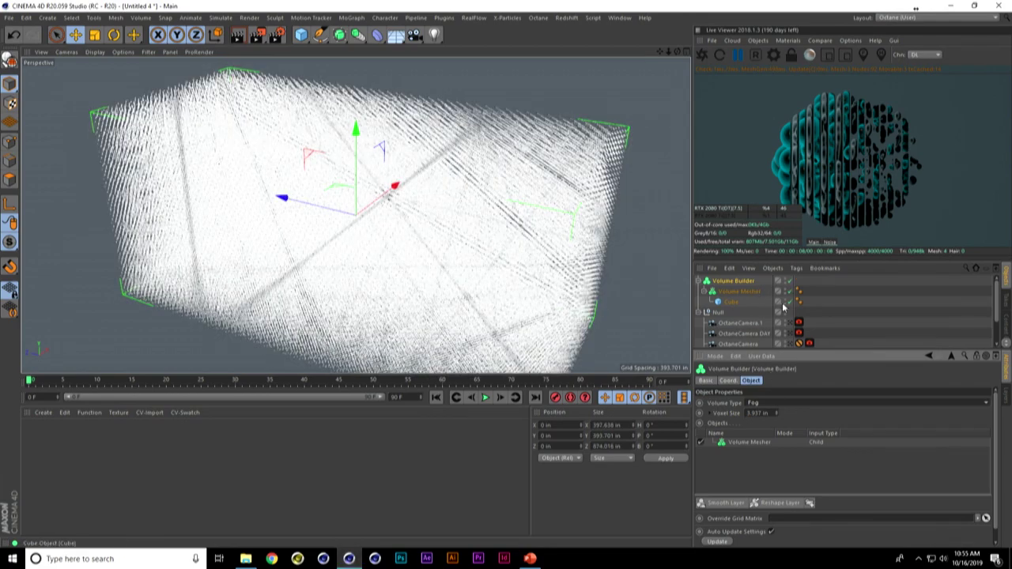
left_click_drag(538, 219, 578, 281, "alt")
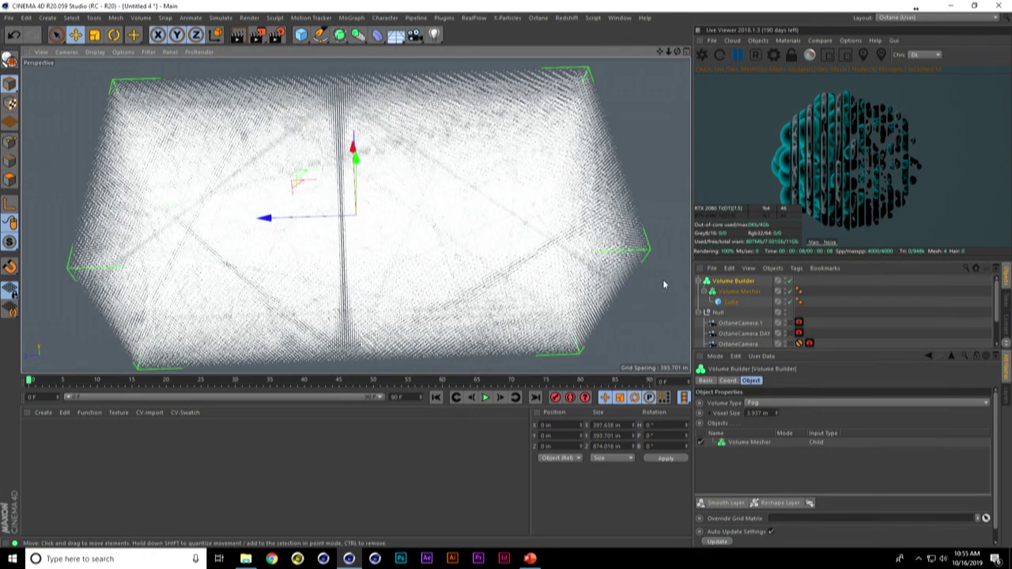
- Place the Volume Builder under the Volume Mesher and collapse the camera Null
left_click(735, 291)
mouse_move(732, 280)
left_mouse_down()
mouse_move(734, 309)
mouse_move(731, 283)
left_mouse_up()
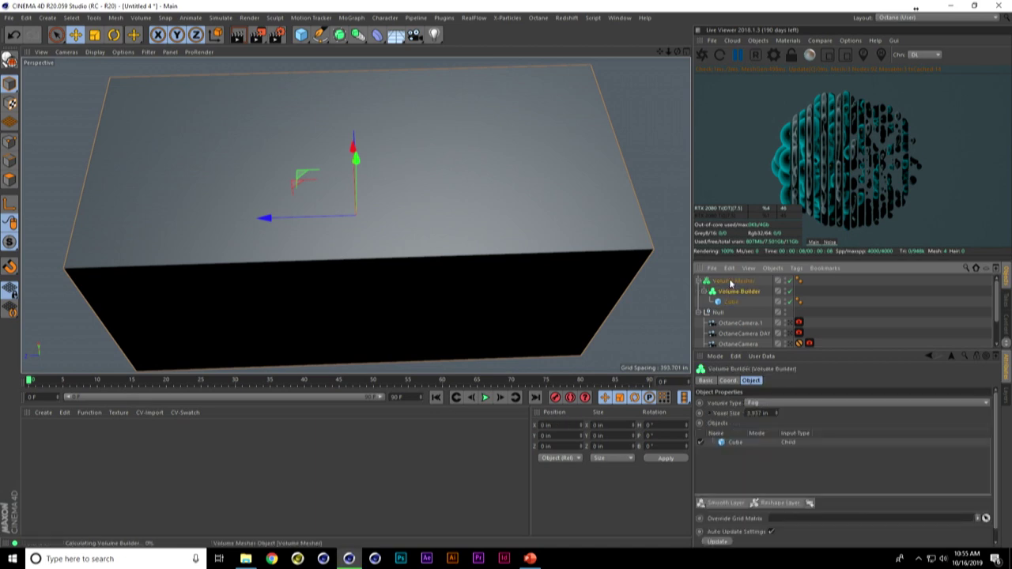
left_click(731, 281)
left_click_drag(649, 286, 601, 237, "alt")
left_click(788, 282)
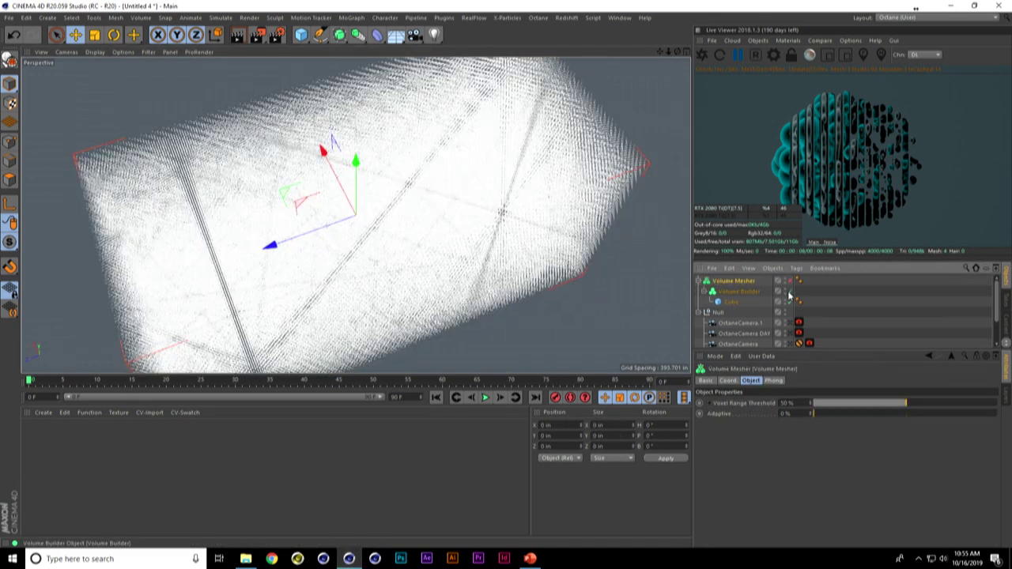
left_click(789, 282)
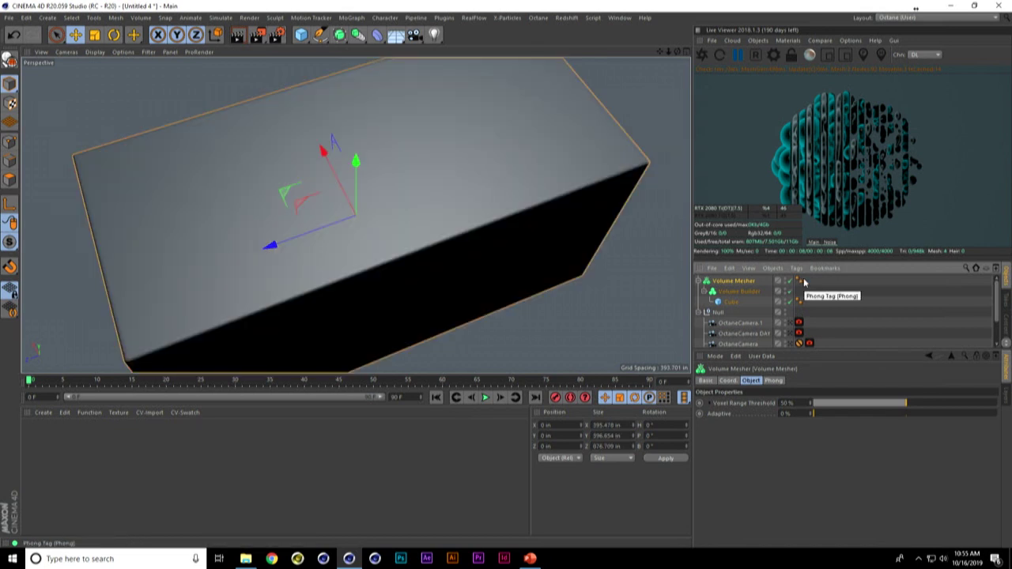
left_click(699, 313)
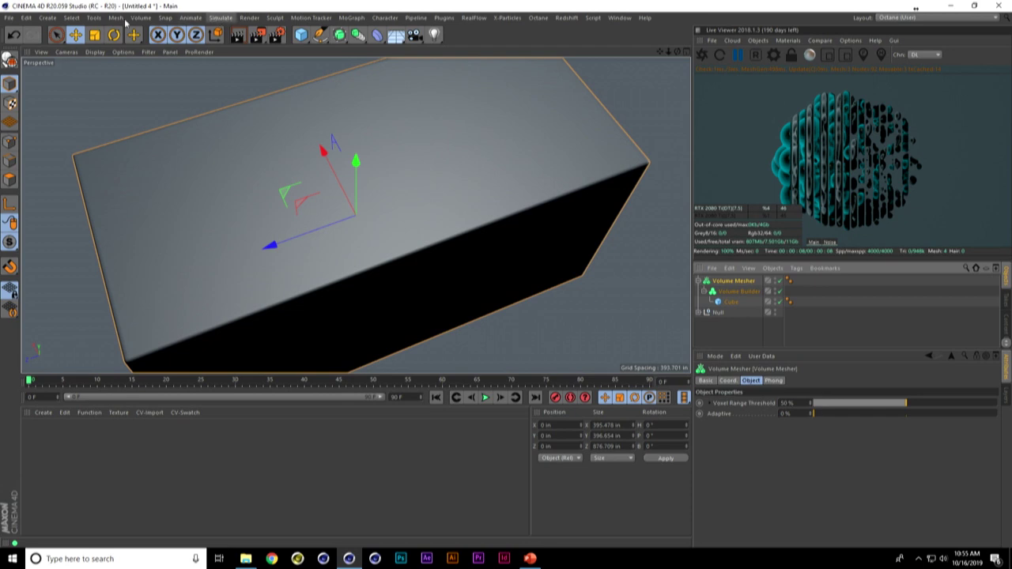
- Add a Shader Field from the Create > Field menu
left_click(48, 17)
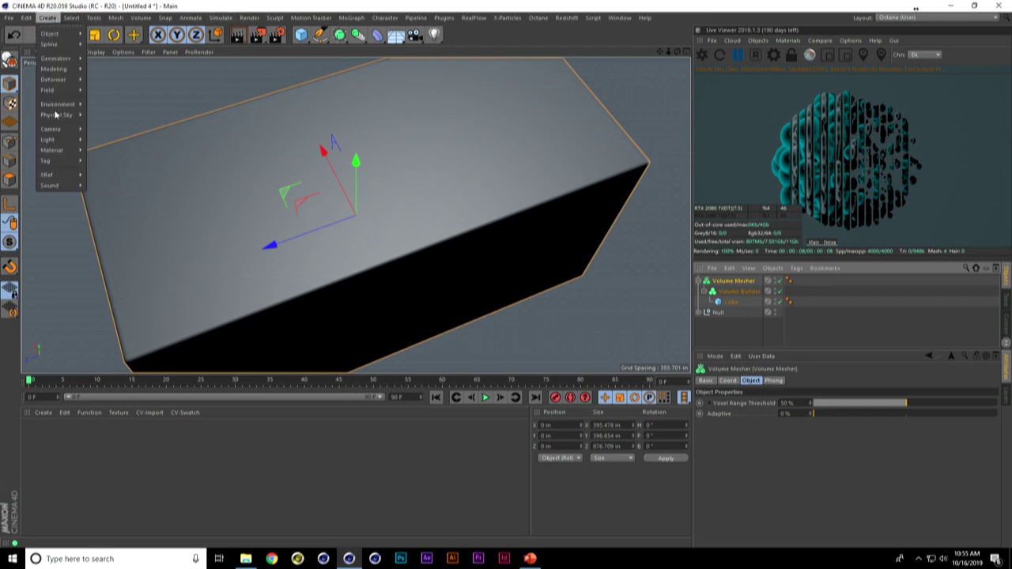
mouse_move(49, 89)
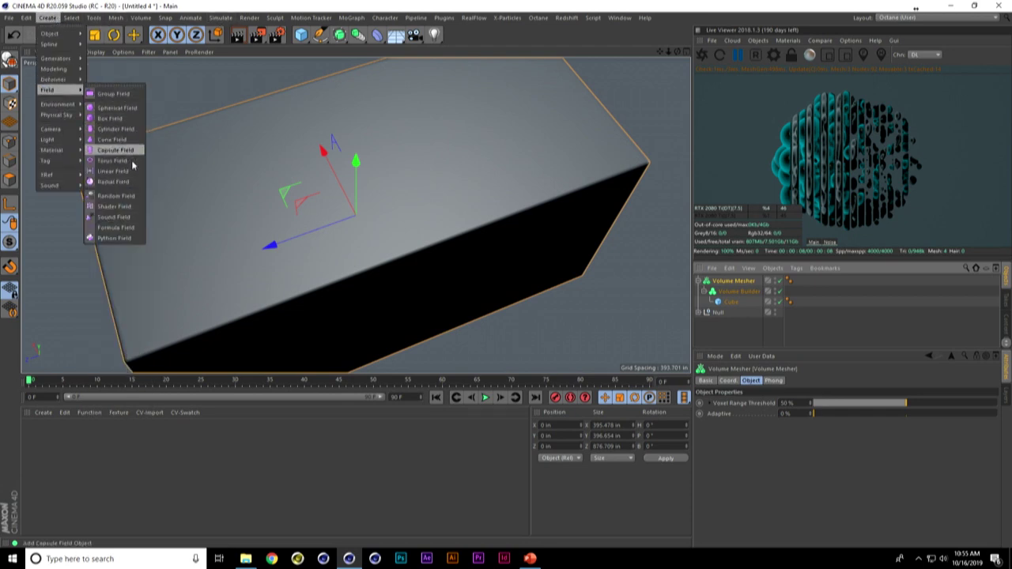
left_click(115, 206)
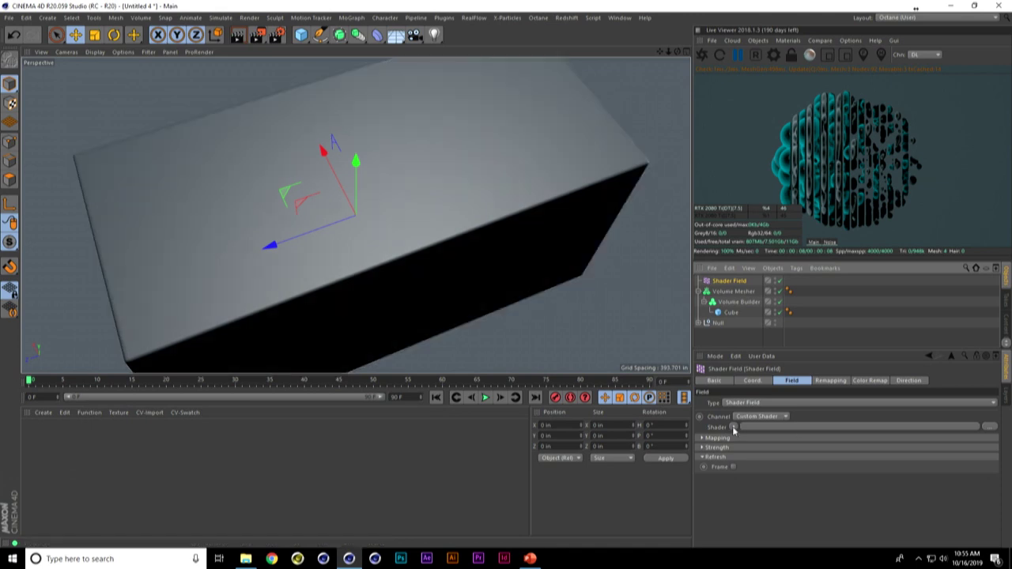
- Assign a Layer shader to the Shader Field and show its settings
left_click(733, 427)
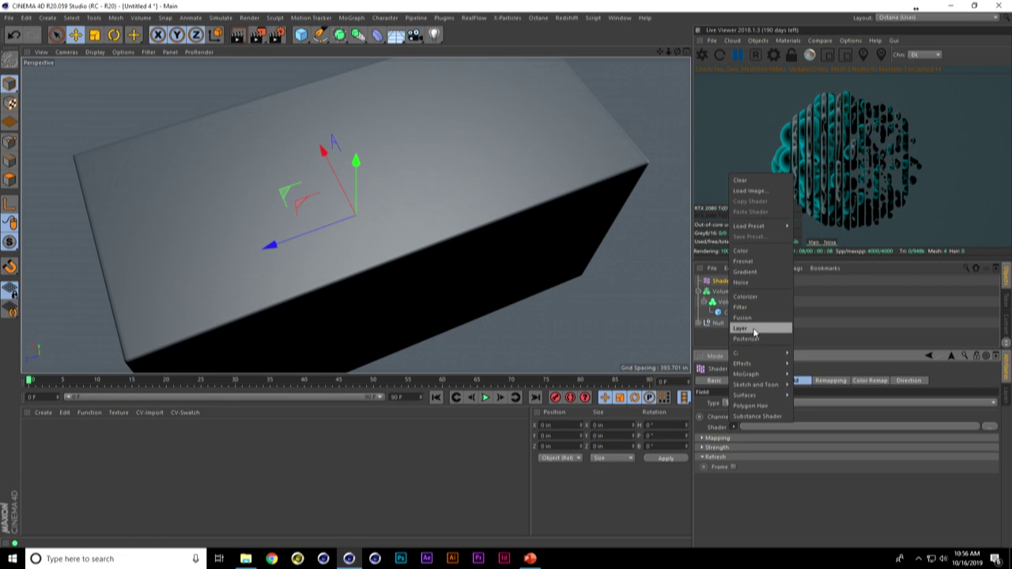
left_click(755, 329)
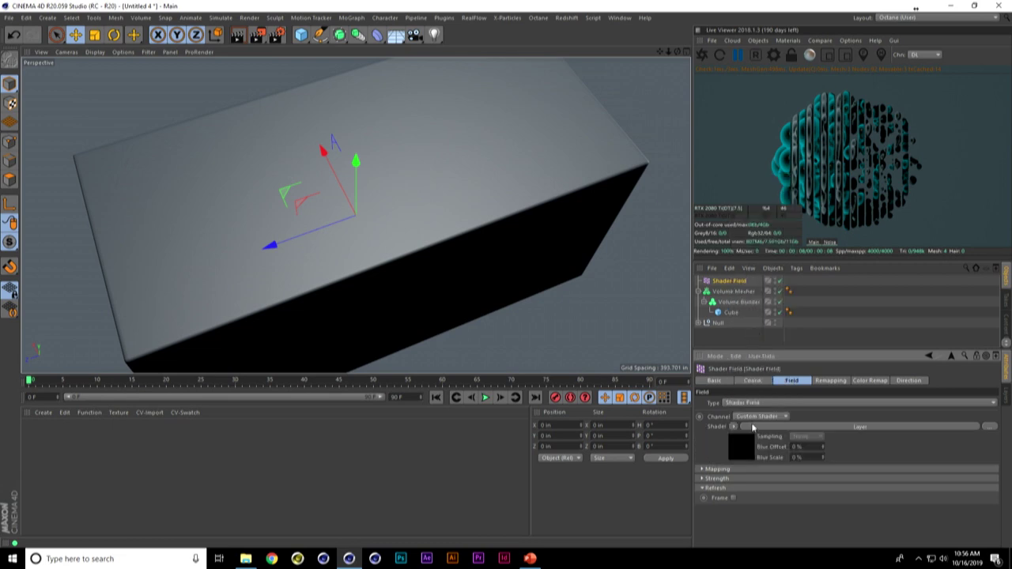
left_click(741, 459)
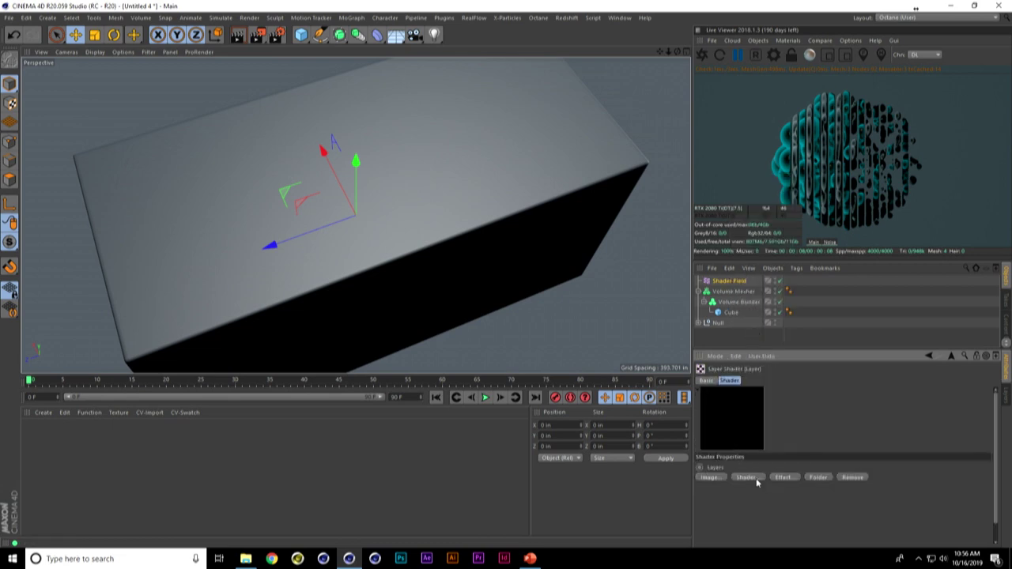
- Add a Noise layer to the Layer shader with Turbulence noise type
left_click(756, 477)
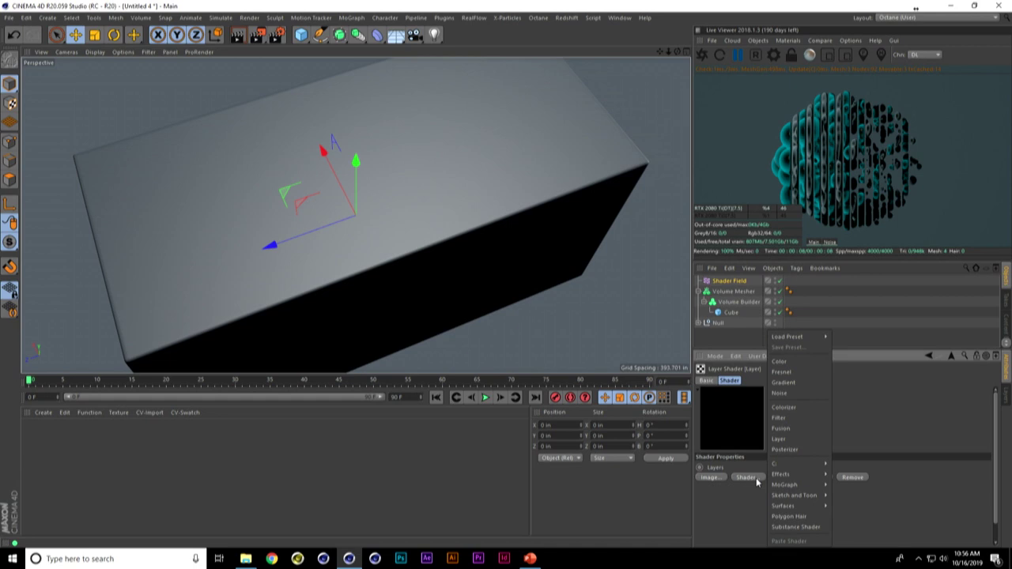
left_click(781, 393)
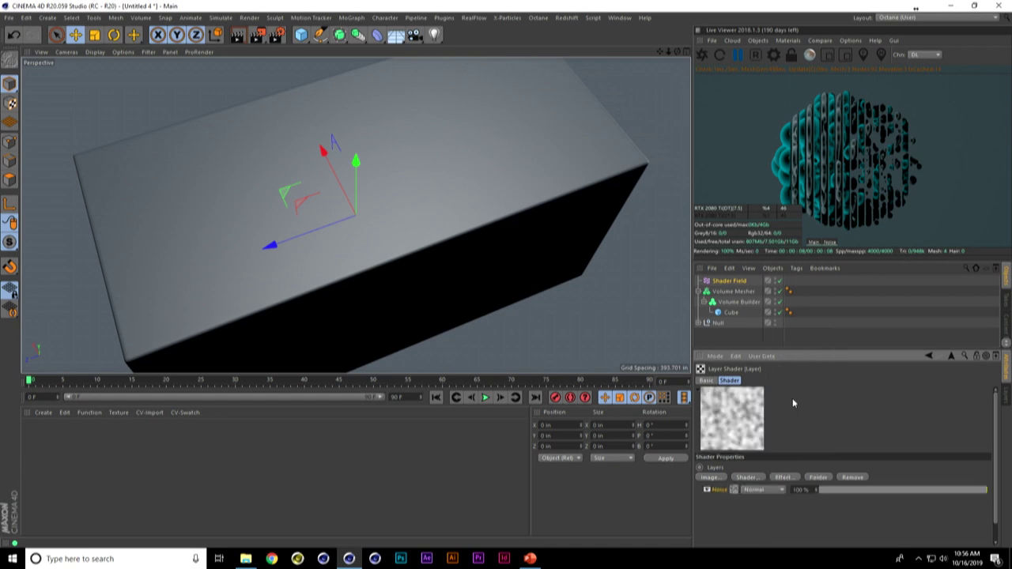
left_click(738, 493)
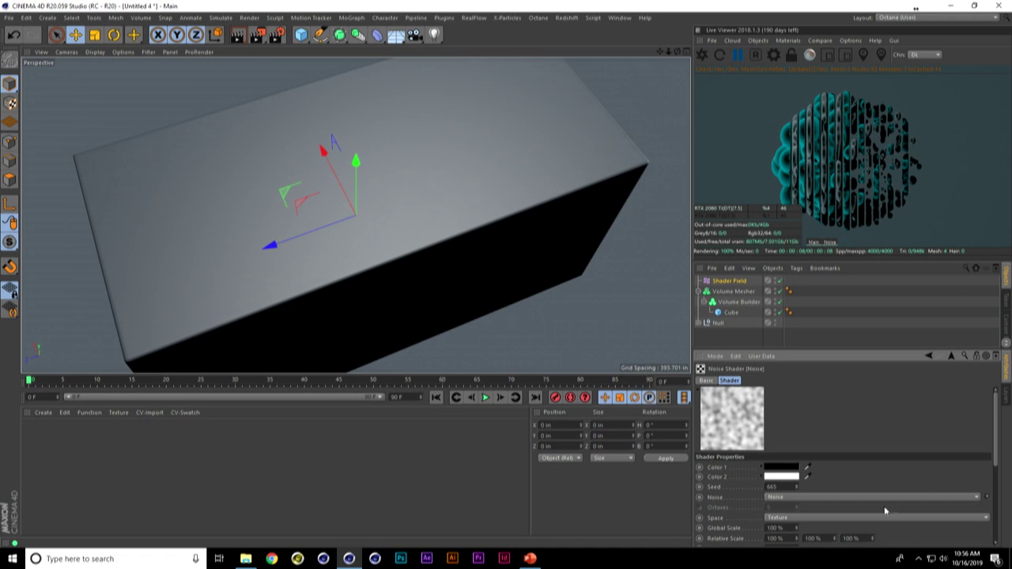
left_click(977, 497)
left_click(811, 389)
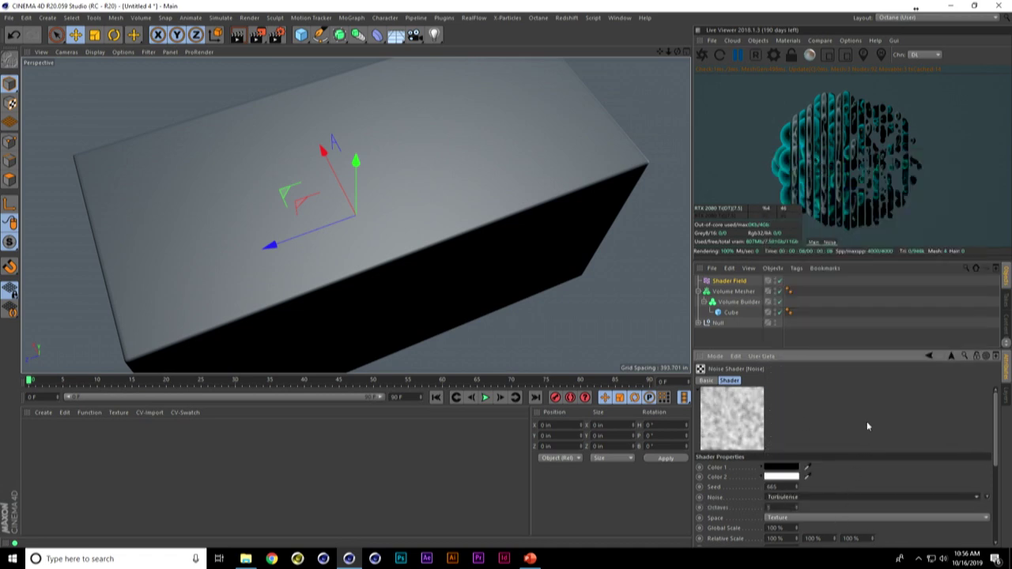
- Set the noise Global Scale to 500% and Relative Scale to 10%
left_click_drag(858, 351, 859, 341)
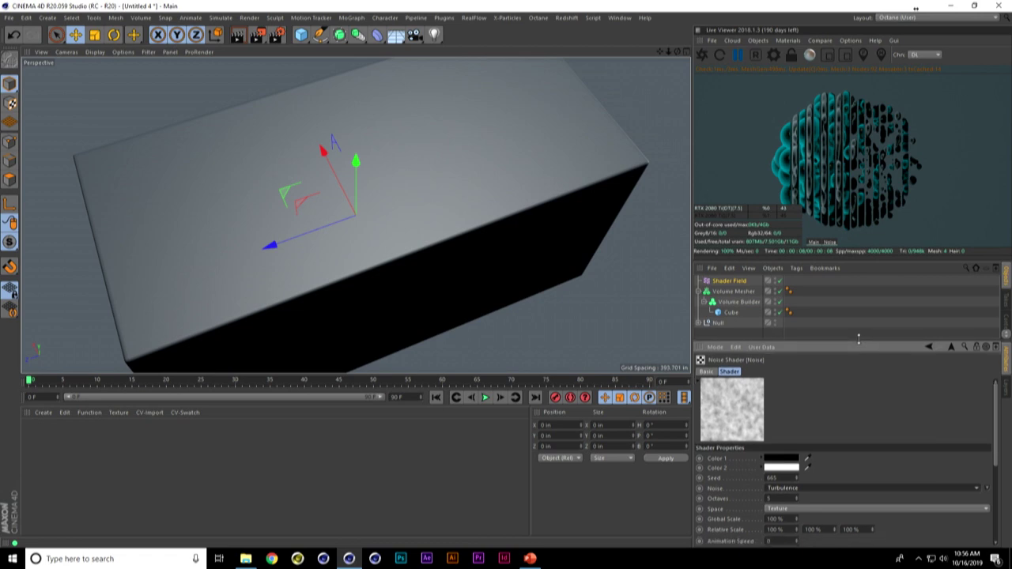
double_click(779, 517)
type("1000")
key("Tab")
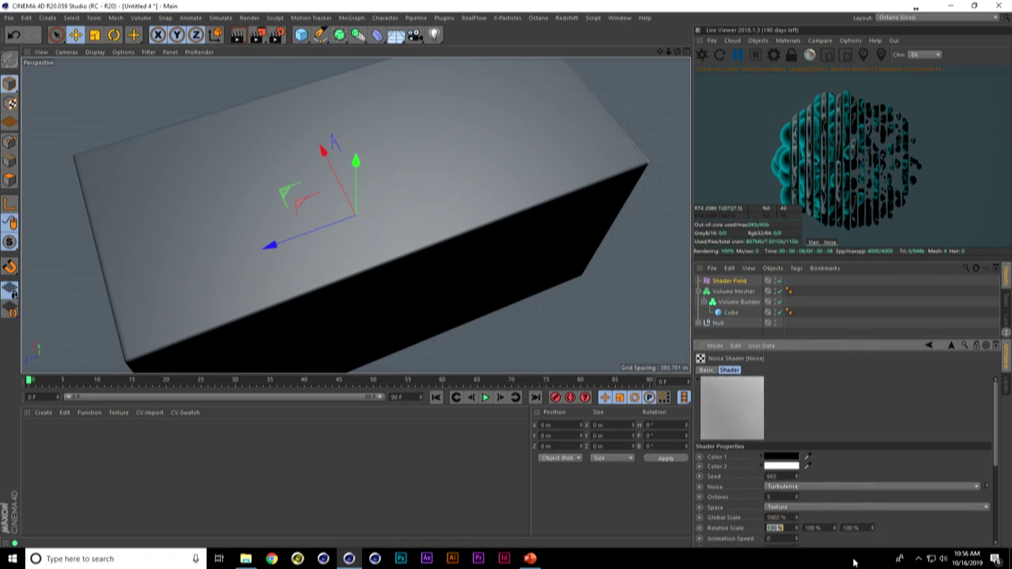
double_click(788, 516)
type("500")
key("Tab")
type("10")
key("Return")
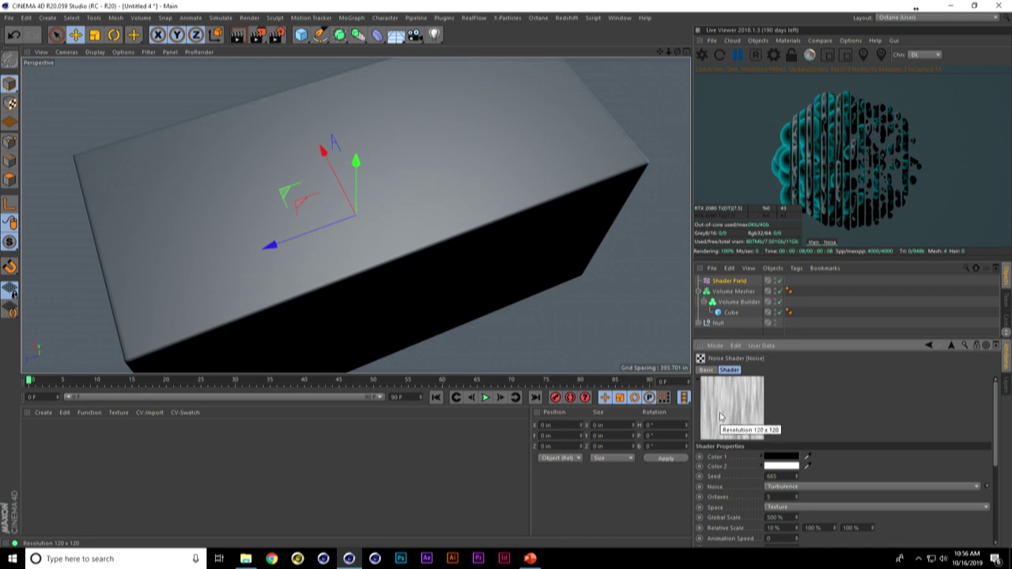
left_click(951, 345)
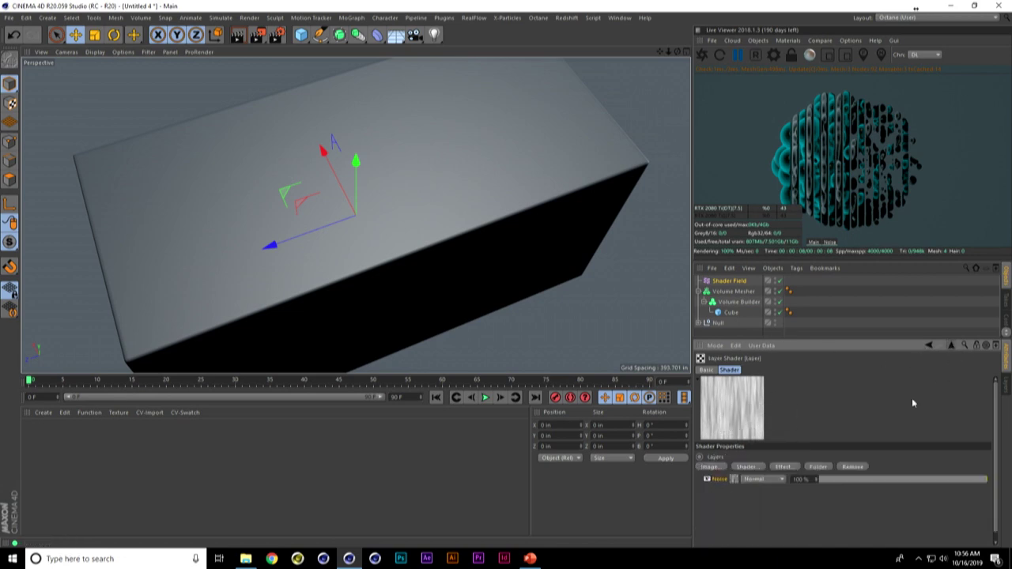
- Add a Distort effect layer with 100% strength above the Noise layer
left_click(784, 467)
left_click(835, 542)
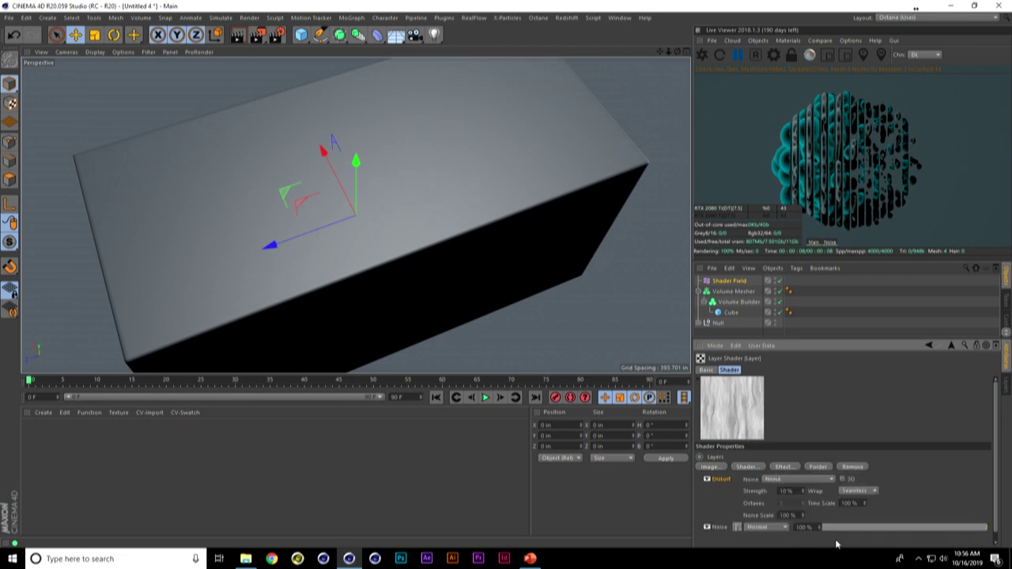
double_click(796, 491)
key("BackSpace")
type("100")
key("Return")
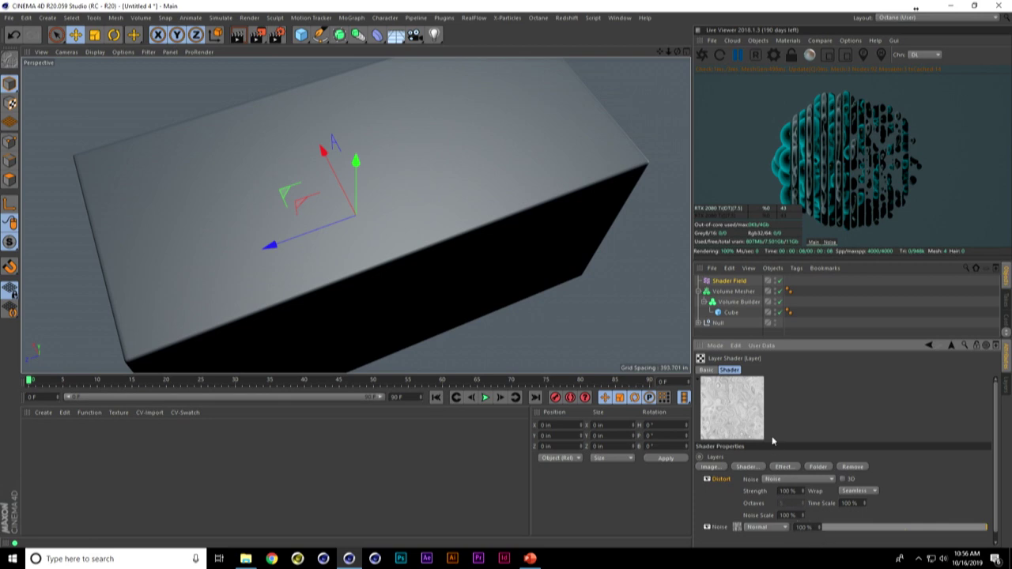
- Add the Shader Field to the Volume Builder's Objects list
left_click(732, 291)
left_click(738, 301)
mouse_move(729, 281)
left_mouse_down()
mouse_move(734, 445)
mouse_move(734, 432)
left_mouse_up()
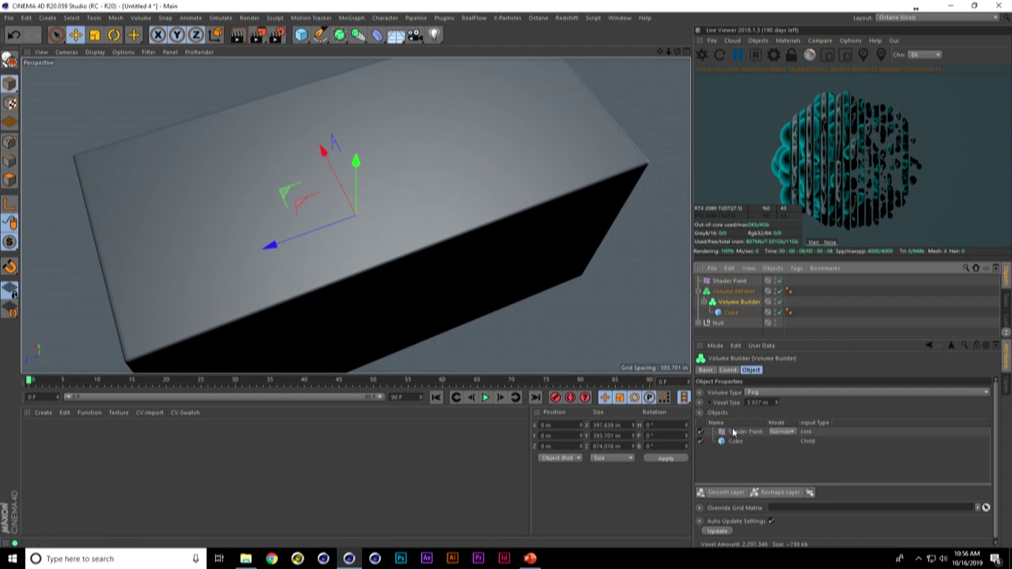
- Try Subtract blending on the Shader Field and toggle Volume Type to SDF and back to Fog
left_click(787, 434)
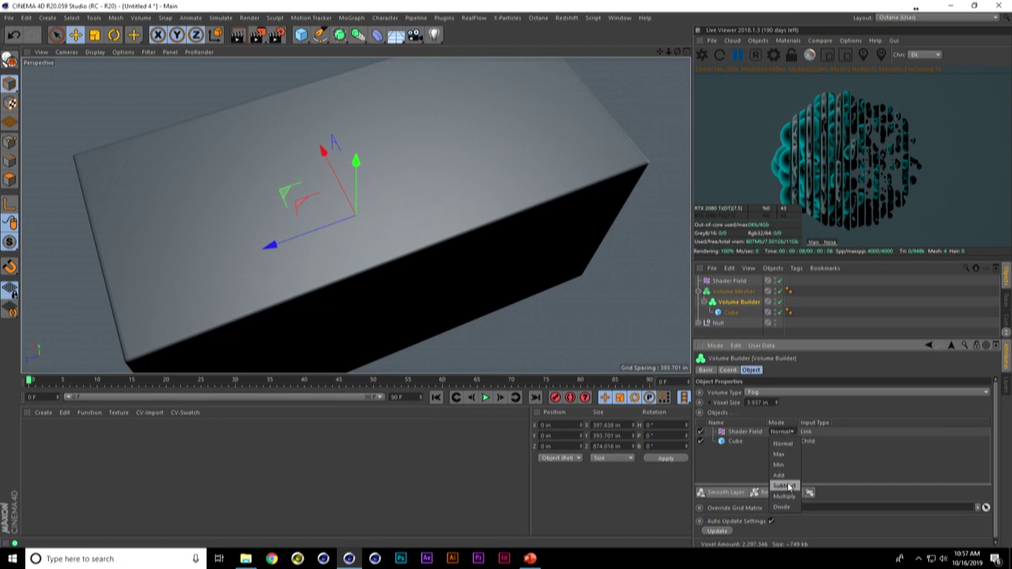
left_click(789, 486)
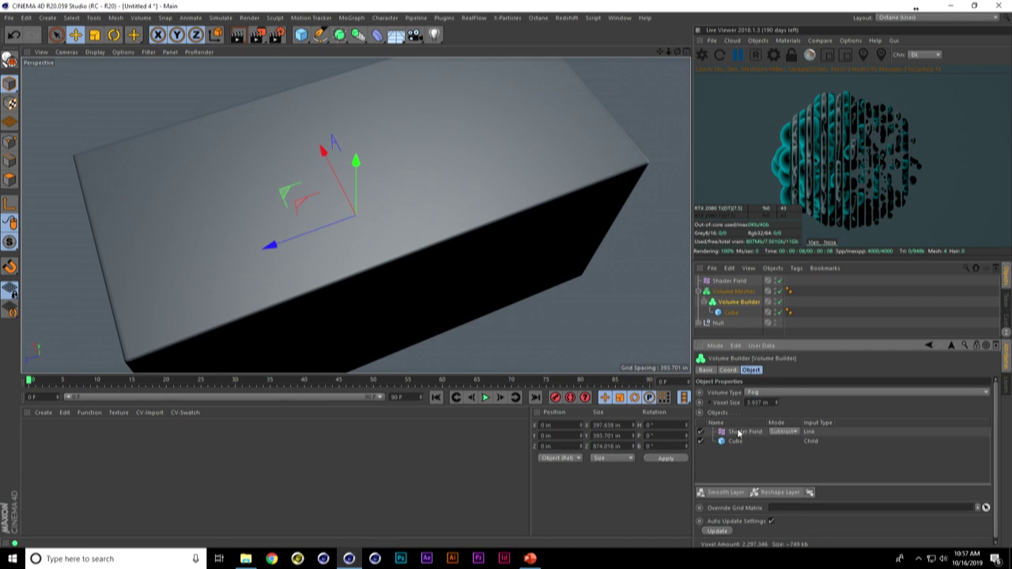
left_click(728, 281)
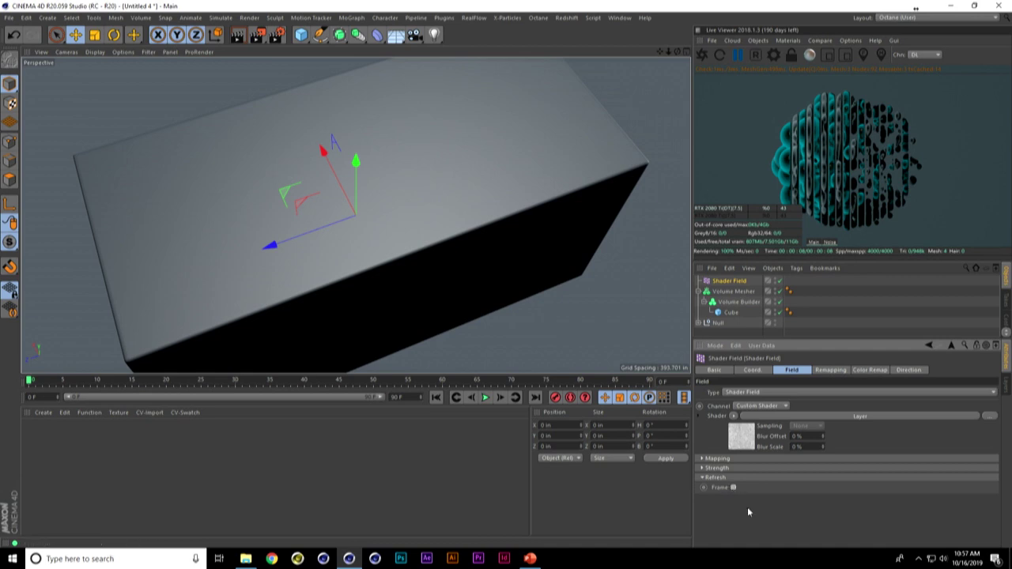
left_click(728, 291)
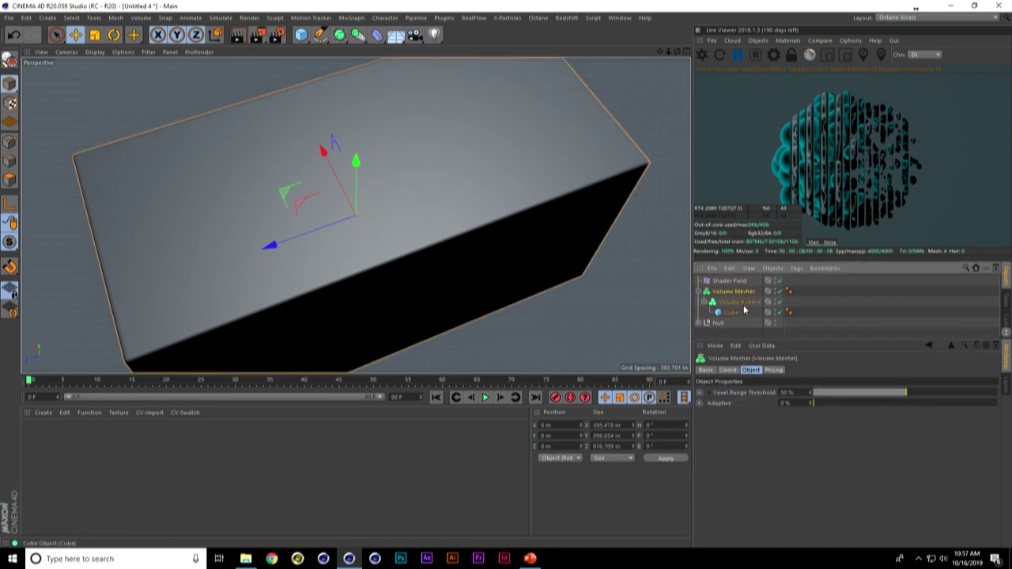
left_click(738, 302)
left_click(774, 390)
left_click(775, 401)
left_click(775, 393)
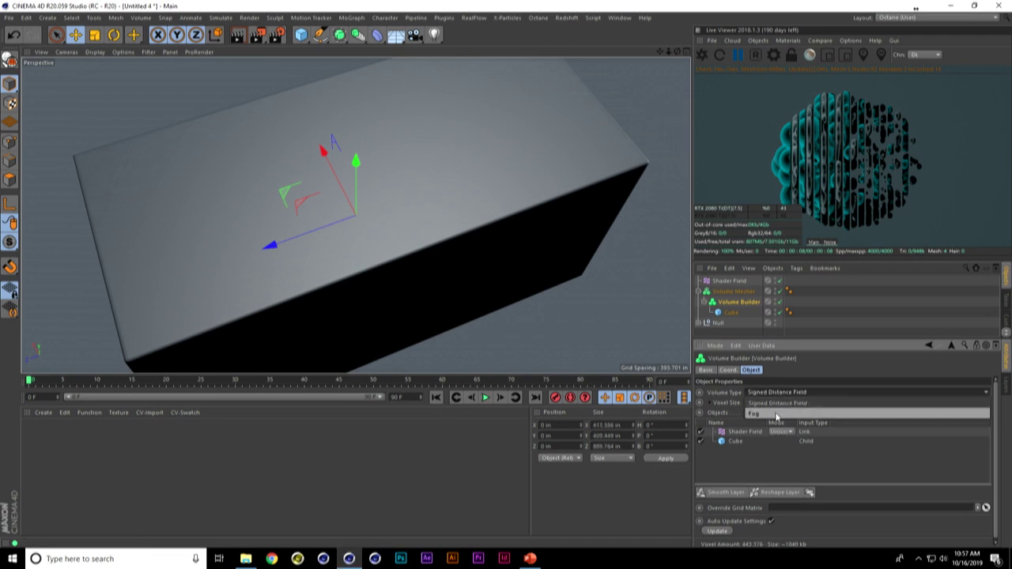
left_click(778, 414)
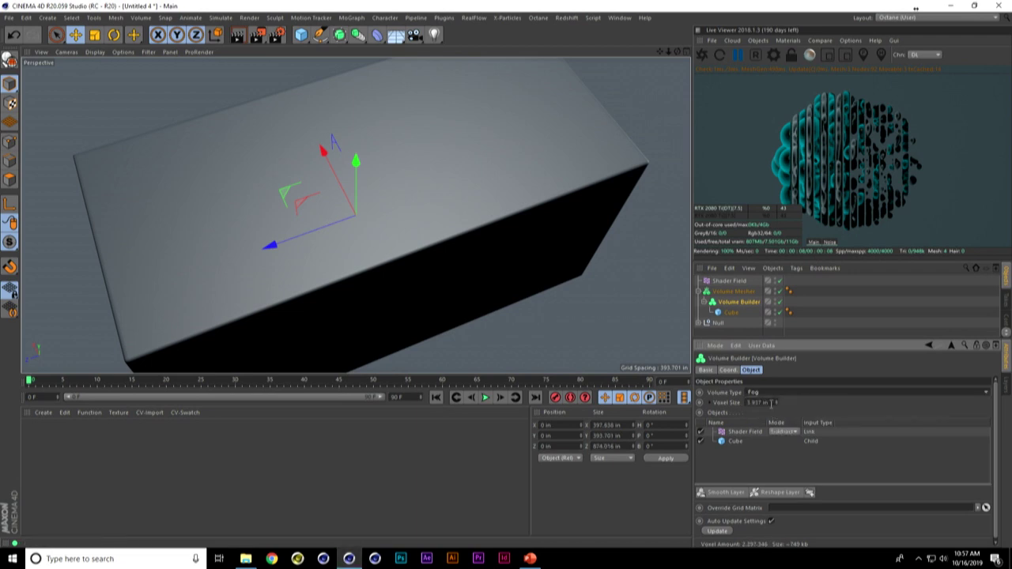
- Set Voxel Size to 2 in and the Shader Field mode to Multiply
double_click(759, 403)
type("2")
key("Return")
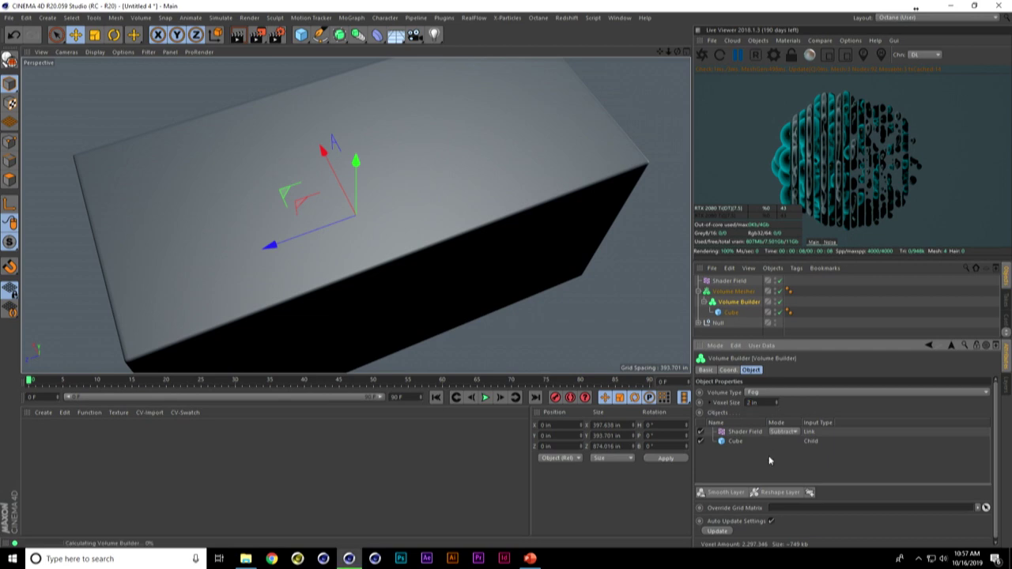
left_click(743, 431)
left_click(783, 432)
left_click(785, 496)
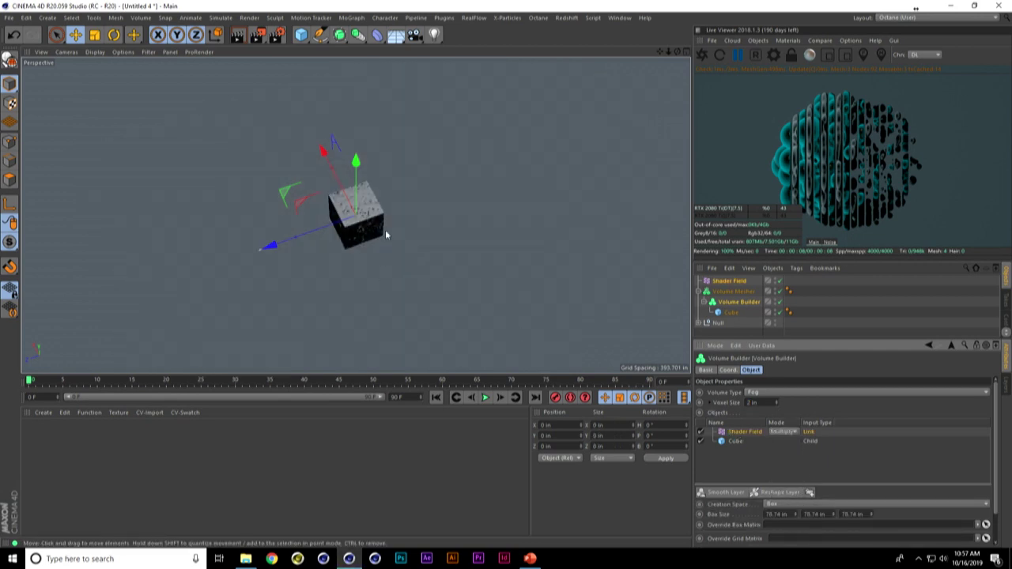
scroll(391, 238, "up", 8)
left_click_drag(329, 172, 275, 182, "alt")
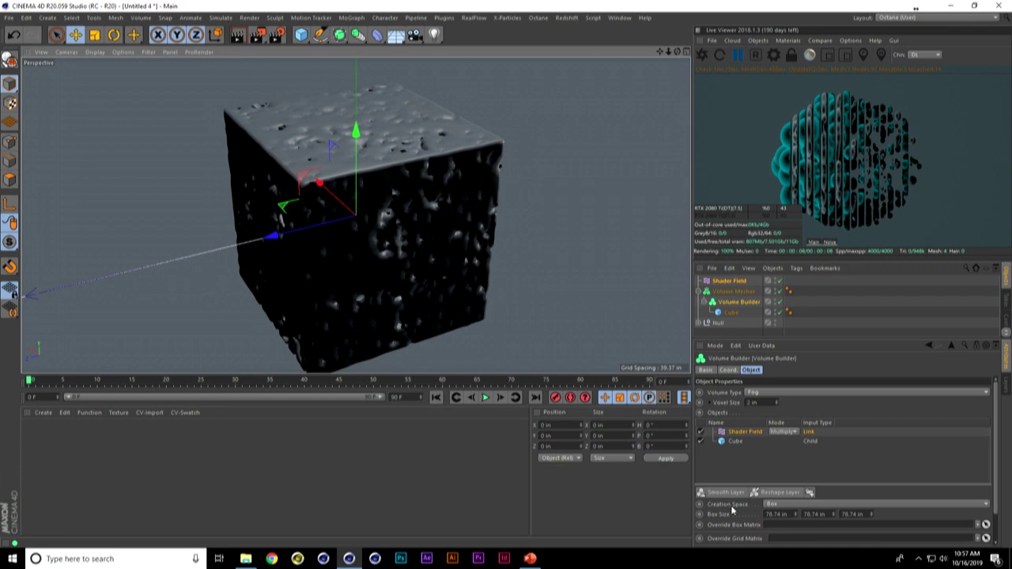
- Set Creation Space to Objects and view the full mesh from the Volume Mesher
left_click(783, 506)
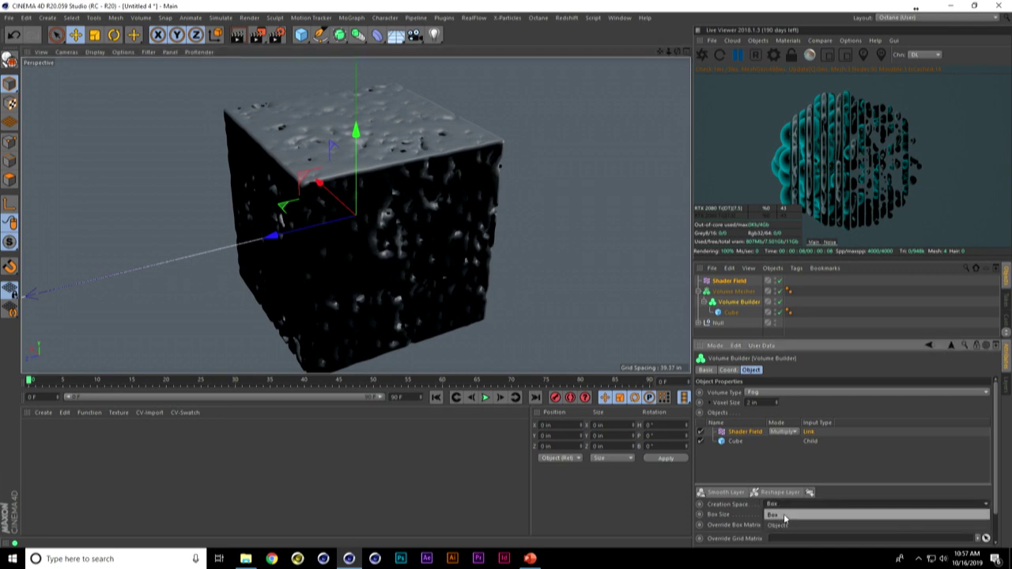
left_click(784, 517)
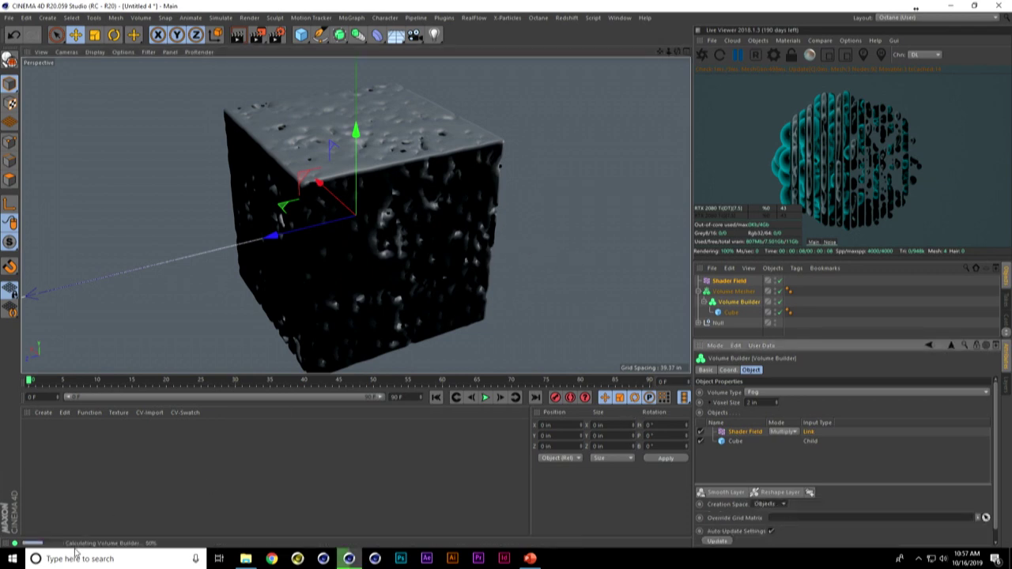
left_click(514, 244)
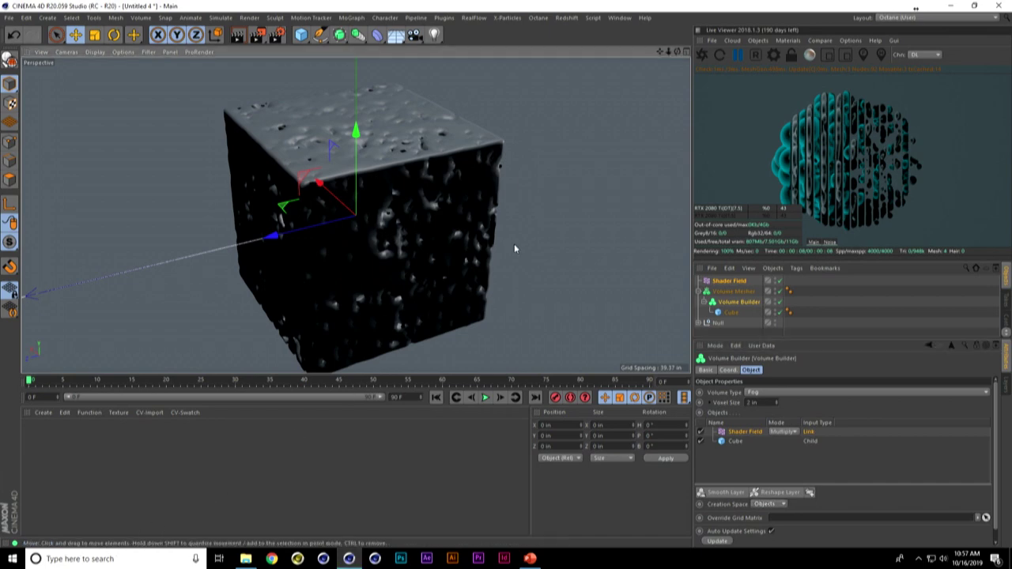
scroll(443, 238, "down", 10)
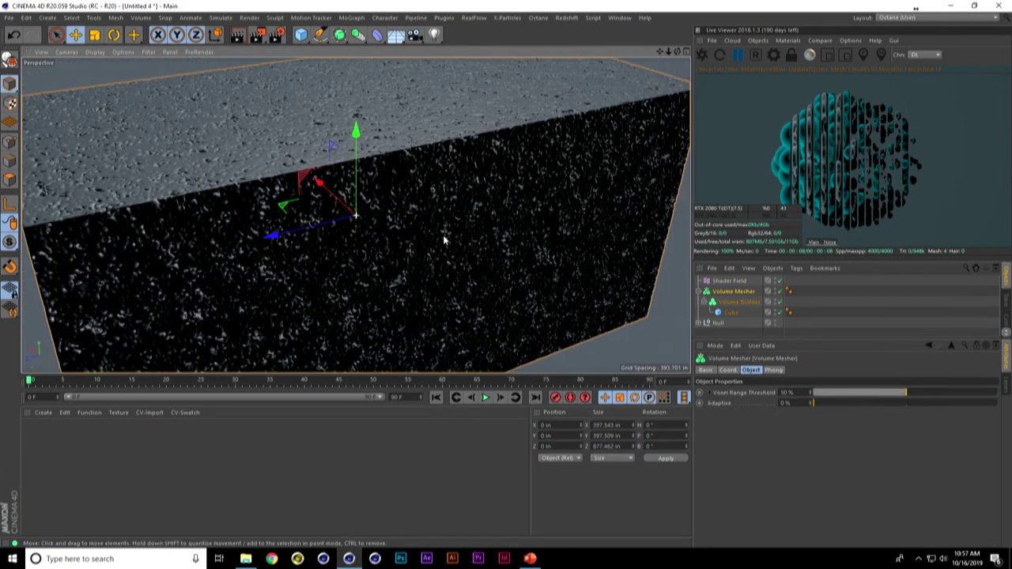
- Raise the Shader Field's noise Global Scale to 2000%
left_click_drag(445, 261, 418, 284, "alt")
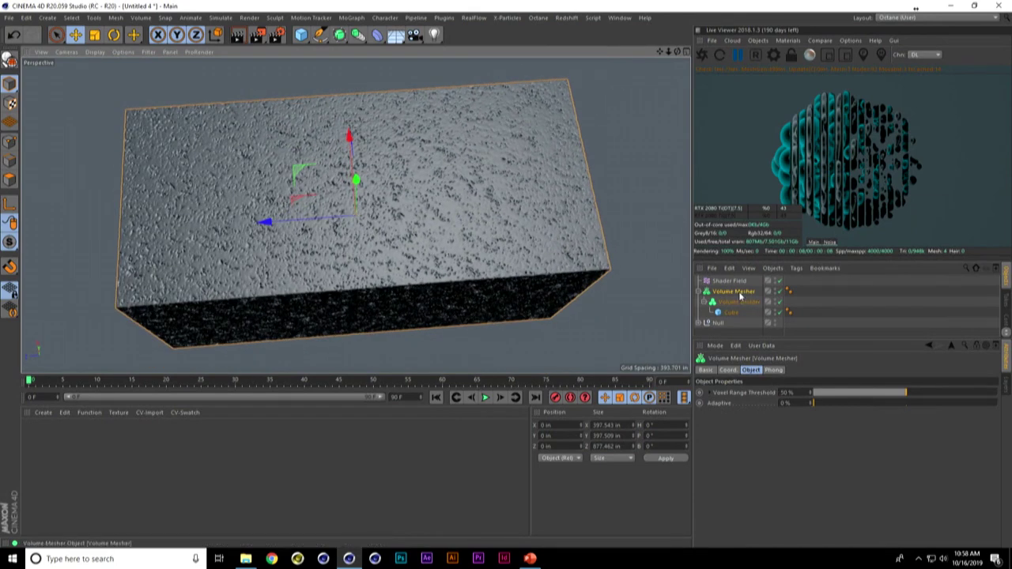
left_click(728, 280)
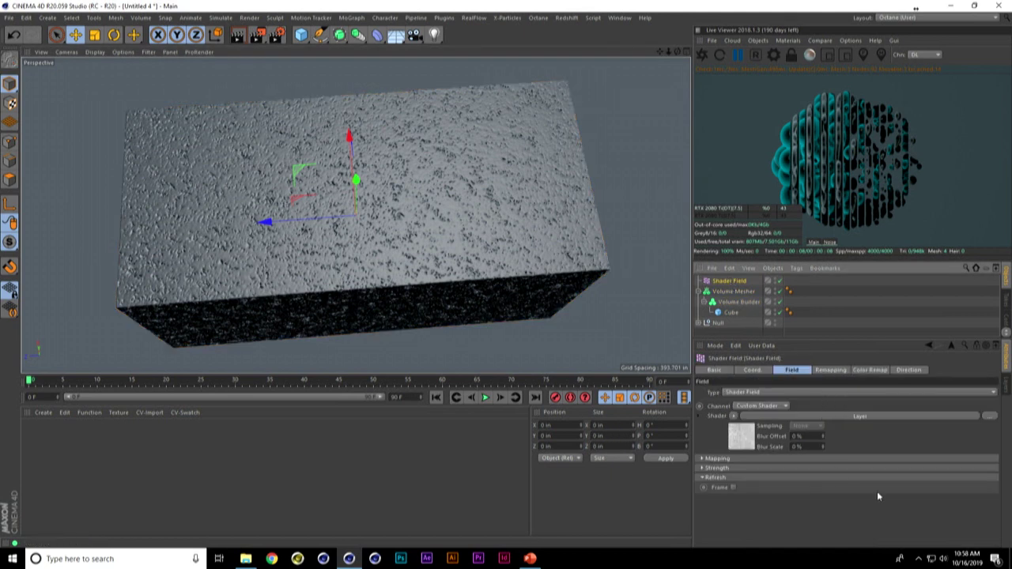
left_click(754, 440)
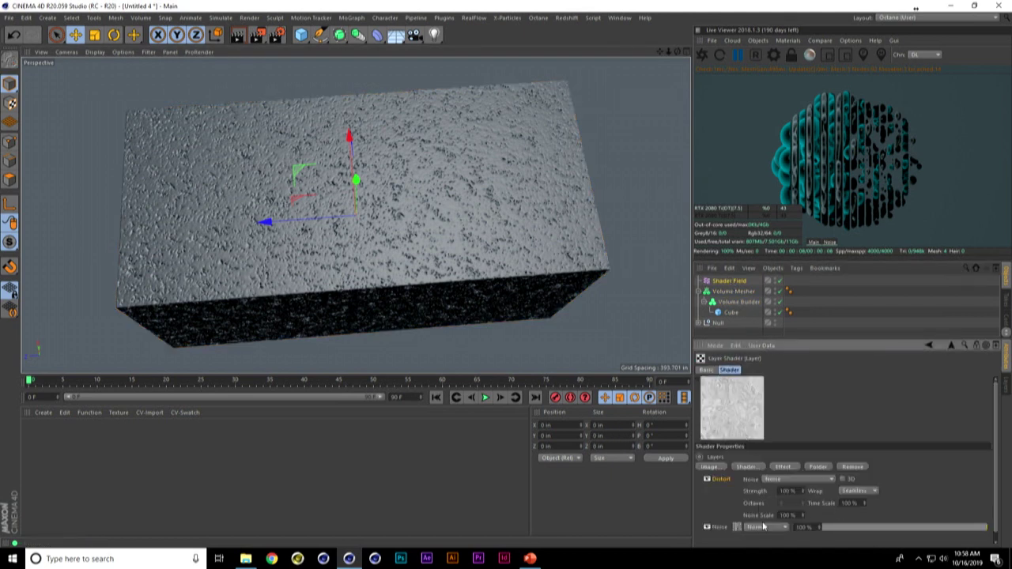
left_click(737, 527)
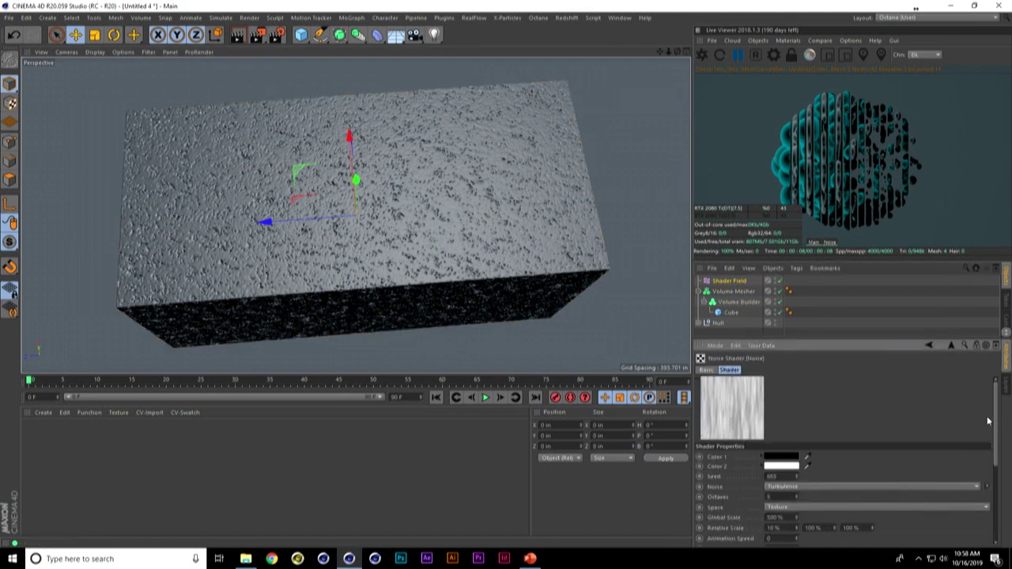
scroll(918, 485, "down", 3)
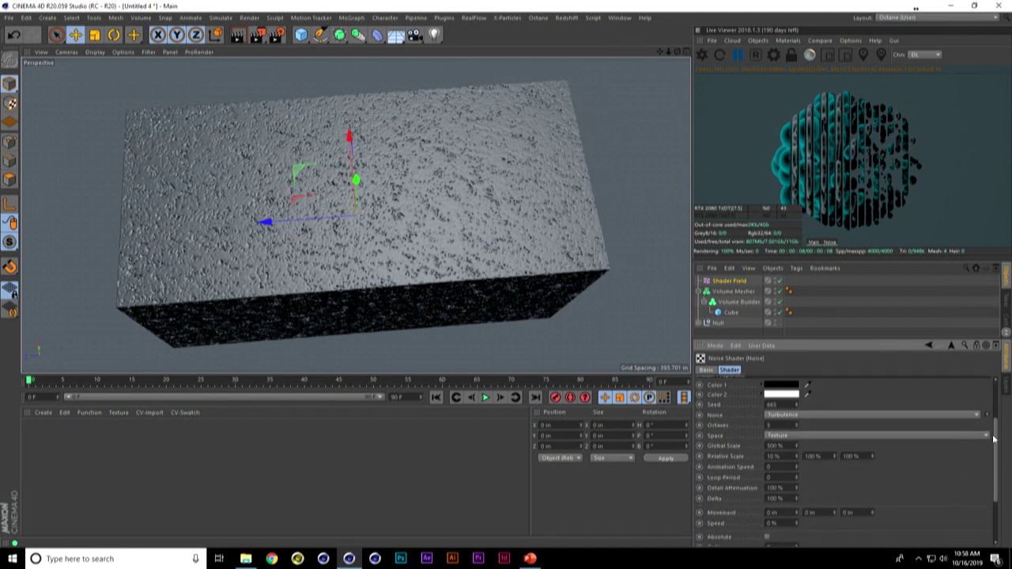
scroll(993, 440, "down", 3)
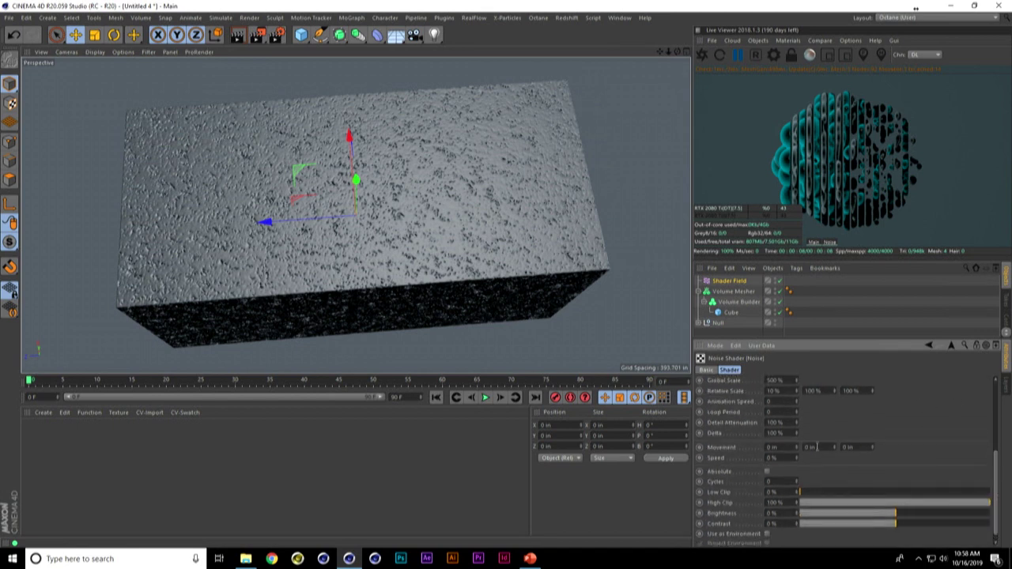
left_click(788, 380)
key("BackSpace")
type("2000")
key("Return")
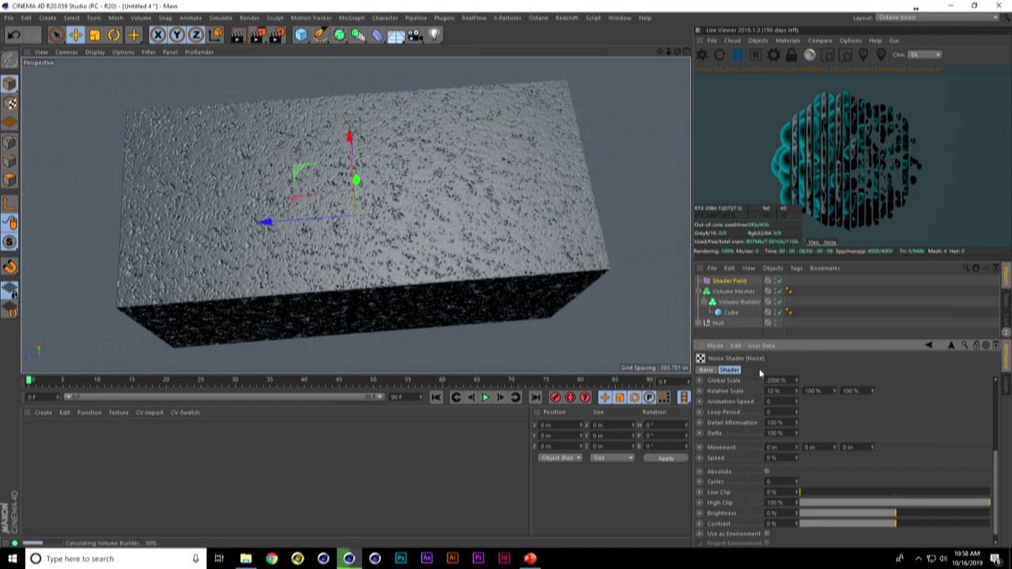
- Increase the Volume Builder's Voxel Size to 5 in
left_click(739, 305)
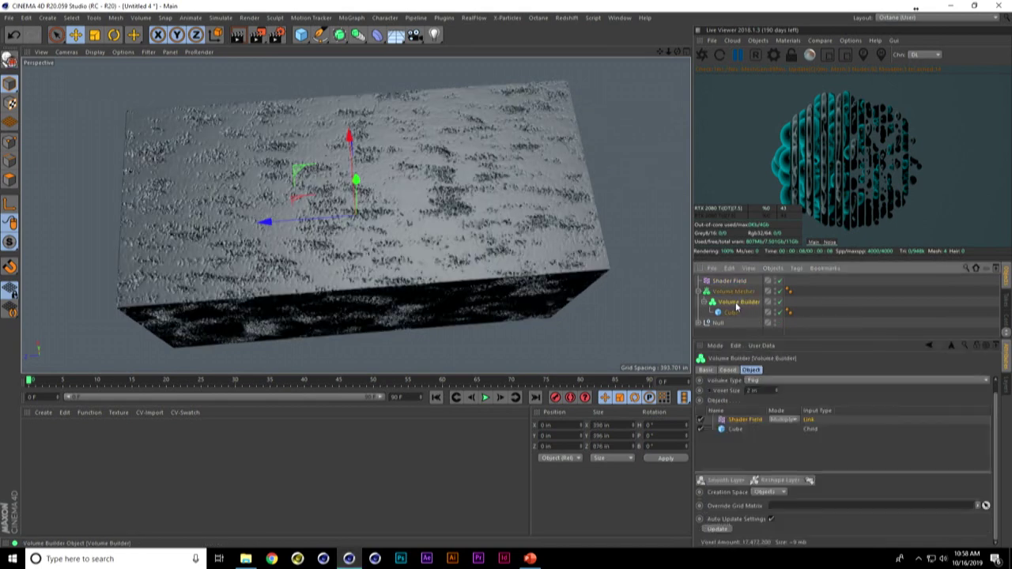
left_click(753, 391)
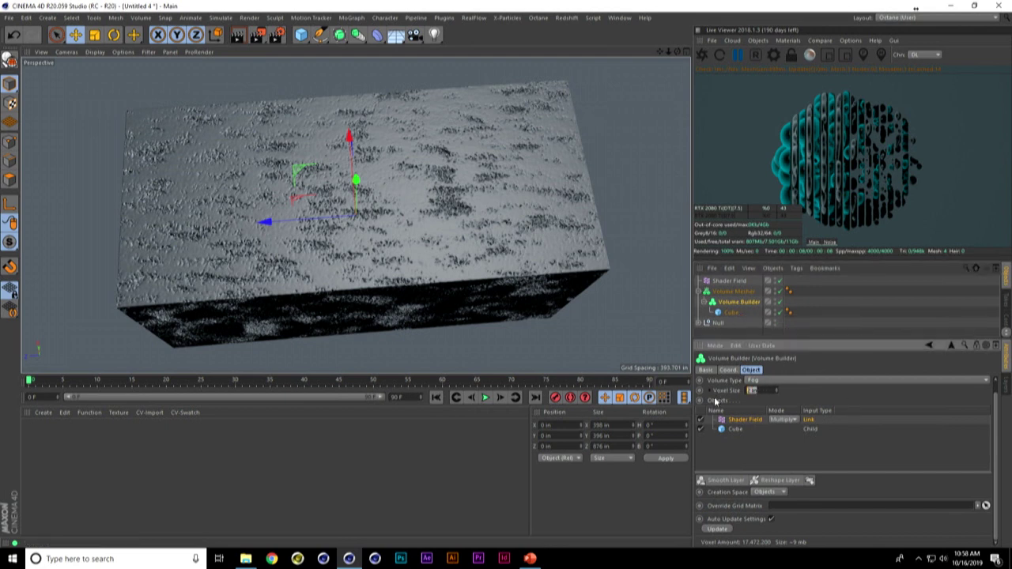
type("5")
key("Return")
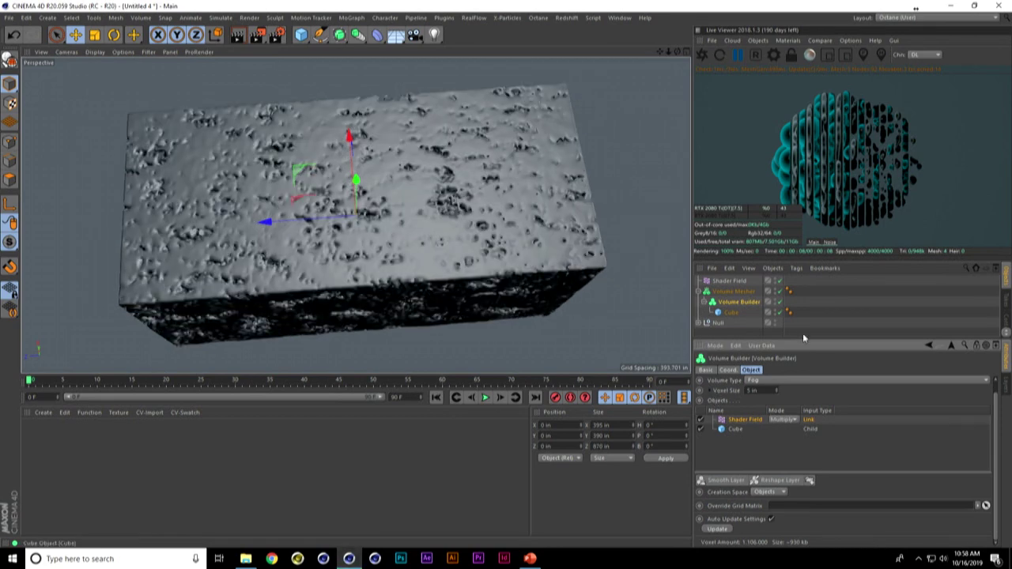
left_click(729, 281)
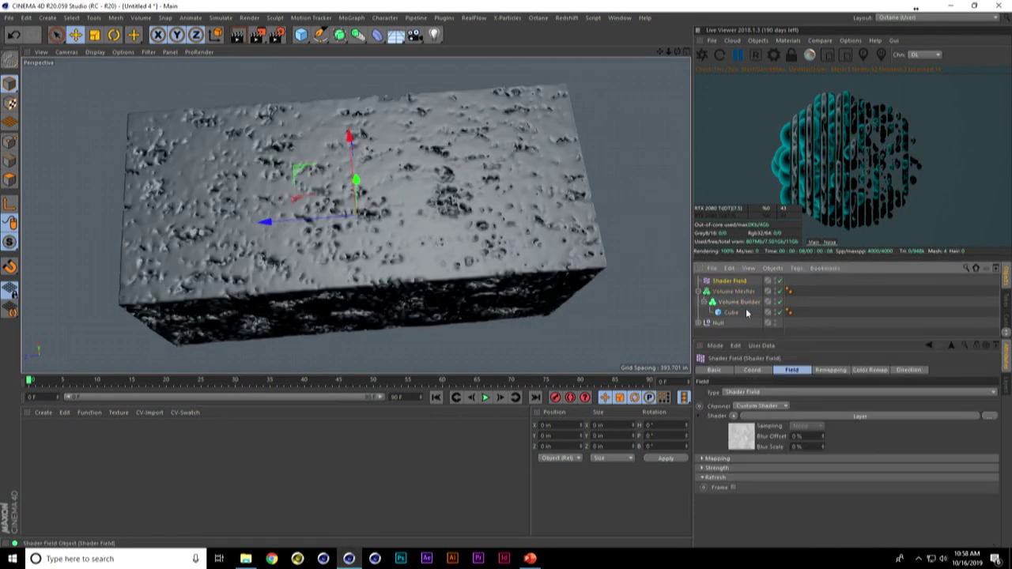
- Set the noise layer's Global Scale to 5000%
left_click(749, 444)
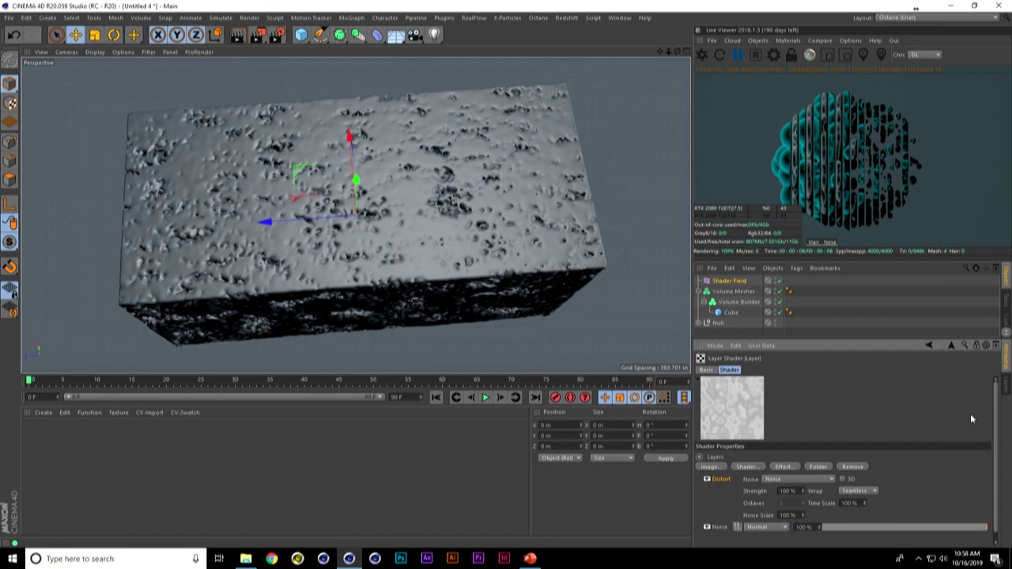
left_click(737, 527)
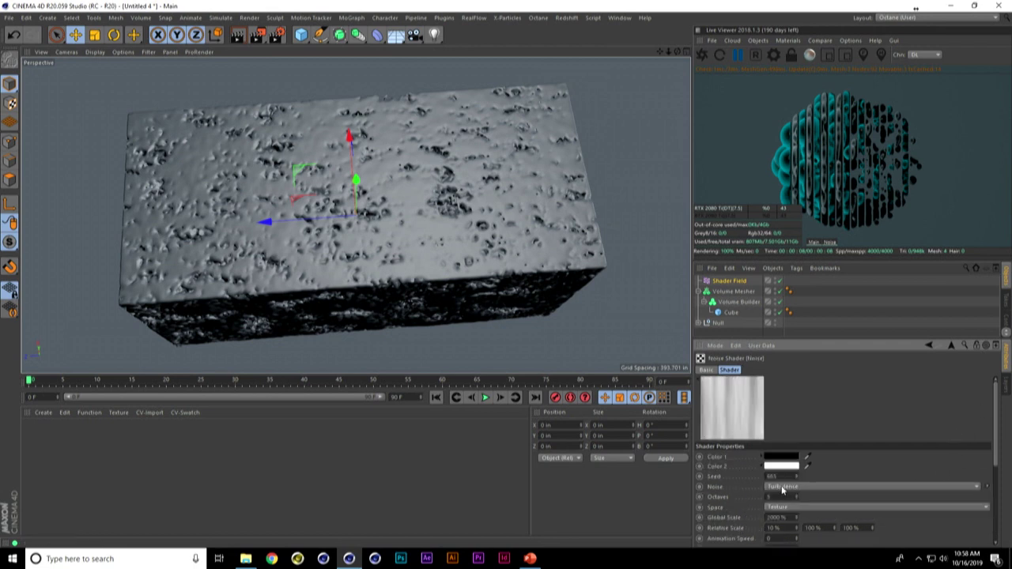
double_click(786, 517)
type("5000")
key("Return")
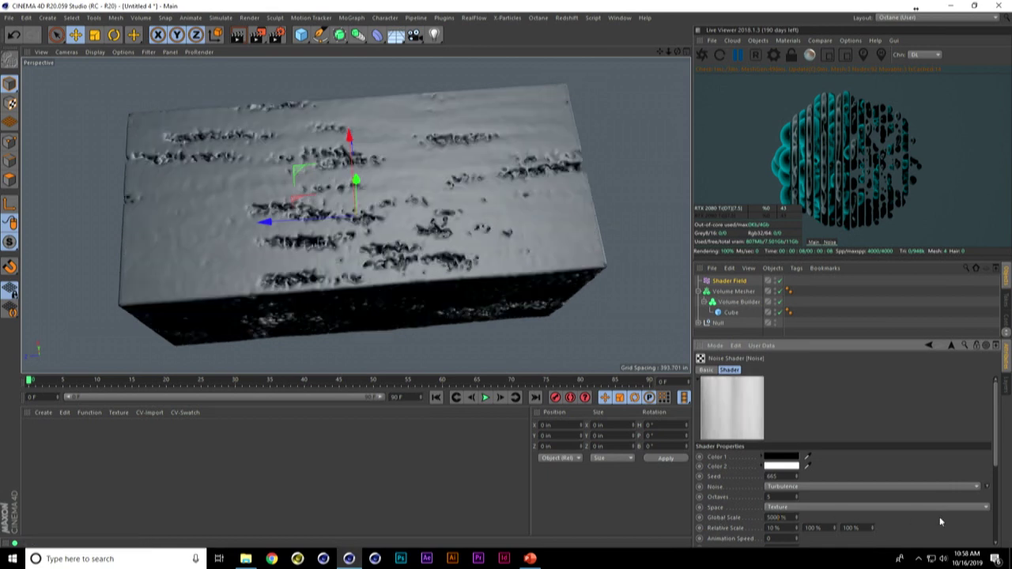
- Lower the noise Brightness to -40% and raise Contrast slightly
left_click_drag(997, 417, 987, 482)
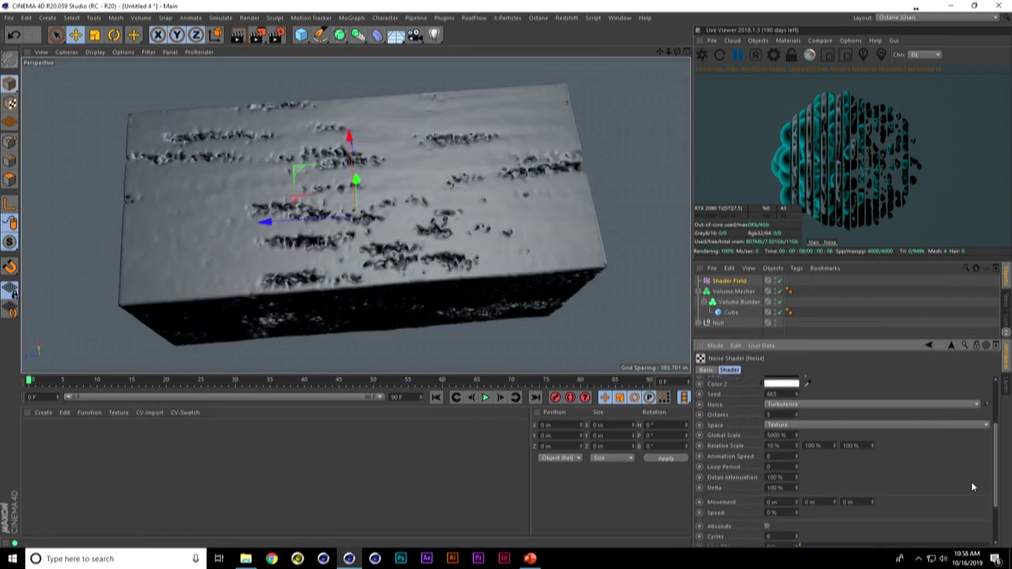
left_click_drag(993, 446, 994, 497)
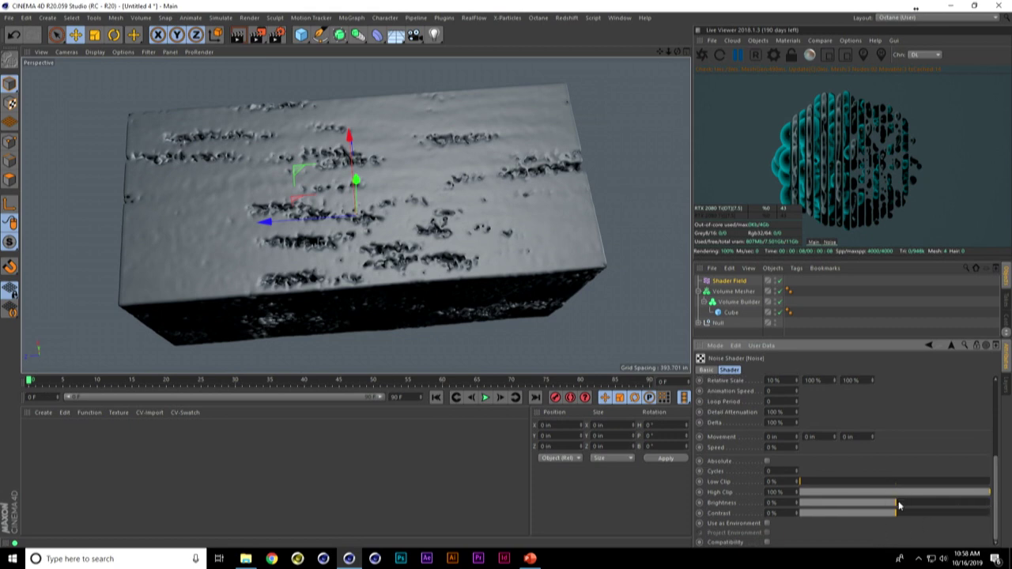
left_click_drag(915, 506, 860, 502)
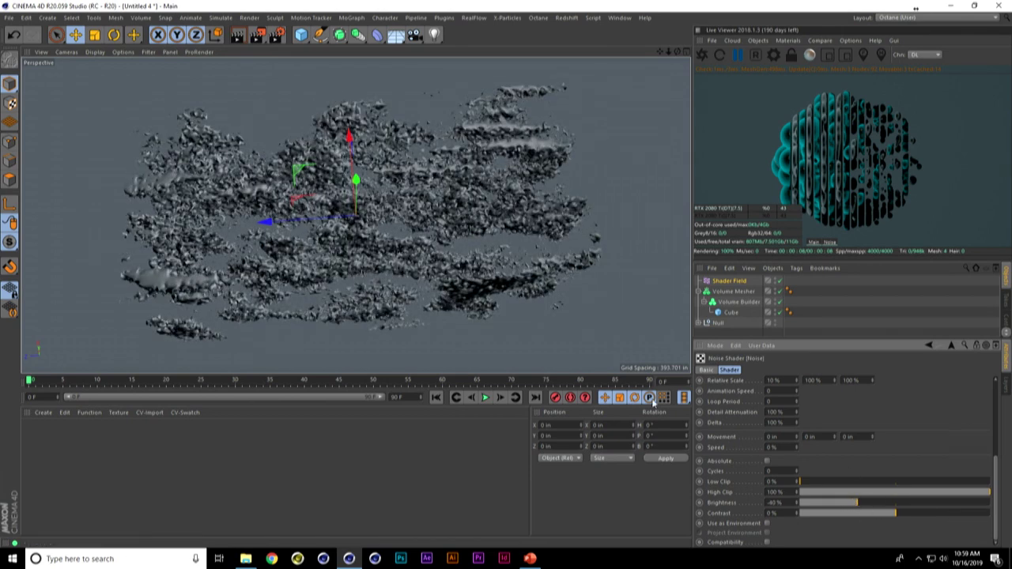
left_click_drag(483, 231, 473, 249, "alt")
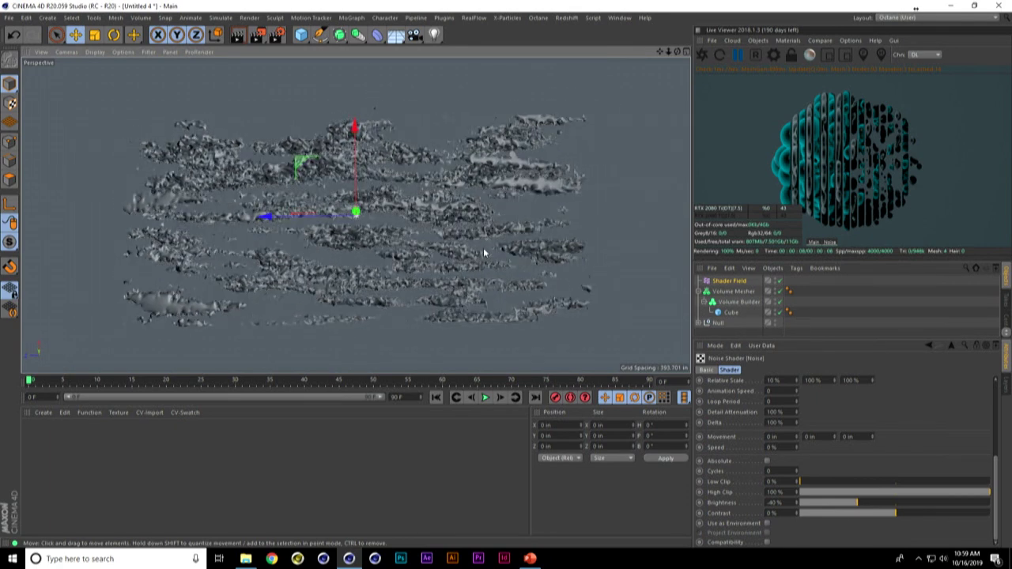
left_click_drag(904, 513, 907, 517)
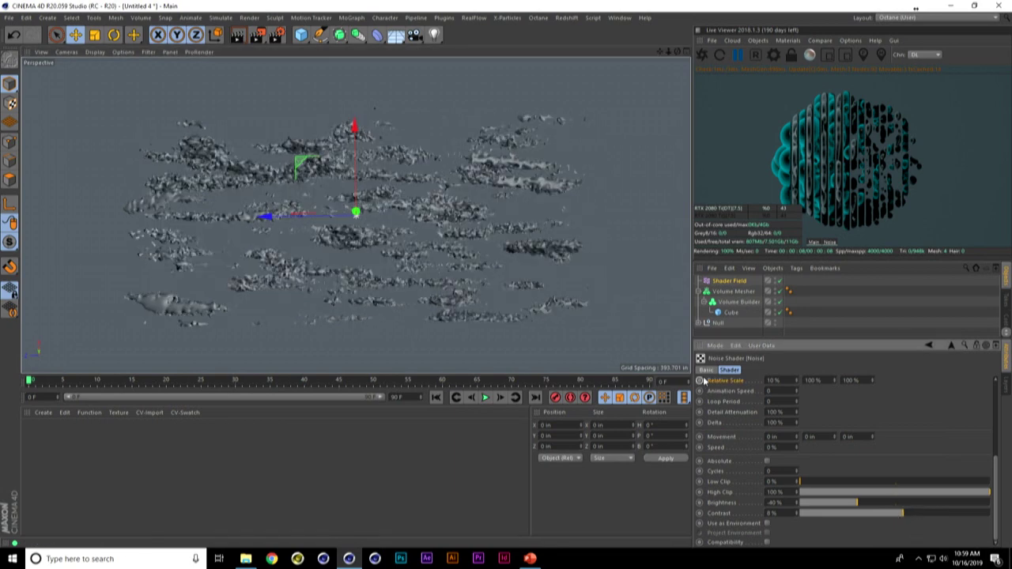
scroll(416, 263, "up", 3)
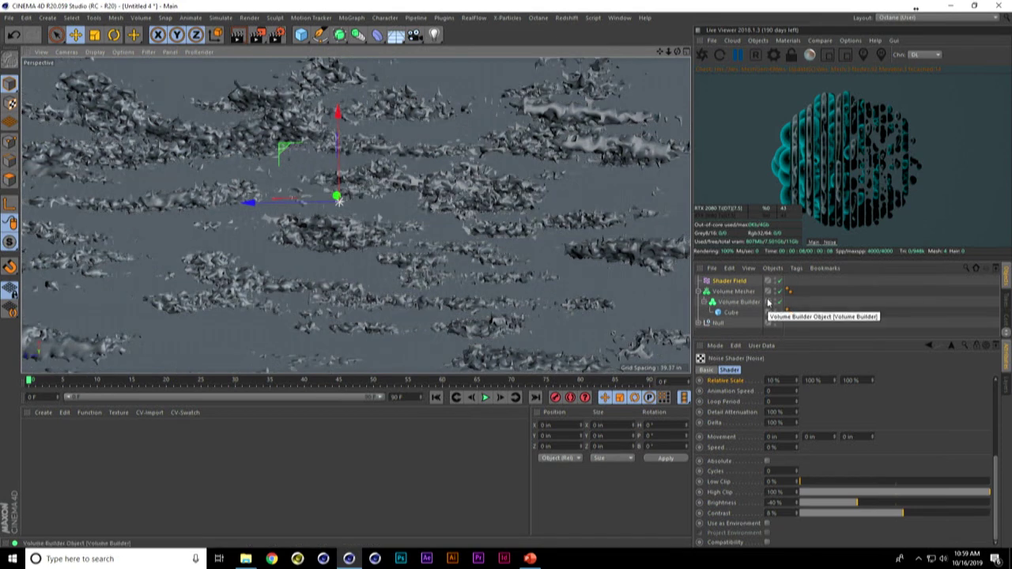
left_click(722, 292)
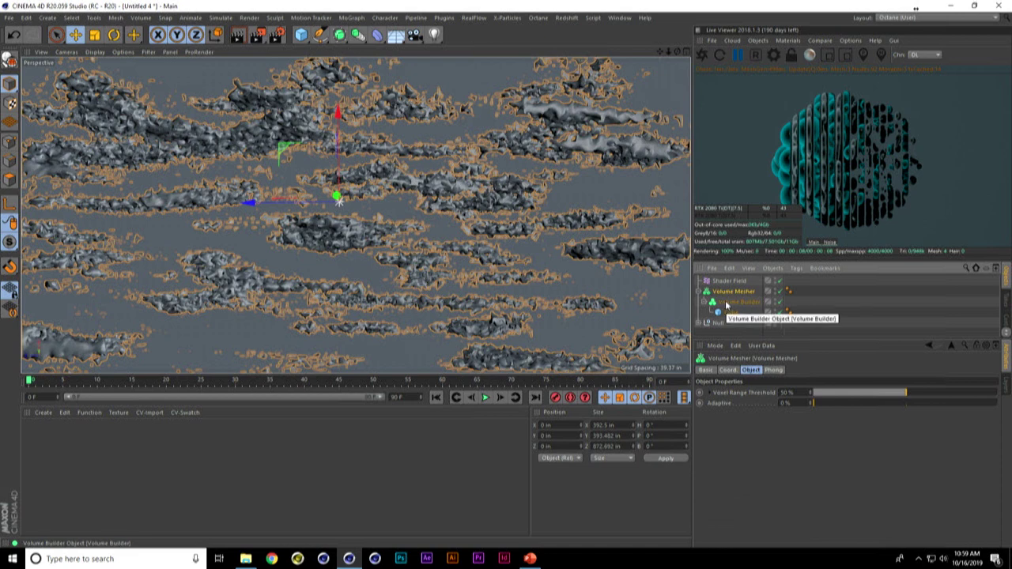
left_click(726, 303)
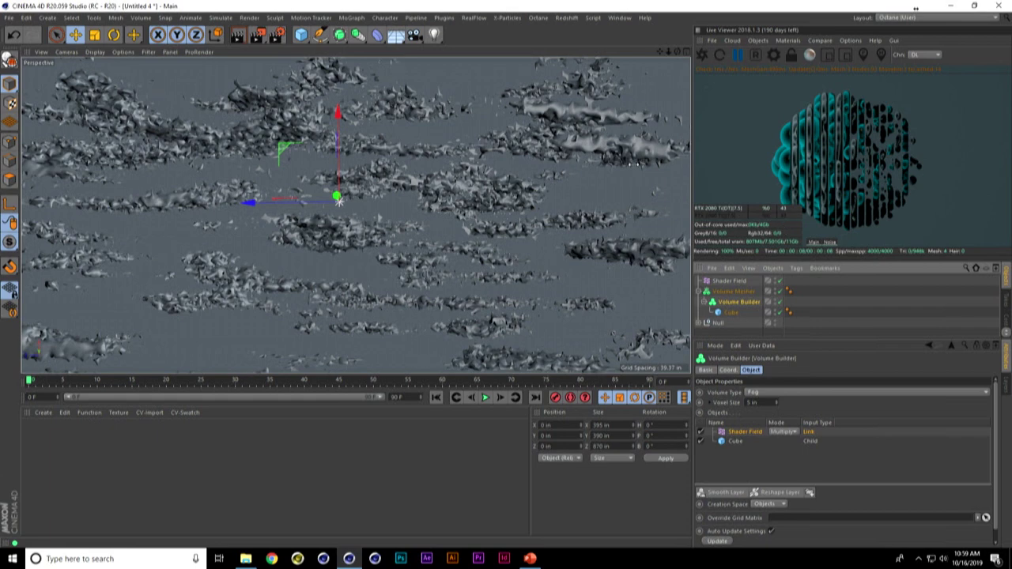
- Add a Smooth Filter to the top of the Volume Builder's Objects list
left_click(142, 18)
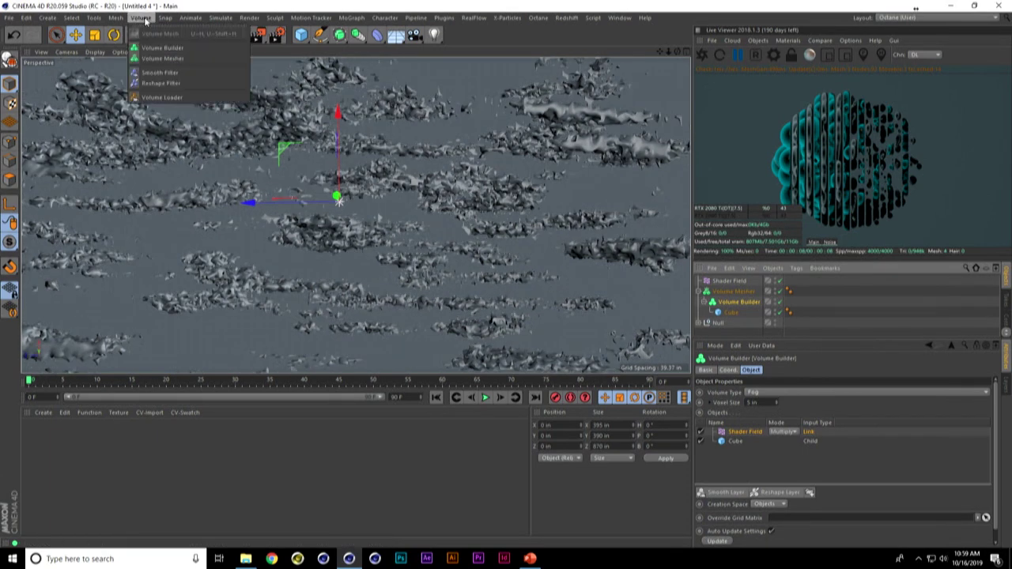
left_click(155, 72)
left_click(735, 302)
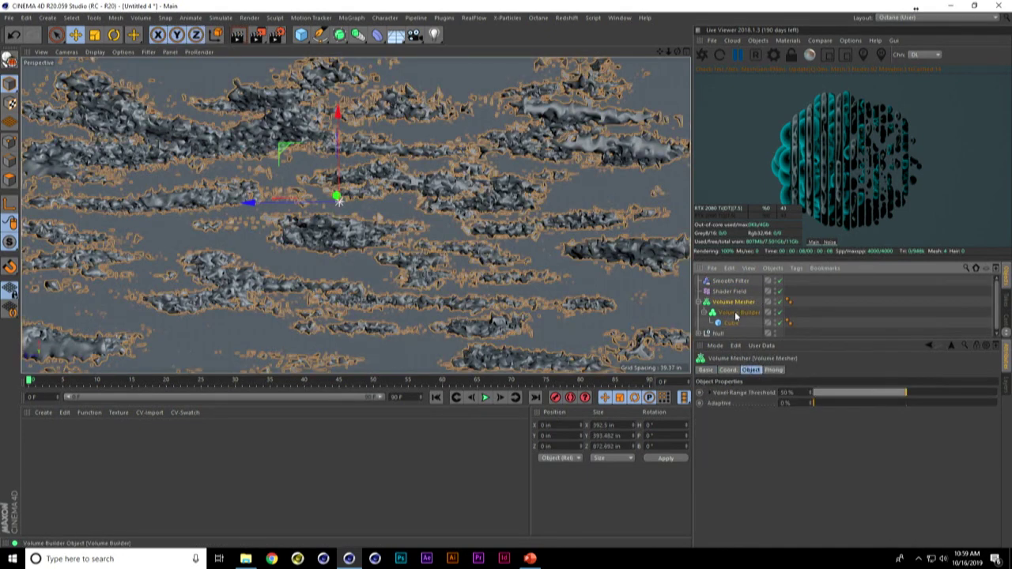
left_click(739, 312)
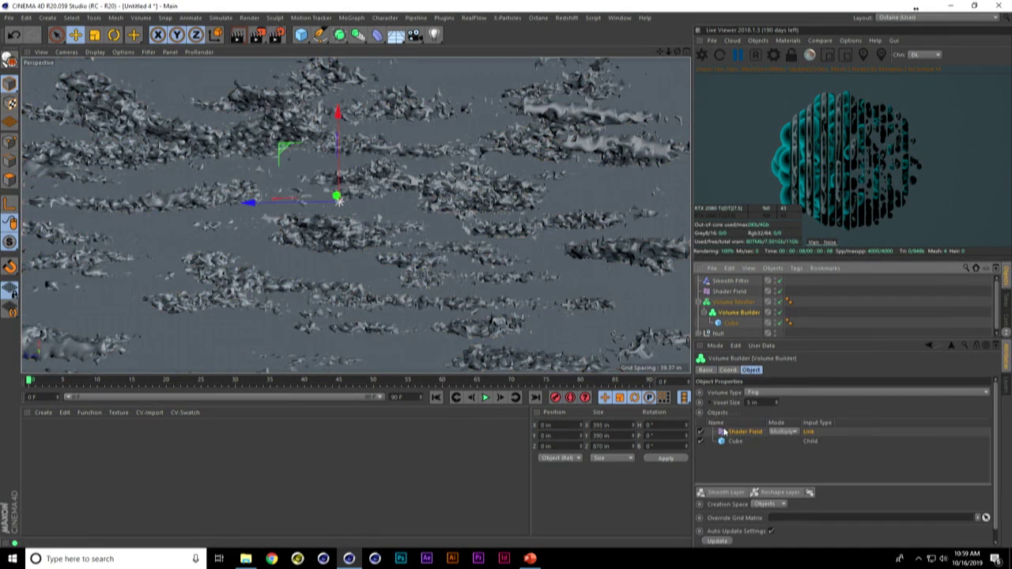
left_click_drag(724, 281, 744, 433)
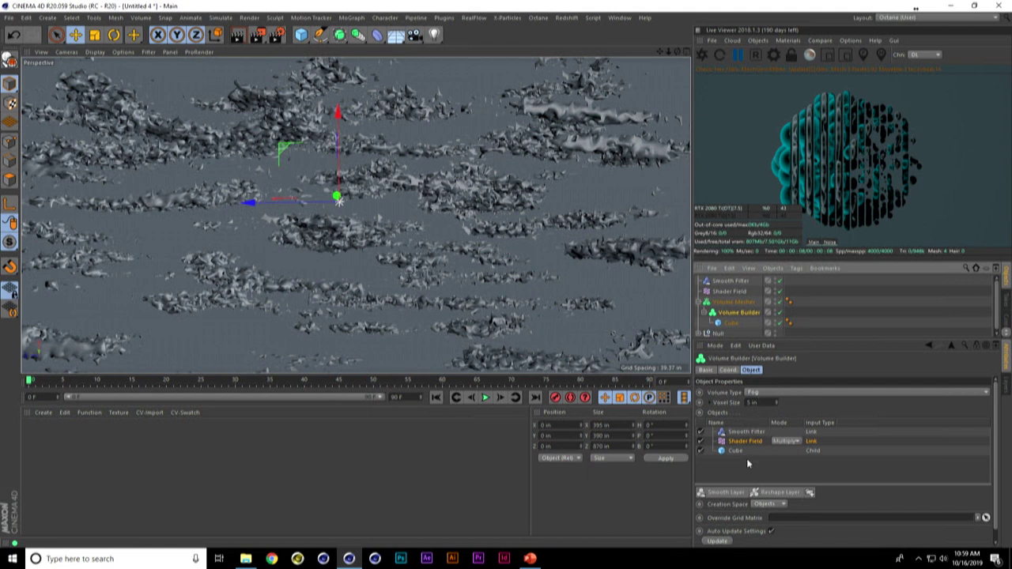
- Set the Smooth Filter's Volume Type to Fog on its Mode settings
left_click(742, 433)
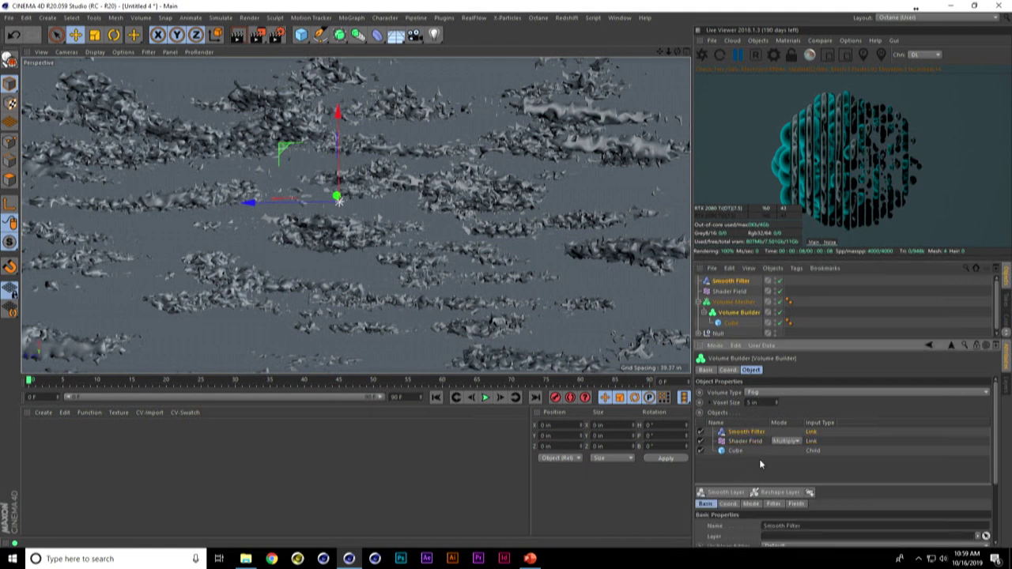
scroll(995, 415, "down", 3)
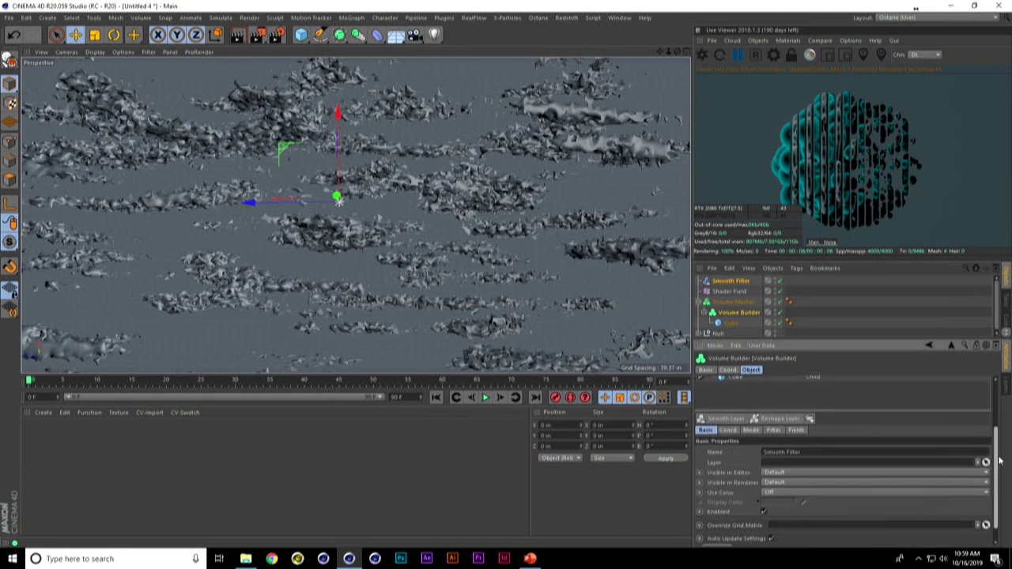
left_click(749, 417)
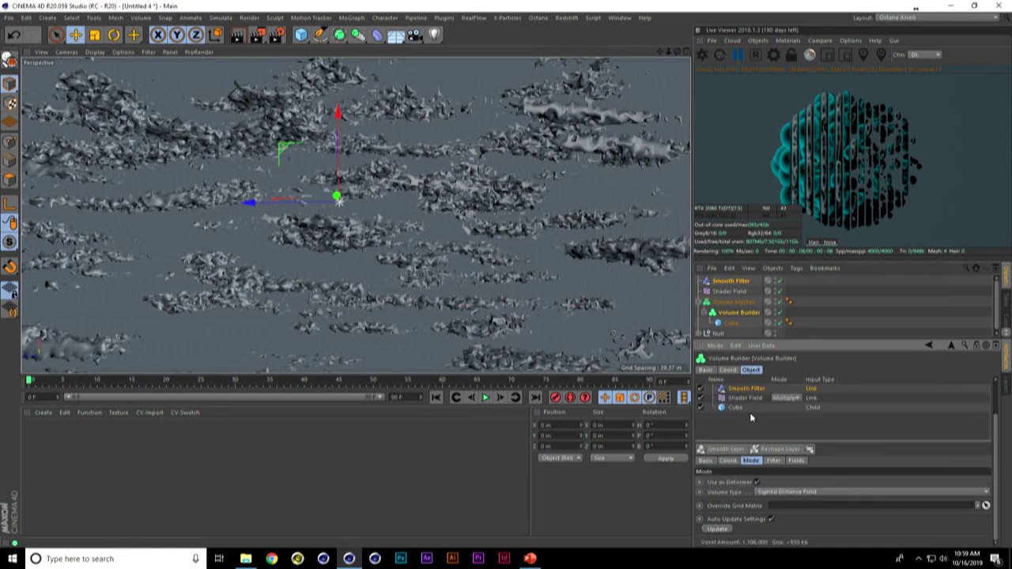
left_click(771, 492)
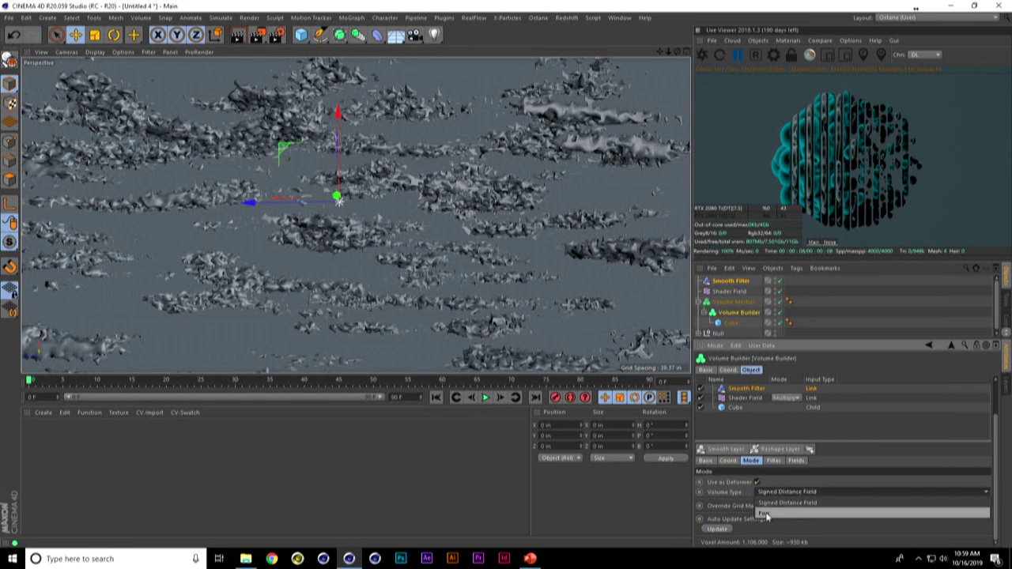
left_click(765, 514)
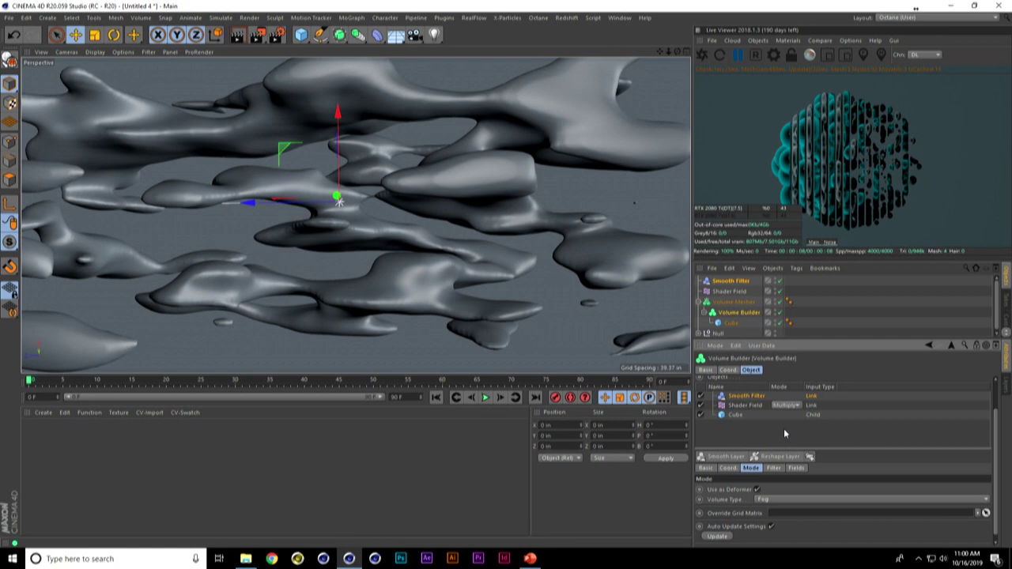
- In the Shader Field's layer shader, set the Noise Animation Speed to 0.2
left_click(737, 404)
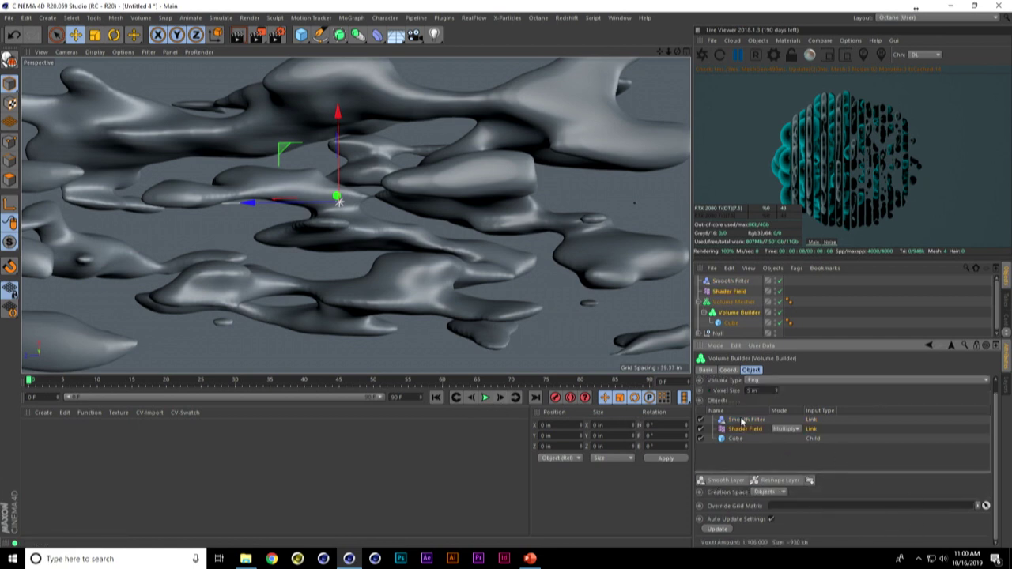
left_click(731, 291)
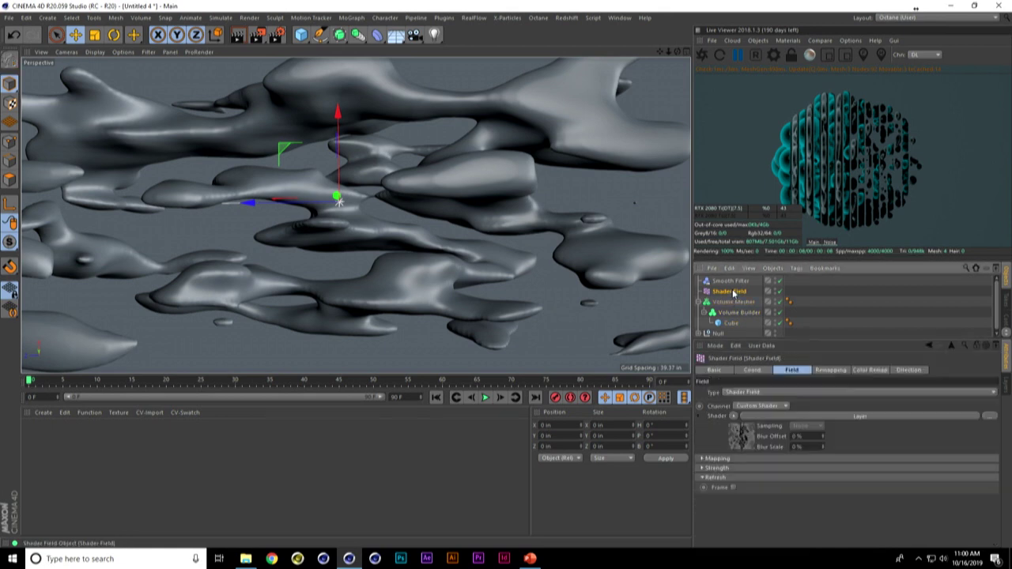
left_click(740, 436)
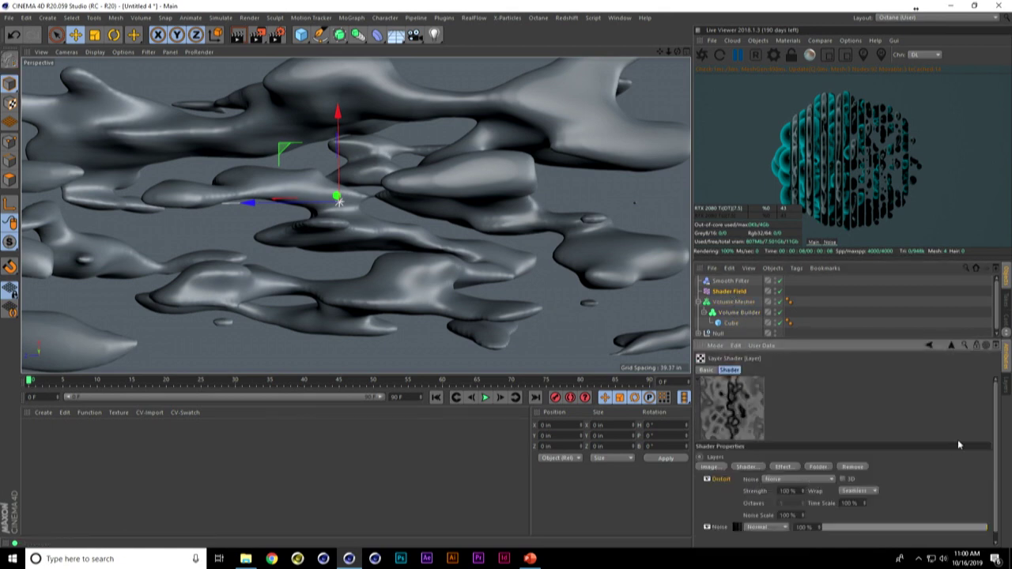
scroll(996, 421, "down", 1)
left_click(740, 519)
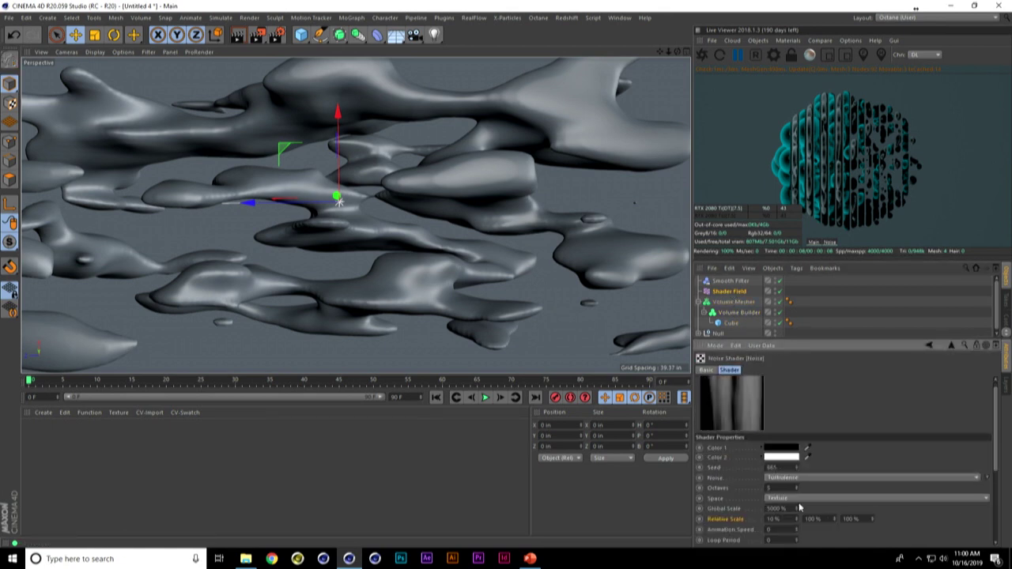
scroll(997, 409, "down", 5)
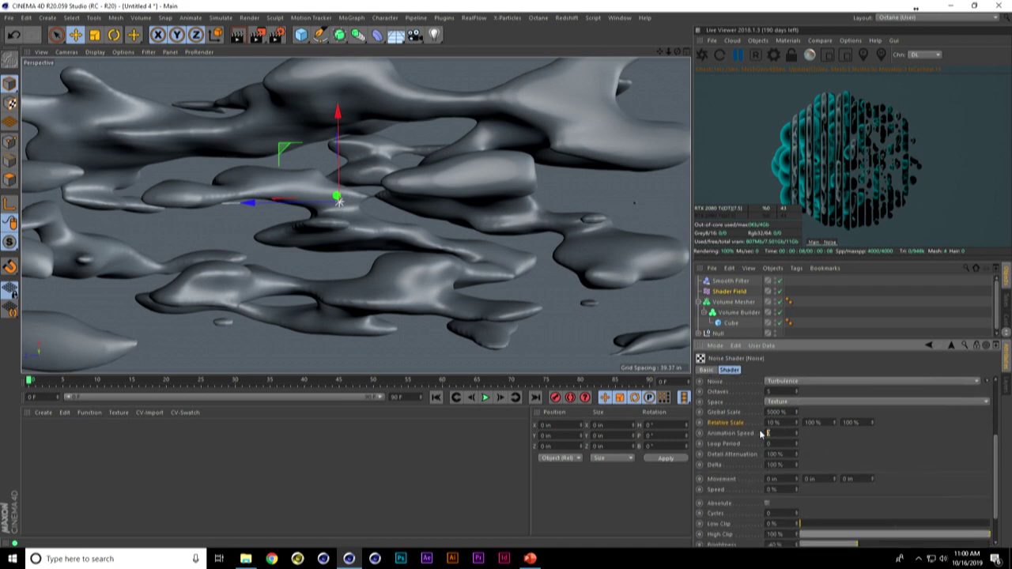
type("0.2")
key("Return")
- Preview the noise playback, then set the Shader Field to refresh every frame
left_click(485, 397)
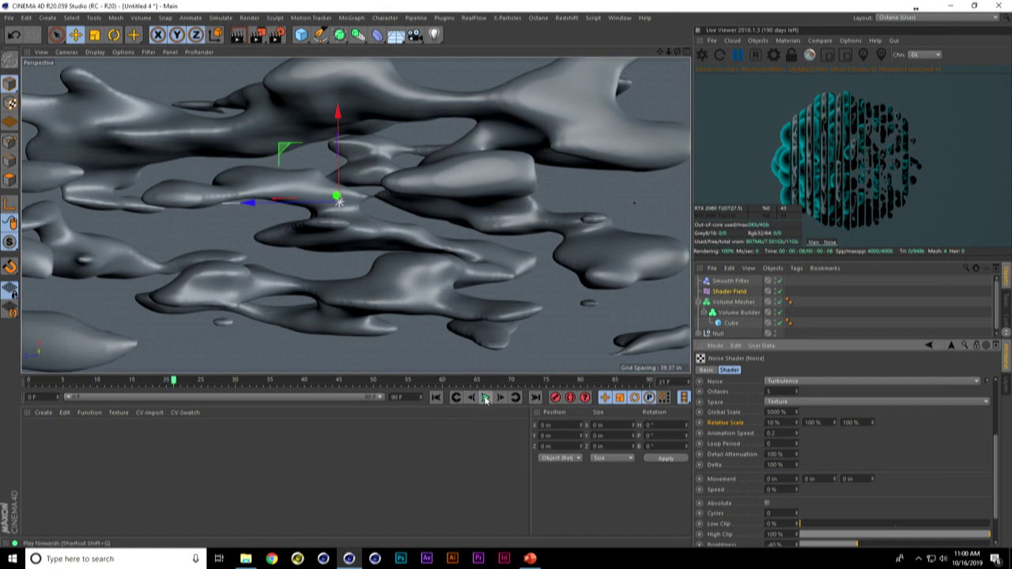
left_click(435, 398)
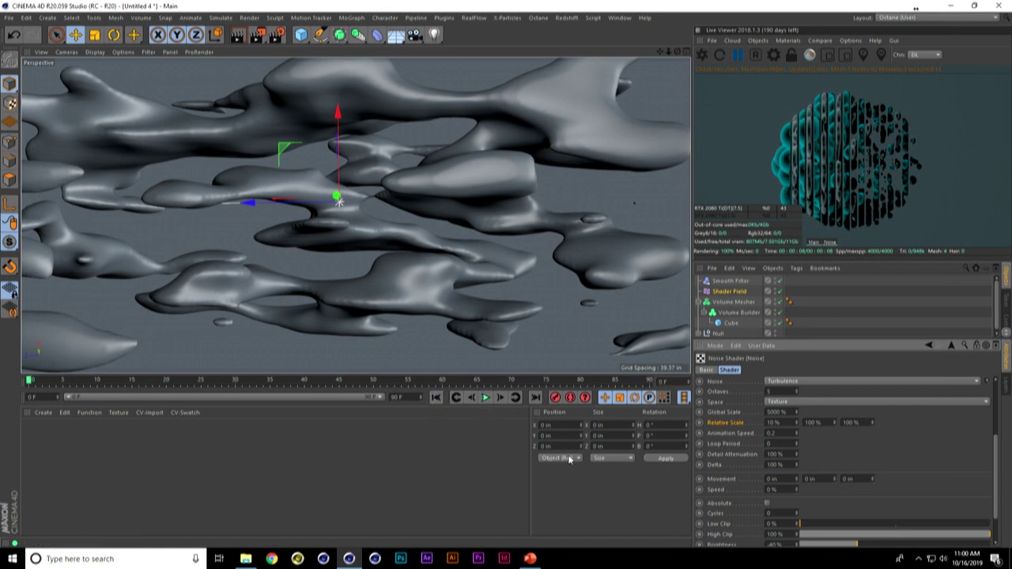
left_click(728, 291)
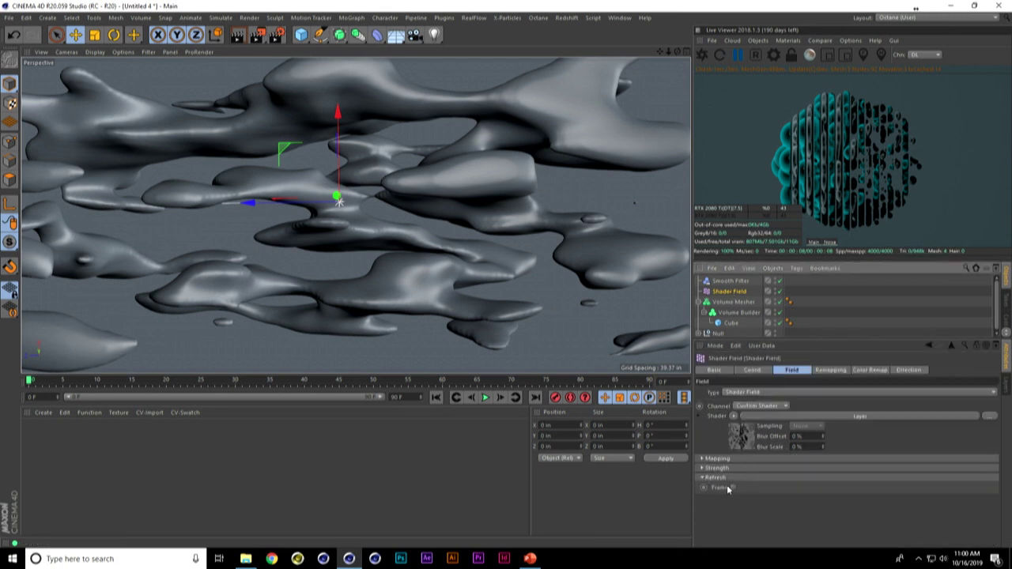
left_click(734, 487)
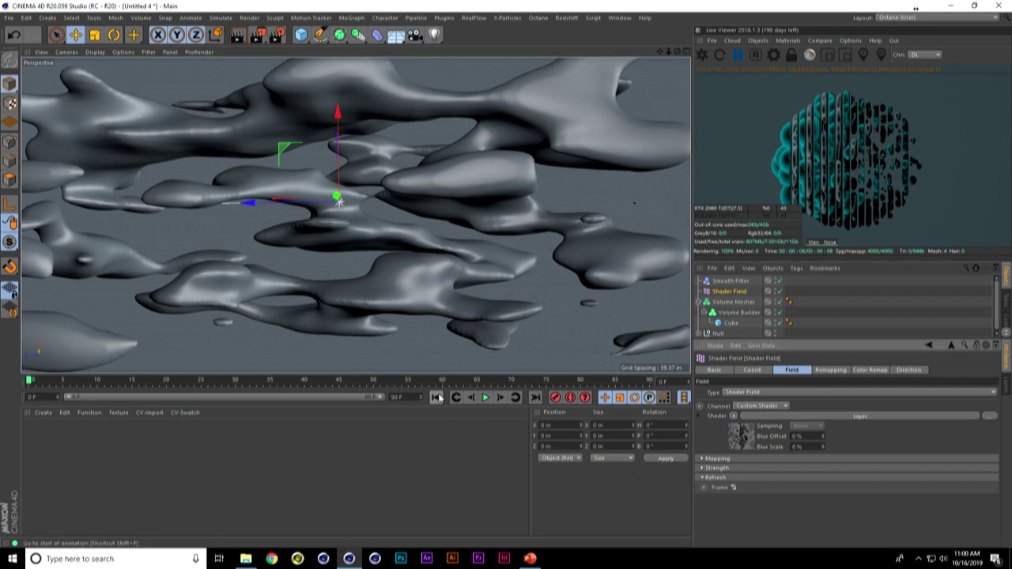
- Play the animation to about frame 18, then collapse the Volume Mesher and expand the Null
left_click(486, 398)
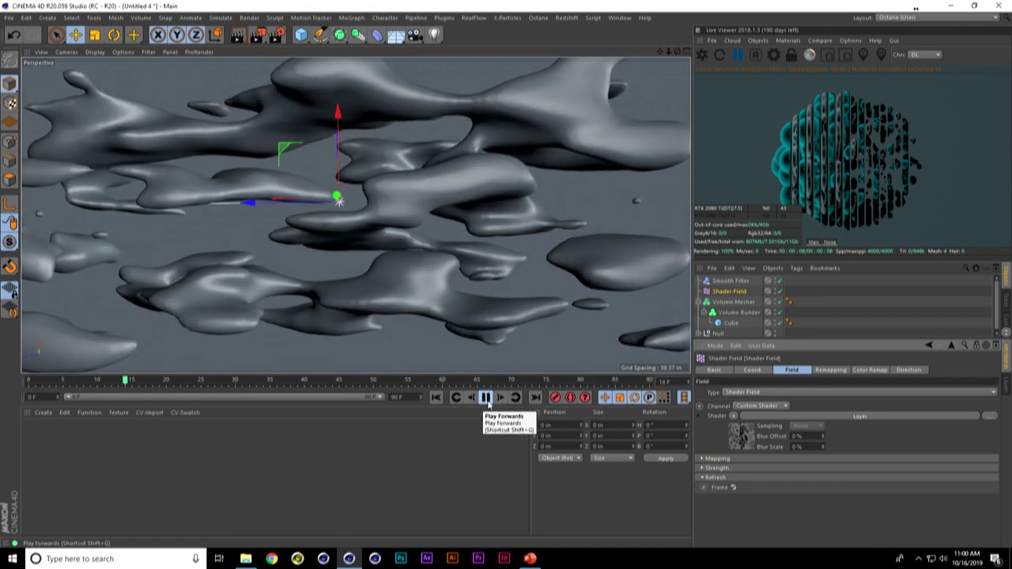
left_click(485, 398)
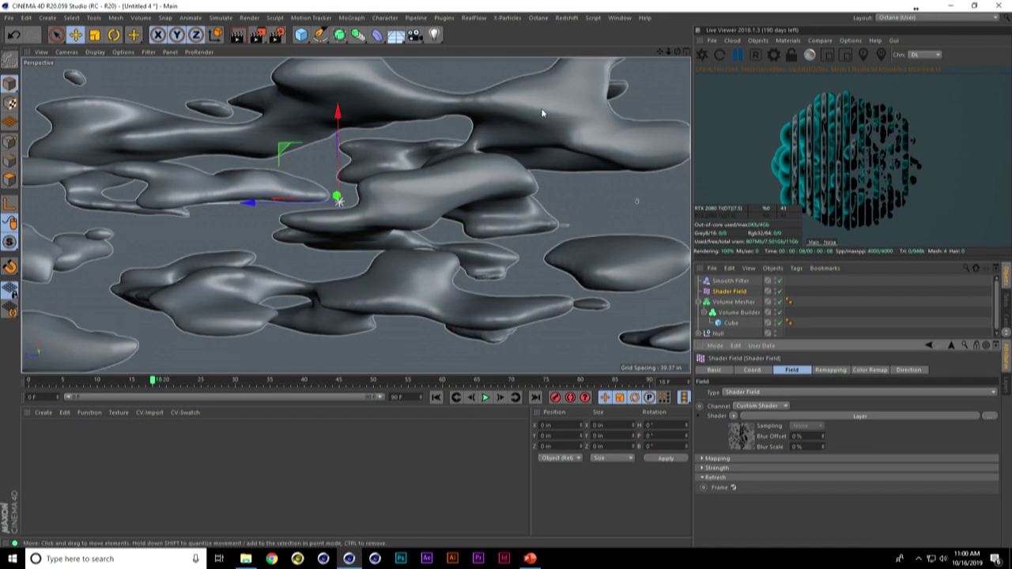
left_click(699, 302)
left_click(699, 313)
- Try OctaneCamera.1, OctaneCamera DAY and OctaneCamera, orbiting to see the blobs from above
left_click(788, 324)
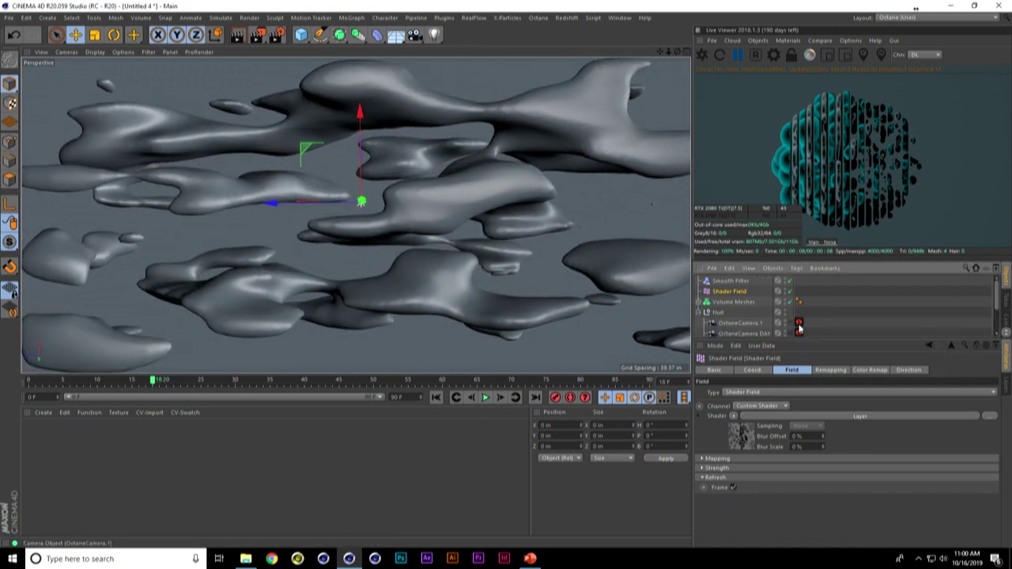
left_click(791, 333)
left_click(791, 333)
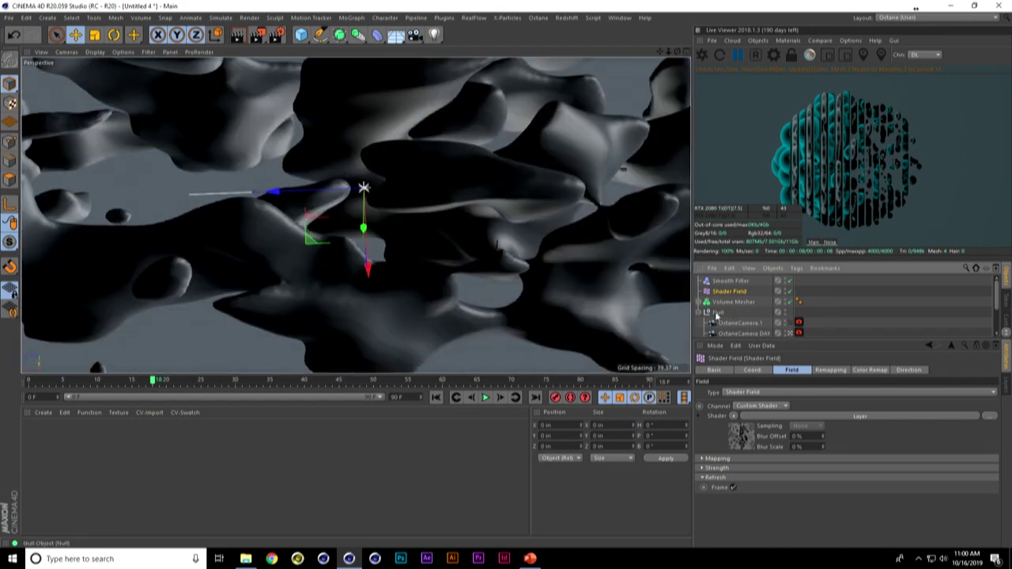
scroll(744, 320, "down", 2)
left_click(789, 300)
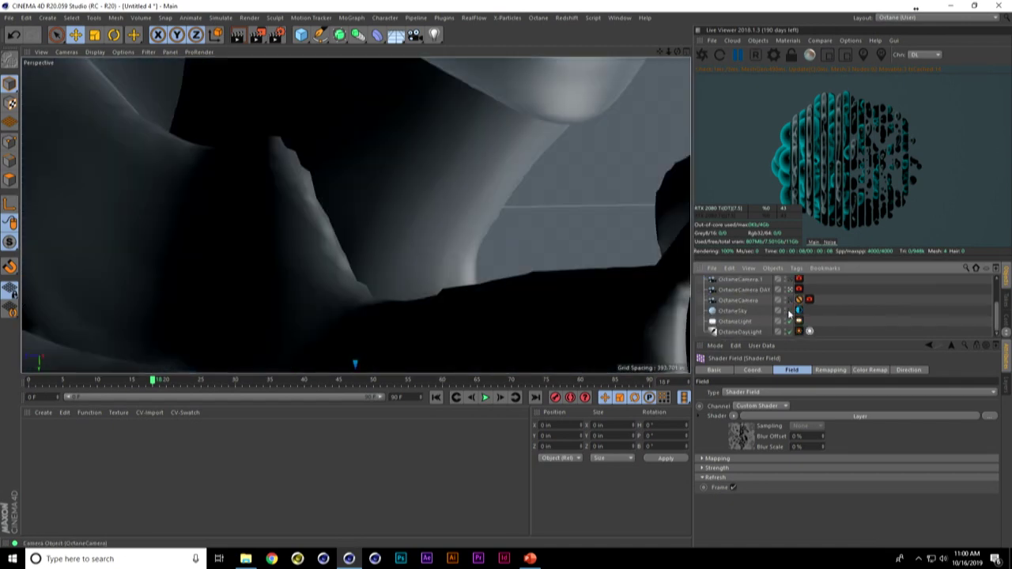
left_click_drag(304, 340, 303, 289, "alt")
left_click(64, 412)
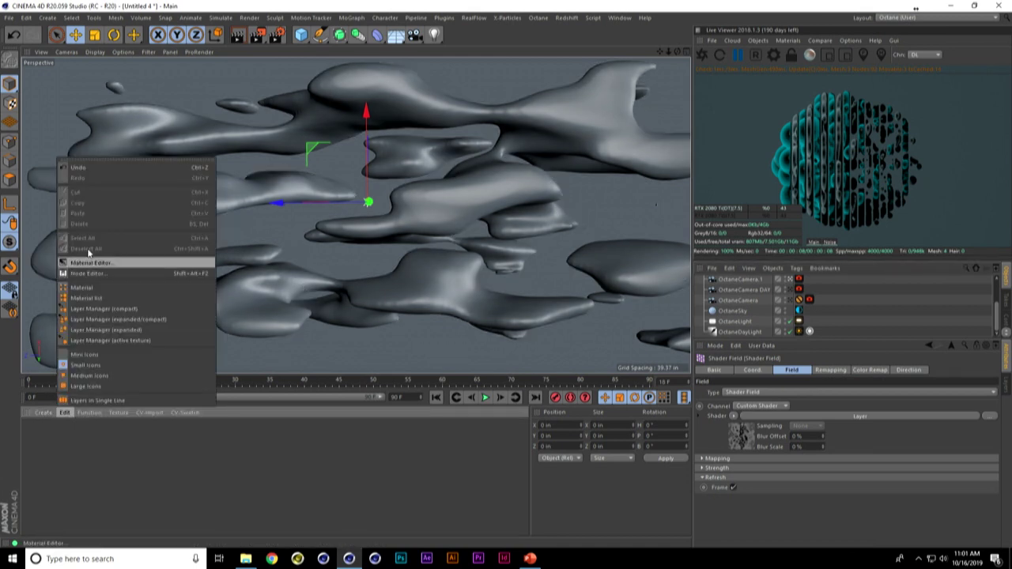
- In NAB_Volume_Abstract_07.c4d, select and copy all five materials
left_click(617, 20)
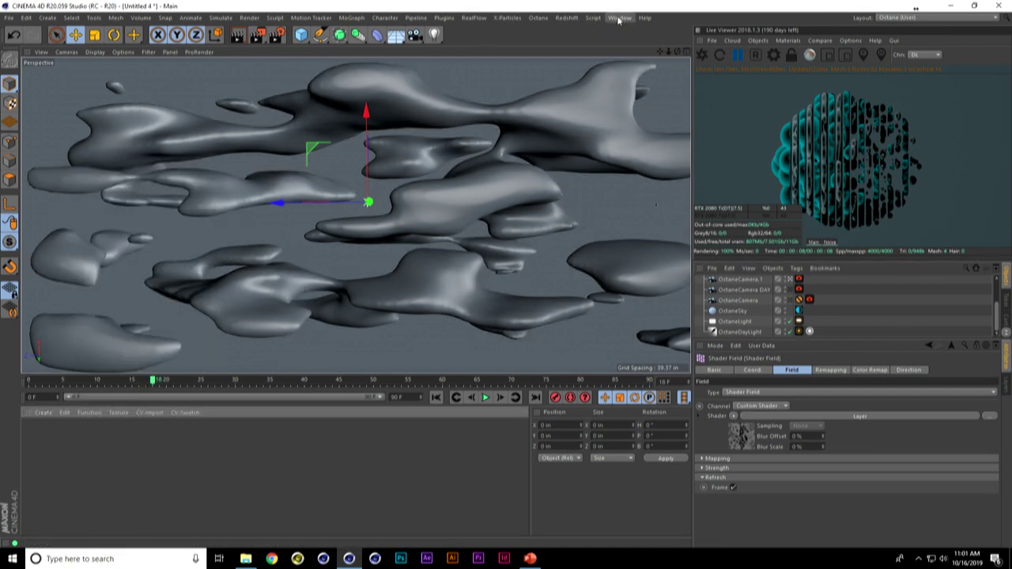
left_click(619, 17)
left_click(646, 309)
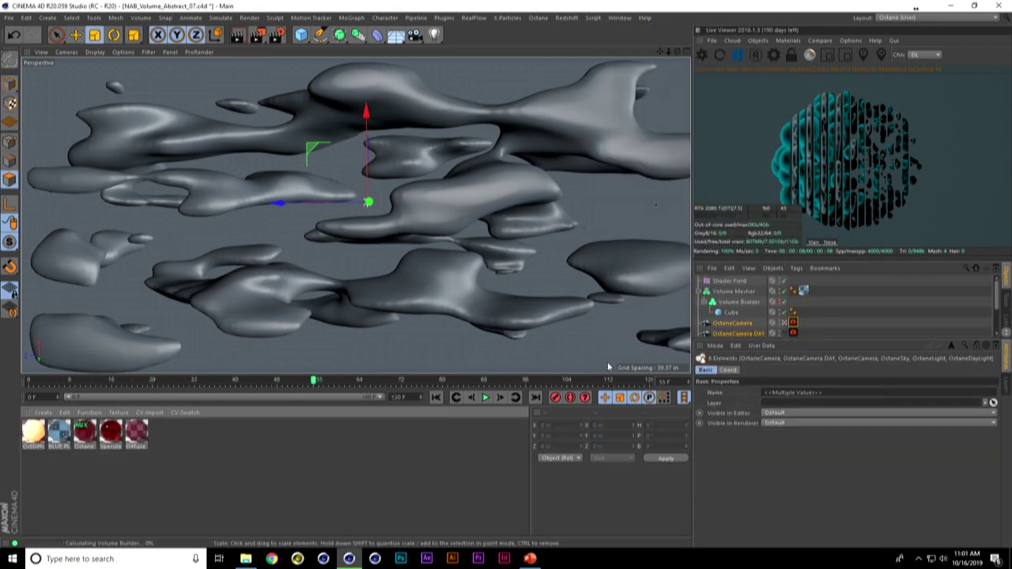
left_click(33, 431)
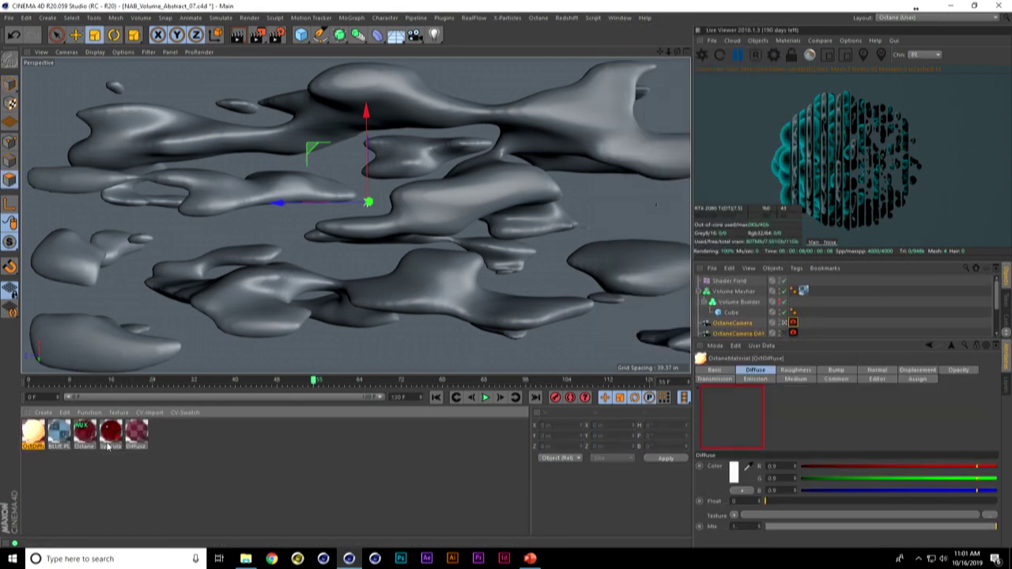
left_click_drag(231, 441, 35, 464)
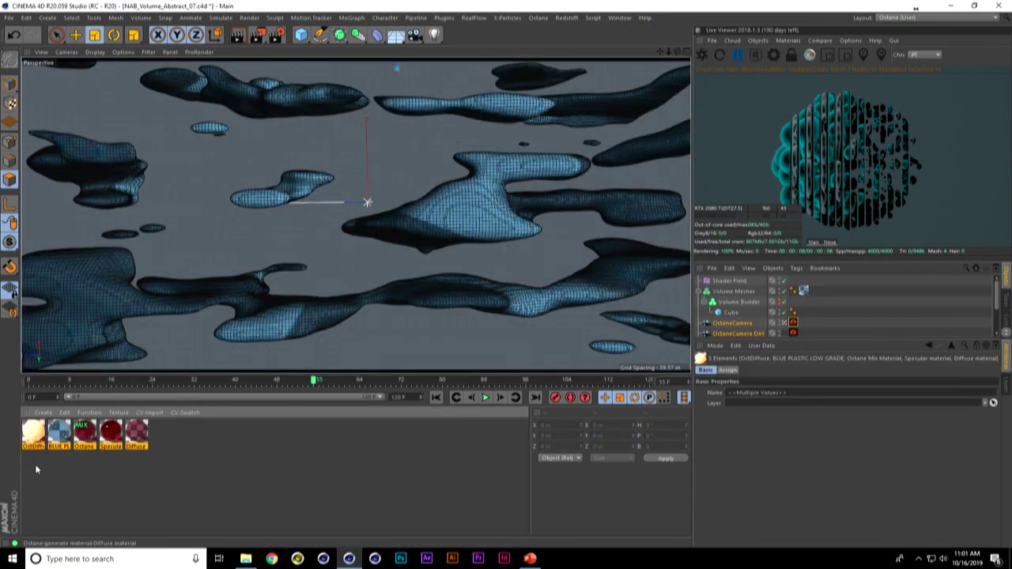
left_click(89, 413)
mouse_move(64, 413)
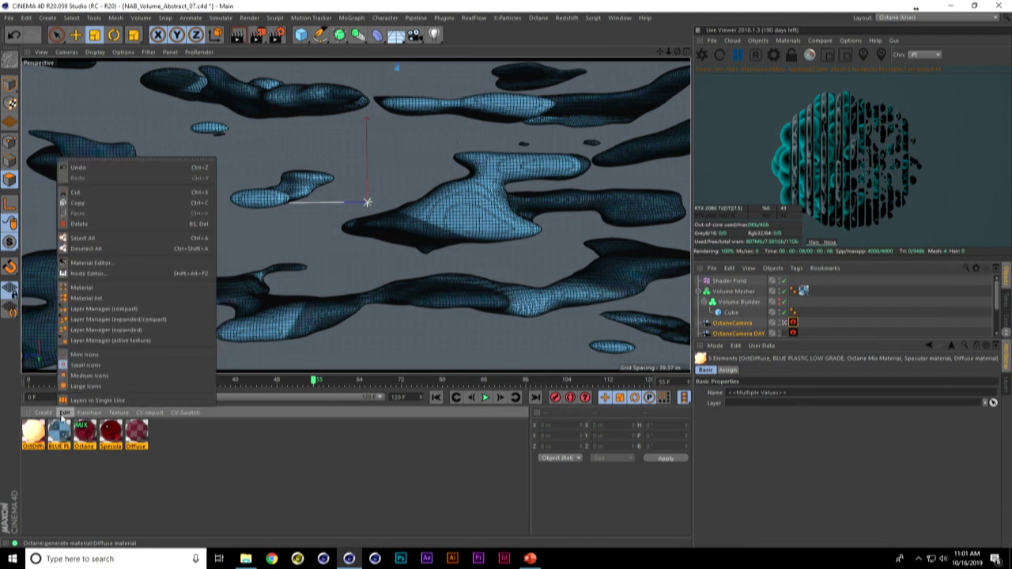
left_click(95, 204)
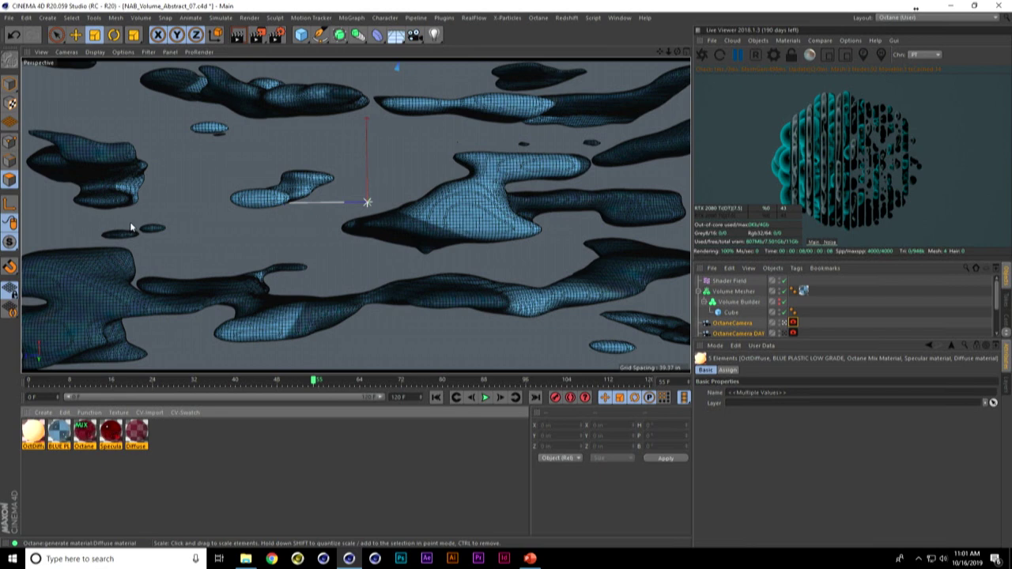
- Paste the materials into Untitled 4 and apply BLUE PLASTIC LOW GRADE to the Volume Mesher
left_click(617, 18)
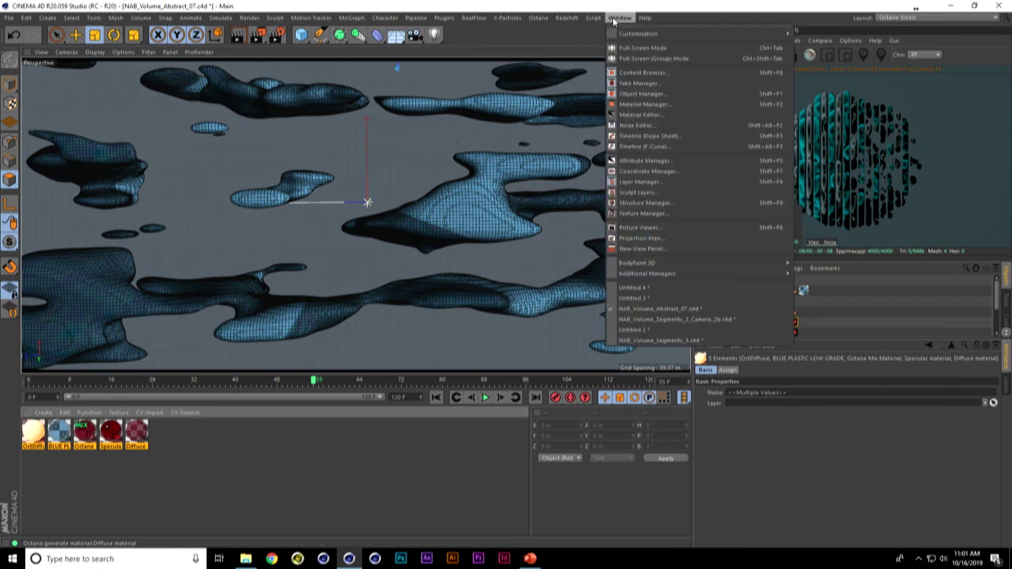
left_click(726, 288)
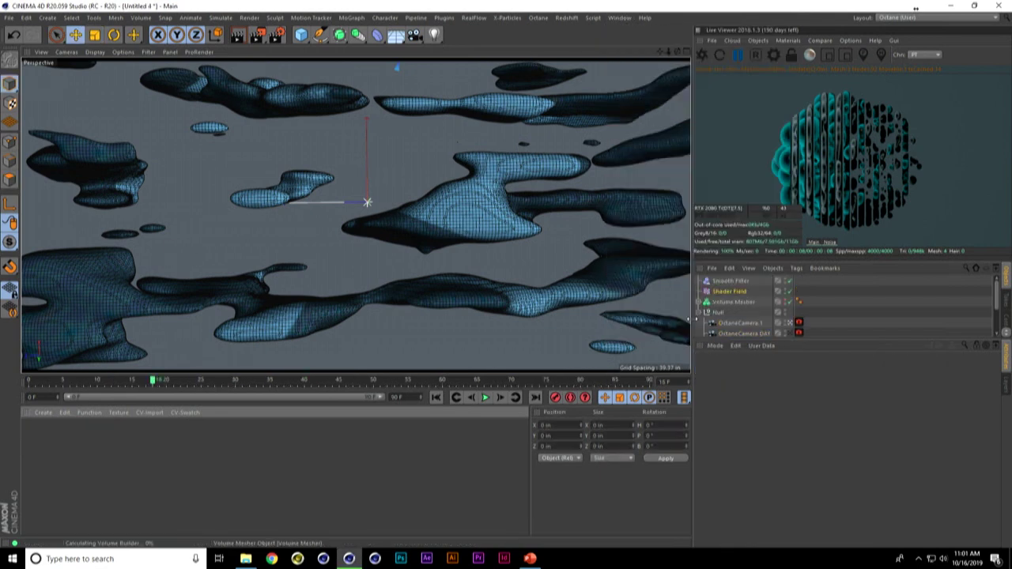
left_click(64, 414)
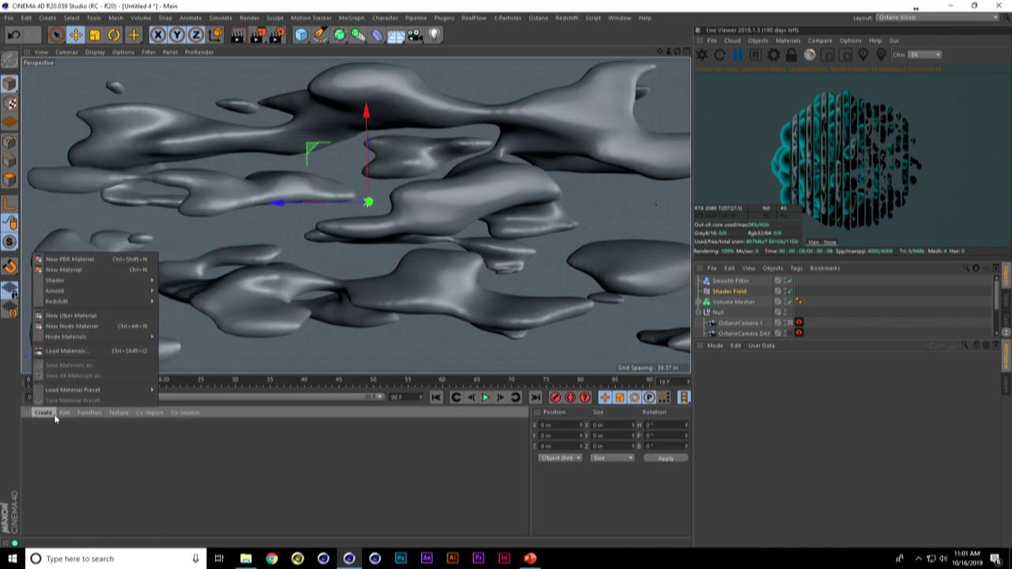
left_click(78, 214)
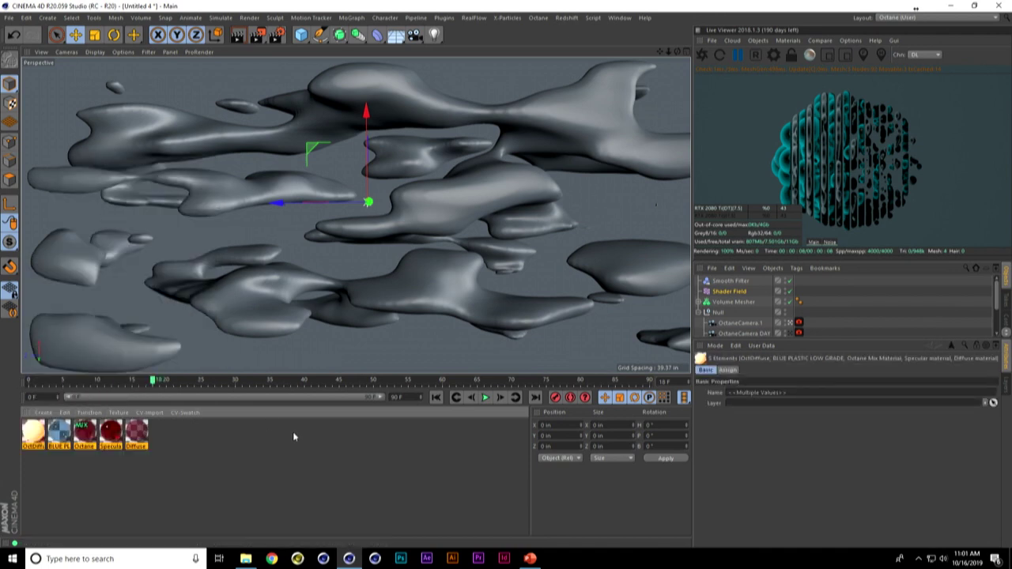
left_click(121, 458)
left_click_drag(60, 434, 729, 308)
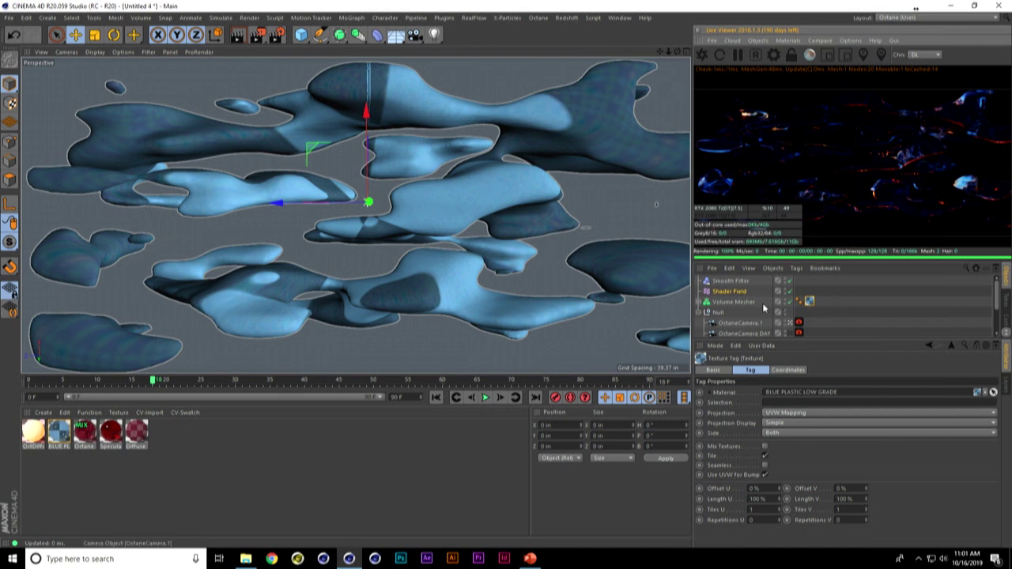
- Undock the Octane Live Viewer into its own window and enlarge it
left_click(698, 41)
left_click(728, 48)
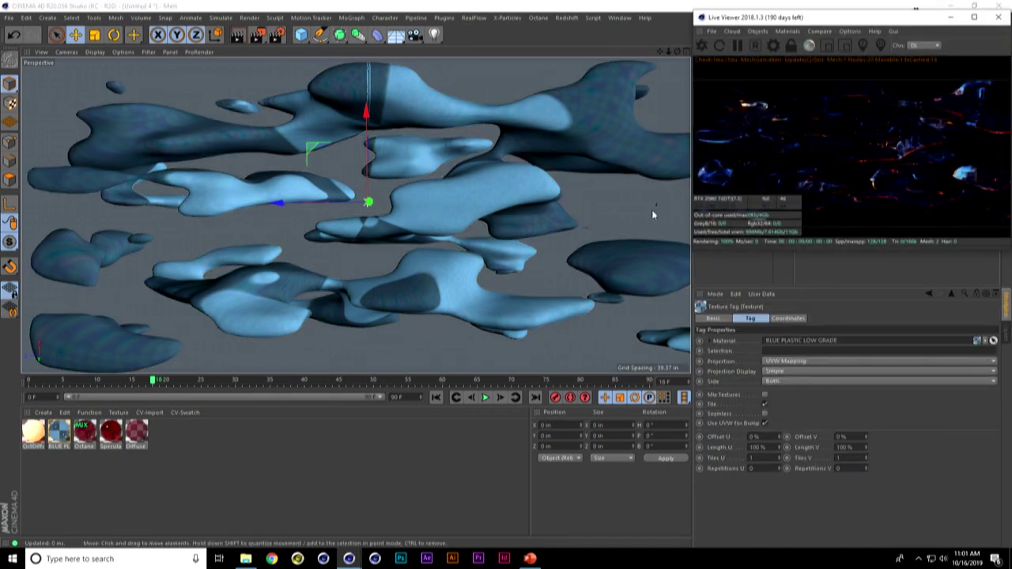
left_click_drag(693, 269, 79, 534)
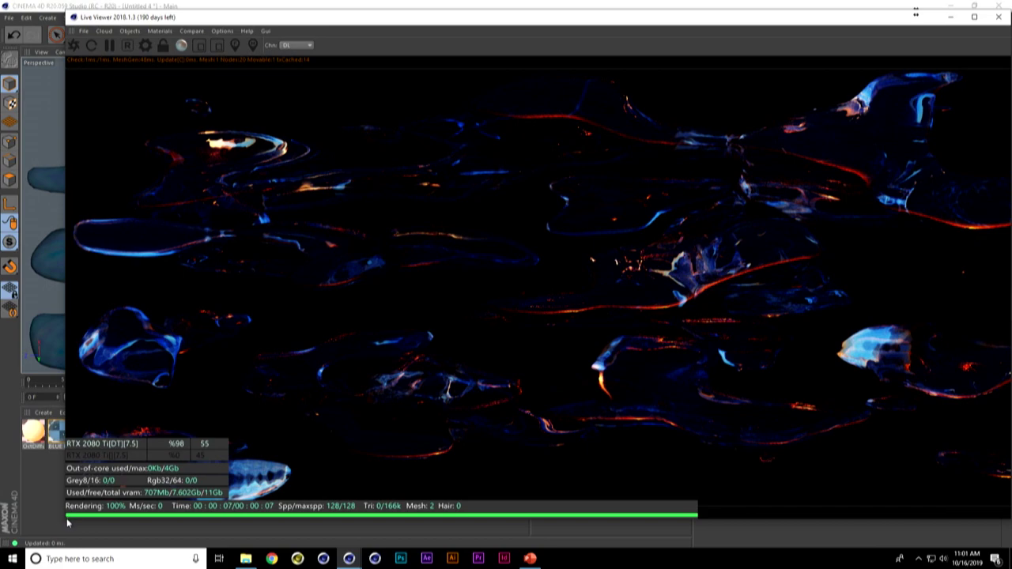
- Shrink the Live Viewer, dock it above the Object Manager, and make it taller
left_click_drag(65, 520, 650, 313)
left_click_drag(788, 16, 675, 109)
left_click_drag(744, 30, 745, 32)
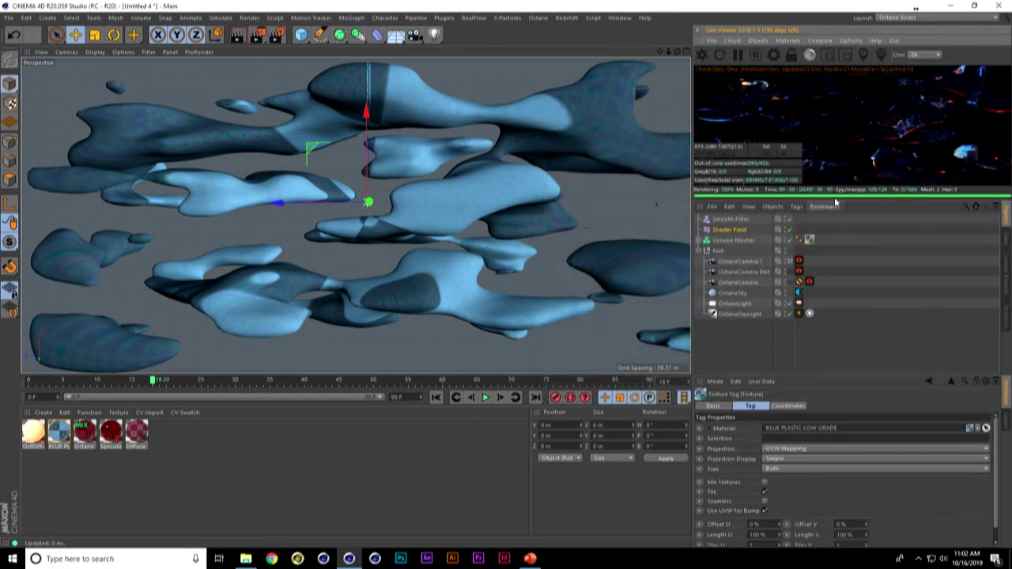
left_click_drag(835, 199, 835, 276)
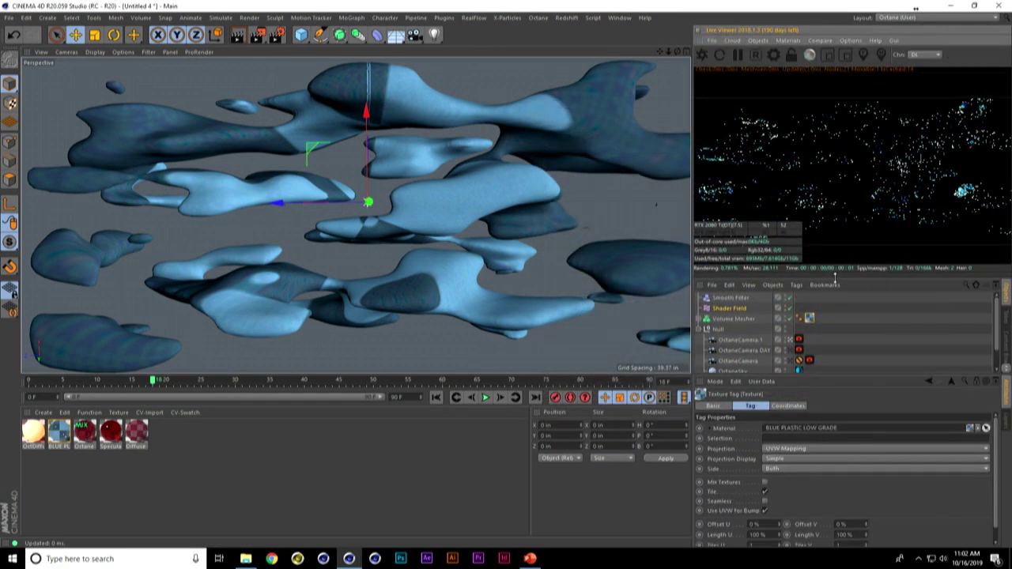
- Set the Volume Builder's Voxel Size to 2 in, rebuilding the blobs thinner
left_click(700, 319)
left_click(699, 320)
left_click(739, 329)
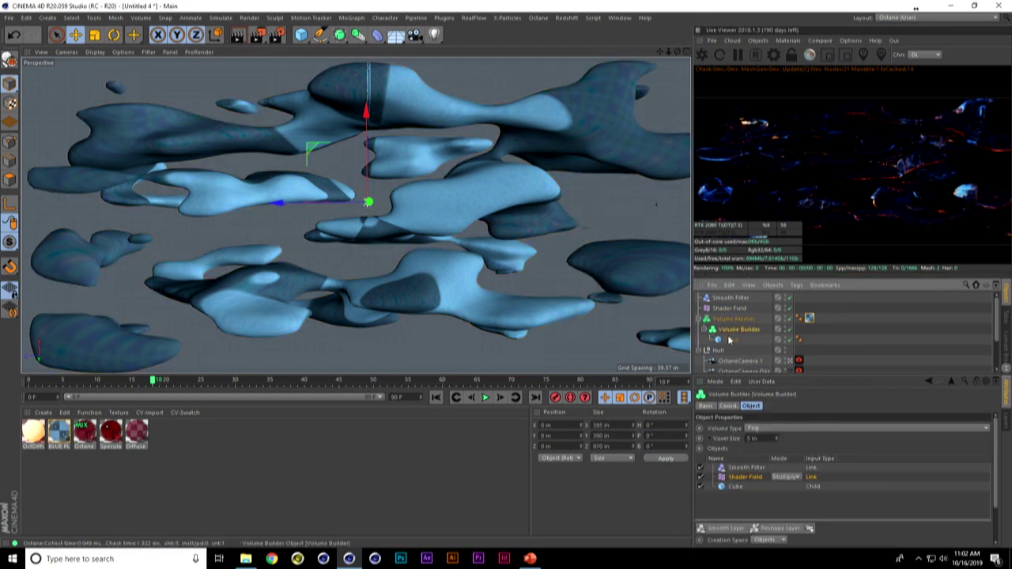
type("2")
key("Return")
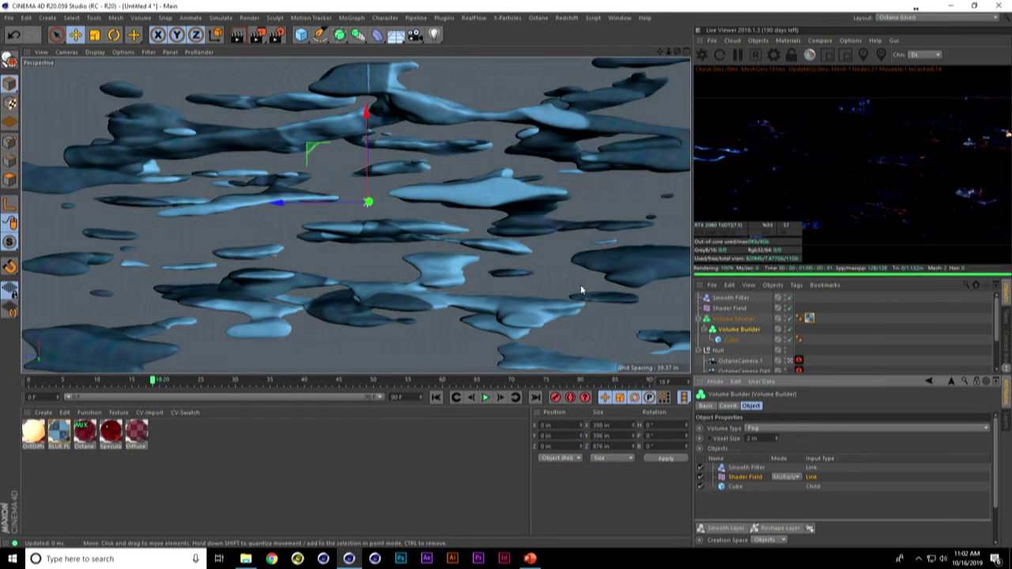
right_click(739, 318)
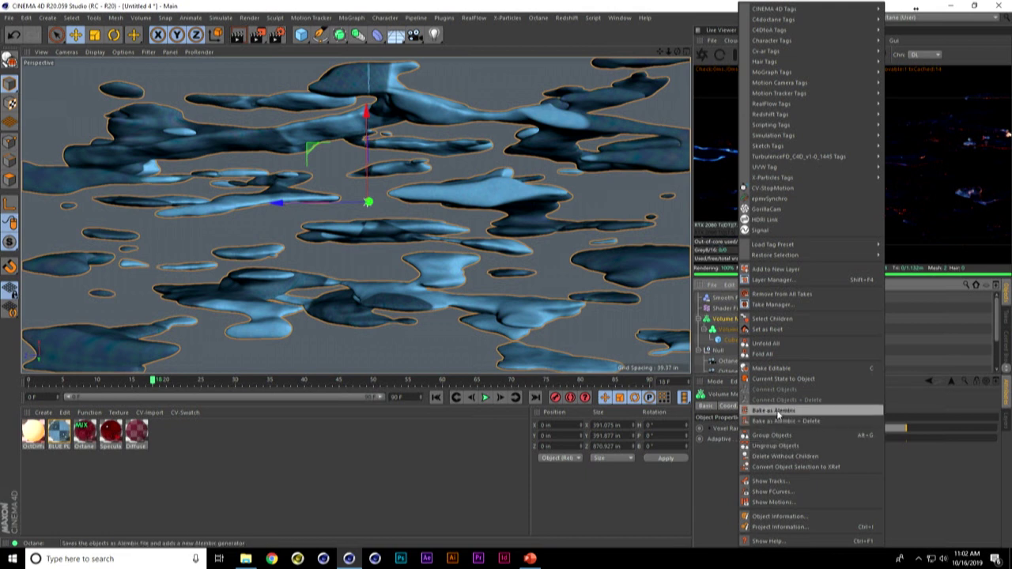
left_click(710, 476)
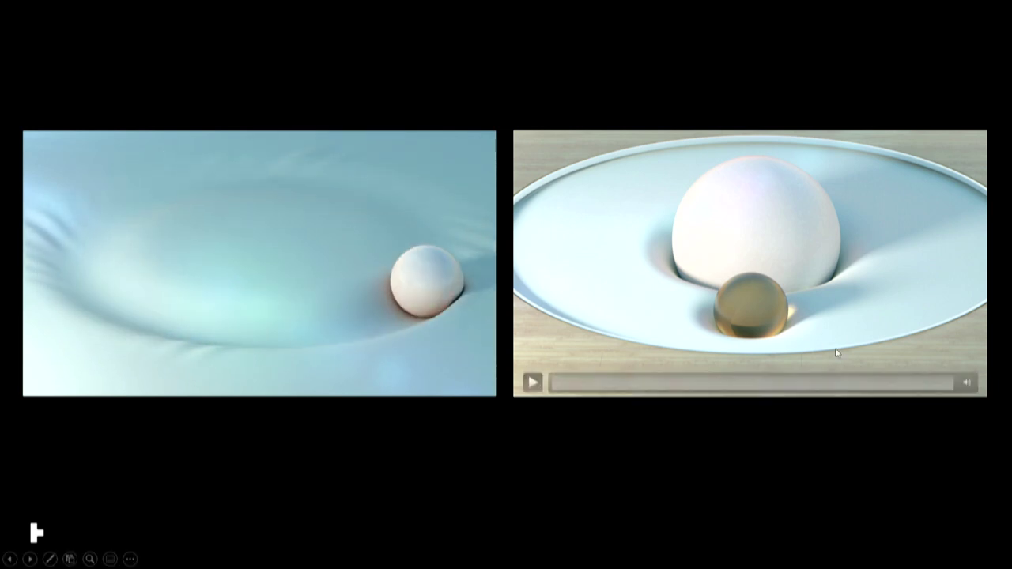
- Play the right sphere clip and advance three slides to the Part 4 title slide
left_click(613, 453)
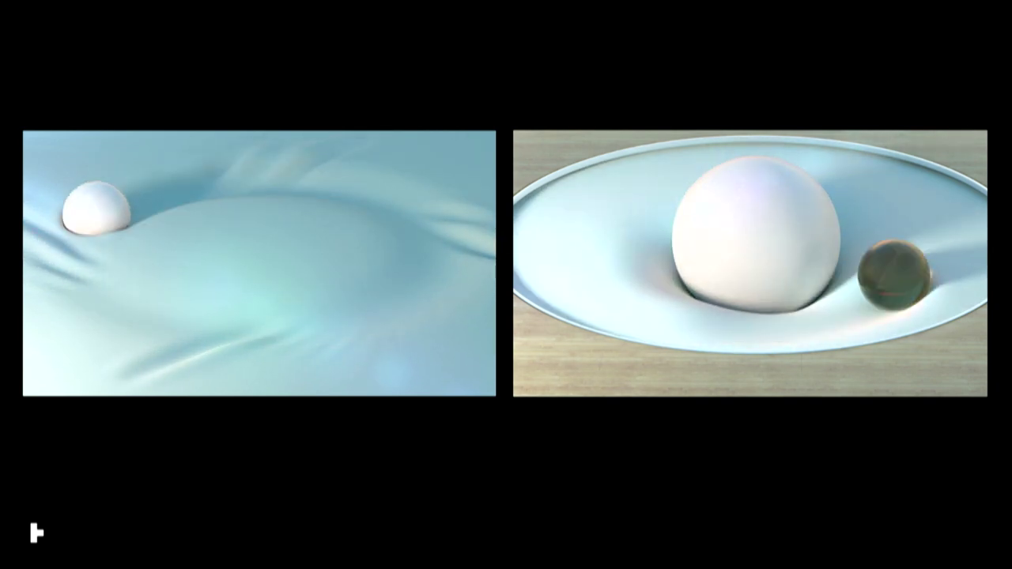
key("Right")
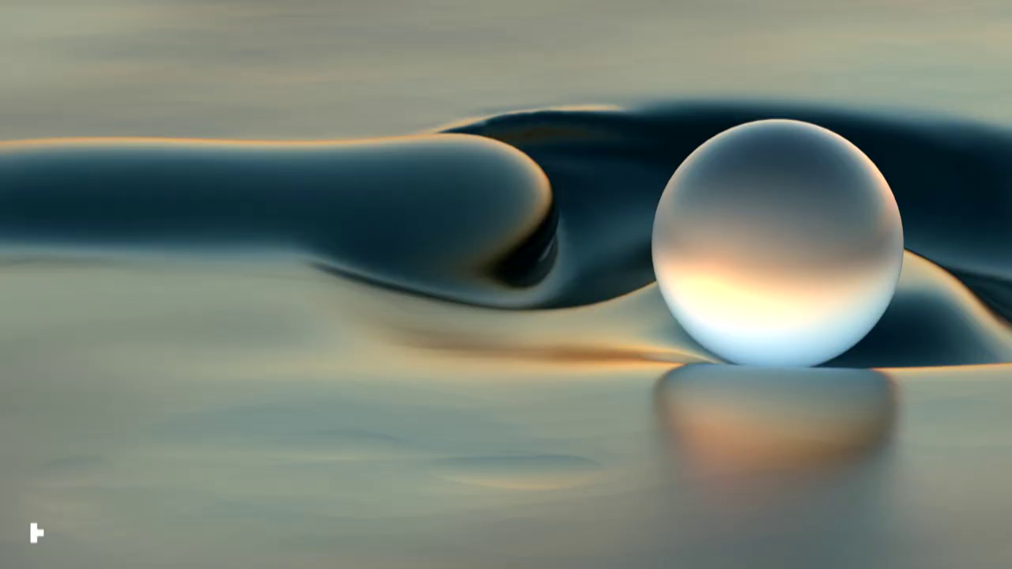
key("Right")
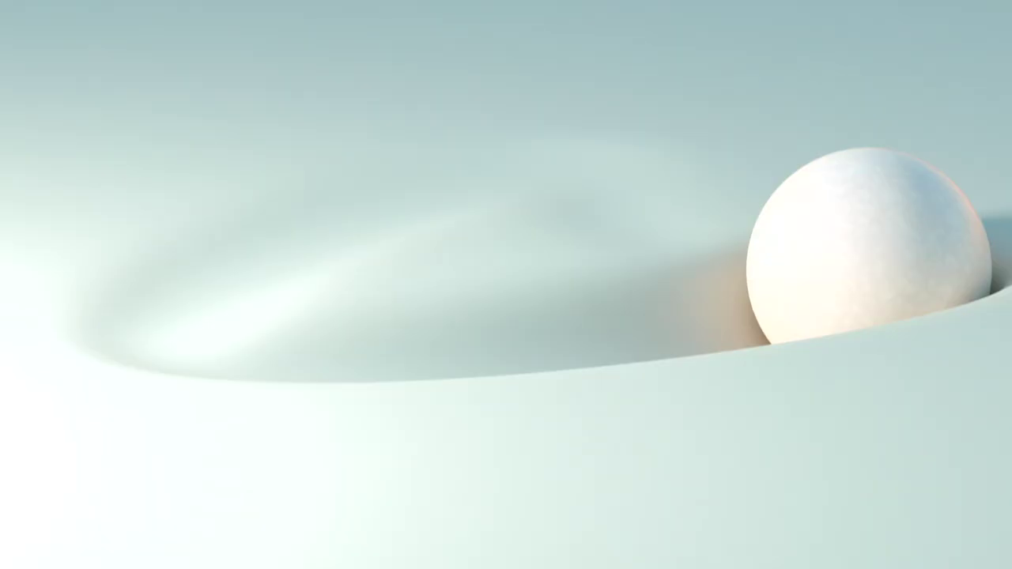
key("Right")
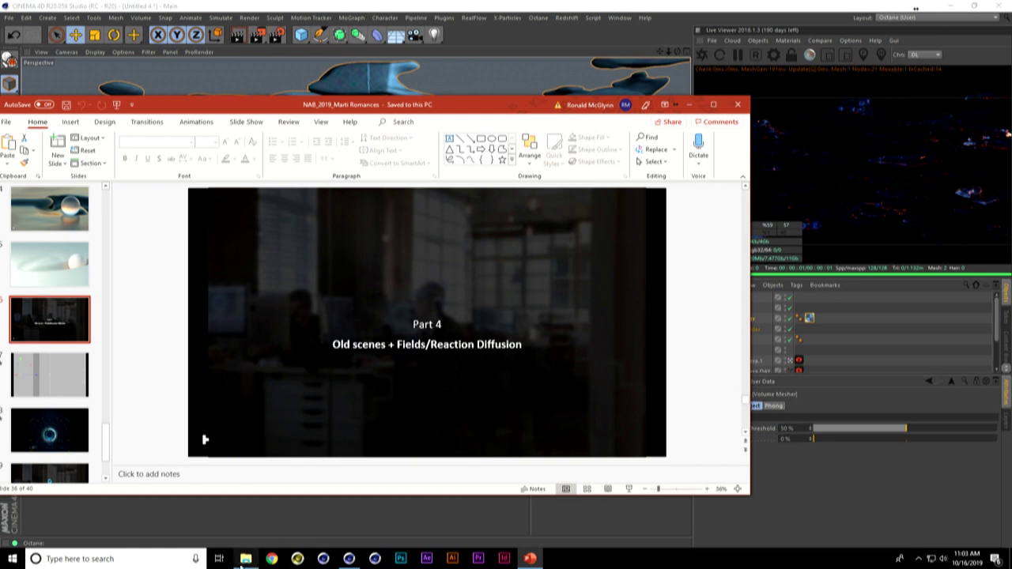
- Browse to the 03_NAB_ASMR_Loop folder and try loading NAB_ASMR_Loop_Alt_01 into Cinema 4D
left_click(243, 563)
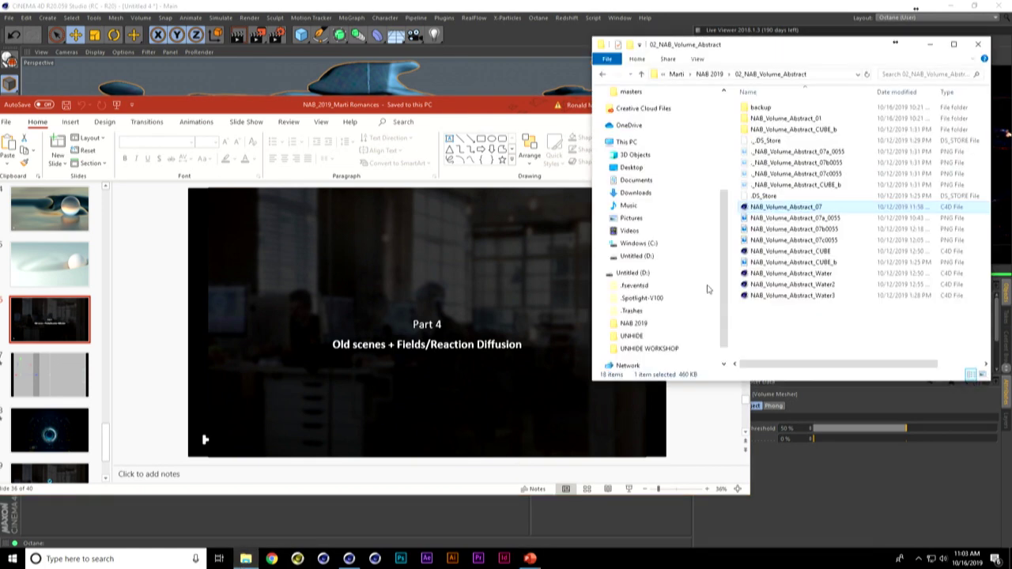
left_click(710, 74)
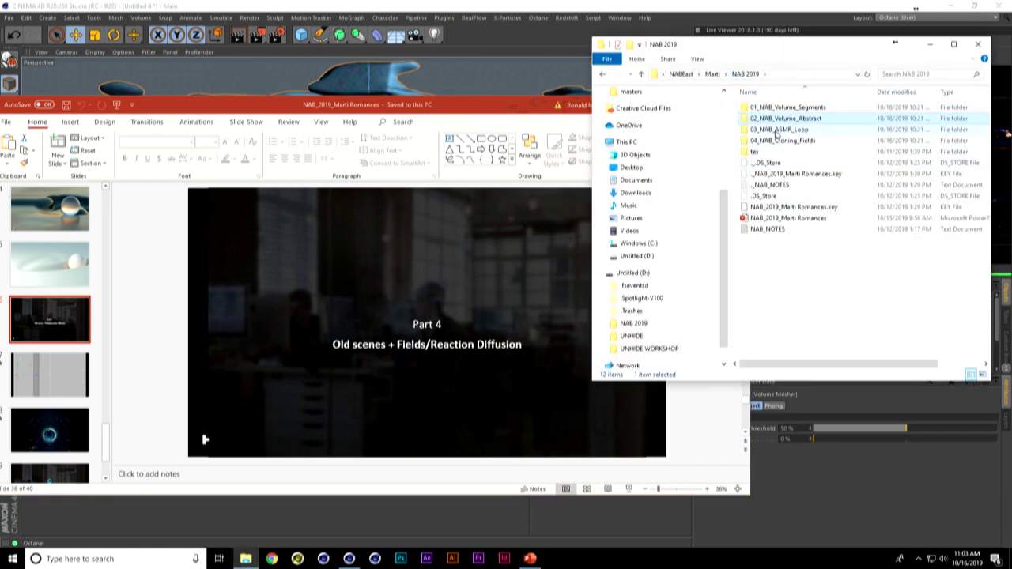
double_click(778, 130)
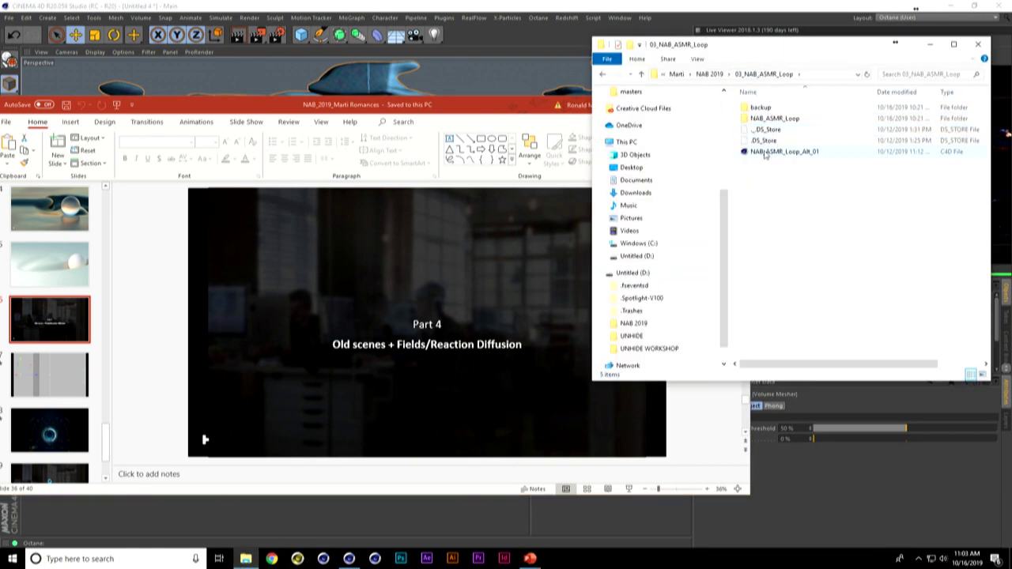
left_click(764, 153)
left_click_drag(531, 82, 528, 96)
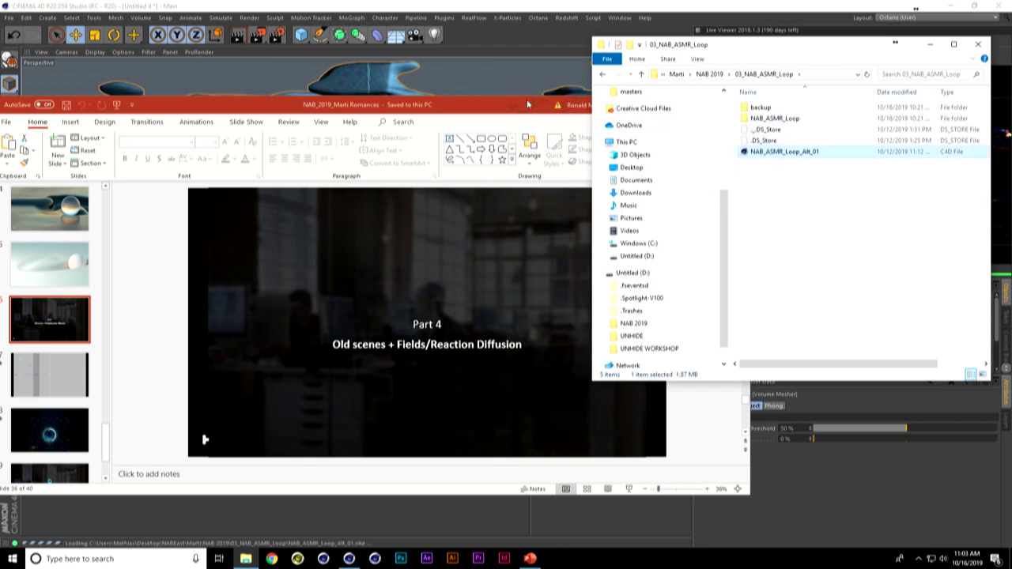
left_click(632, 10)
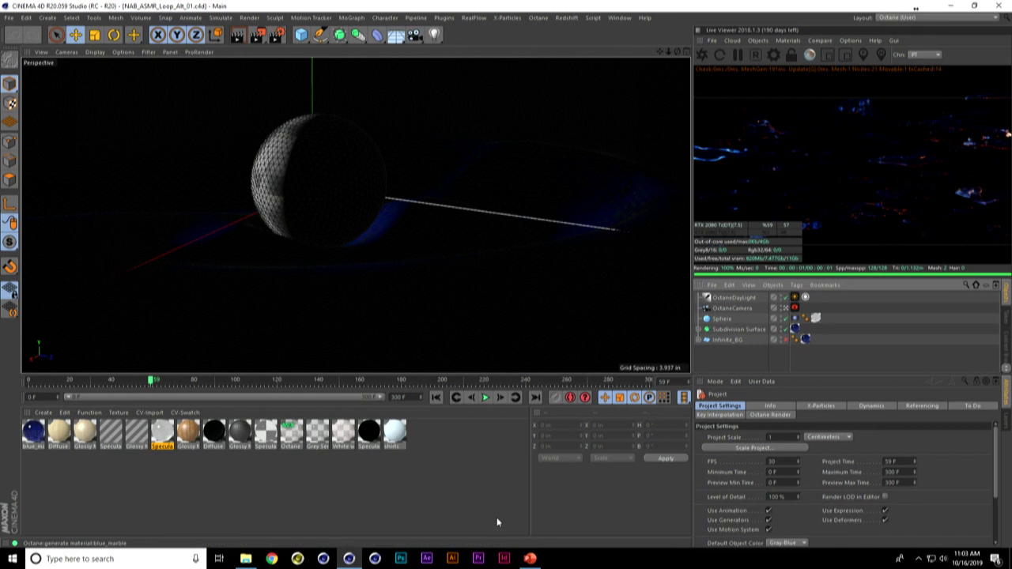
- Drag NAB_ASMR_Loop.c4d from the NAB_ASMR_Loop folder into the Cinema 4D viewport
left_click(246, 558)
double_click(779, 119)
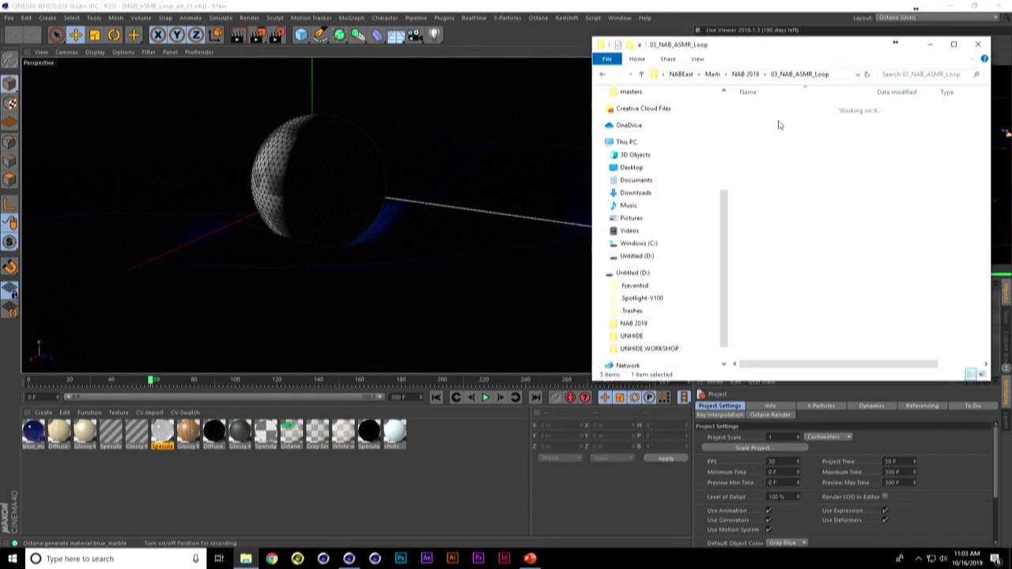
left_click_drag(769, 167, 536, 342)
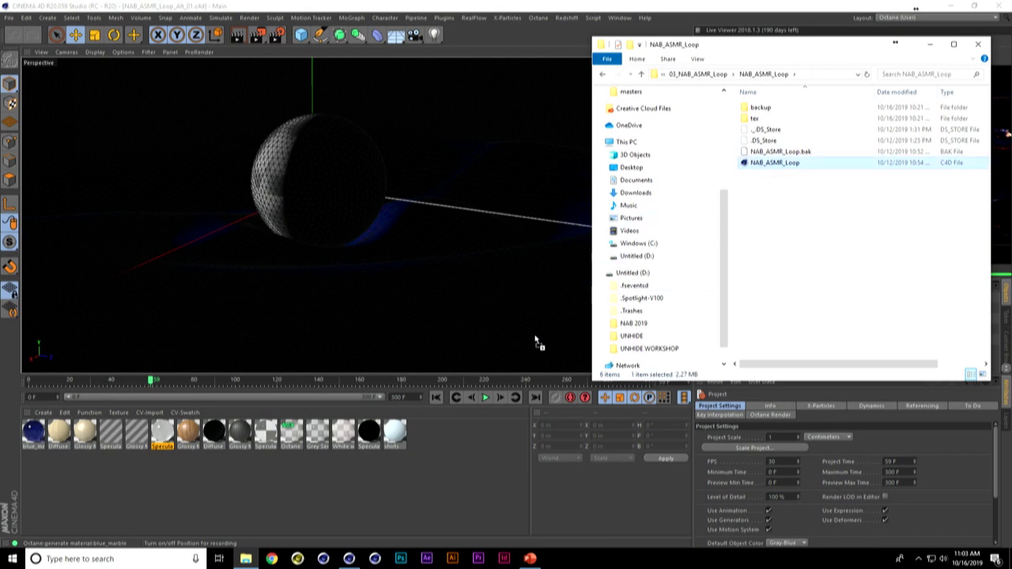
left_click_drag(447, 359, 488, 350)
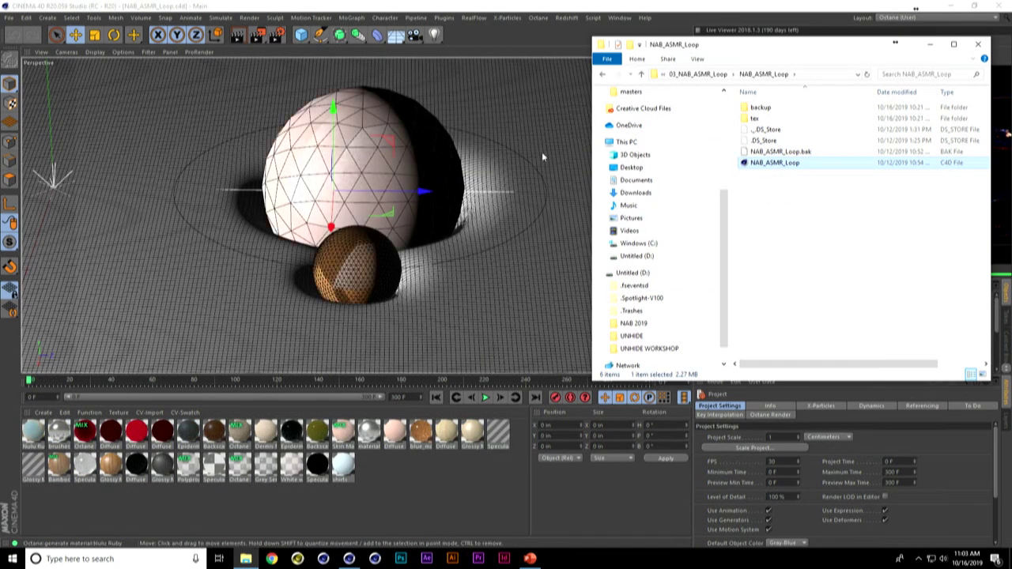
left_click(581, 4)
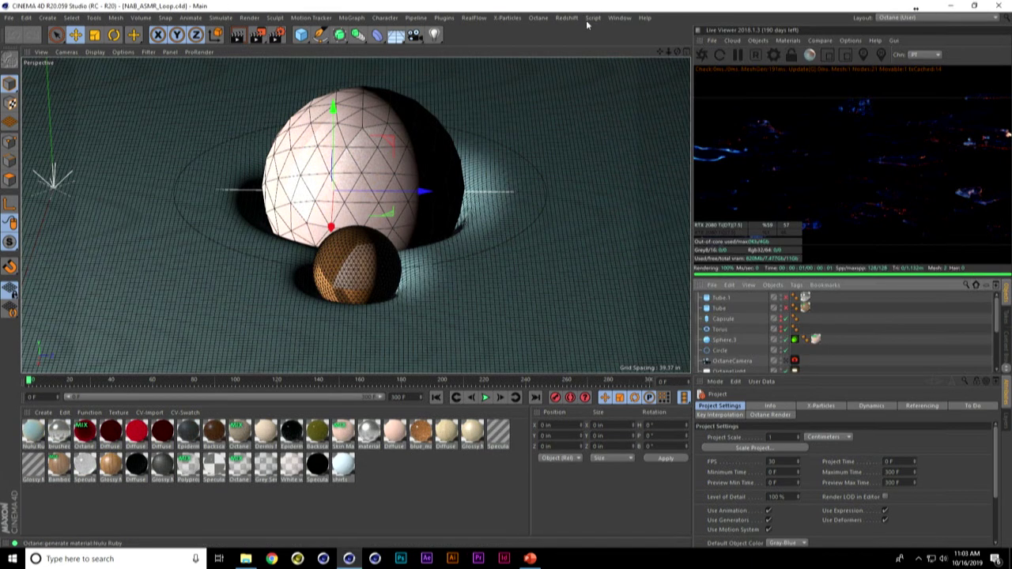
- Play to about frame 20, make the Tube ring visible, and restart the live render
left_click(484, 397)
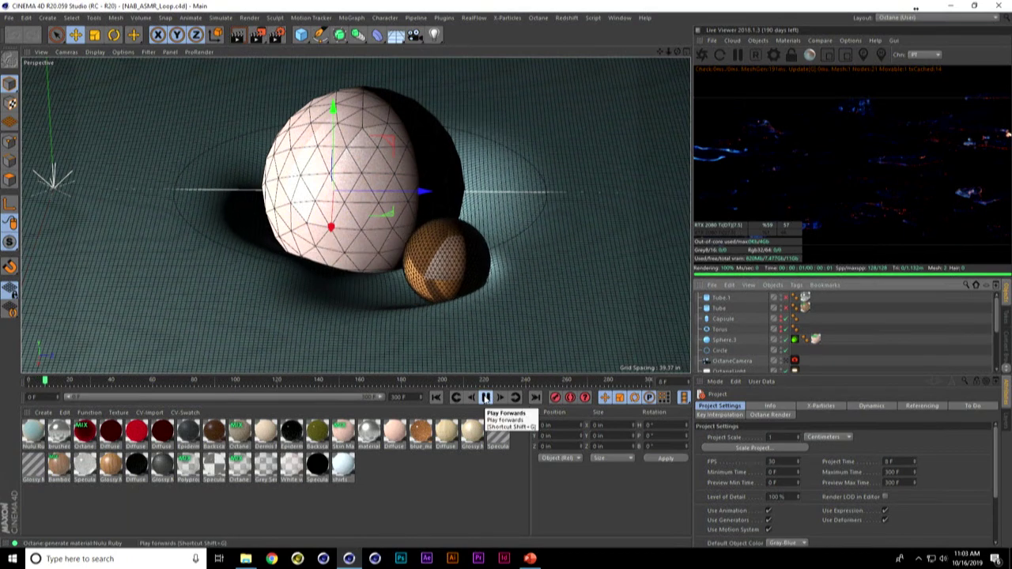
left_click(485, 398)
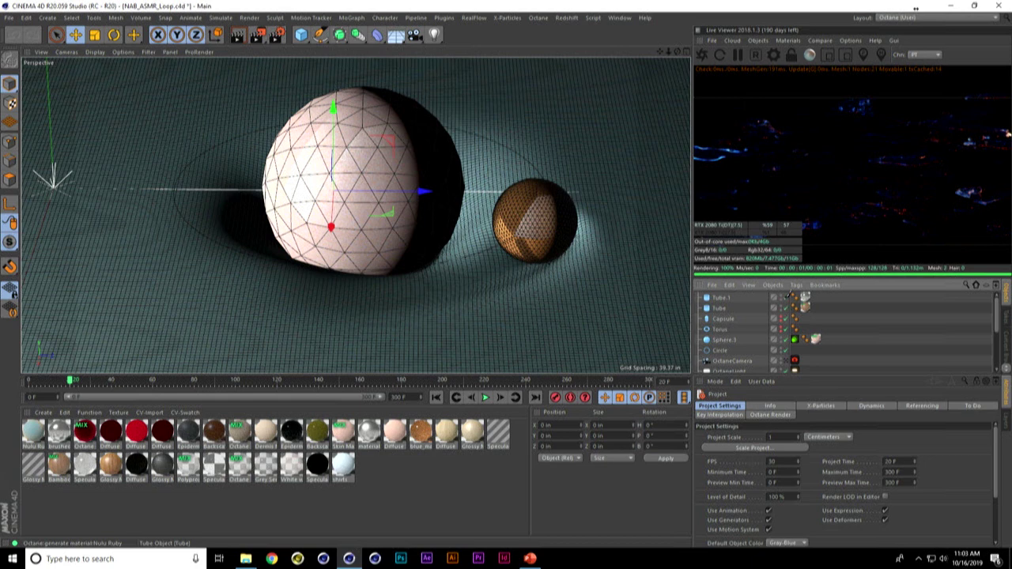
left_click(783, 308)
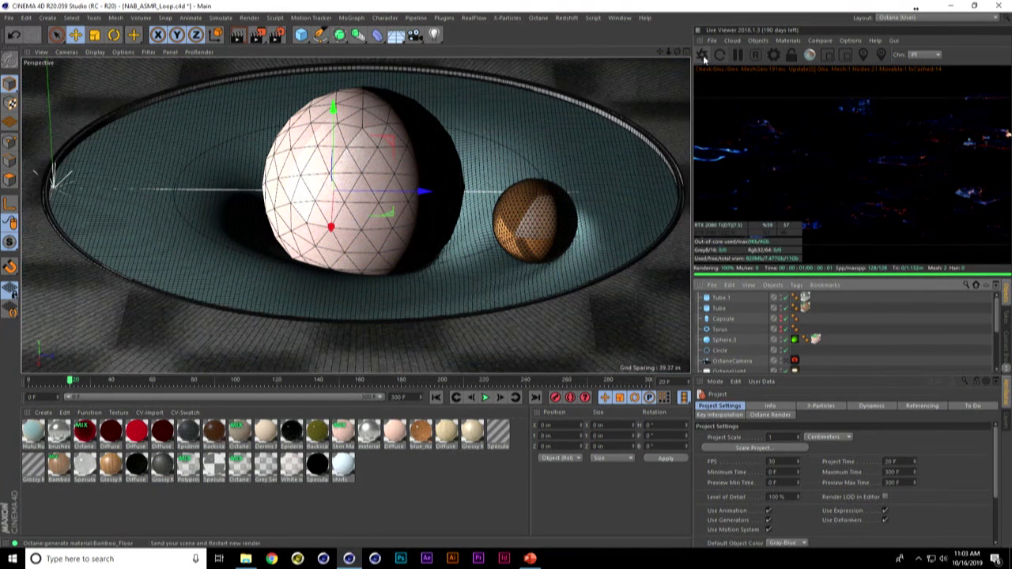
left_click(702, 56)
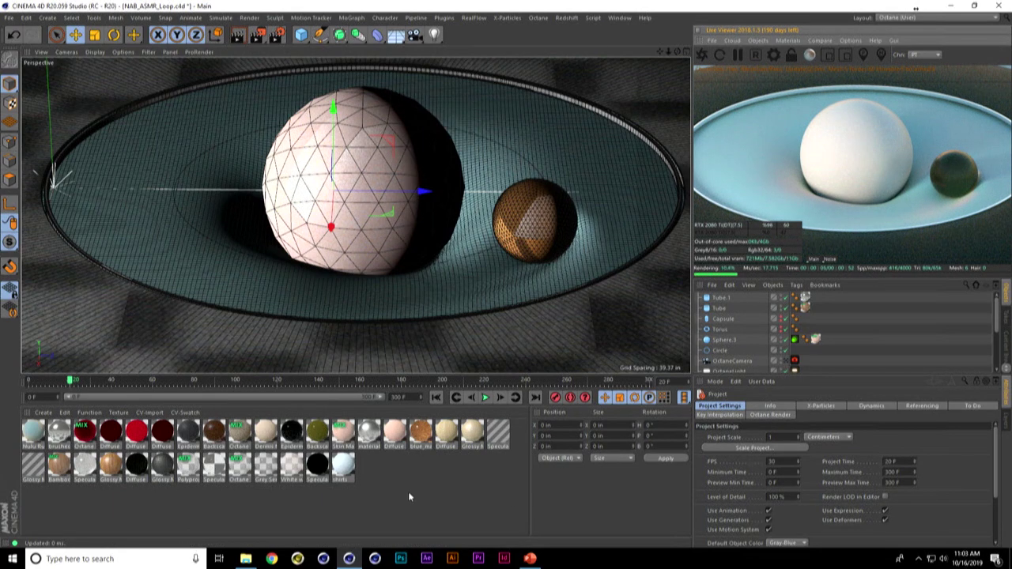
- Apply a material to the Tube ring and replay the sphere animation
left_click_drag(421, 434, 806, 308)
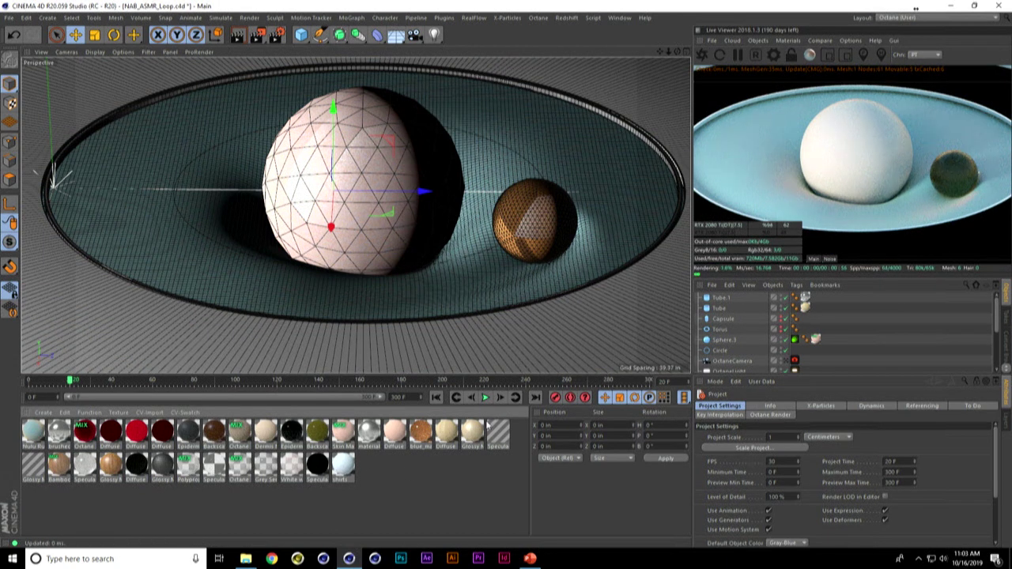
left_click_drag(472, 433, 775, 308)
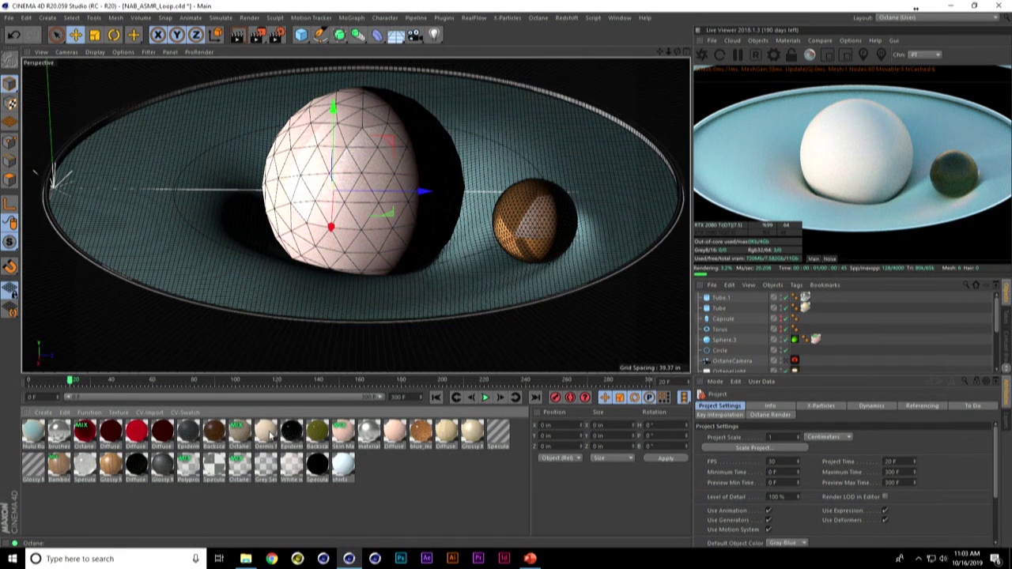
left_click_drag(806, 311, 805, 310)
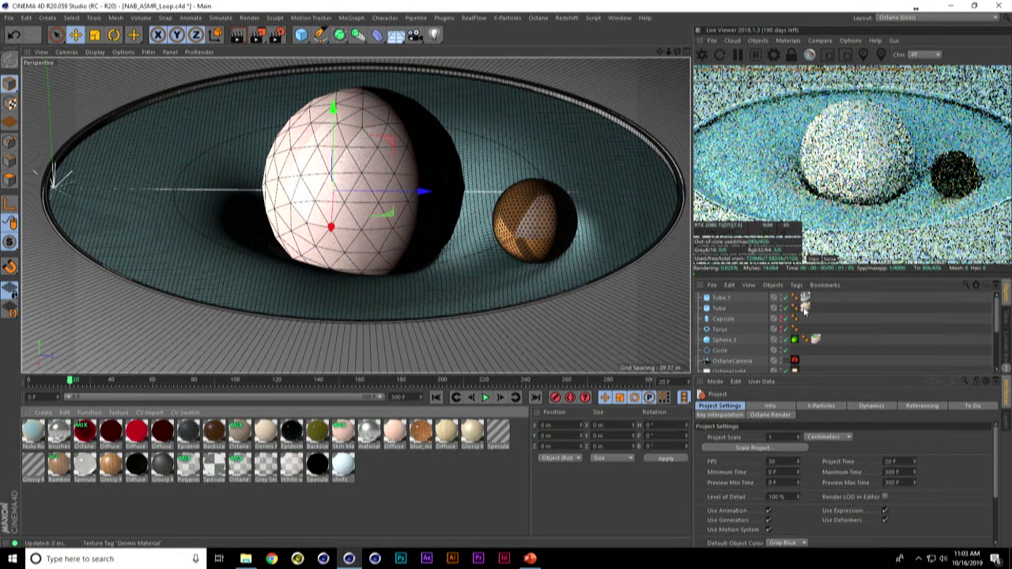
left_click(486, 398)
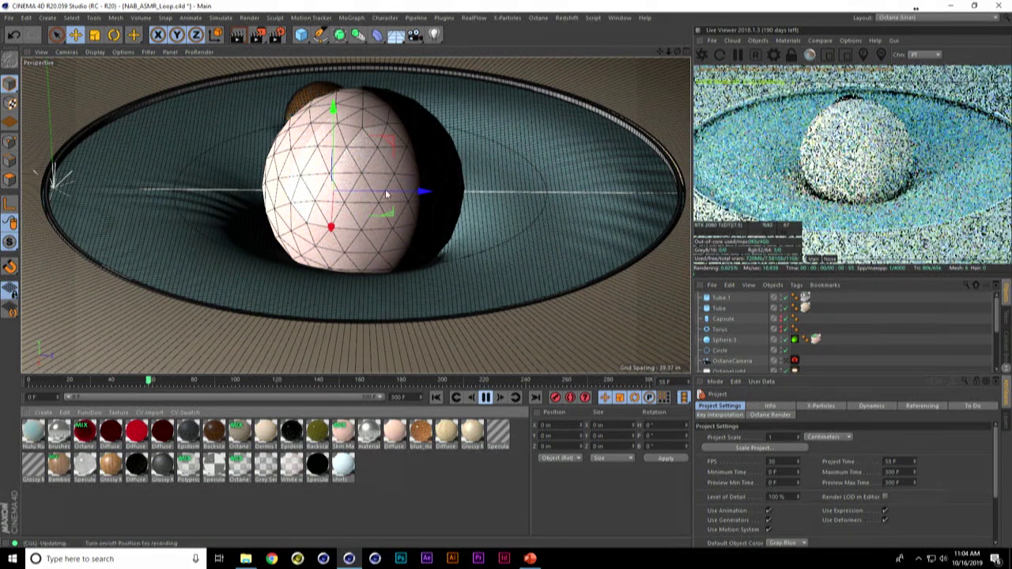
left_click(485, 398)
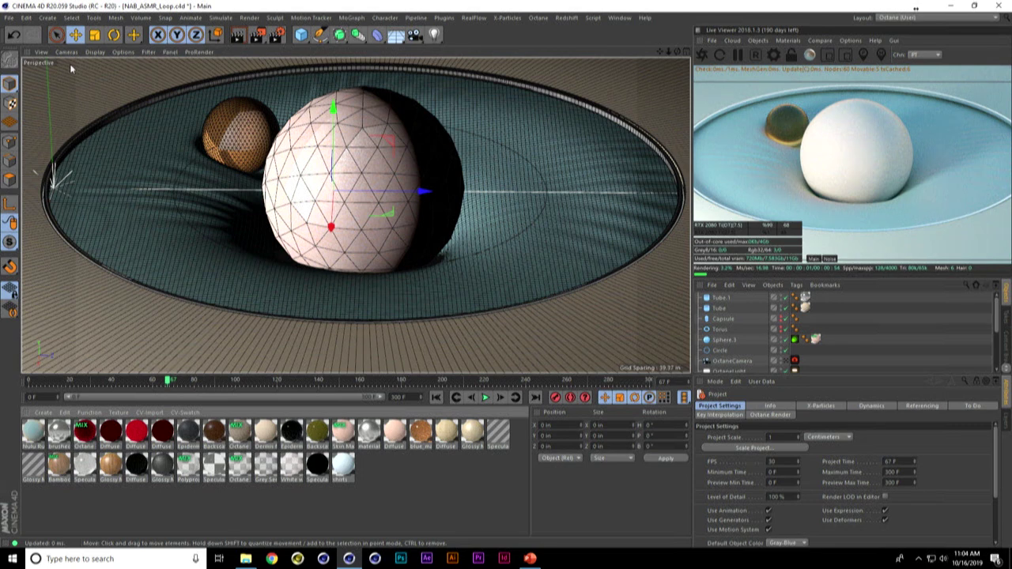
left_click(7, 17)
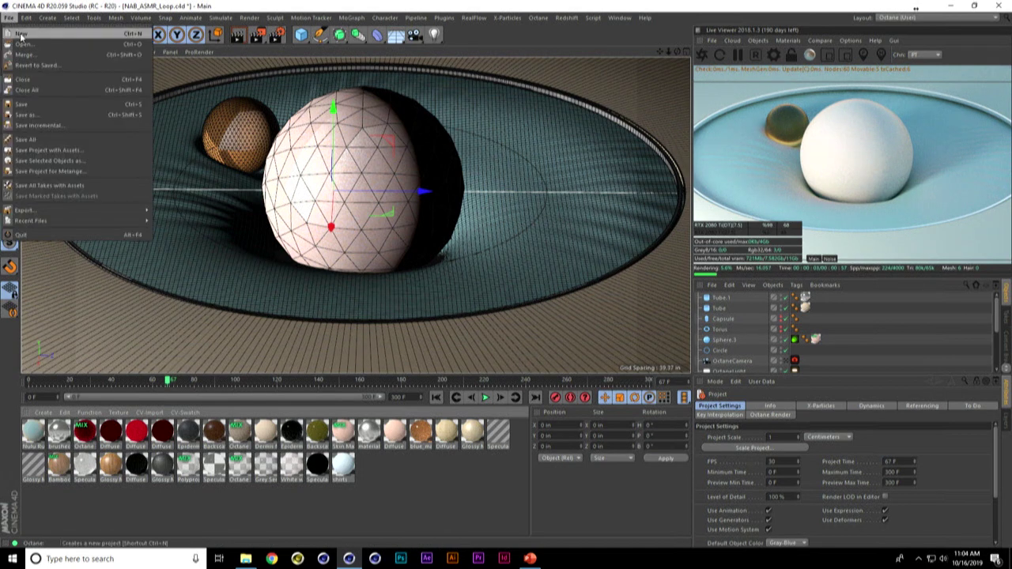
- Start a new project with a Plane, displayed in Gouraud Shading (Lines)
left_click(40, 29)
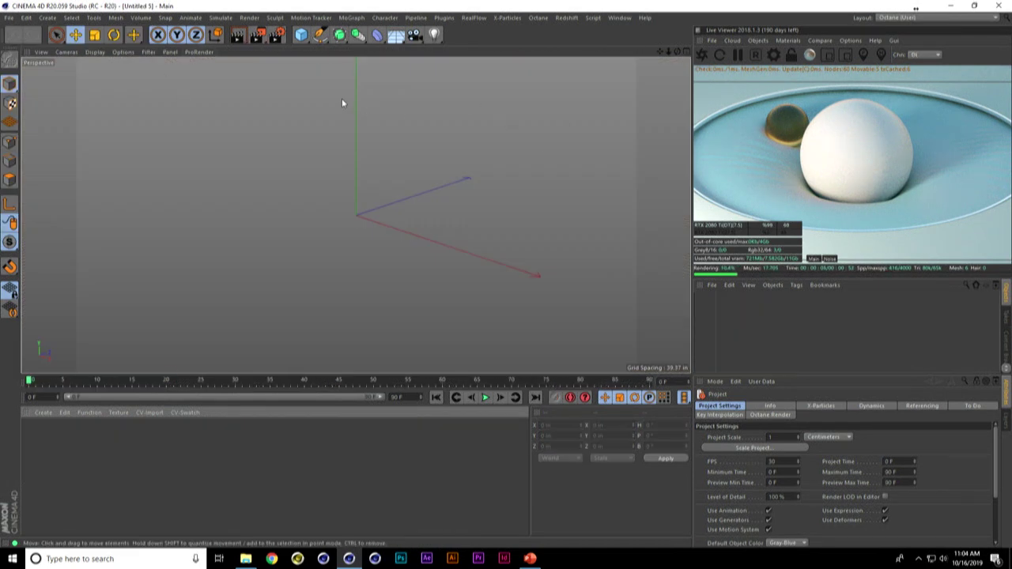
left_click(300, 34)
left_click(455, 86)
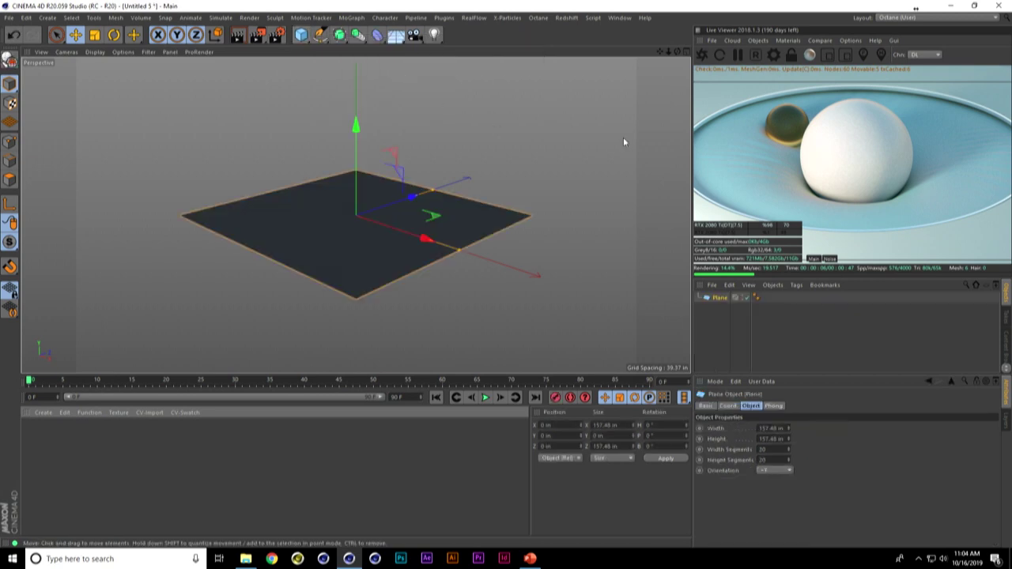
left_click_drag(335, 208, 465, 229, "alt")
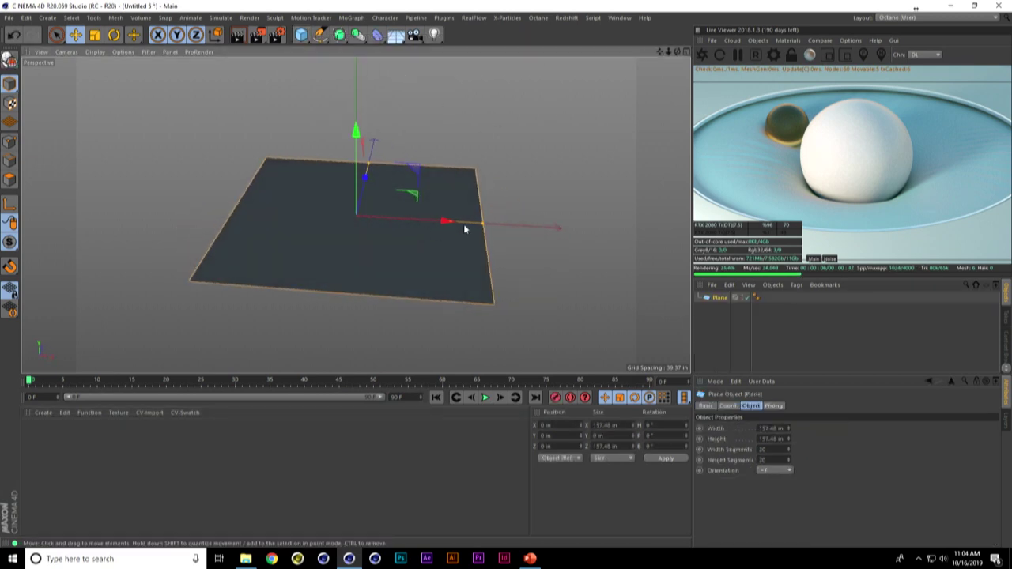
left_click(95, 52)
left_click(138, 75)
mouse_move(300, 183)
left_mouse_down("alt")
mouse_move(305, 200)
mouse_move(290, 214)
mouse_move(309, 214)
left_mouse_up("alt")
right_click_drag(309, 214, 390, 200, "alt")
- Add a Sphere, set its type to Icosahedron, and reselect the Plane
left_click(300, 34)
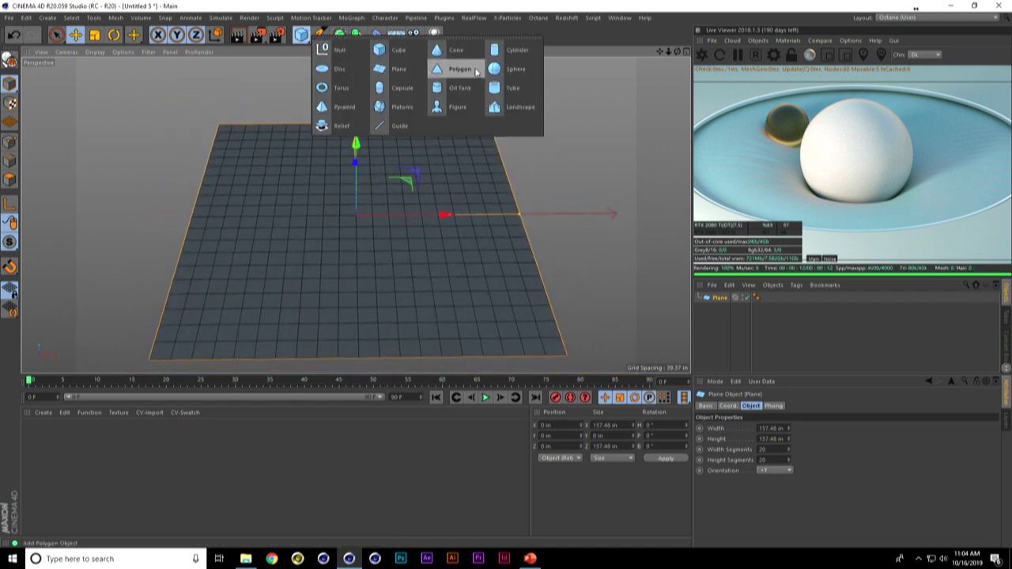
left_click(506, 71)
left_click_drag(384, 260, 386, 215, "alt")
left_click(789, 449)
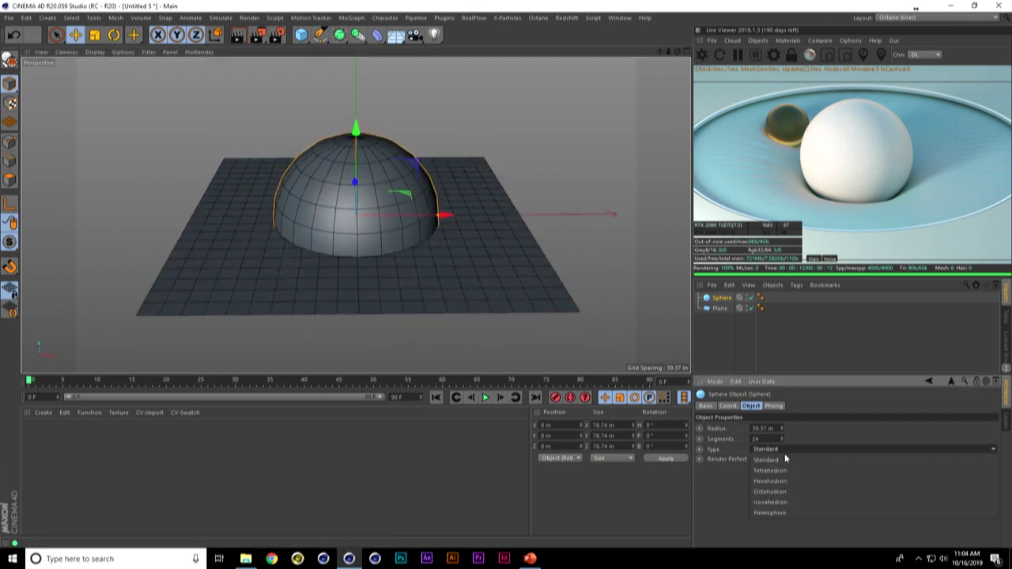
left_click(779, 509)
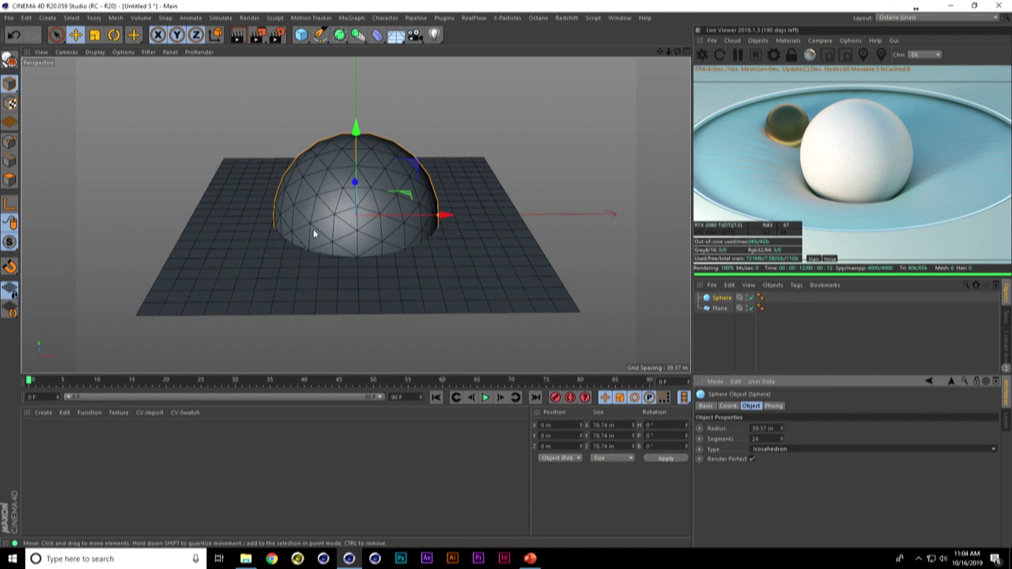
left_click(720, 308)
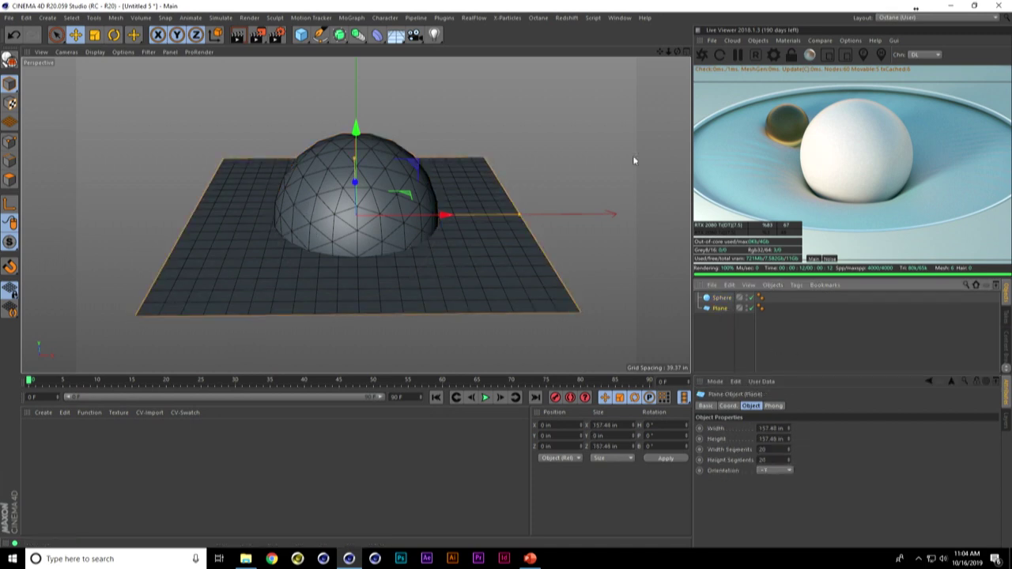
left_click(378, 36)
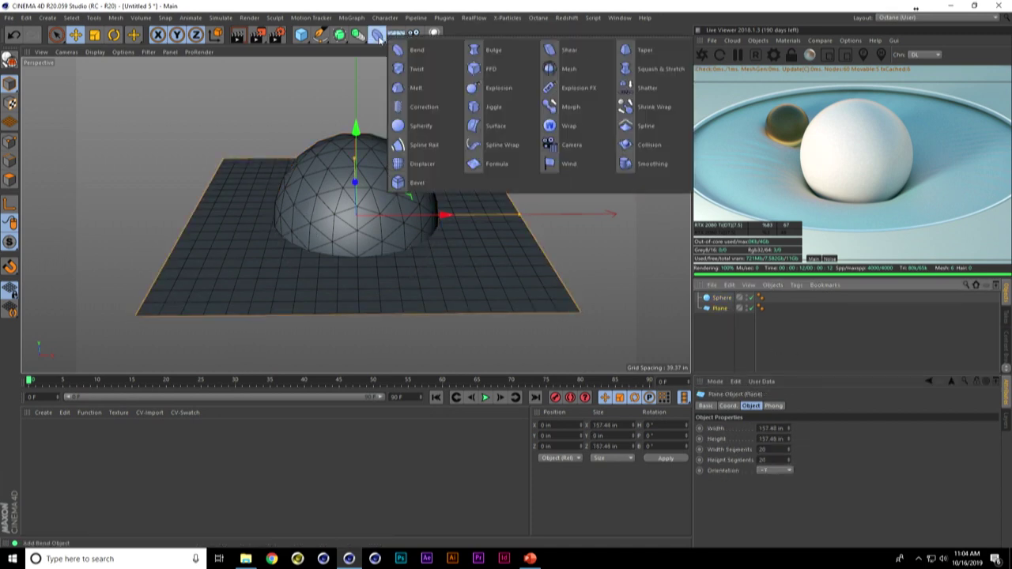
- Add a Collision deformer under Plane and put Sphere in its Colliders Objects list
left_click(637, 146)
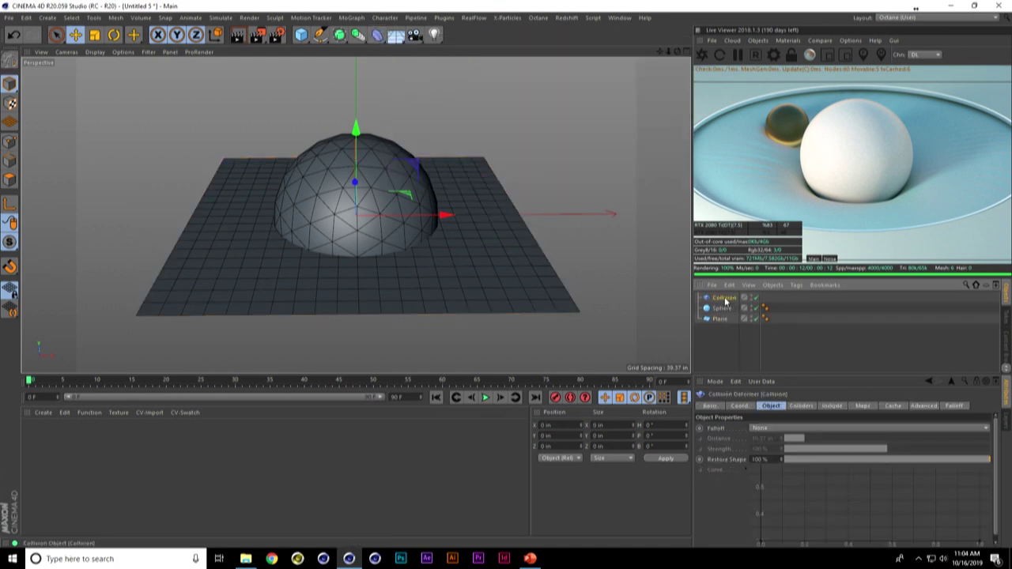
left_click_drag(726, 318, 722, 321)
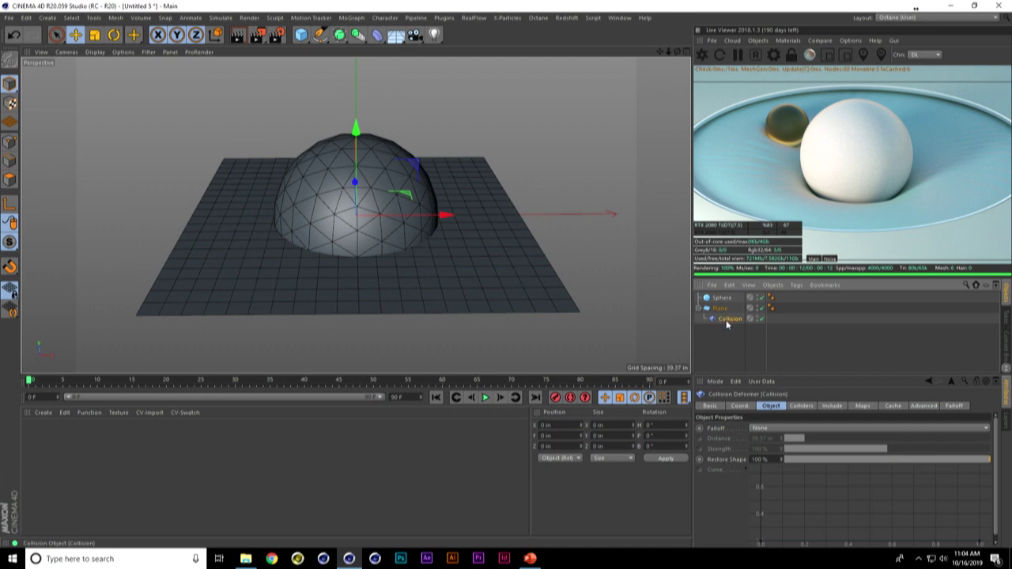
left_click(799, 406)
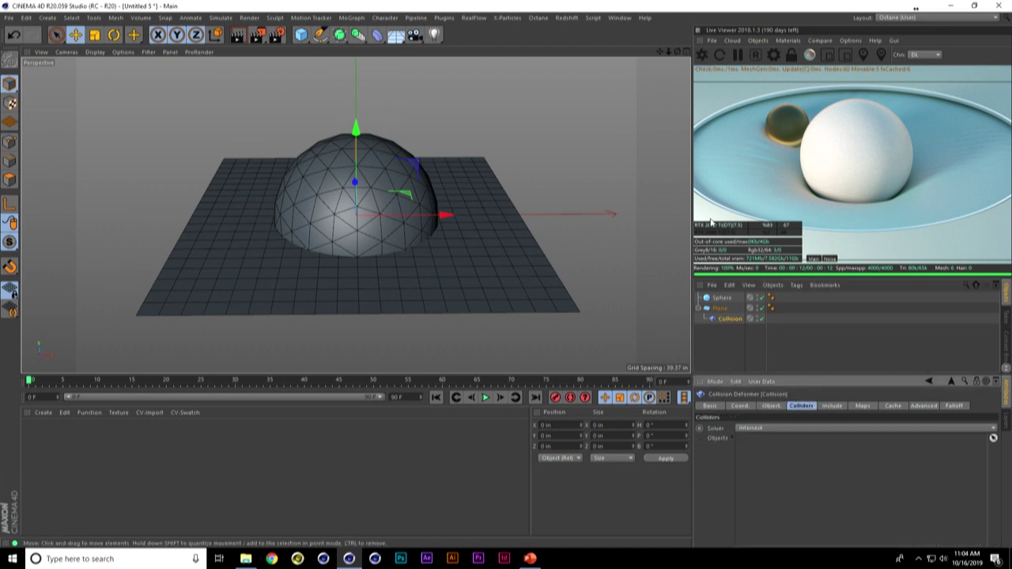
left_click_drag(722, 297, 759, 440)
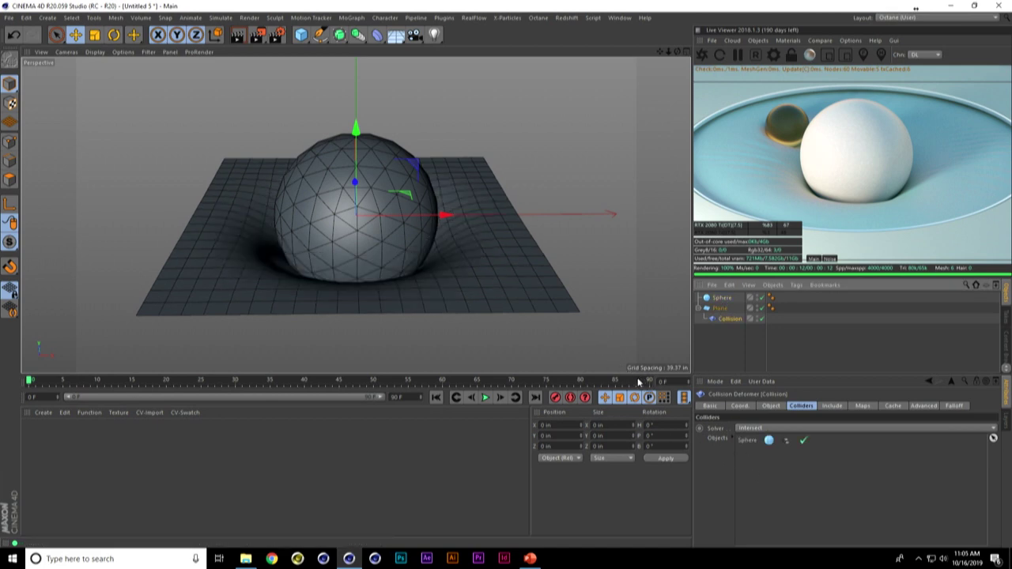
- Move the sphere to test how the plane dents around it
left_click(721, 297)
left_click_drag(441, 172, 337, 180)
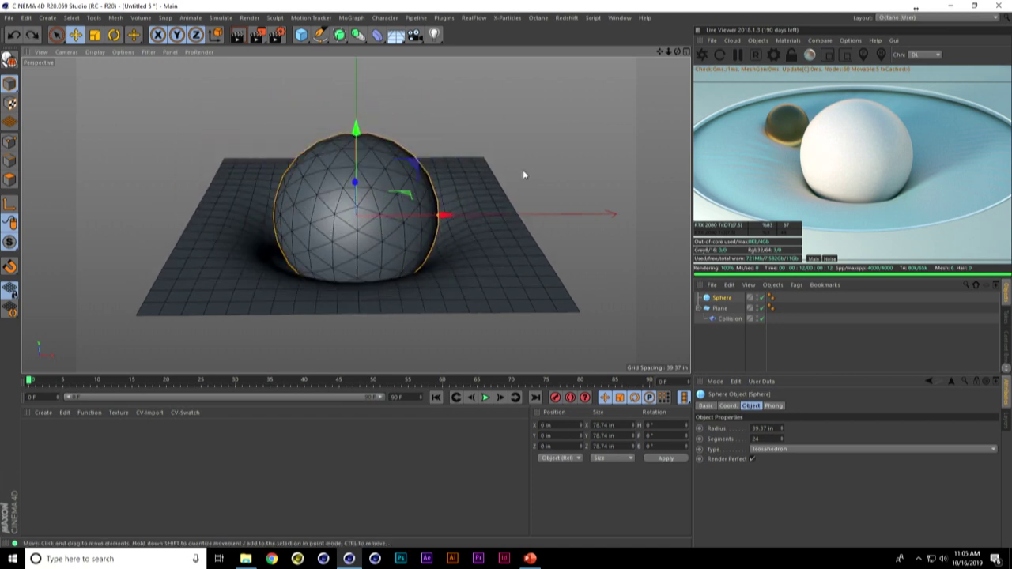
left_click(719, 308)
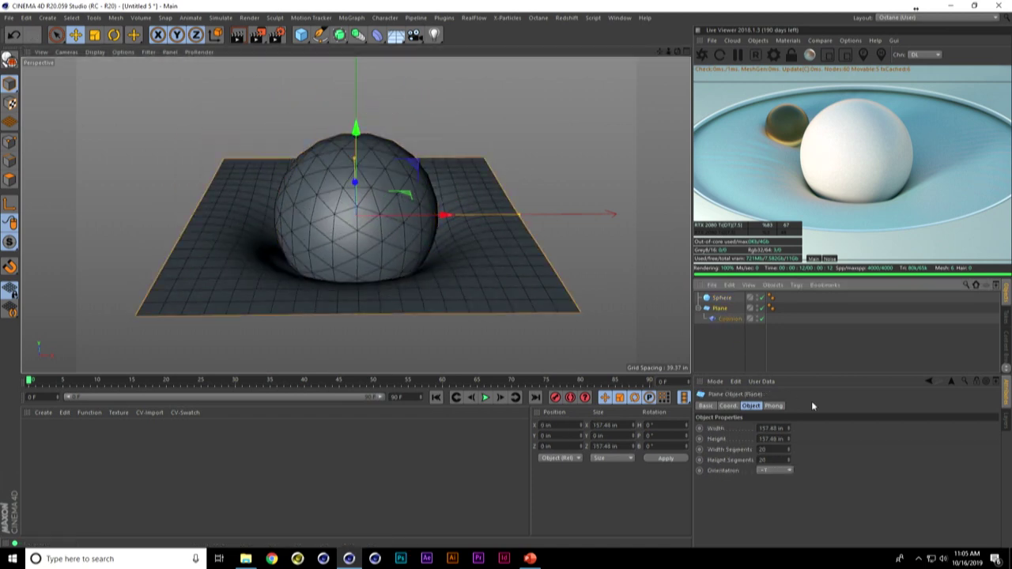
- Set the plane to 300 × 300 in with 100 segments
double_click(771, 428)
type("300")
key("Tab")
type("300")
key("Tab")
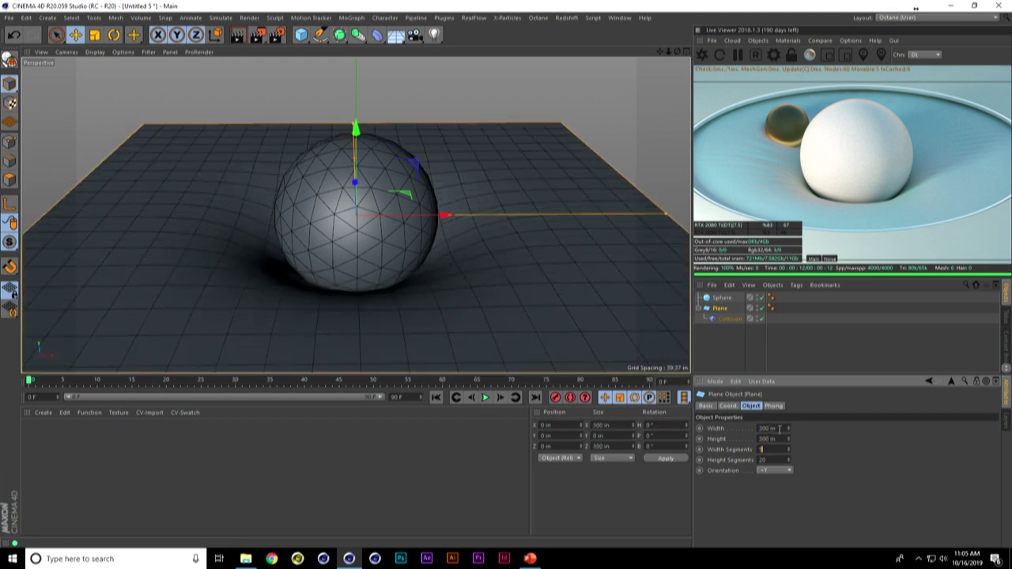
type("100")
key("Tab")
key("Tab")
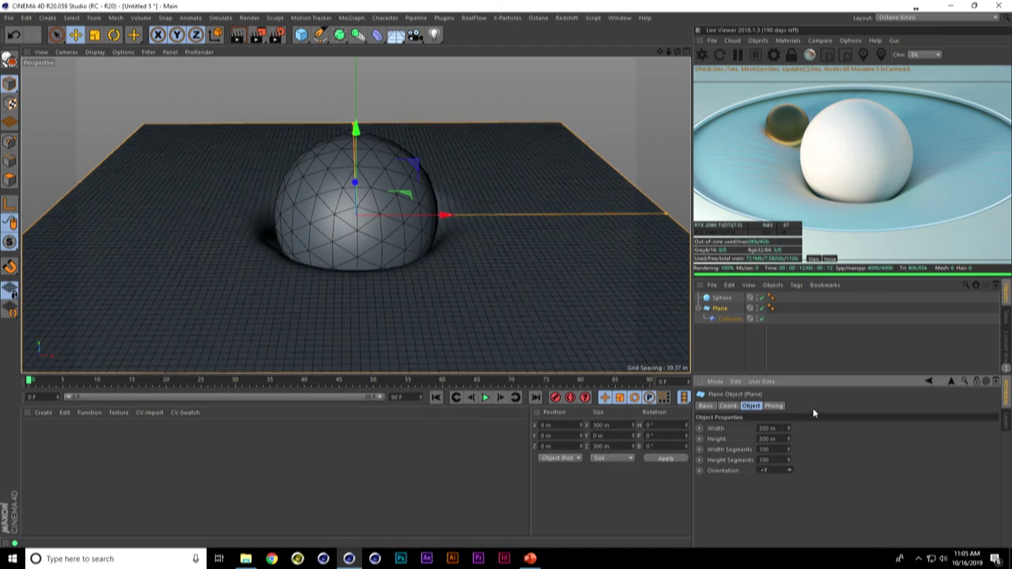
- Give the sphere 100 segments
left_click(721, 298)
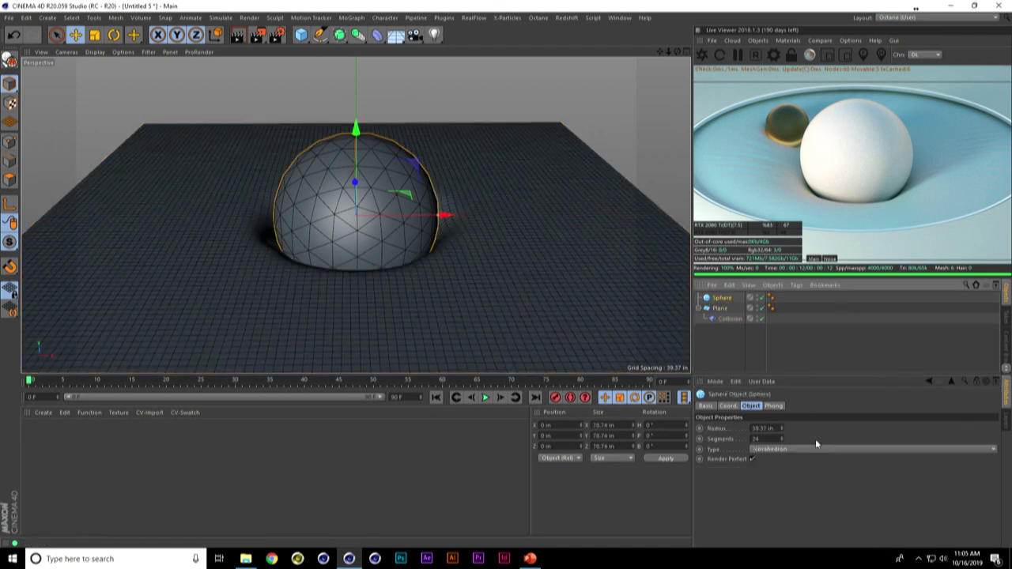
double_click(766, 436)
type("100")
key("Return")
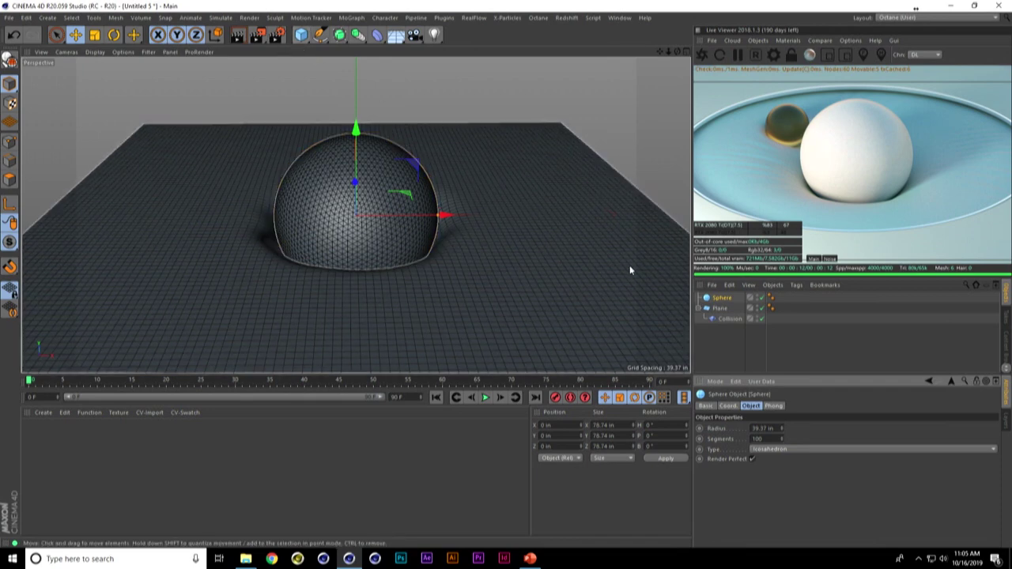
- Test-move the sphere, undo it, and add a second sphere, Sphere.1
left_click_drag(363, 87, 359, 89)
key("ctrl+z")
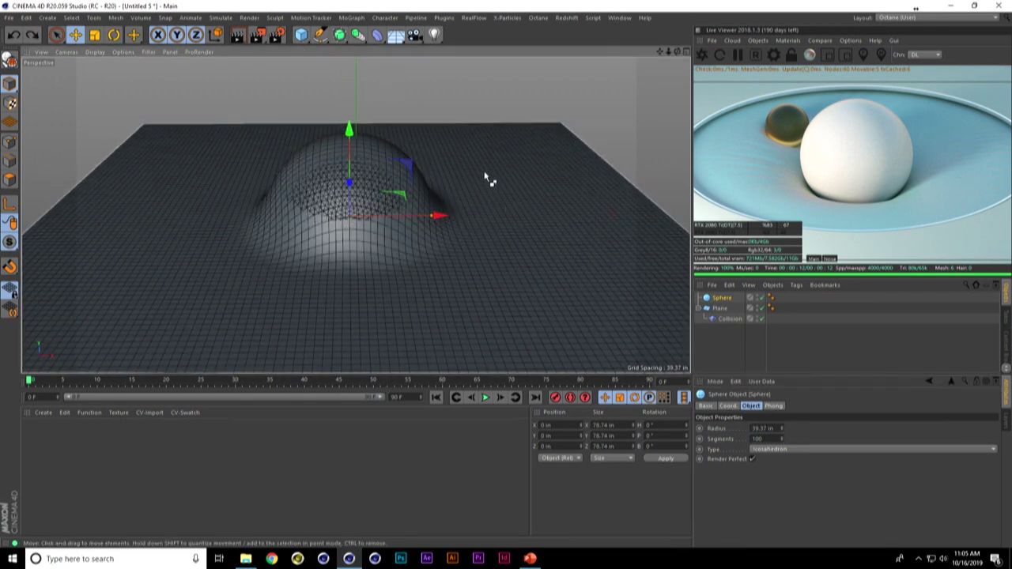
left_click_drag(301, 35, 514, 66)
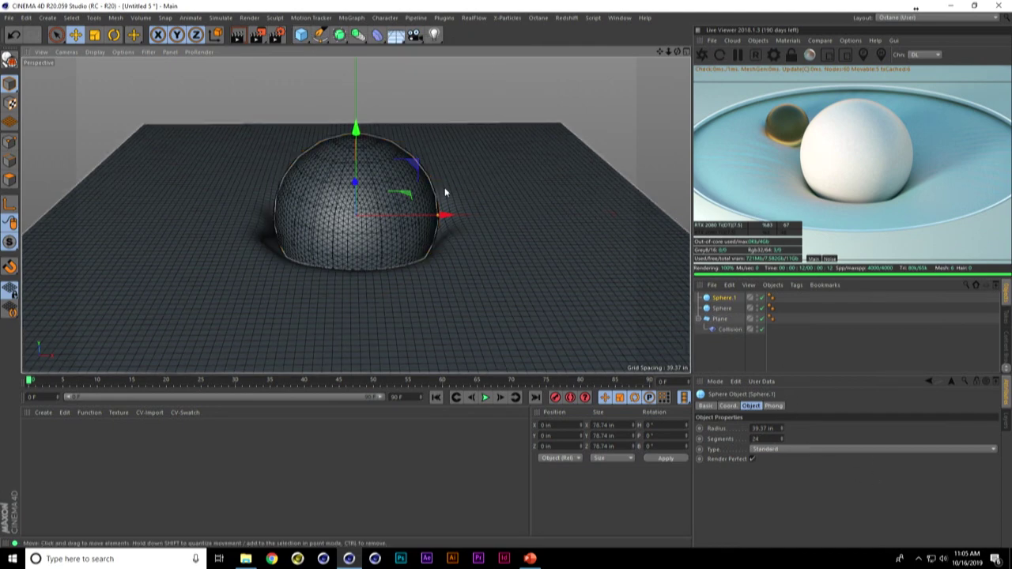
- Move Sphere.1 to the right along X and set its radius to 15 in
left_click_drag(445, 214, 609, 219)
left_click_drag(629, 231, 630, 231)
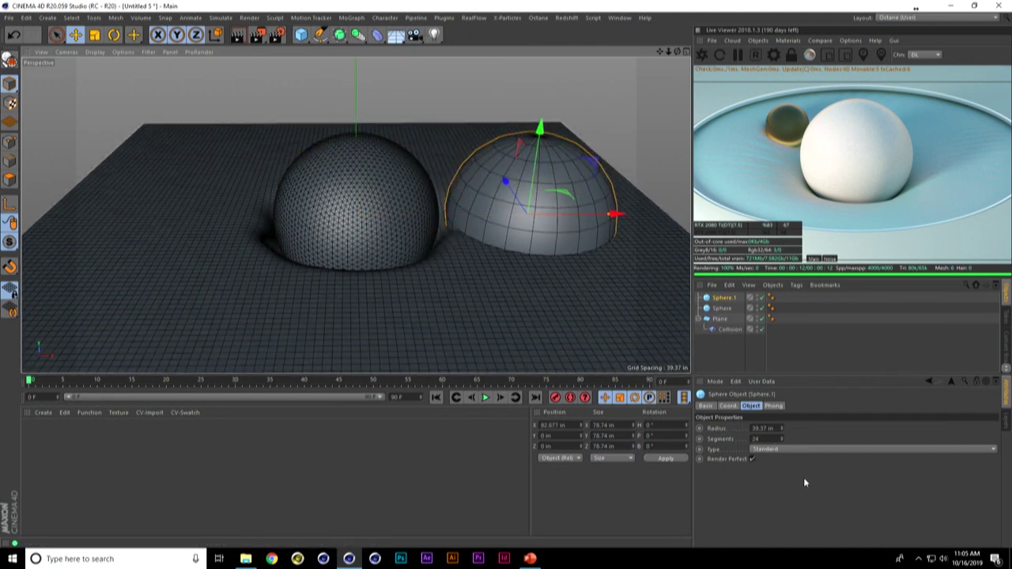
left_click_drag(772, 427, 744, 430)
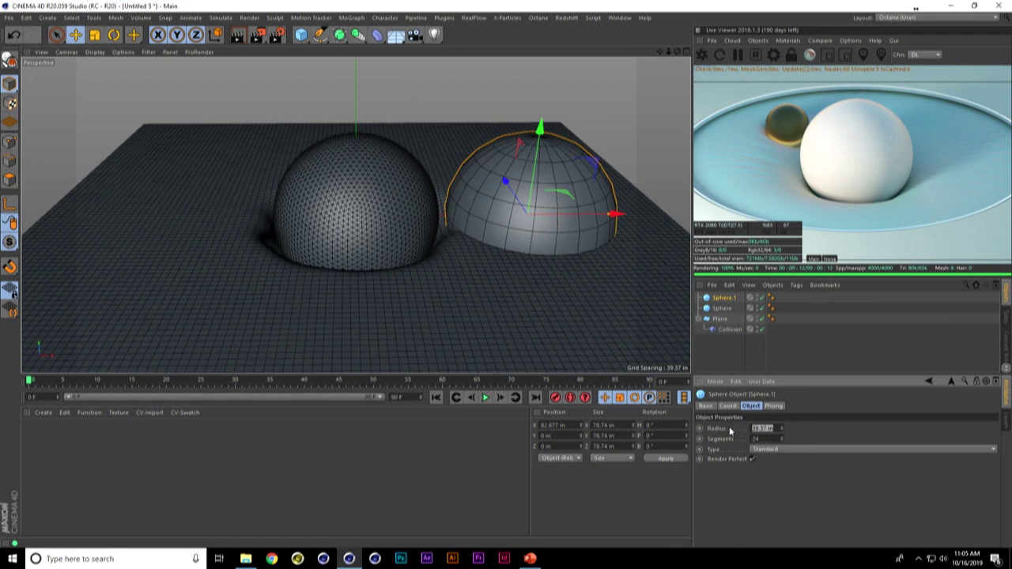
type("15")
key("Return")
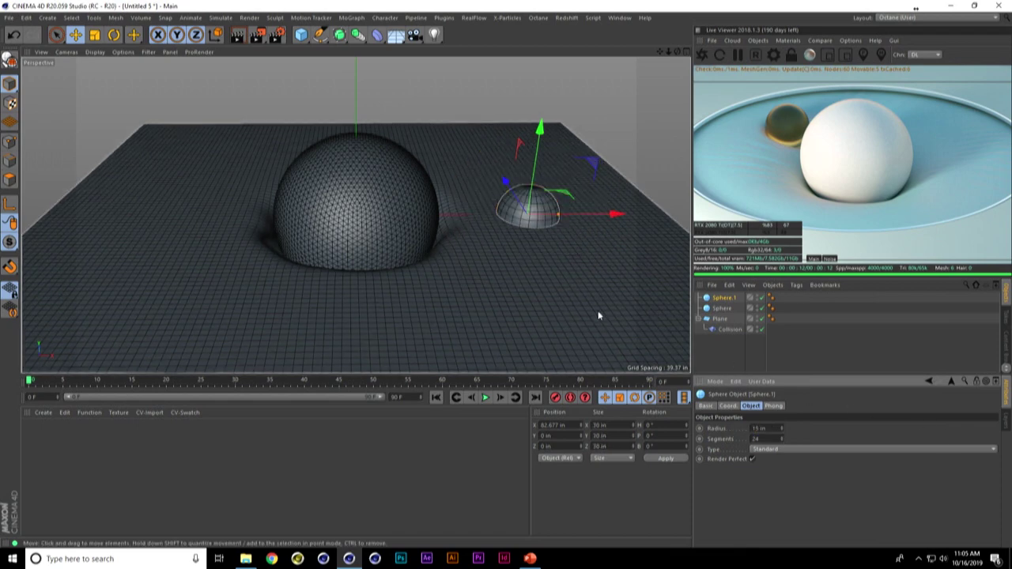
- Add Sphere.1 to the Collision deformer's colliders list and add a Circle spline
left_click(729, 329)
left_click_drag(728, 298, 753, 453)
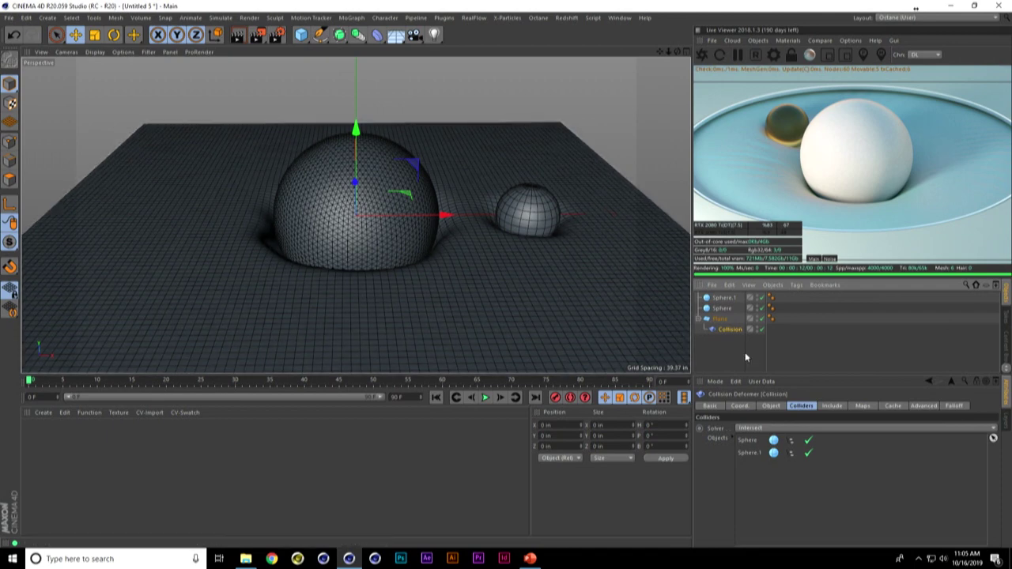
left_click(509, 222)
left_click_drag(523, 226, 479, 225)
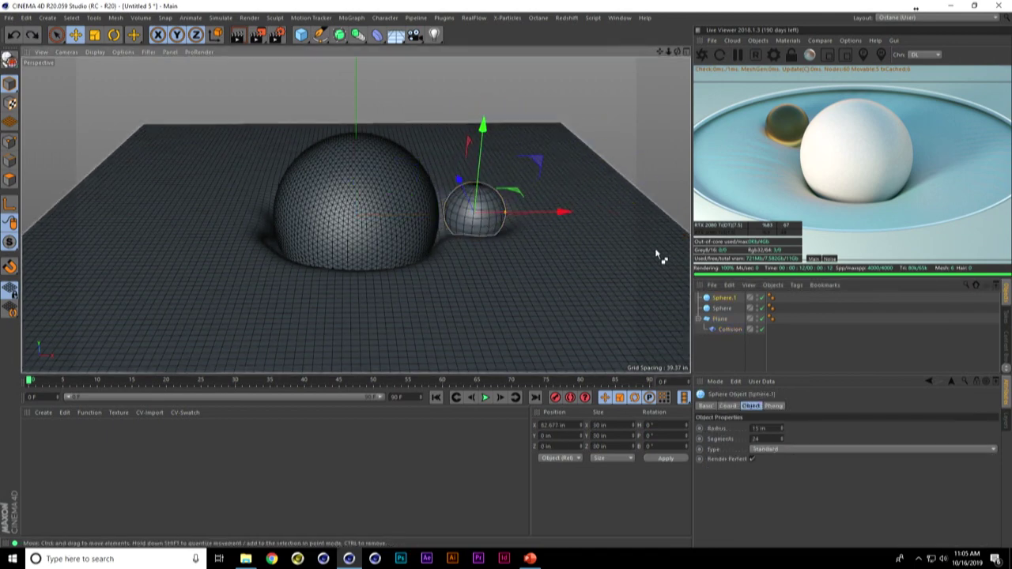
key("ctrl+z")
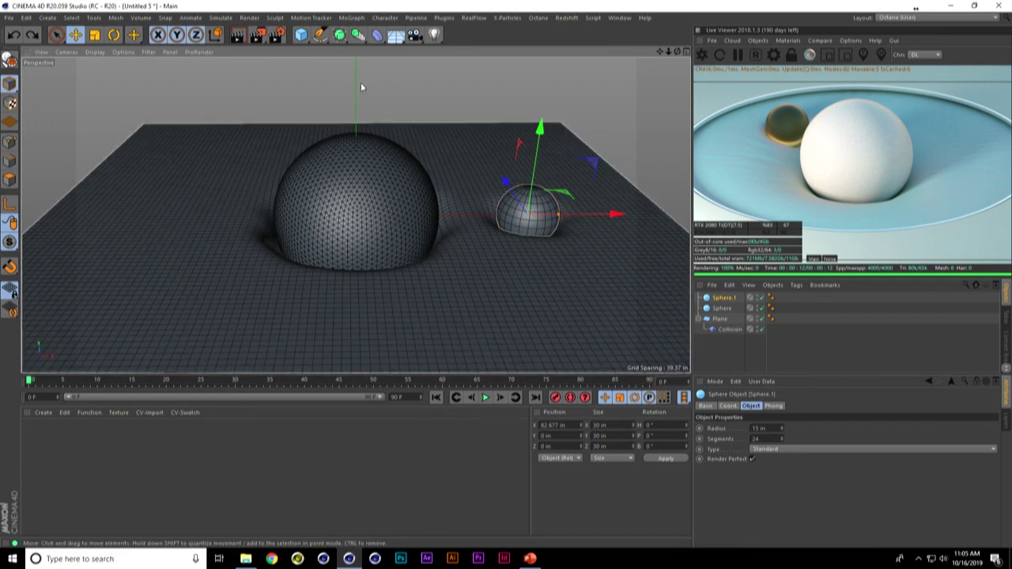
left_click_drag(320, 34, 430, 68)
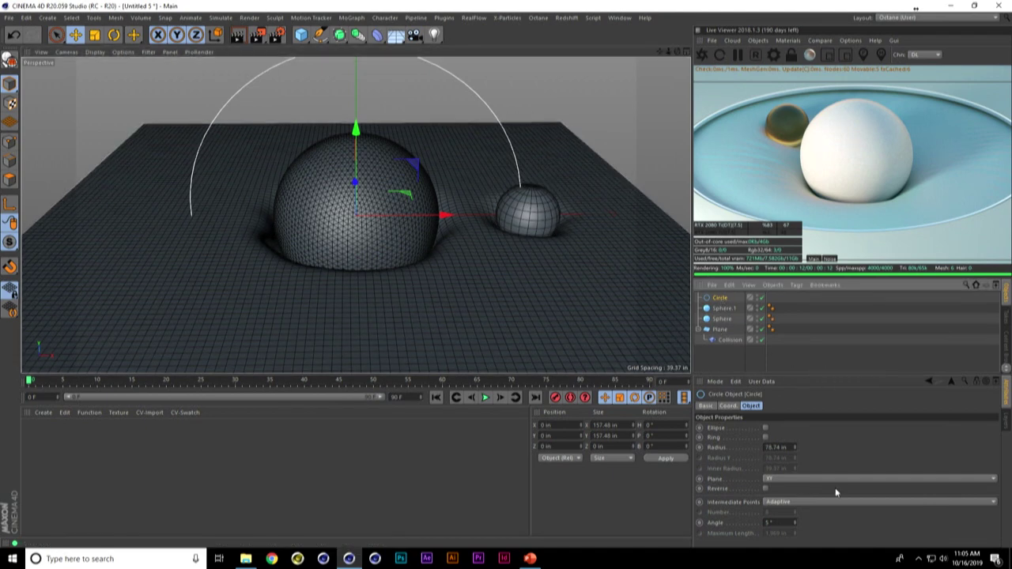
- Lay the Circle spline flat by switching its Plane from XY to XZ
left_click(800, 478)
left_click(794, 513)
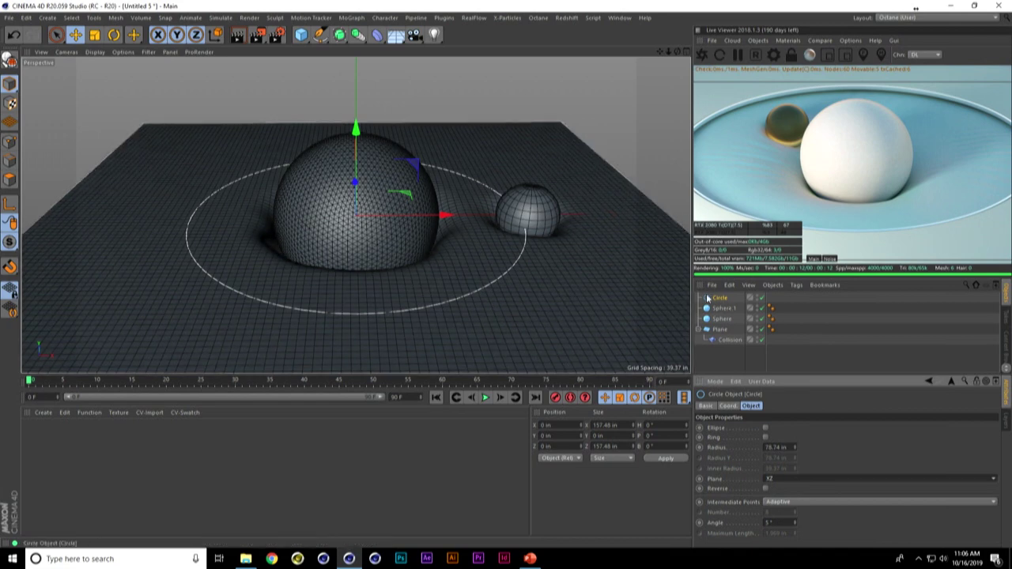
left_click(724, 309)
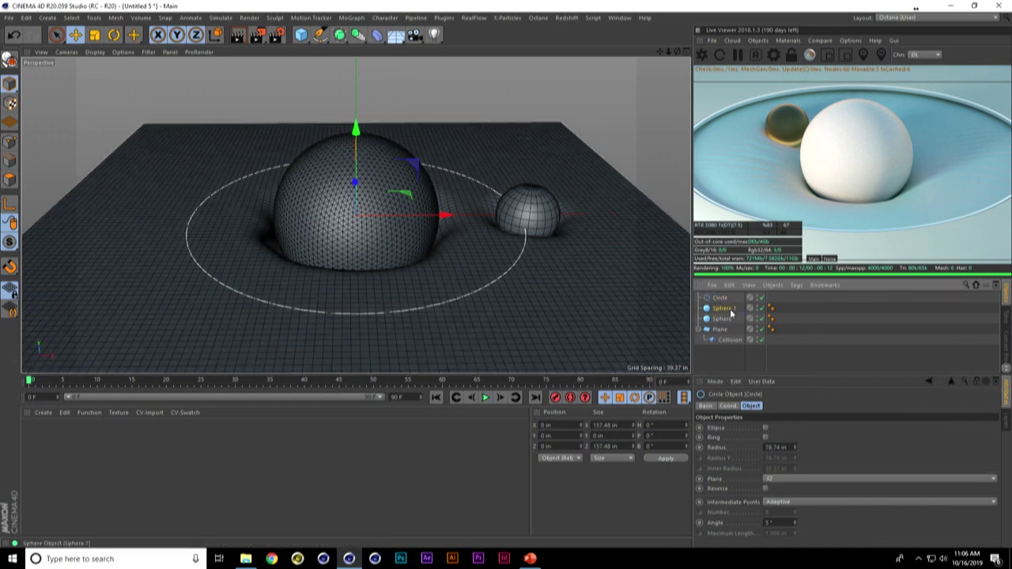
right_click(721, 310)
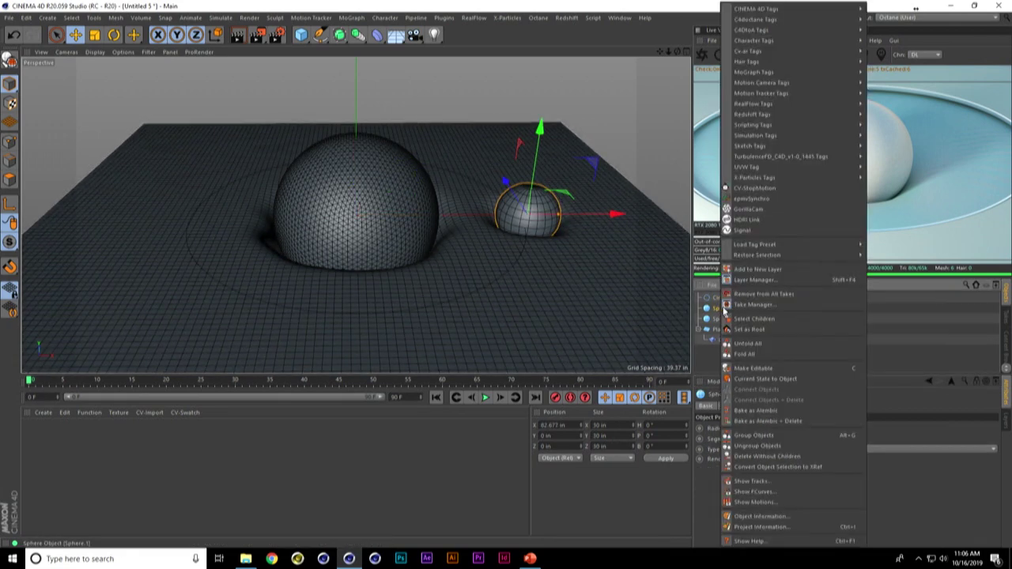
- Give Sphere.1 an Align to Spline tag using Circle as its spline path
mouse_move(787, 9)
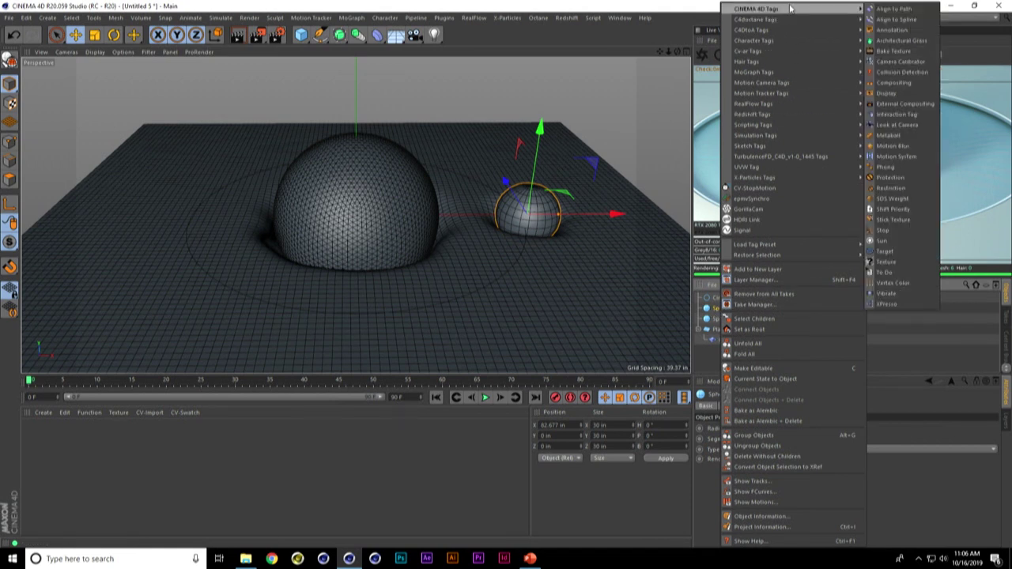
left_click(897, 19)
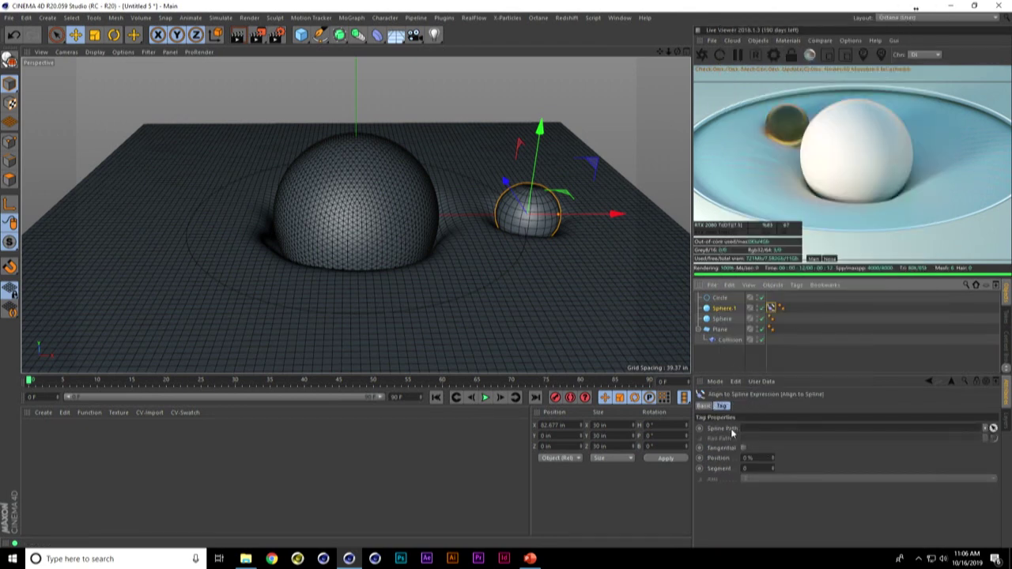
left_click_drag(750, 372, 753, 431)
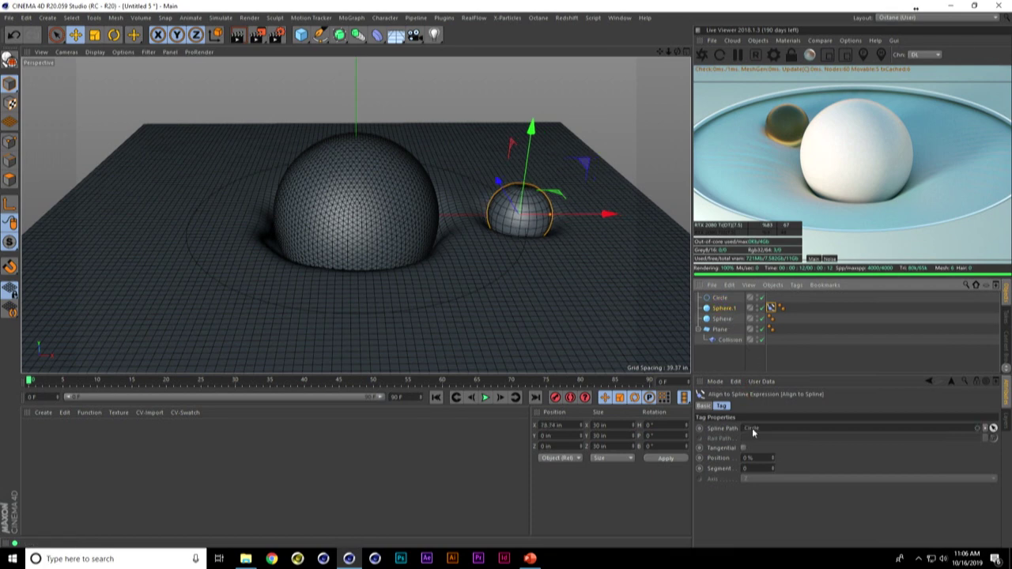
left_click(719, 298)
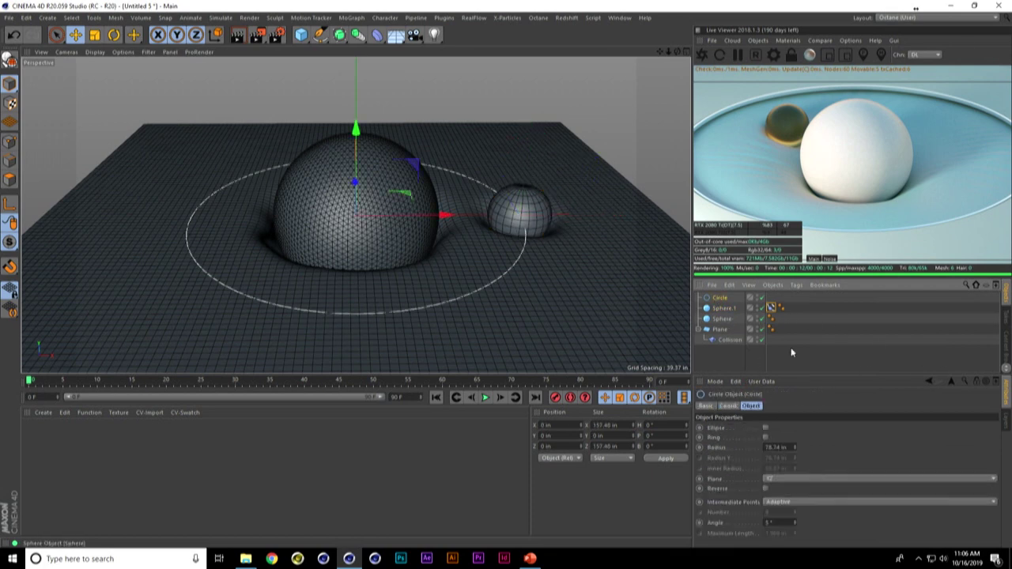
- Set the Circle's heading rotation (R.H) to 0° in the Coord tab
left_click(728, 405)
left_click_drag(883, 449, 863, 466)
key("ctrl+z")
left_click(860, 428)
type("0")
key("Return")
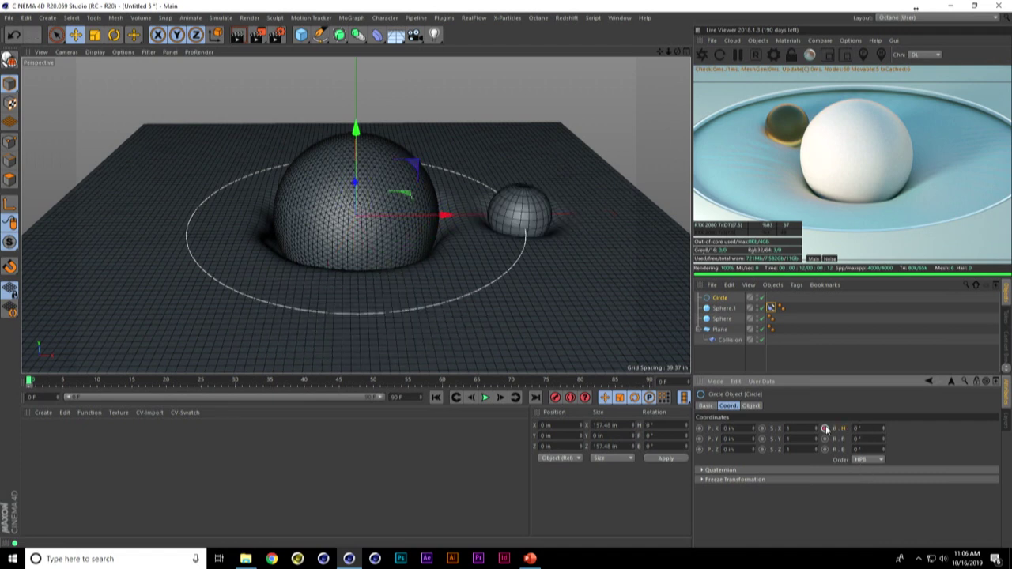
- Jump to the last frame and play back the sphere's 0°–360° orbit
left_click(536, 397)
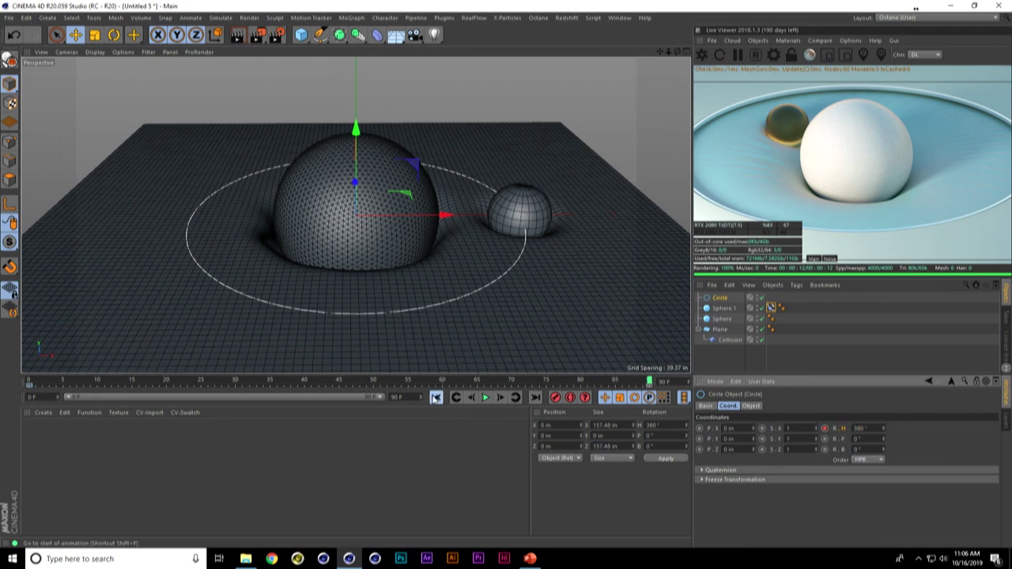
left_click(486, 398)
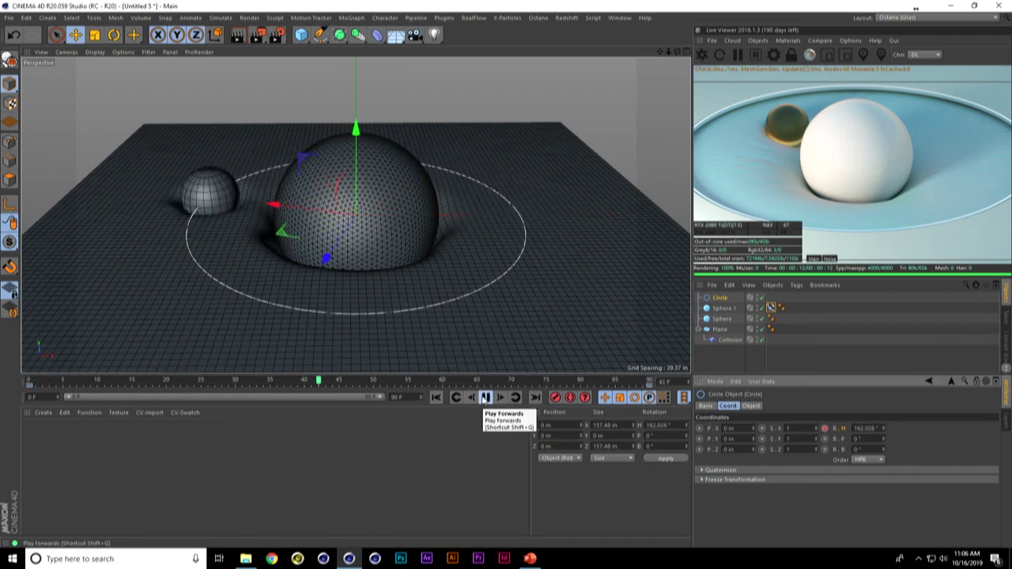
left_click(486, 398)
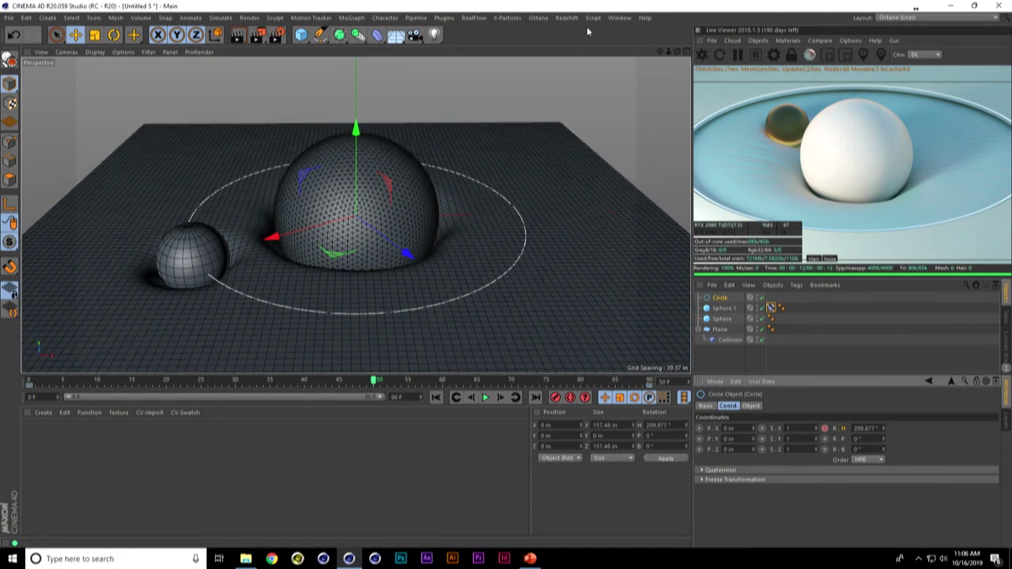
left_click(619, 18)
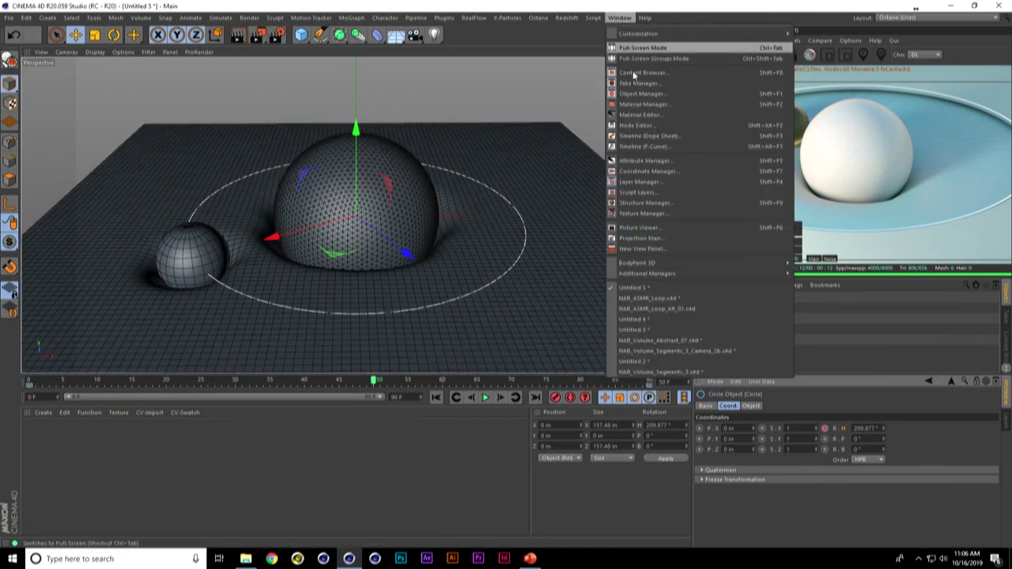
- Make the Circle's heading keys Linear in the F-Curve timeline, then return to frame 0
left_click(644, 146)
left_click_drag(792, 135, 655, 113)
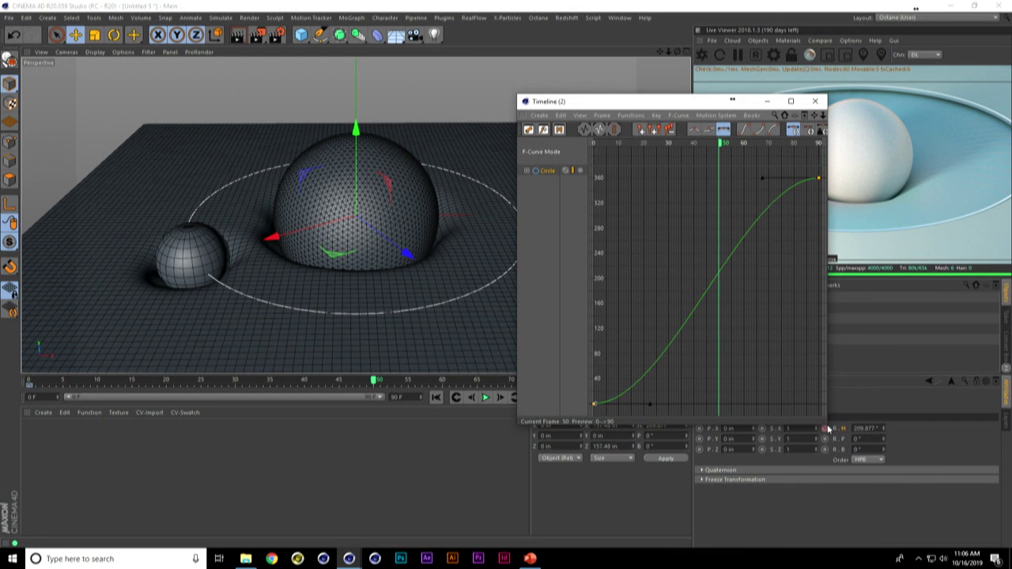
left_click_drag(827, 424, 918, 482)
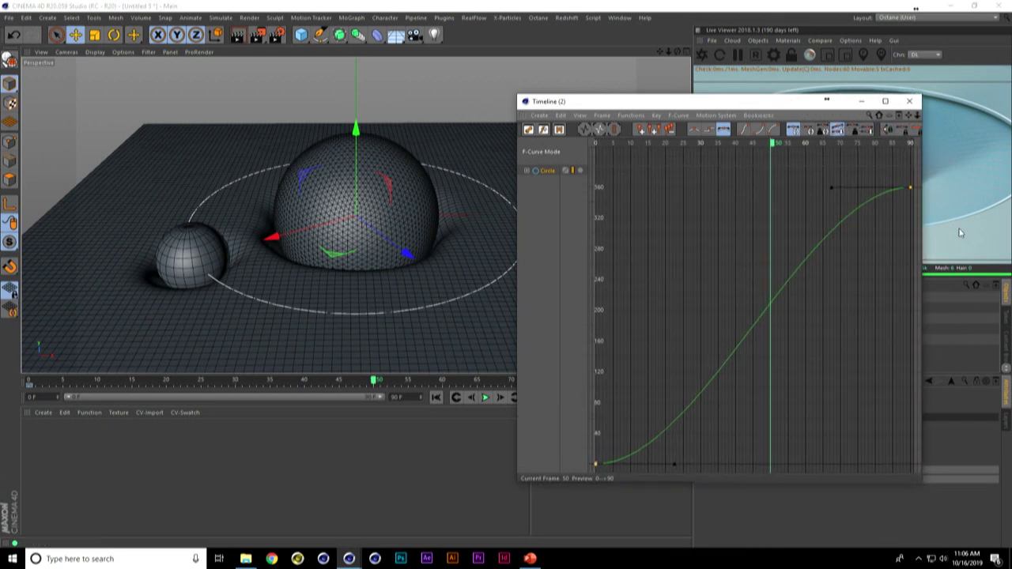
left_click_drag(916, 179, 590, 468)
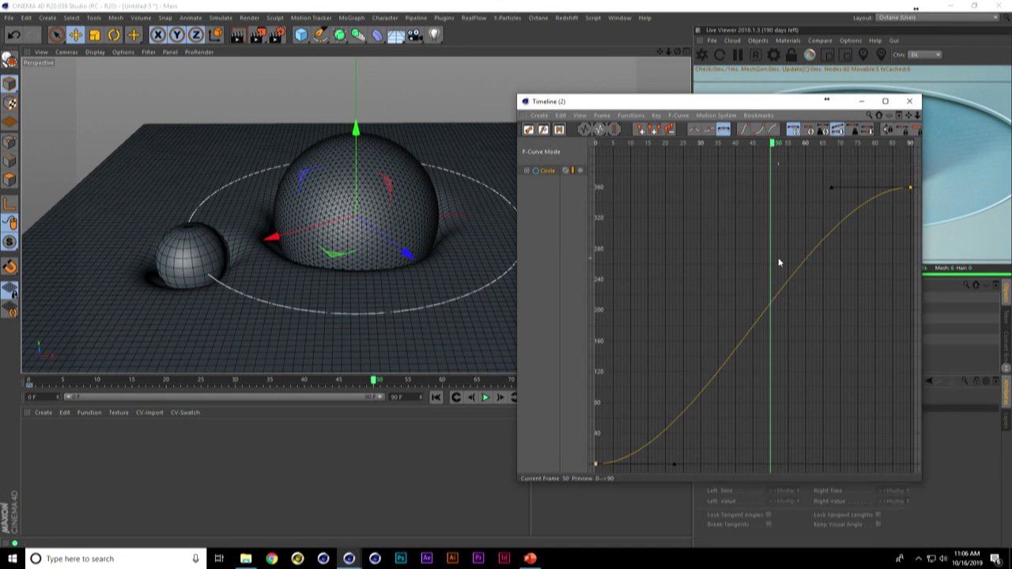
left_click(695, 130)
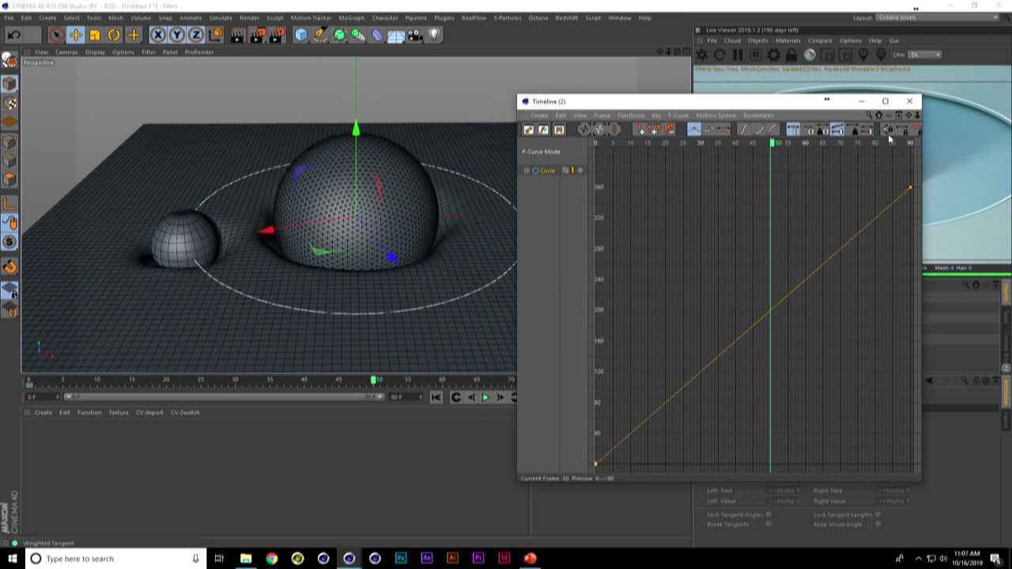
left_click(909, 101)
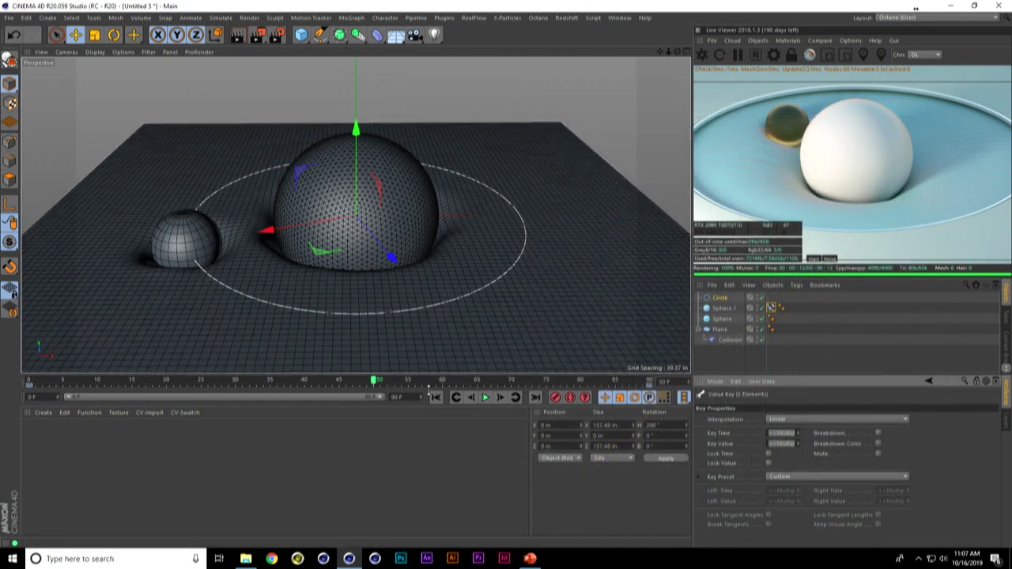
left_click(435, 397)
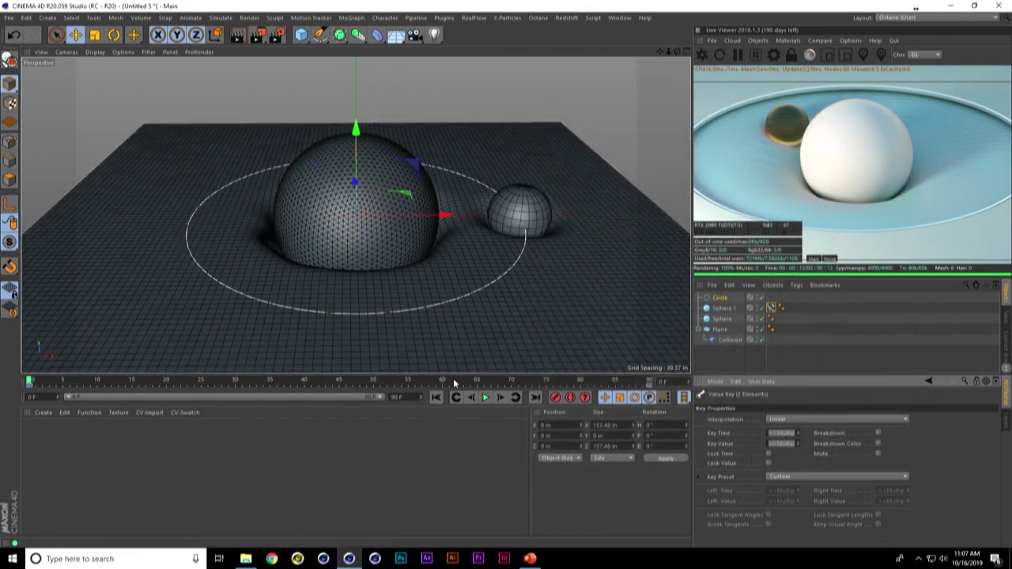
- Set the Collision deformer's Stiffness to 100% and Stretch to 50 in its Advanced tab
left_click(731, 340)
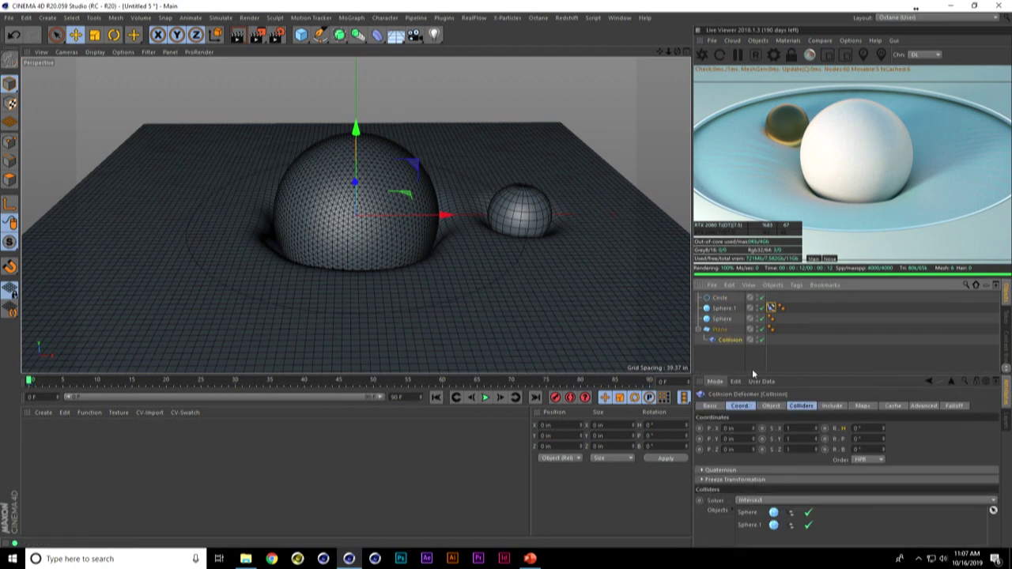
left_click(927, 406)
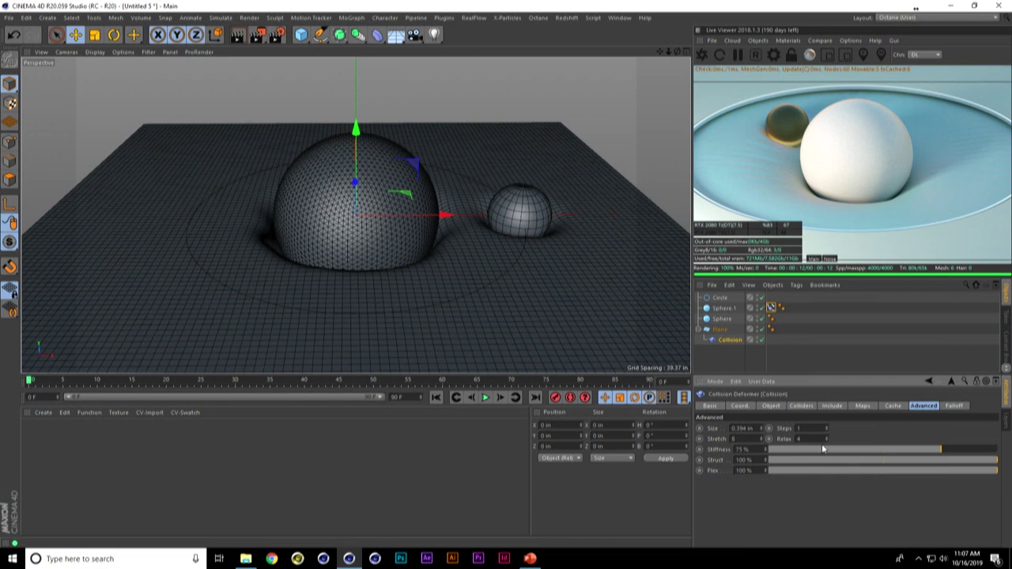
left_click(953, 407)
left_click(927, 406)
left_click_drag(908, 449, 1000, 449)
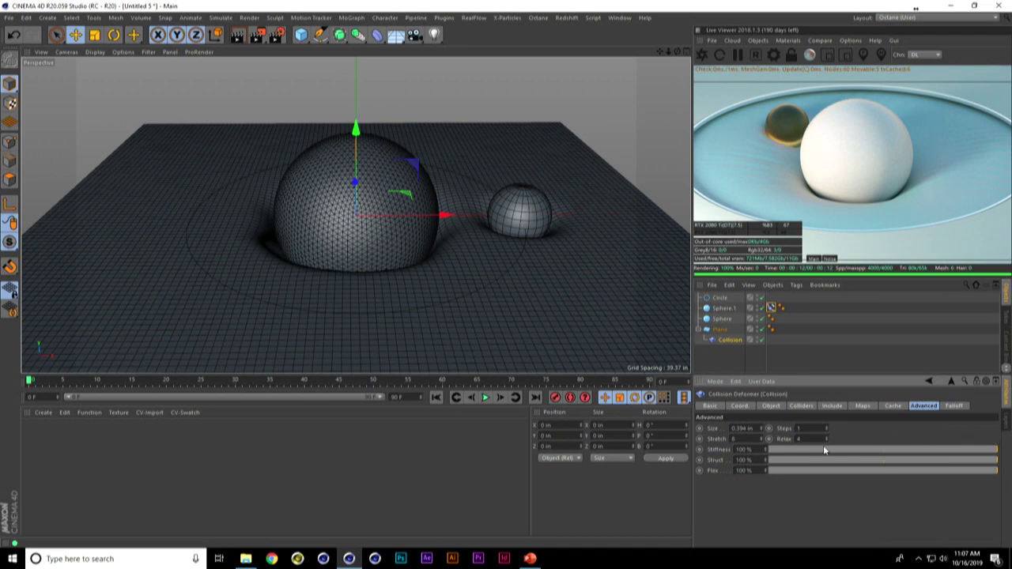
left_click_drag(763, 429, 762, 434)
key("ctrl+z")
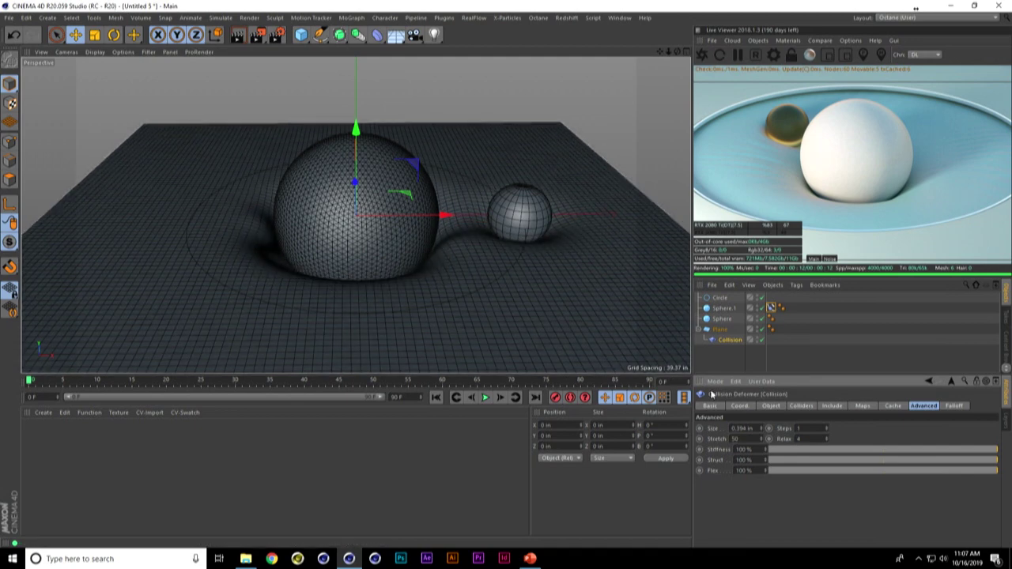
- Play the animation to watch the small sphere orbit and dent the plane
left_click(484, 398)
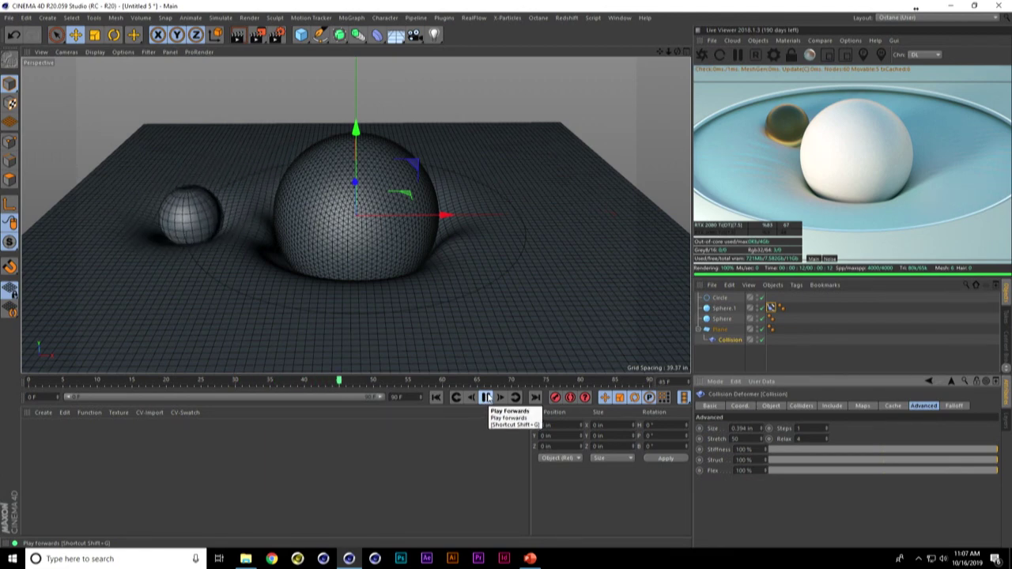
left_click(486, 398)
left_click(719, 298)
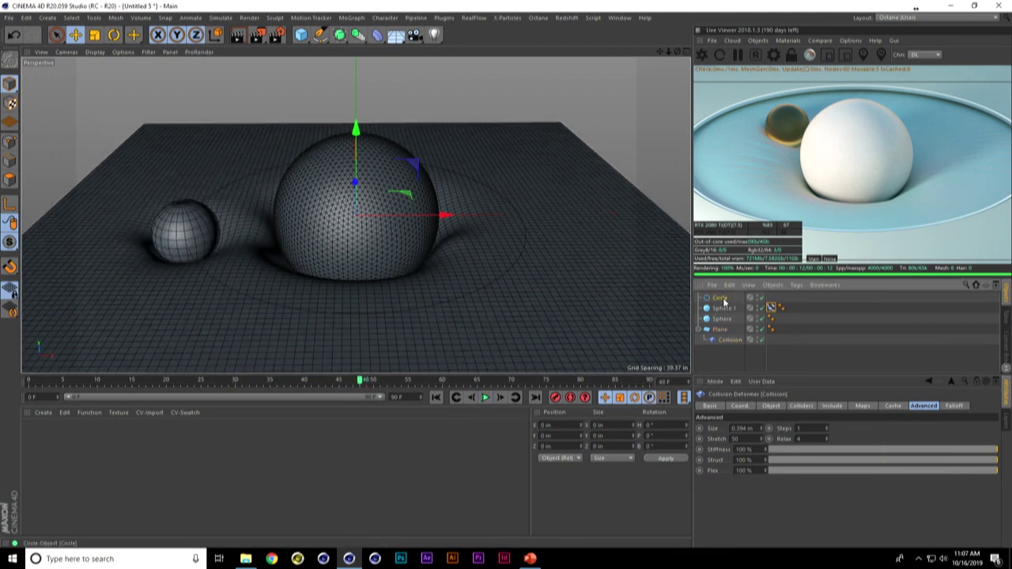
- Raise the Circle to 2 in on Y and play the animation
left_click(726, 405)
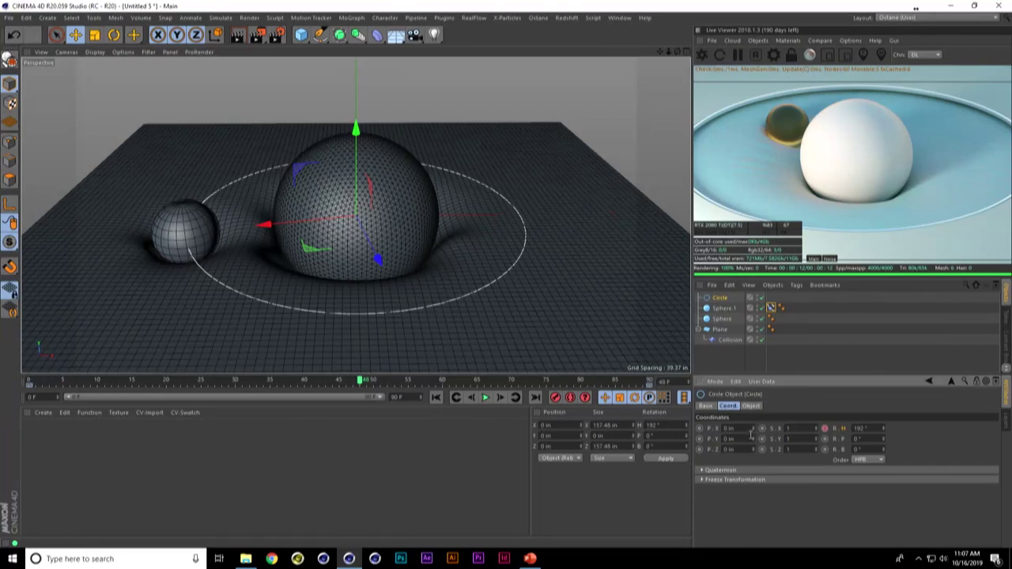
left_click_drag(755, 440, 755, 441)
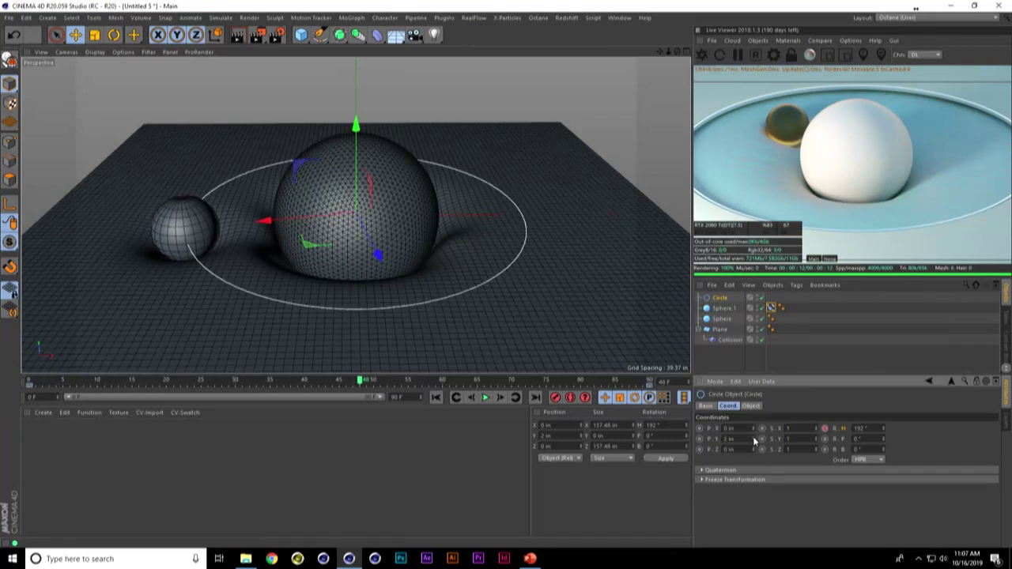
left_click(486, 398)
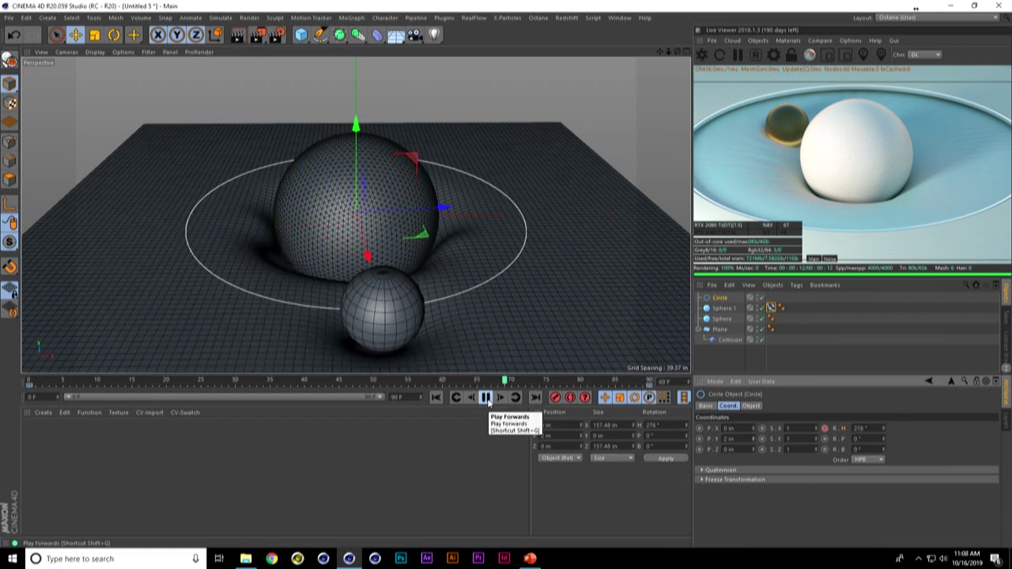
left_click(487, 400)
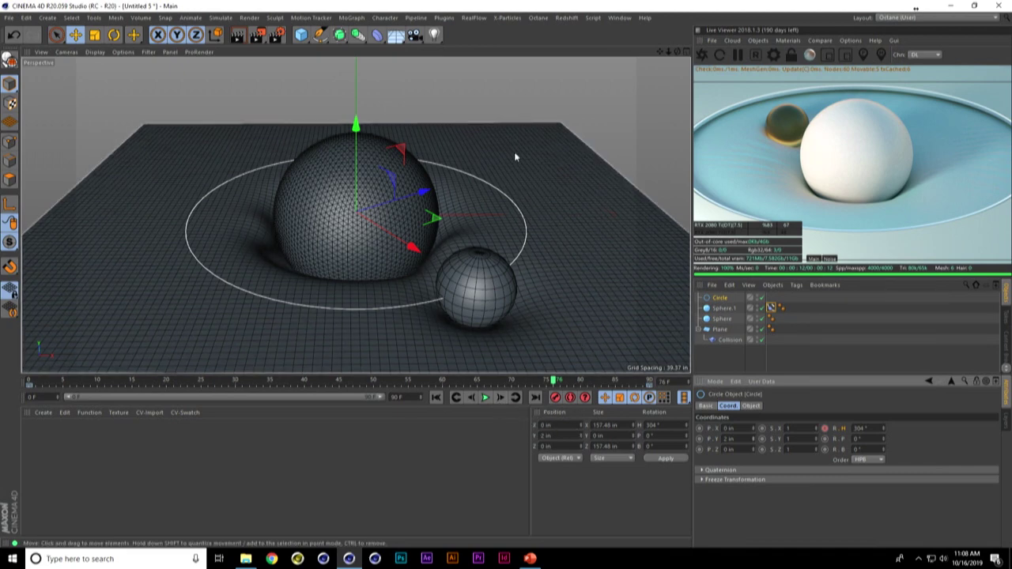
- Lower the large sphere to Y -6.003 in and replay the cloth simulation from the start
left_click_drag(429, 139, 329, 403, "alt")
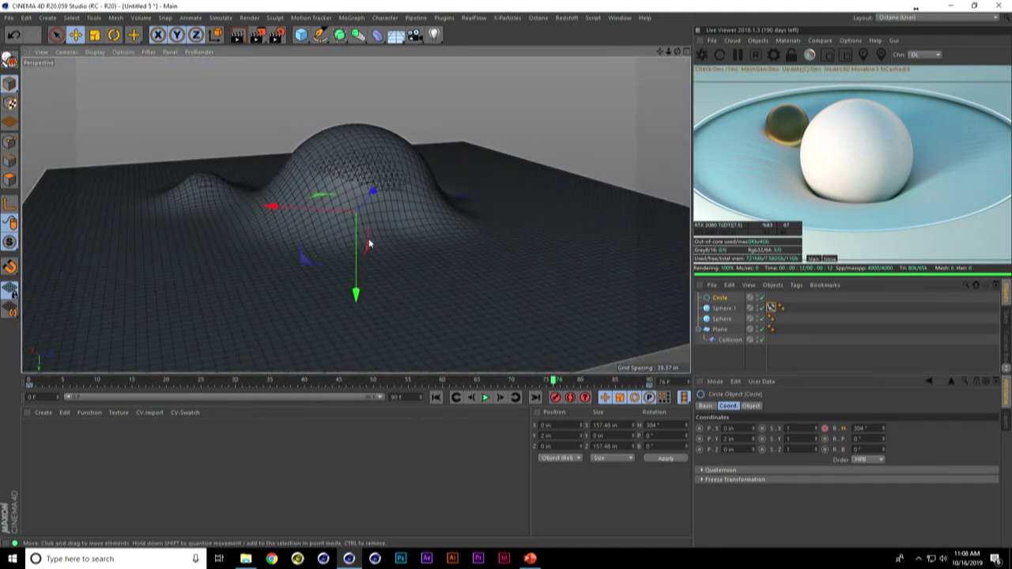
left_click(723, 307)
left_click(722, 318)
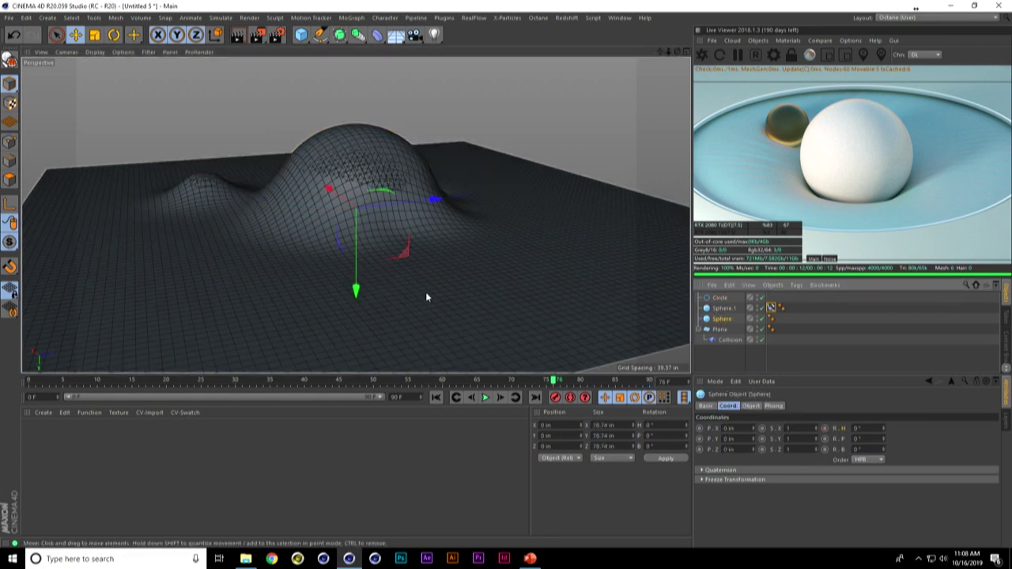
left_click_drag(356, 290, 423, 327)
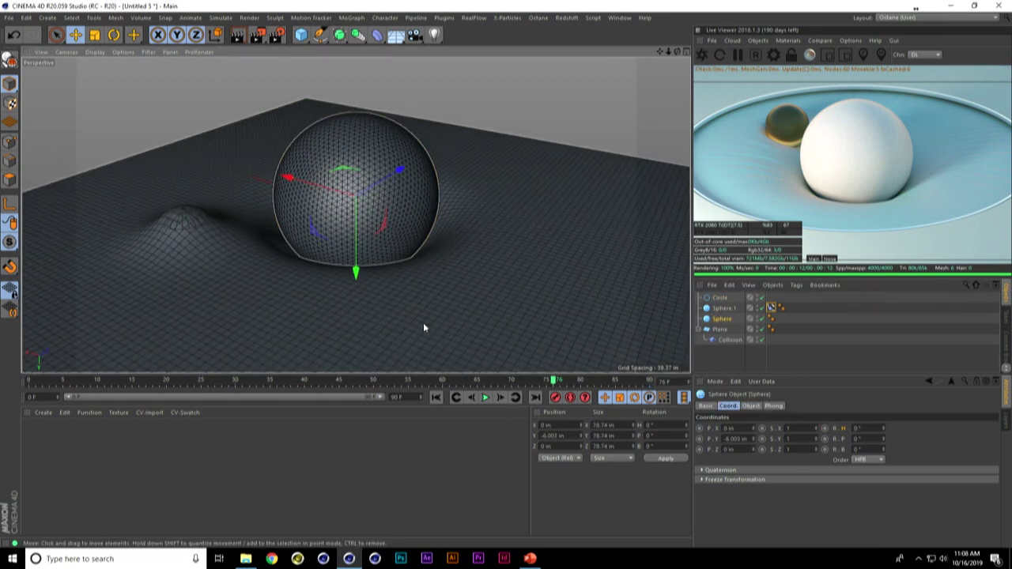
left_click(436, 397)
left_click(485, 398)
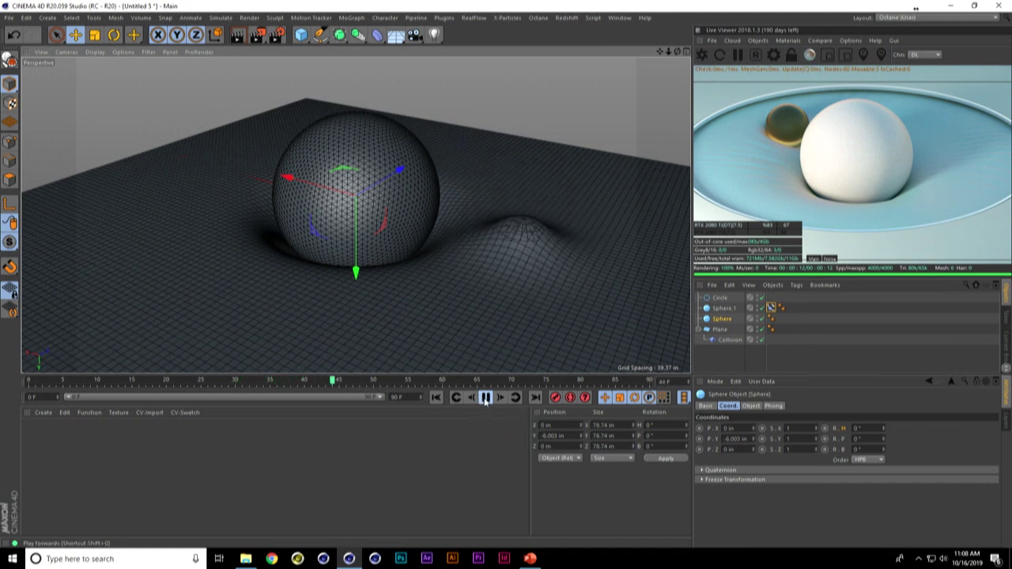
left_click(485, 398)
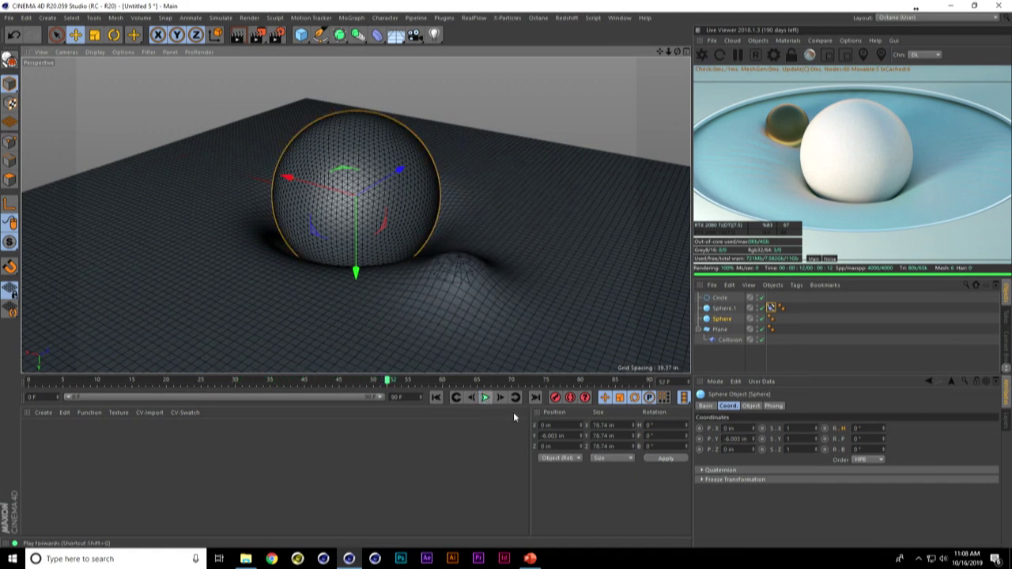
left_click(619, 17)
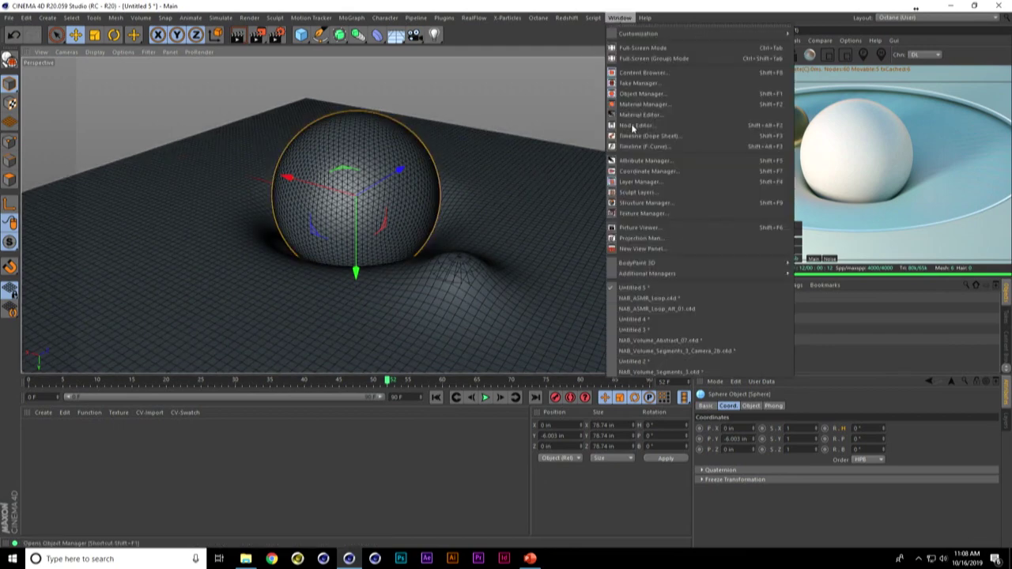
- Switch to NAB_ASMR_Loop_Alt_01.c4d and inspect the Plane's Collision deformer colliders
left_click(648, 309)
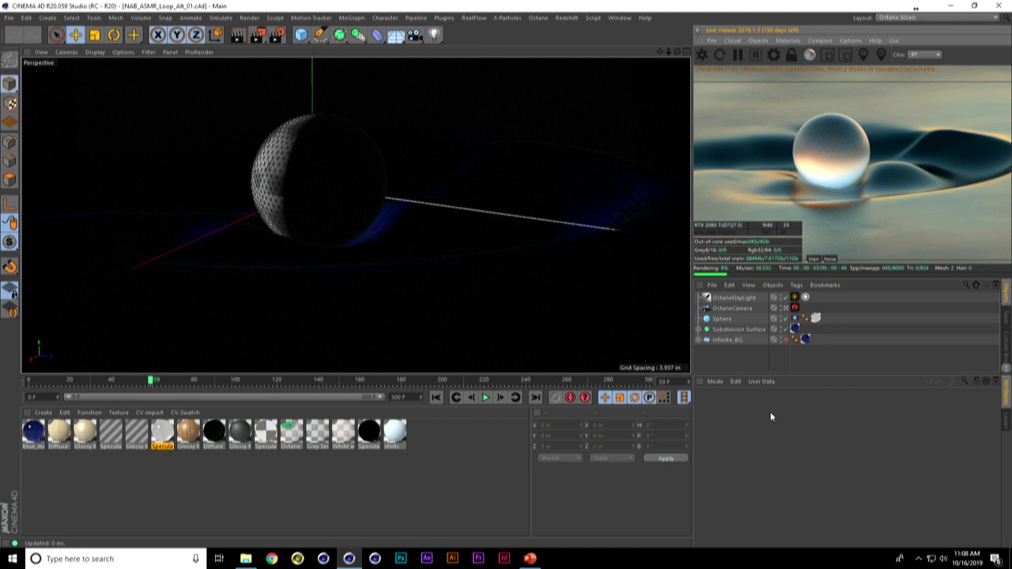
left_click(728, 329)
left_click(699, 340)
left_click(698, 340)
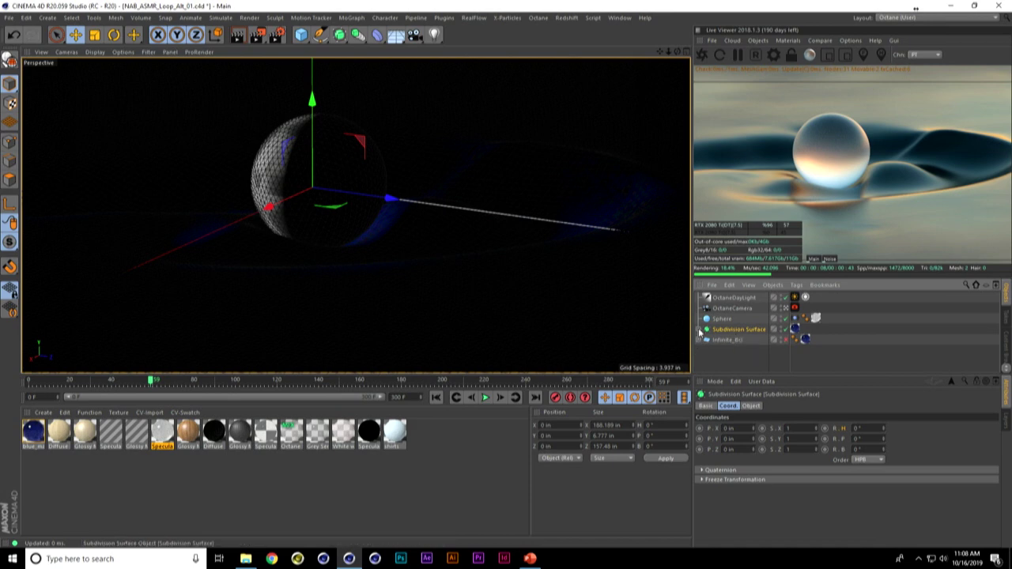
left_click(699, 329)
left_click(722, 342)
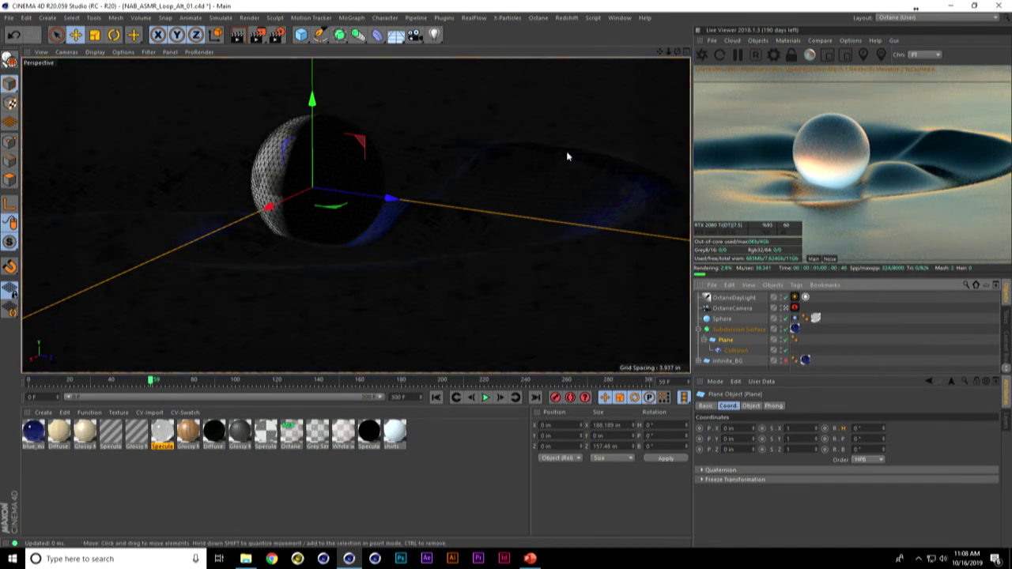
left_click(735, 350)
left_click(801, 406)
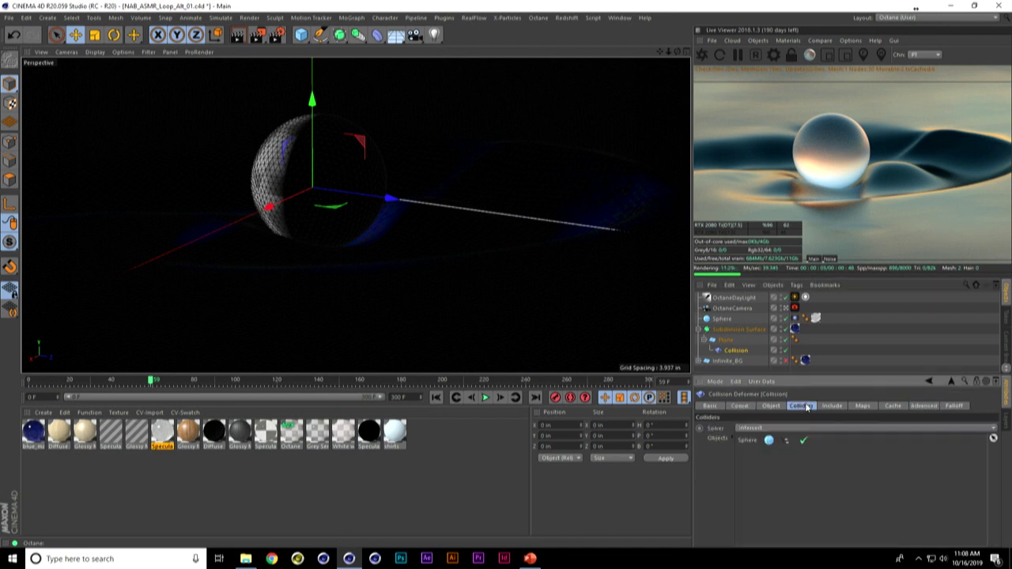
- Inspect the Sphere's Vibrate tag and play the animation from the start
left_click(722, 319)
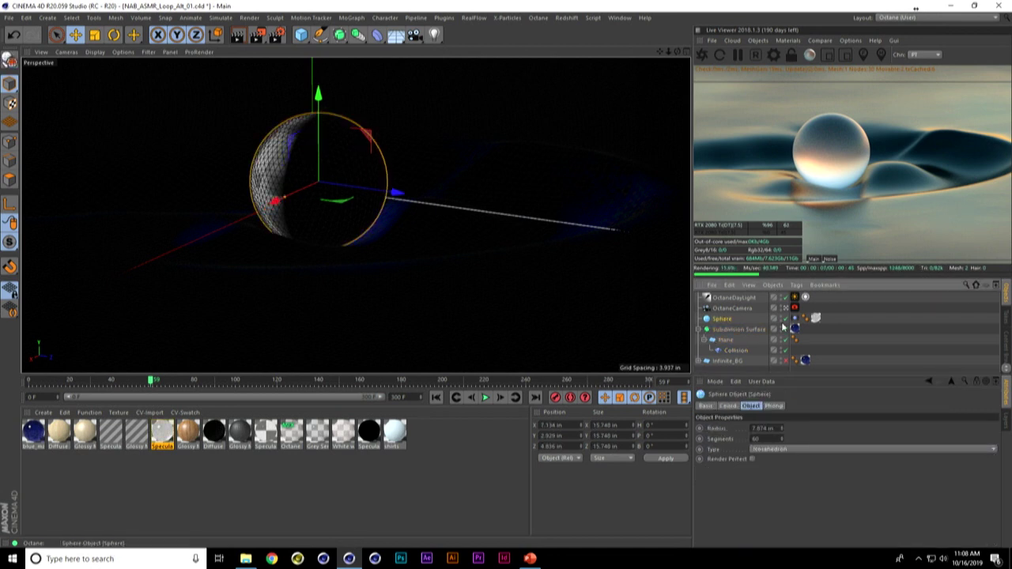
left_click(794, 318)
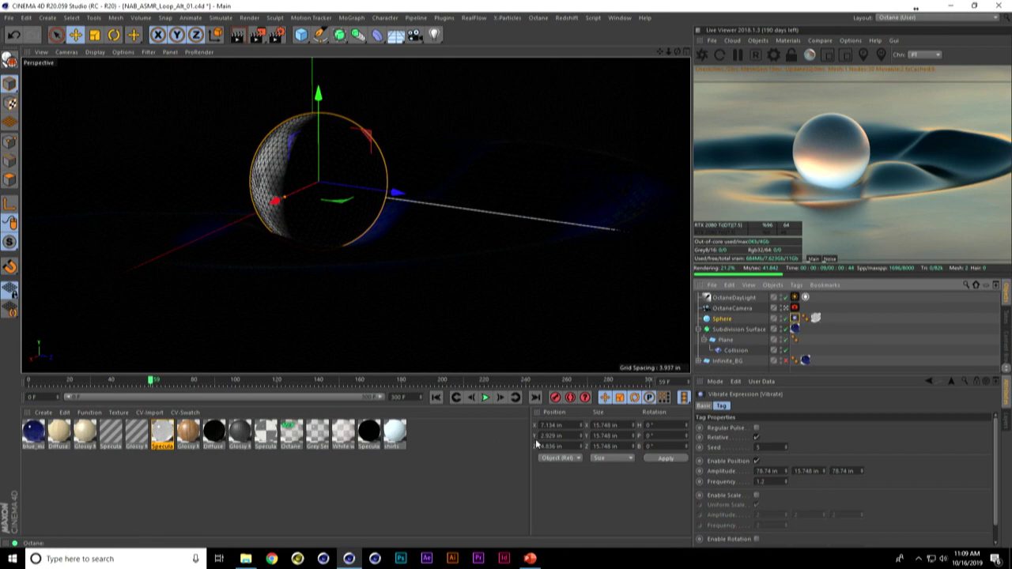
left_click(485, 397)
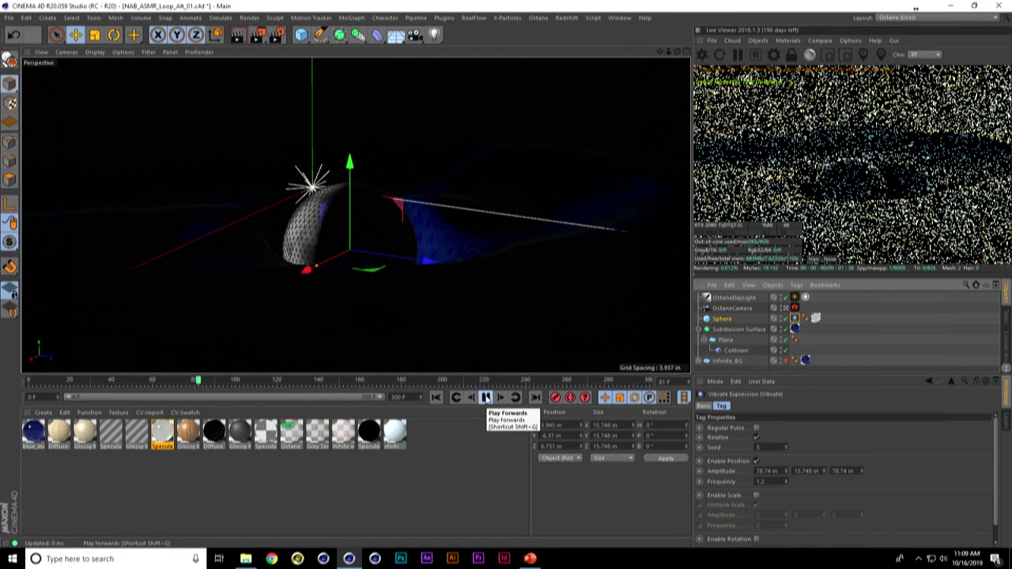
left_click(486, 398)
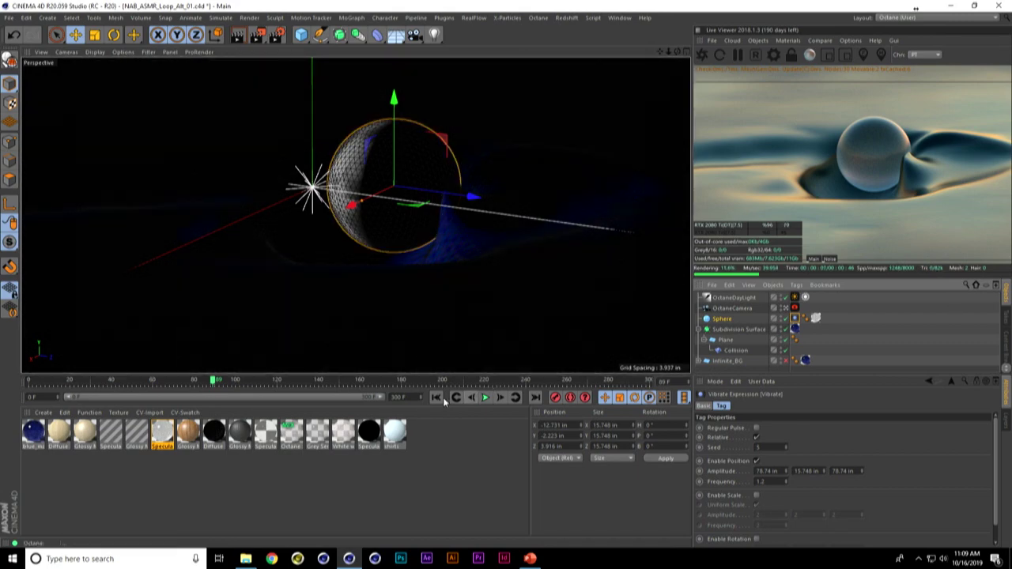
left_click(436, 398)
left_click(486, 398)
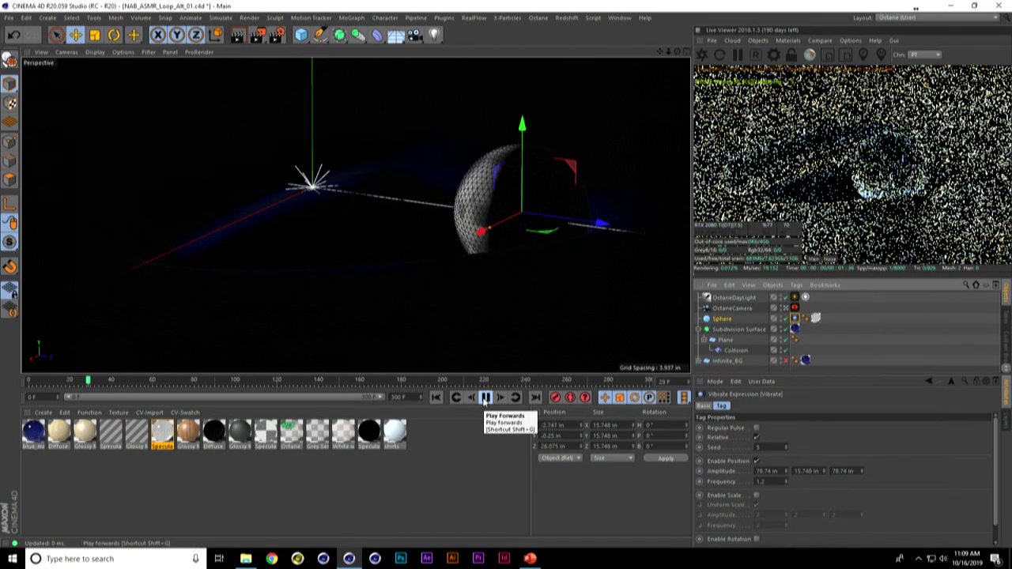
left_click(486, 397)
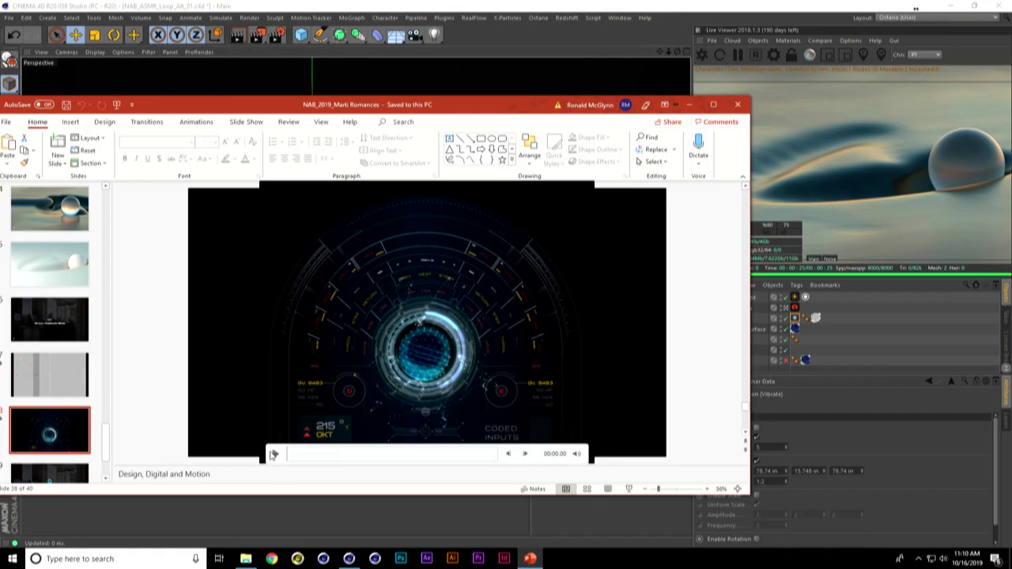
- Play the slide's video, then minimize PowerPoint to return to Cinema 4D
left_click(273, 454)
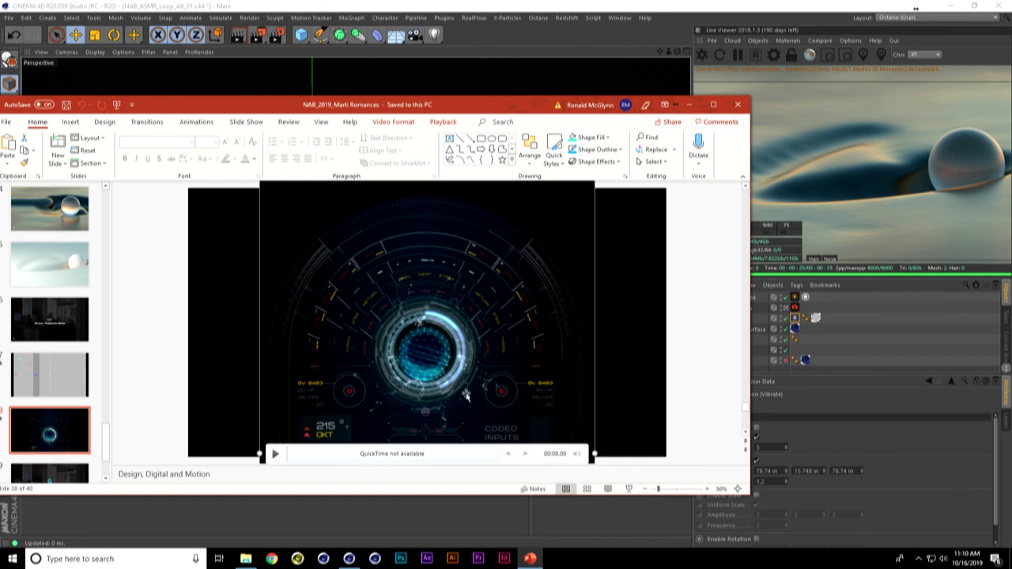
left_click(543, 560)
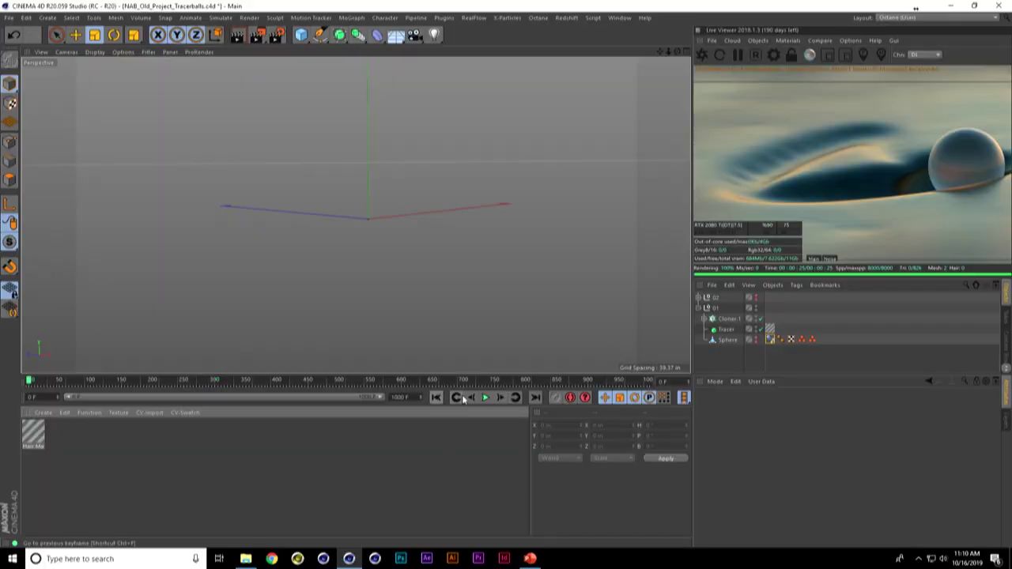
- Play the tracer animation, unhide the Sphere, and copy its Point Selection tag as Point Selection2
left_click(486, 399)
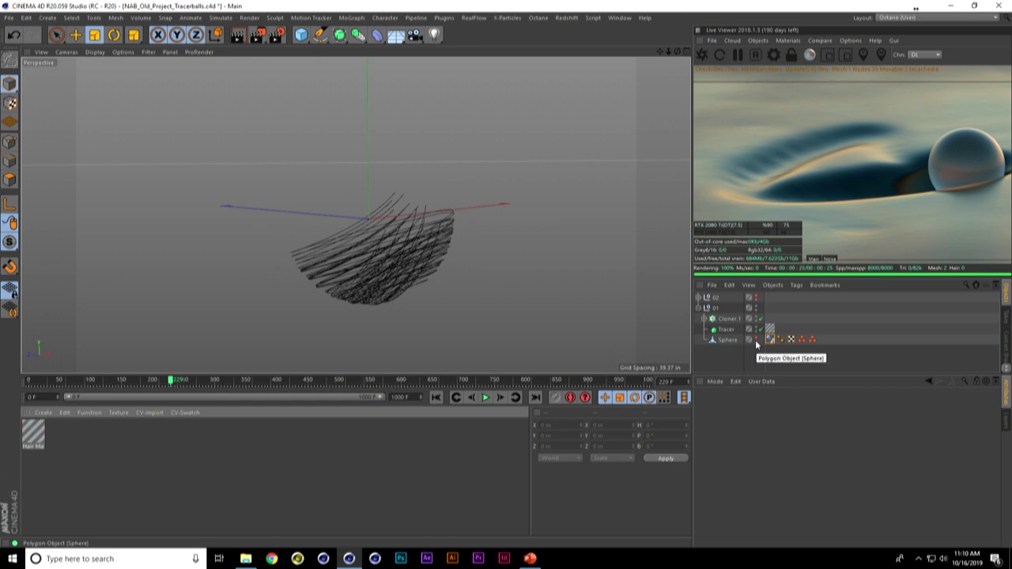
left_click(755, 340)
left_click_drag(373, 260, 238, 221, "alt")
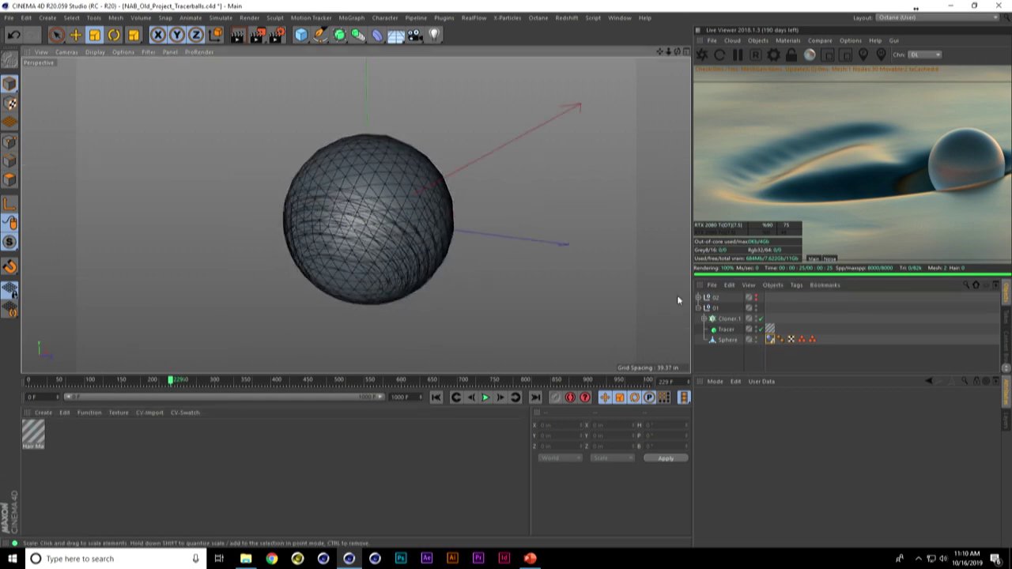
left_click(802, 340)
left_click_drag(562, 298, 632, 308, "alt")
left_click_drag(802, 340, 814, 340, "ctrl")
left_click_drag(499, 275, 360, 240, "alt")
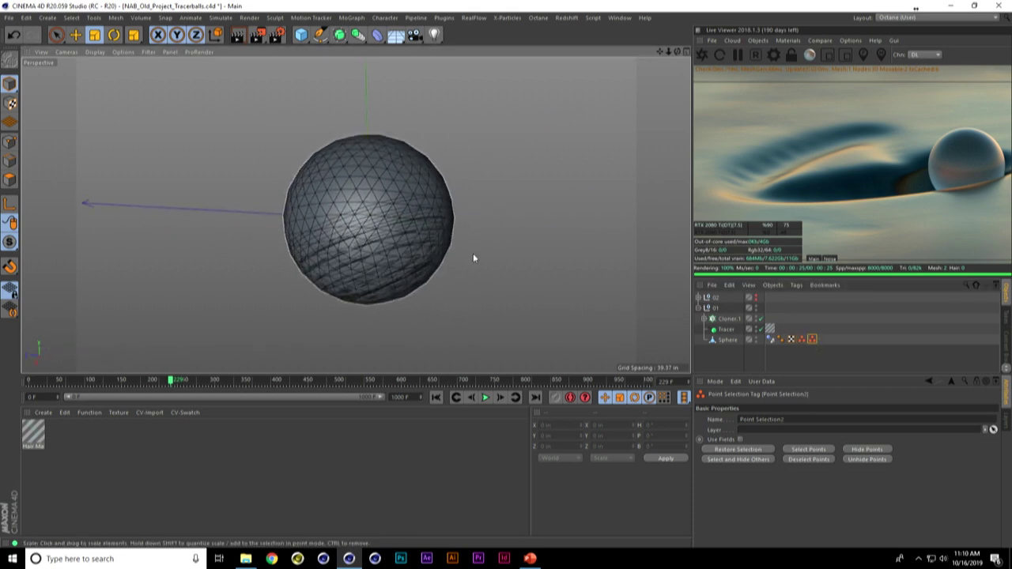
- Expand Cloner.1, select Sphere.1 and its tag, and rewind to frame 0
left_click(704, 319)
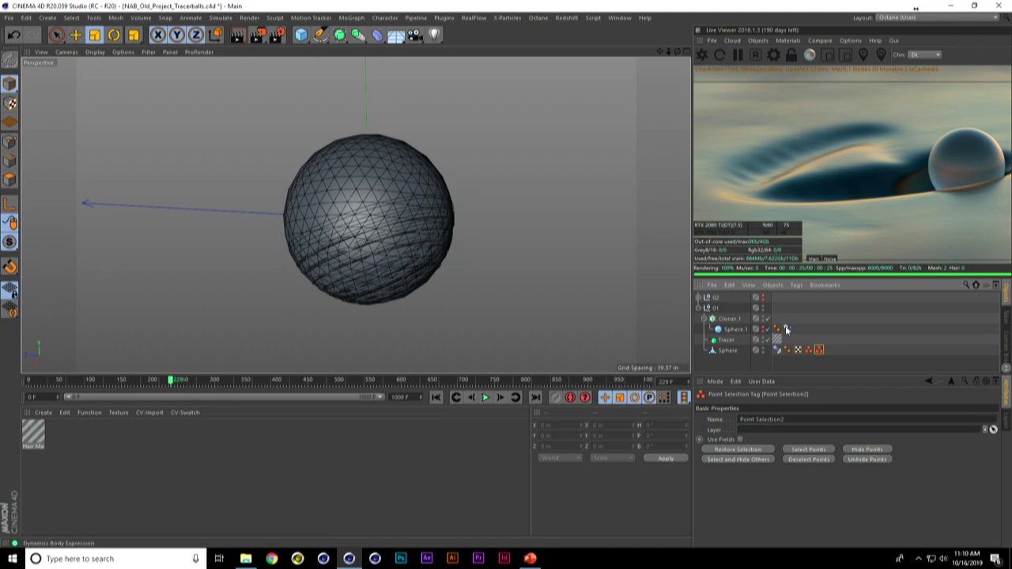
left_click(787, 329)
left_click(739, 330)
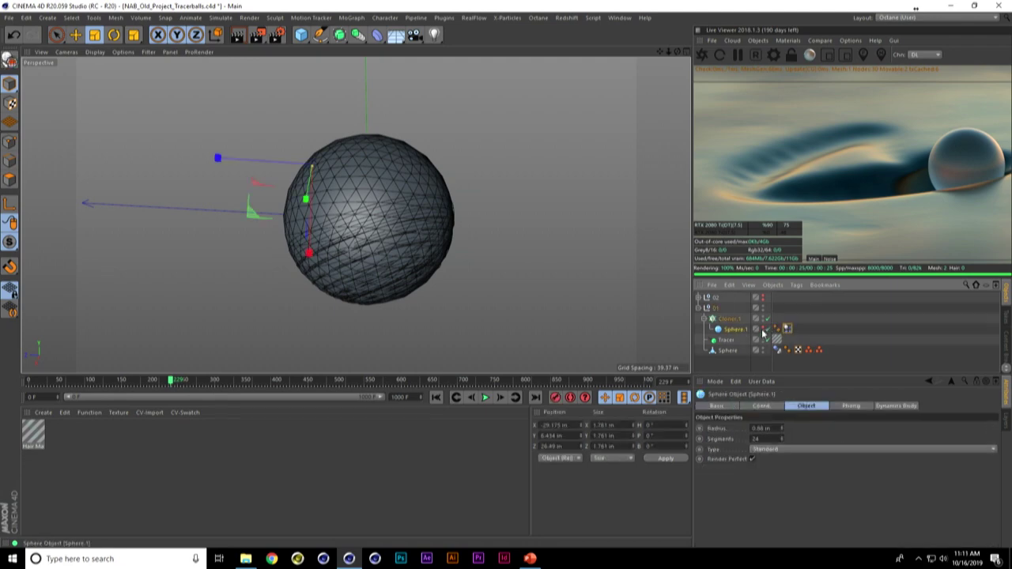
left_click_drag(464, 291, 300, 245, "alt")
scroll(268, 239, "up", 3)
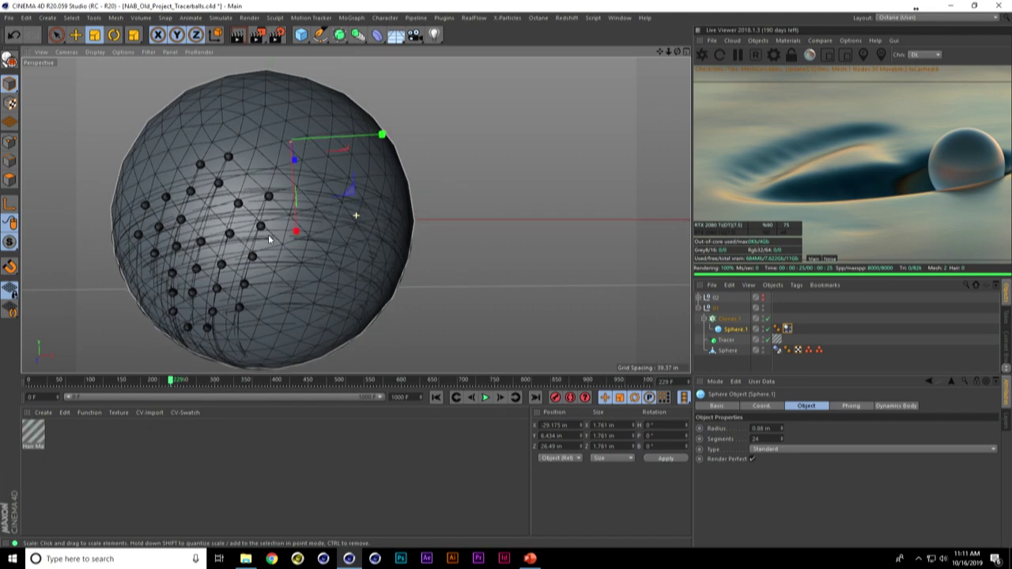
left_click(435, 397)
left_click_drag(344, 215, 332, 356, "alt")
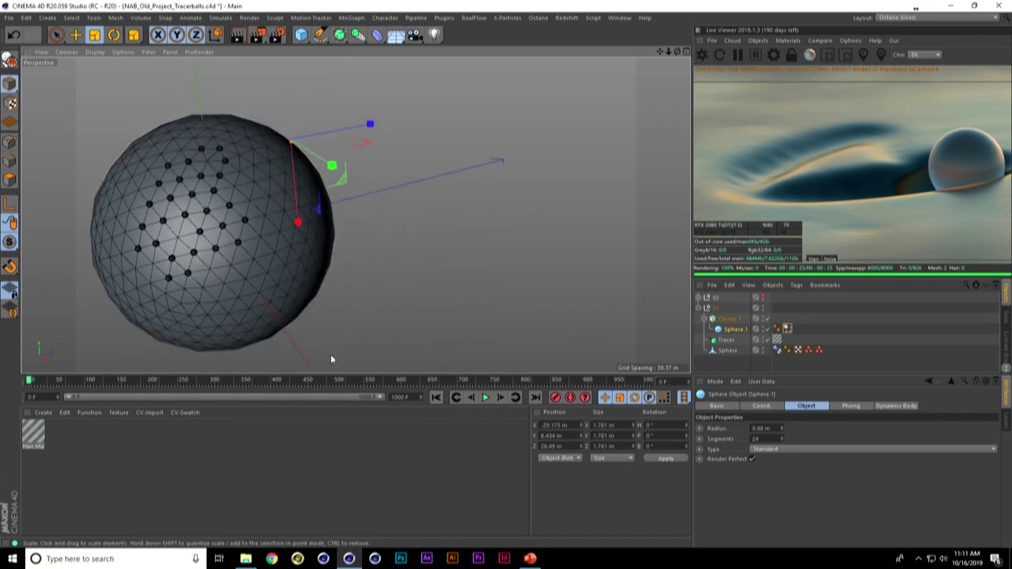
- Hide the Sphere mesh and the cloned dot spheres while playing the tracer animation
left_click(762, 353)
left_click(484, 397)
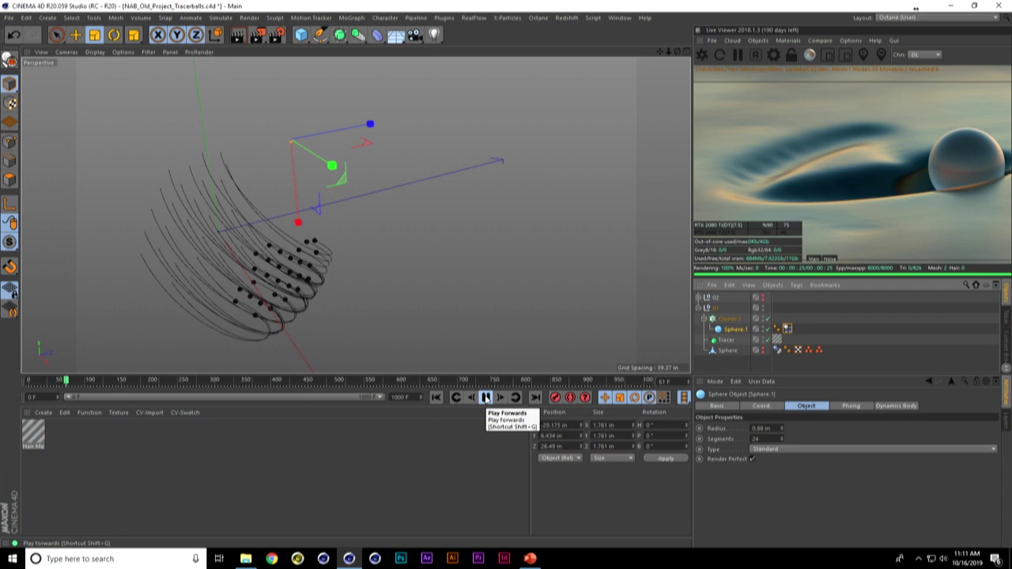
left_click(486, 397)
left_click(762, 331)
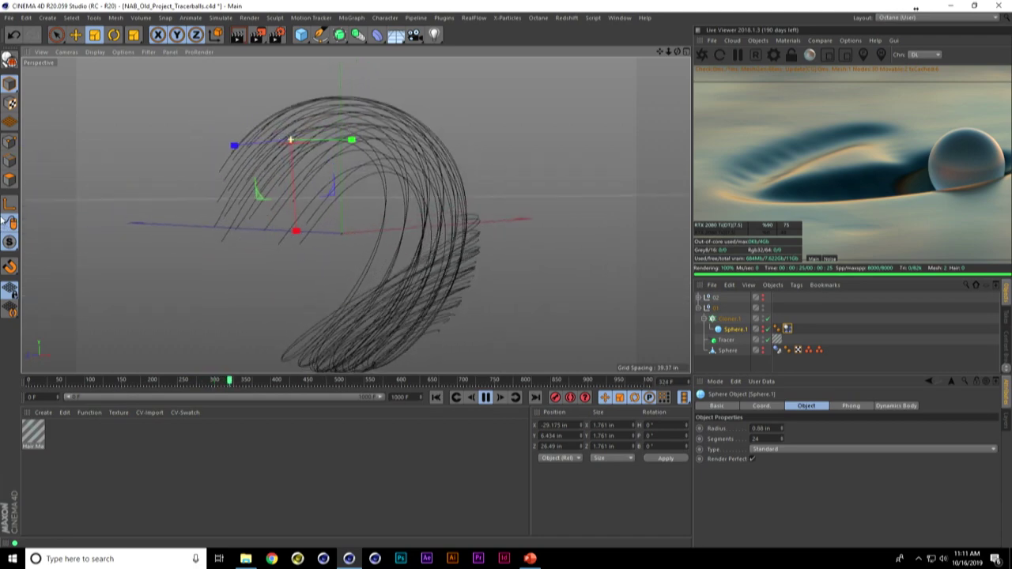
left_click(485, 398)
- Render the tracer hair, show the Hair Mat's colour settings, and pick the reaction-diffusion project file
key("ctrl+r")
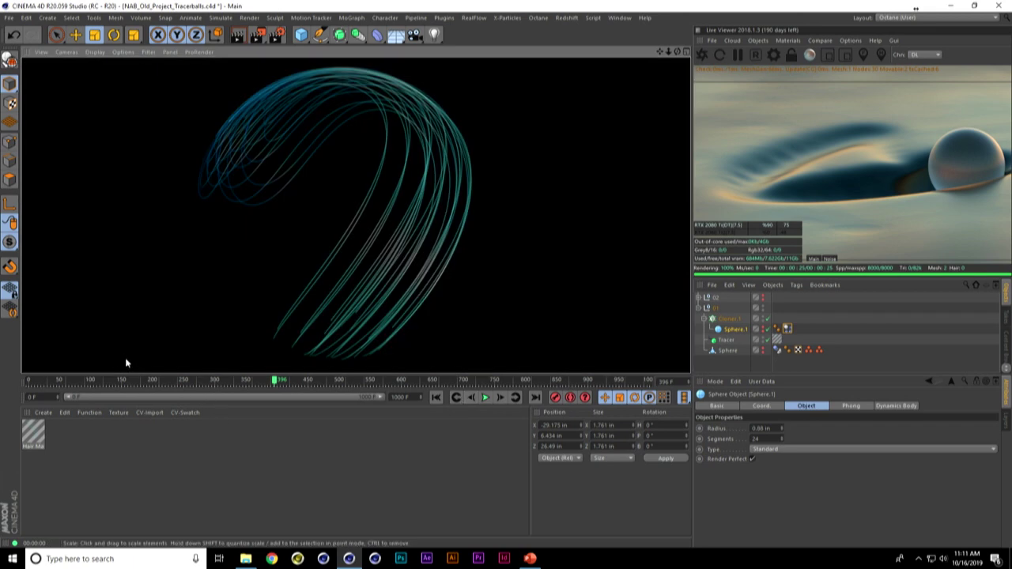
left_click(39, 440)
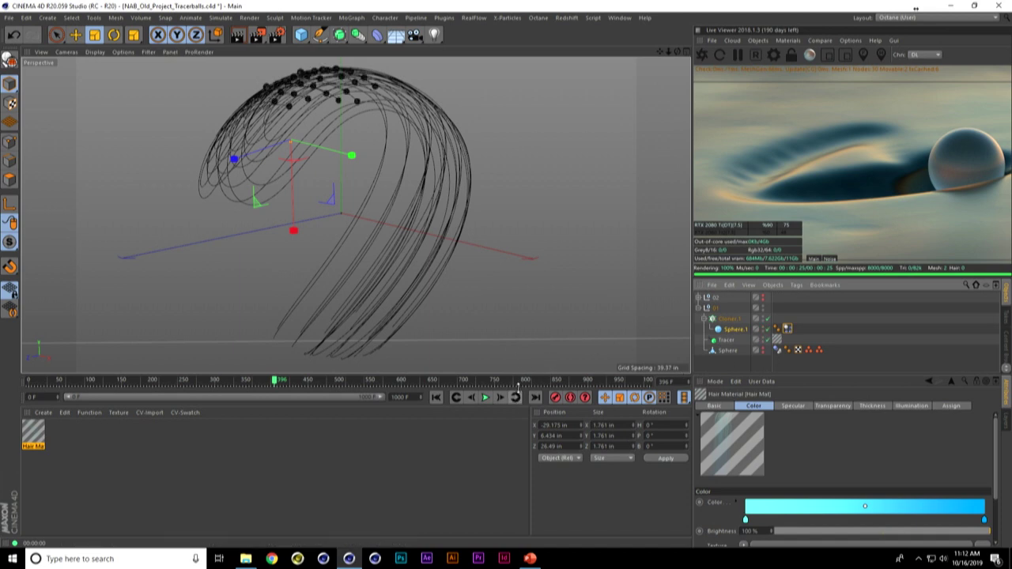
left_click(245, 559)
left_click(764, 131)
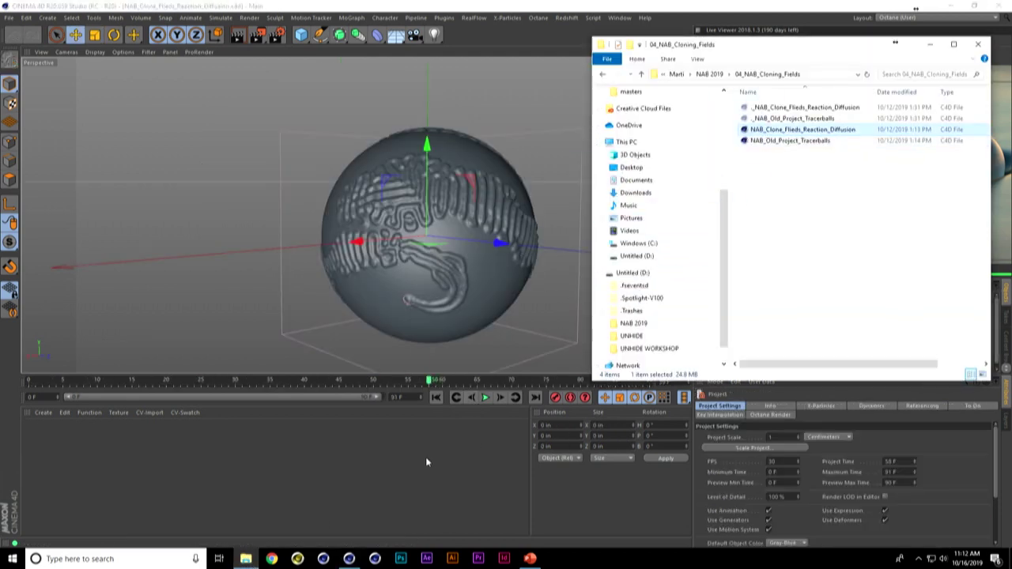
- Open the reaction-diffusion scene, zoom in on the sphere, and inspect the Spherical Field's size settings
left_click(468, 327)
left_click_drag(468, 327, 502, 317, "alt")
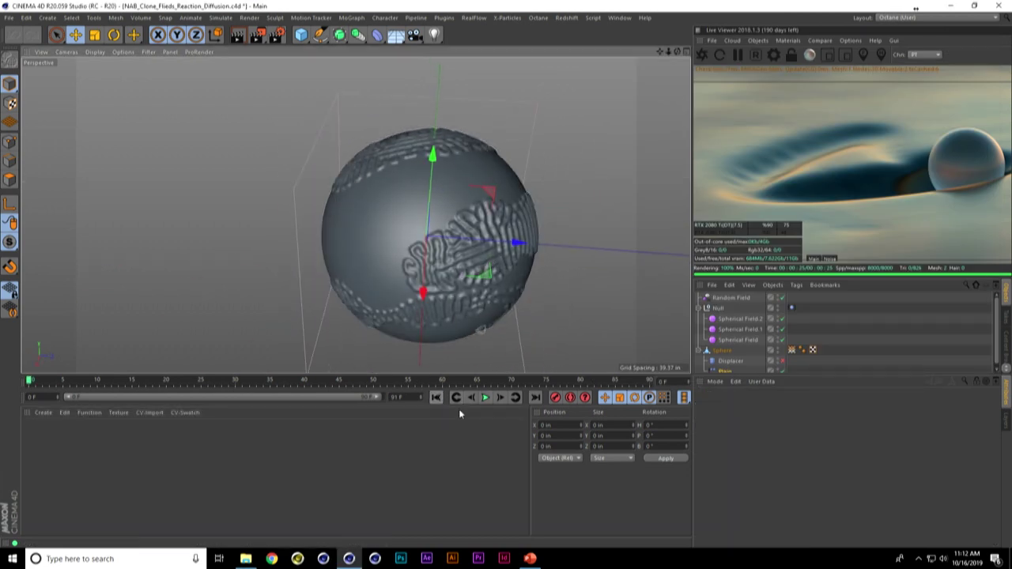
left_click_drag(422, 235, 411, 211, "alt")
right_click_drag(412, 211, 663, 322, "alt")
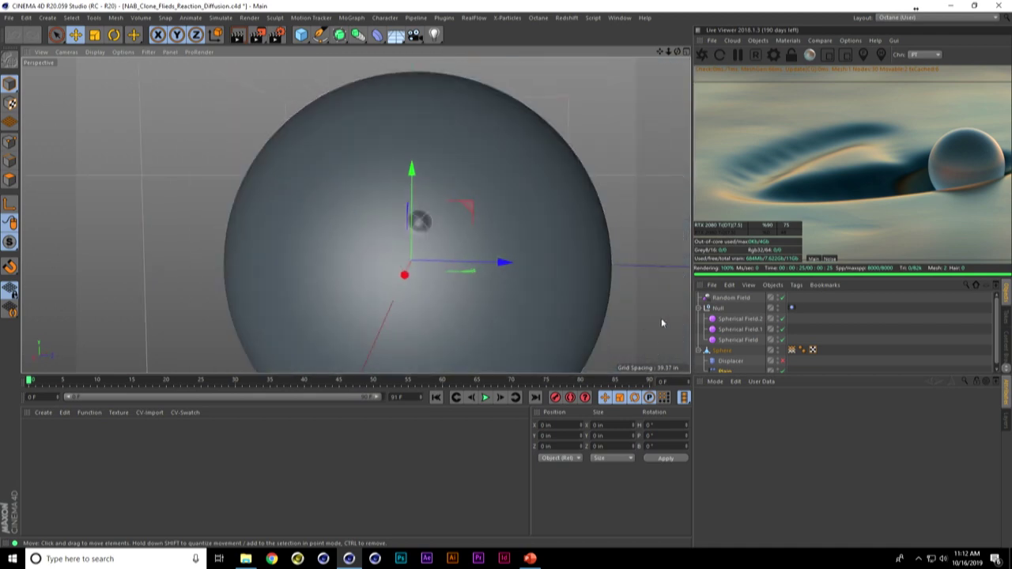
left_click(742, 319)
left_click(742, 339)
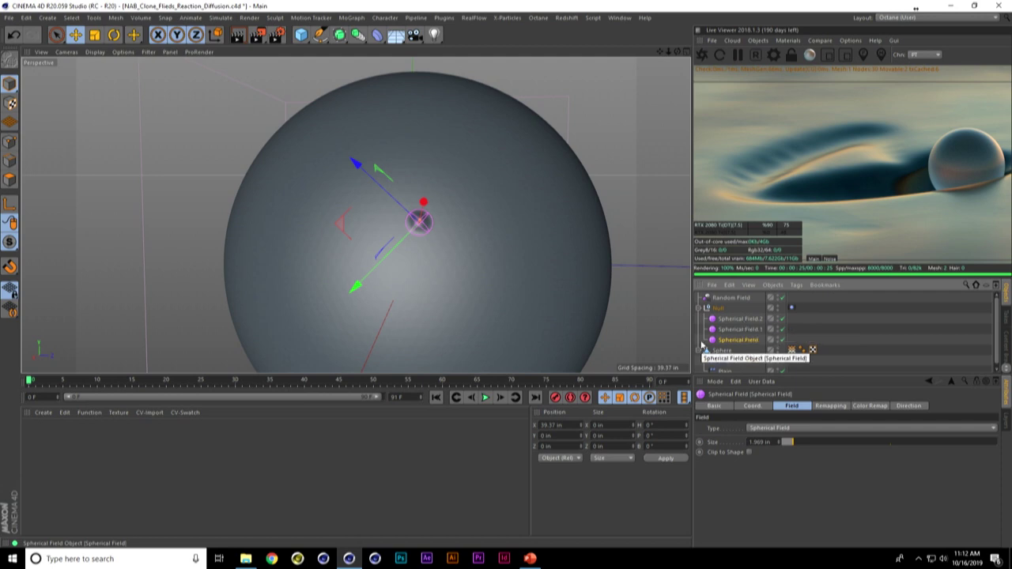
left_click_drag(470, 245, 395, 288, "alt")
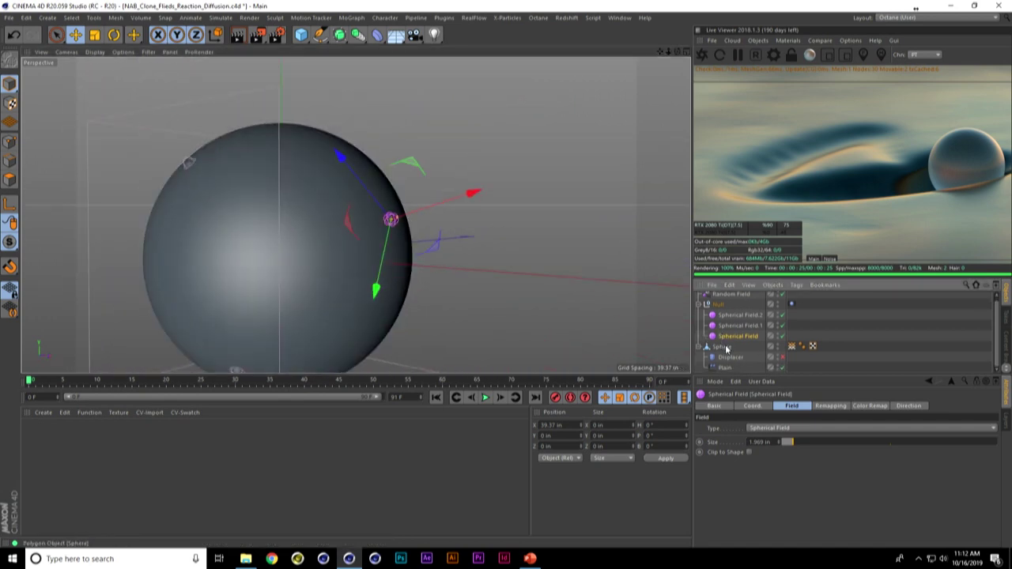
- Select the Sphere's Vertex Map tag and play the pattern growth, stopping at frame 40
scroll(722, 340, "up", 1)
left_click(731, 357)
left_click(791, 351)
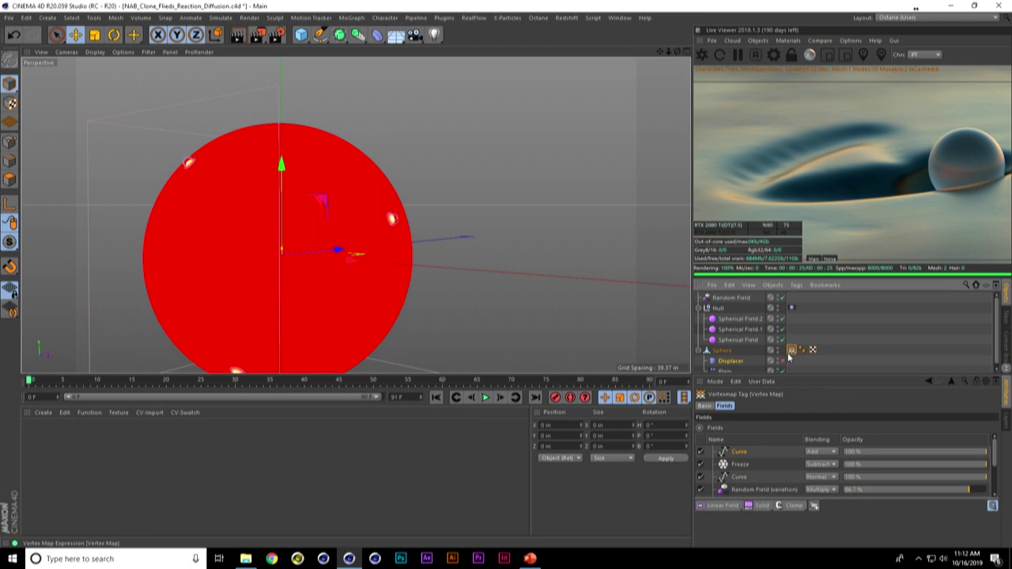
left_click_drag(325, 267, 418, 256, "alt")
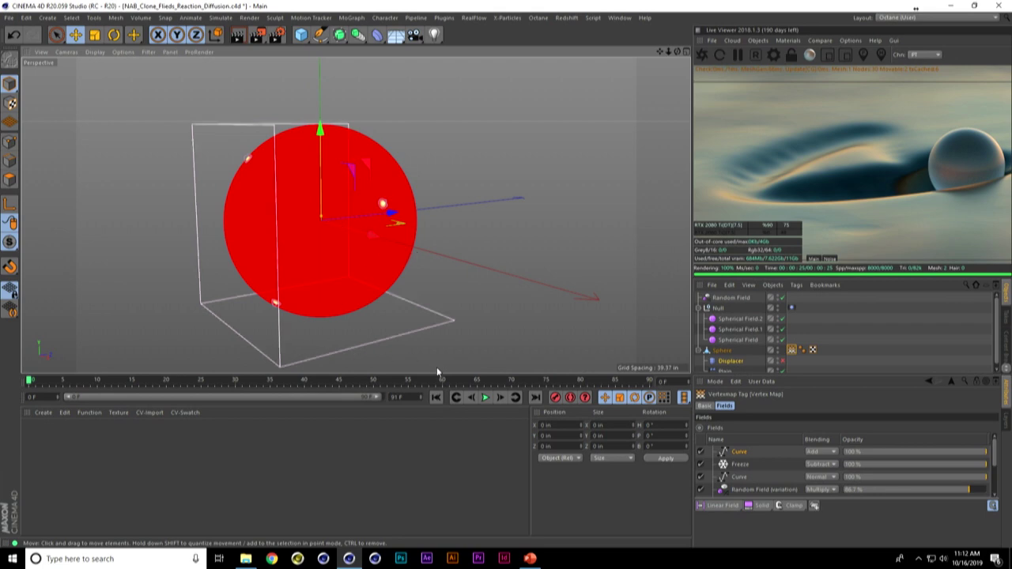
left_click(487, 398)
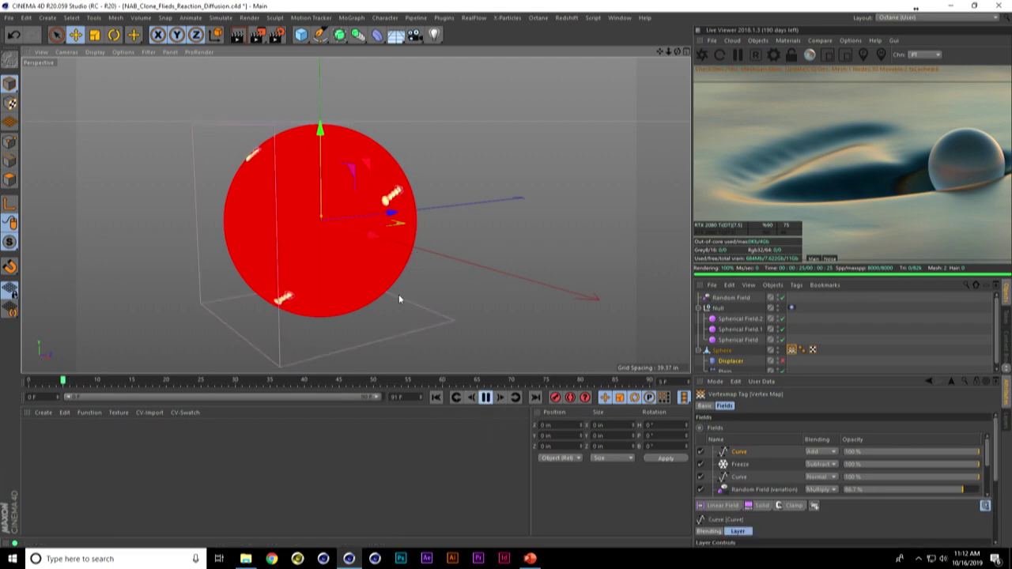
left_click_drag(333, 257, 278, 192, "alt")
left_click_drag(326, 215, 340, 231, "alt")
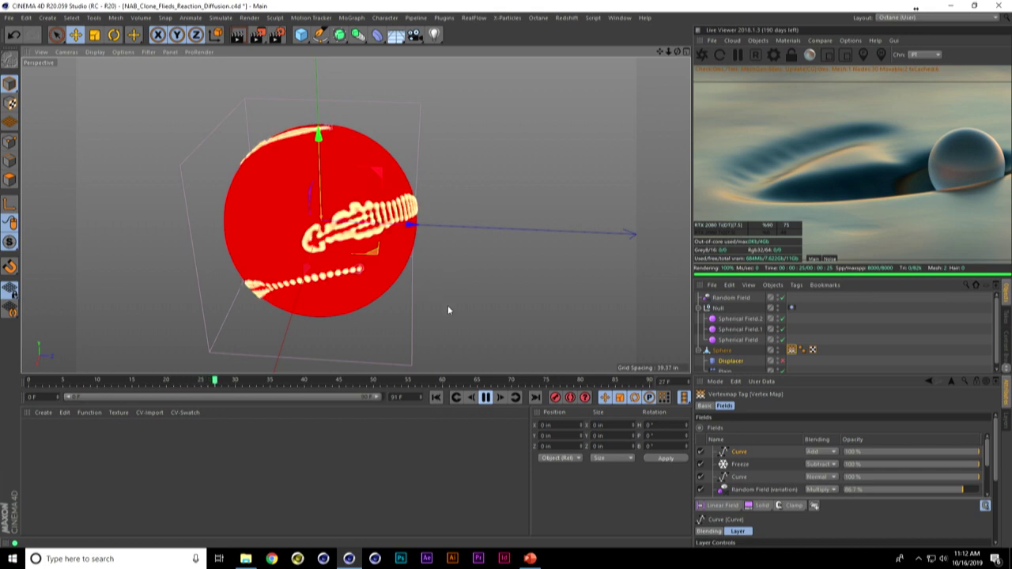
left_click(486, 398)
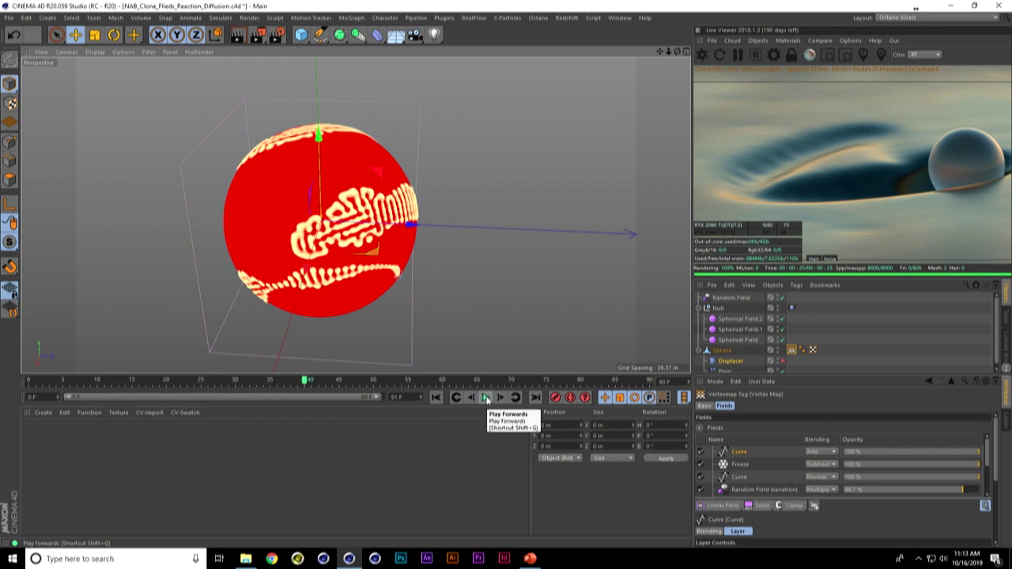
- Inspect the Blur layer in the vertex map's Fields list and orbit around the patterned sphere
left_click_drag(931, 377, 929, 345)
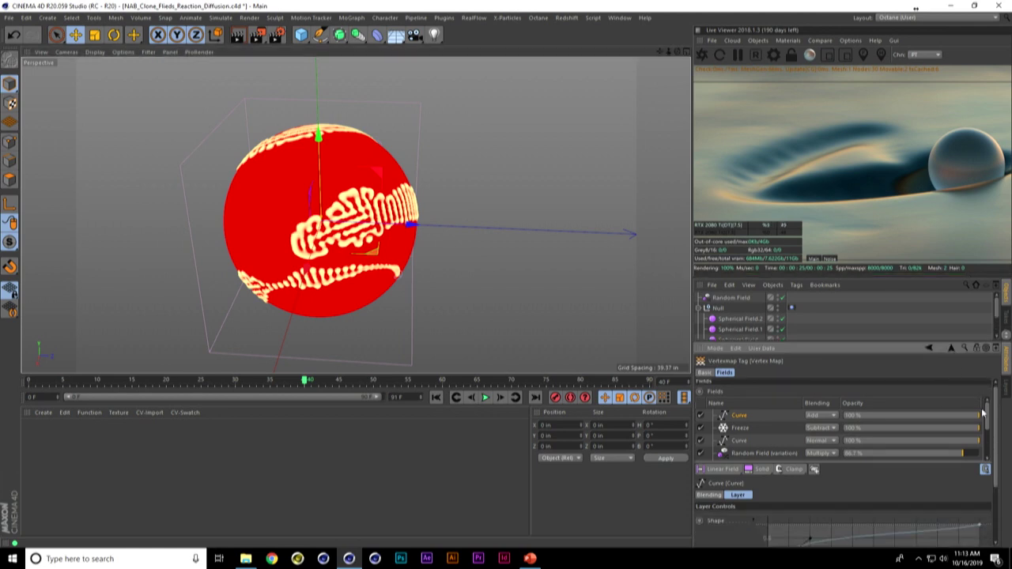
scroll(988, 417, "down", 3)
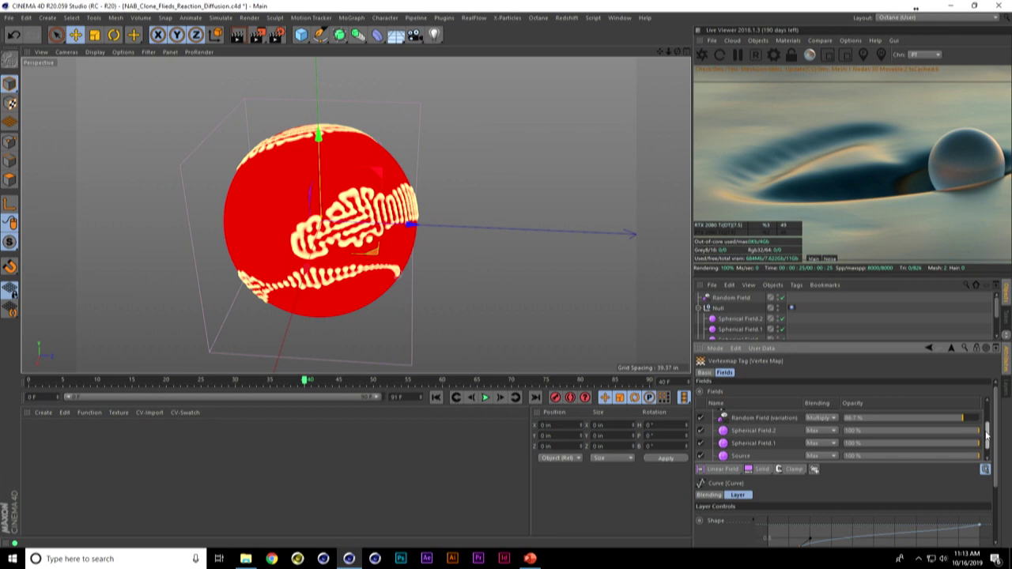
left_click(738, 457)
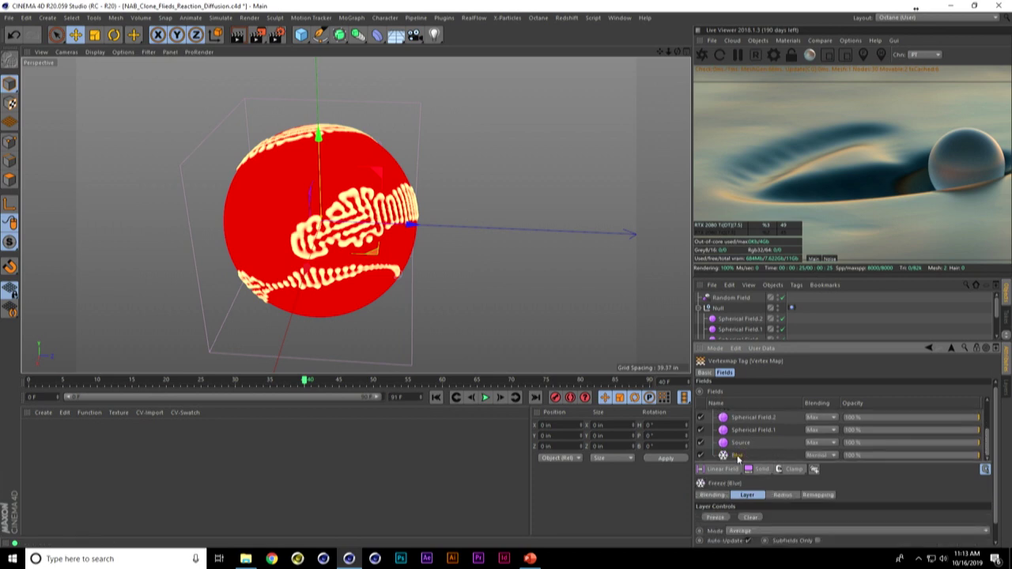
scroll(987, 445, "up", 2)
left_click_drag(557, 285, 294, 245, "alt")
left_click_drag(986, 437, 990, 422)
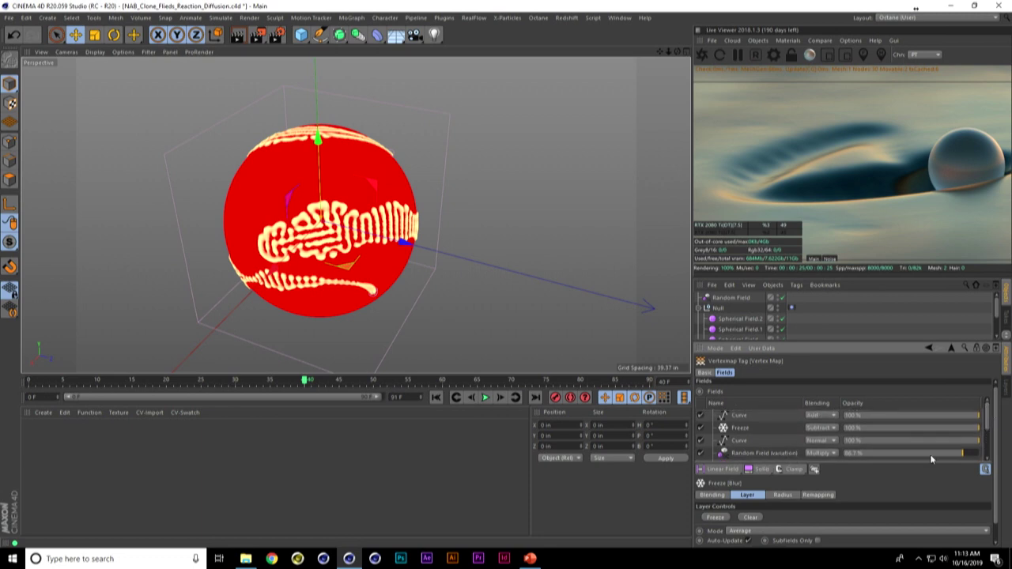
- Collapse the Null's fields and review the Displacer's Shading and Falloff settings
left_click(699, 309)
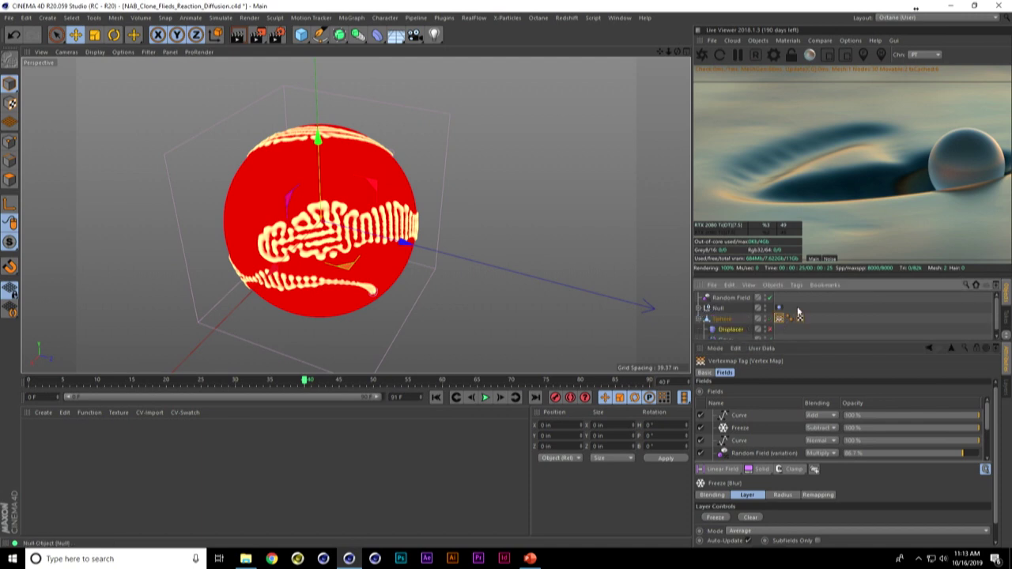
left_click(732, 330)
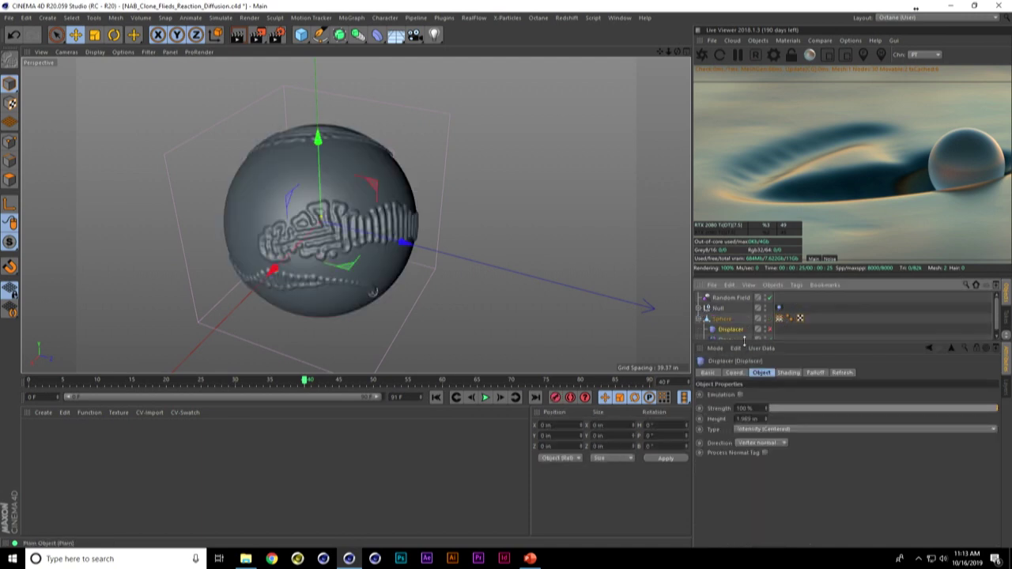
left_click(788, 373)
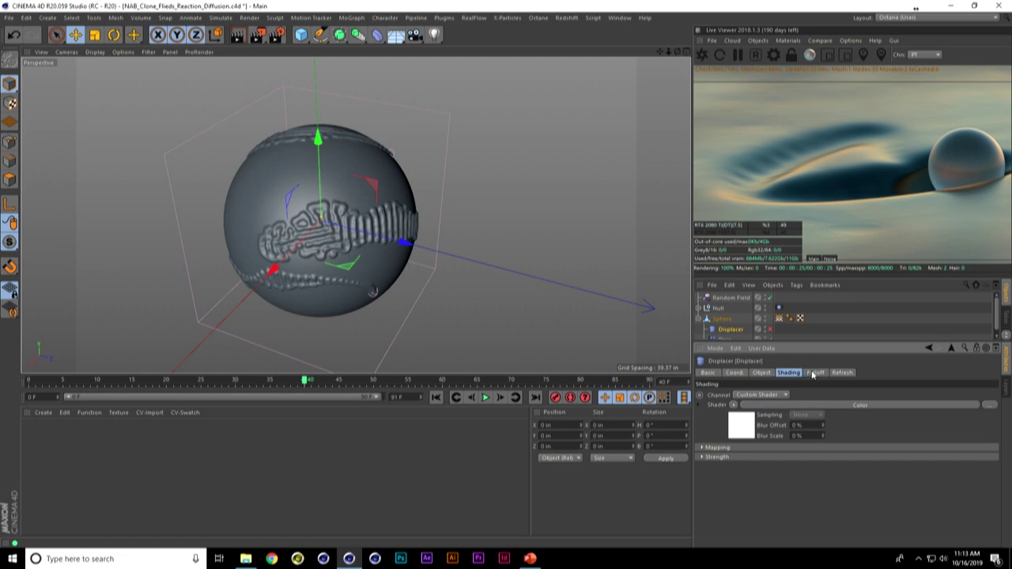
left_click(815, 373)
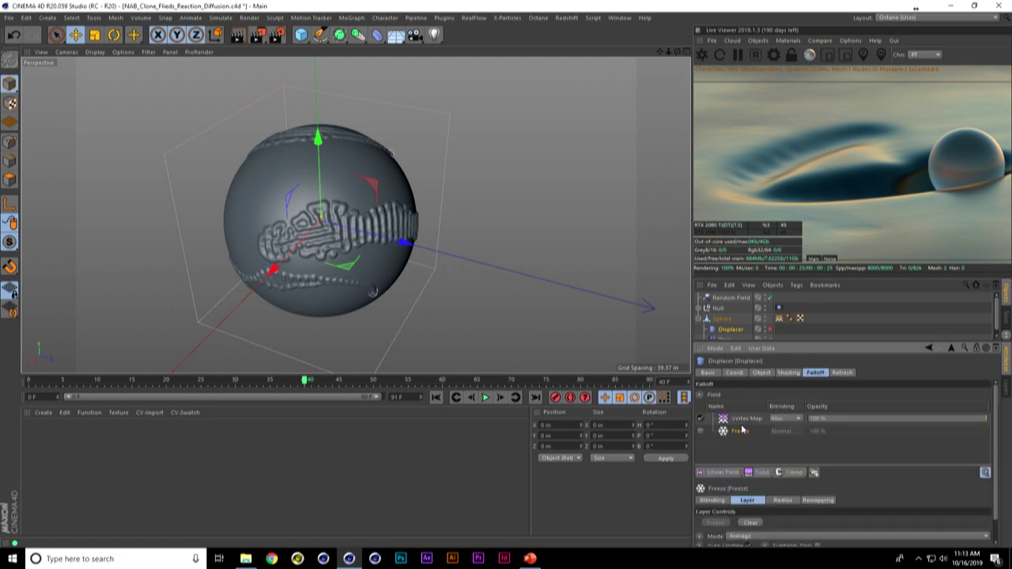
scroll(538, 334, "up", 5)
left_click_drag(538, 335, 401, 213, "alt")
scroll(400, 213, "down", 4)
- Play the displacement animation to frame 54, then bring the PowerPoint deck forward
left_click(485, 397)
left_click_drag(296, 212, 291, 227, "alt")
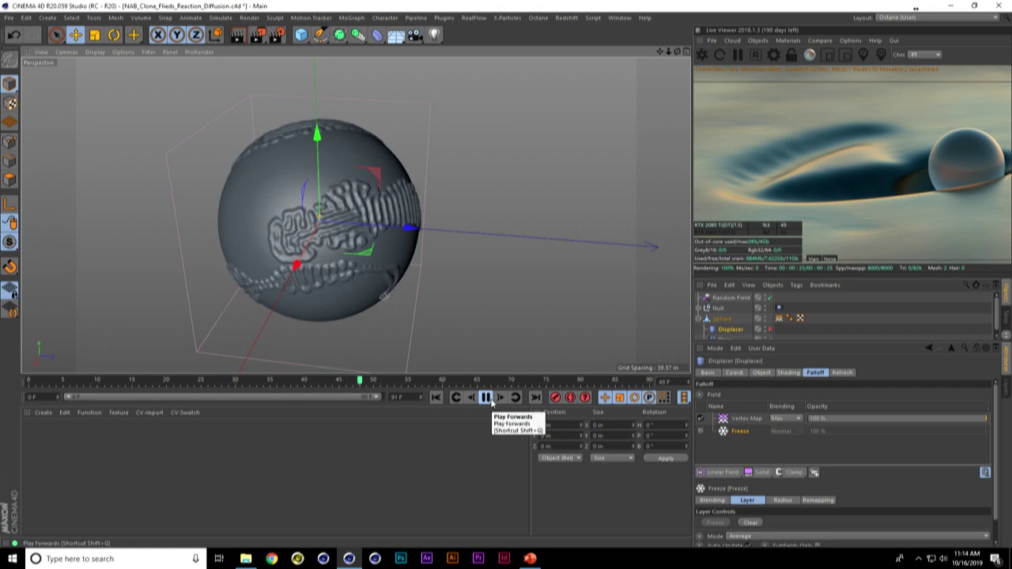
left_click(486, 398)
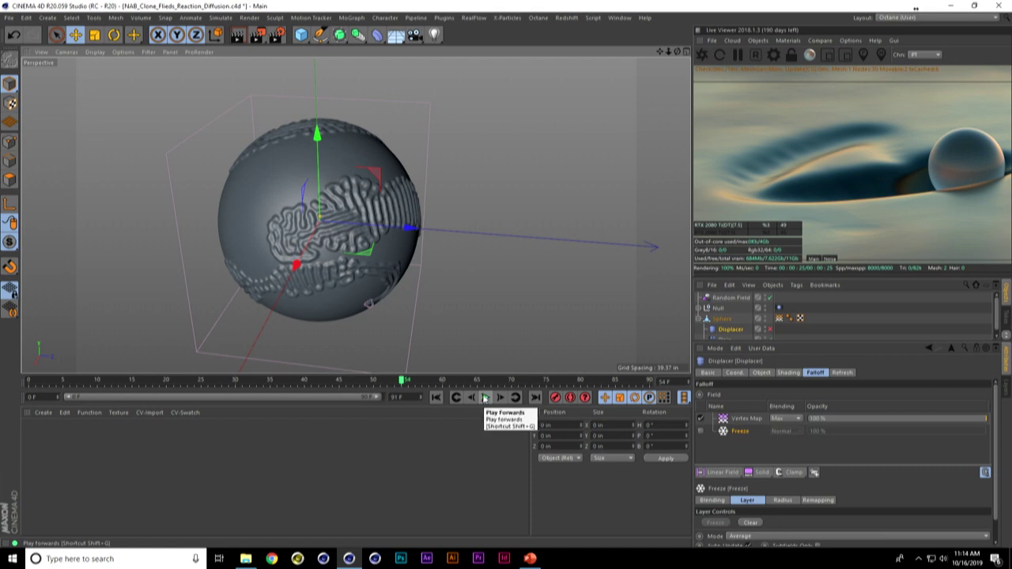
left_click(530, 558)
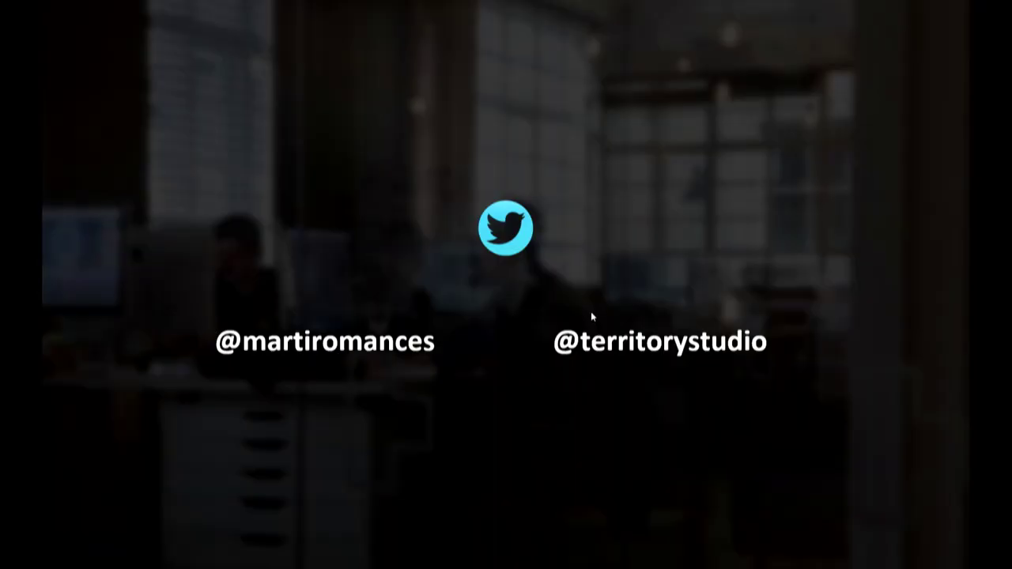
- Advance to the Thank You slide, then step back to the Twitter handles slide
left_click(591, 314)
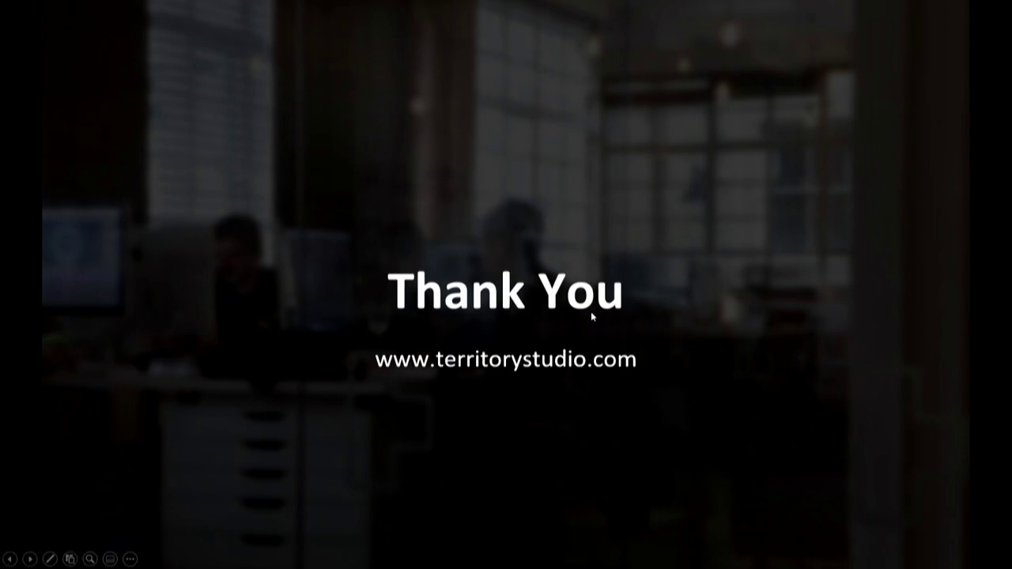
key("Left")
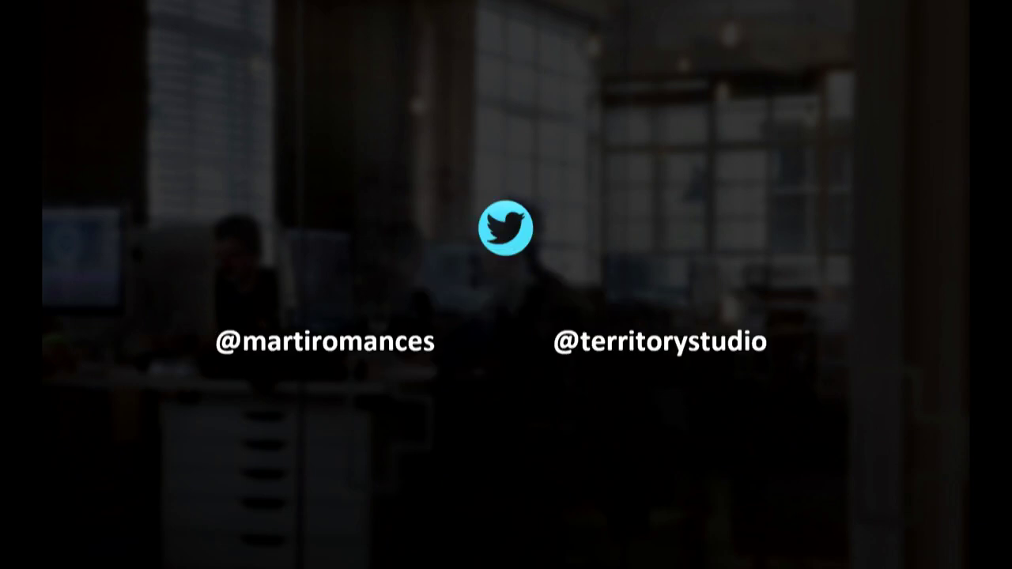